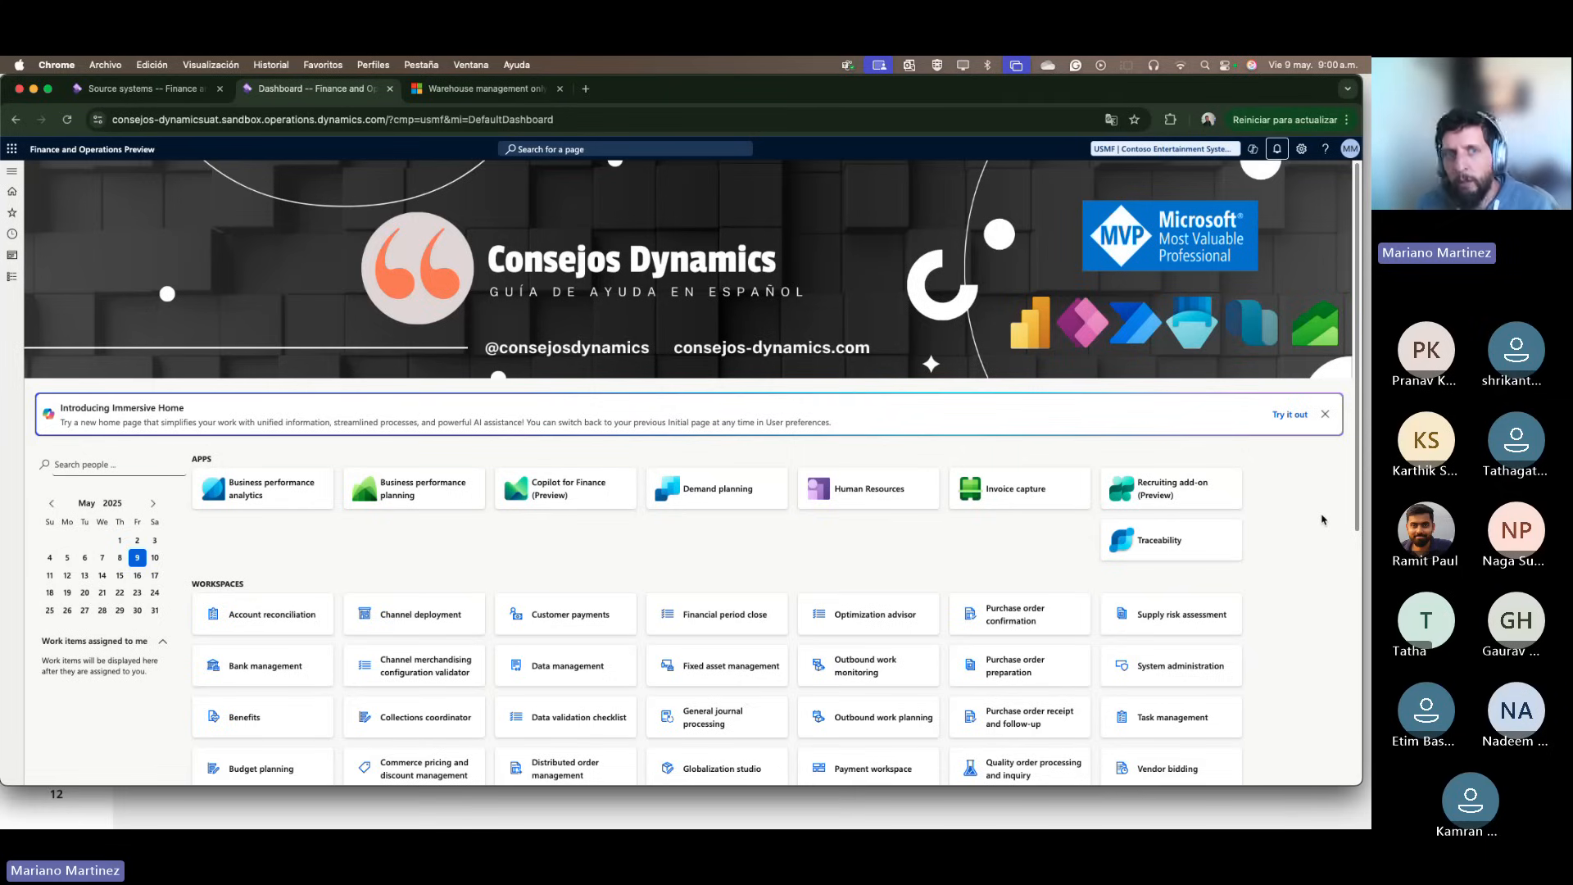
left_click(161, 91)
left_click(1173, 155)
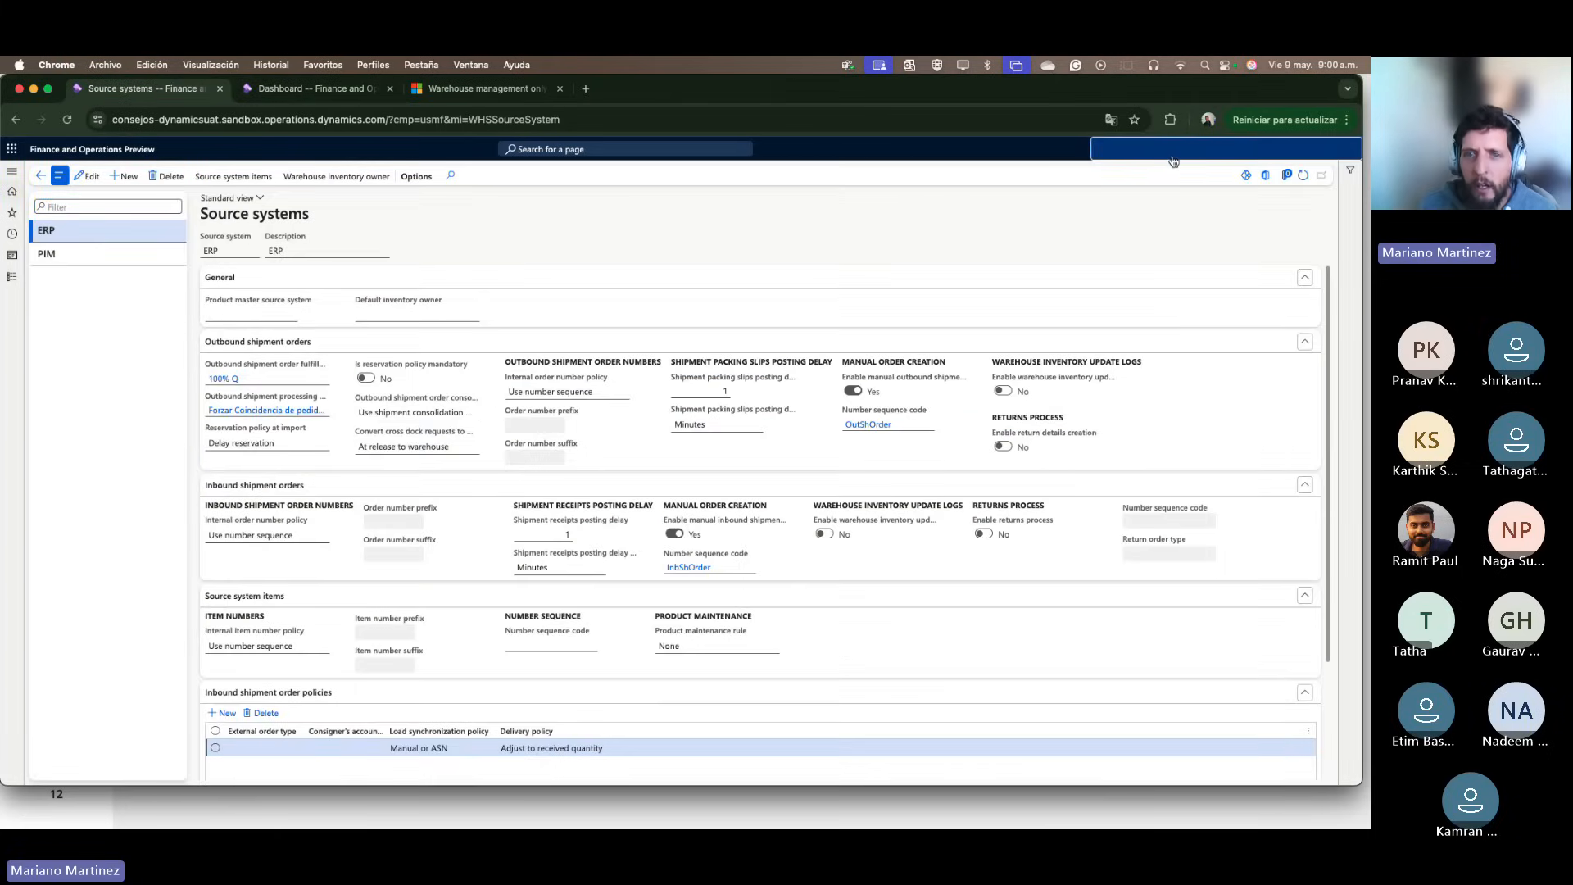
key("ctrl+Tab")
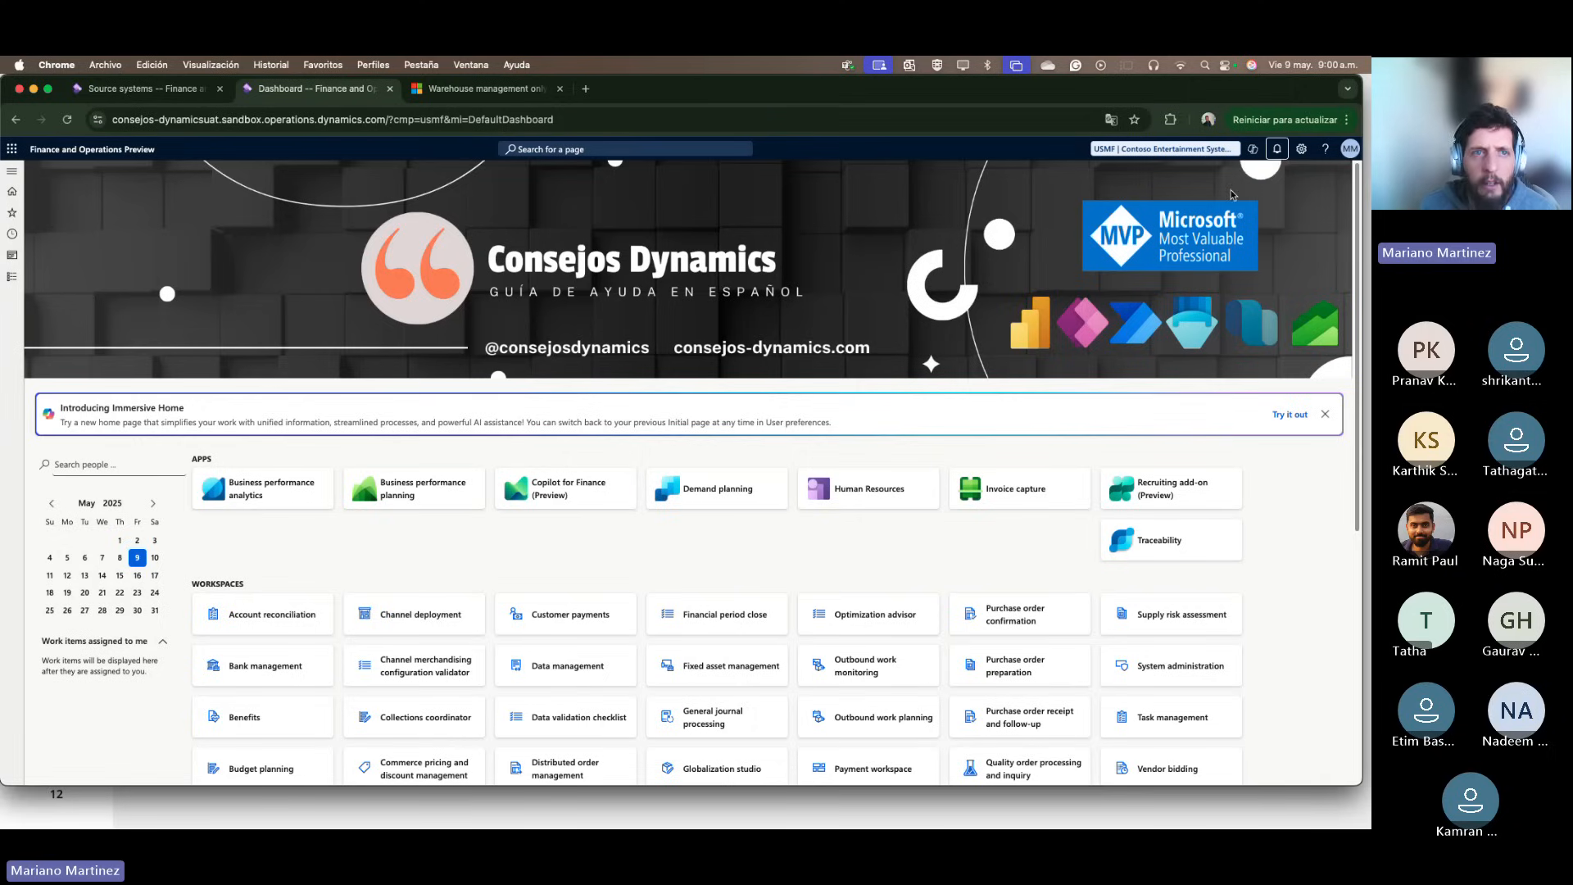
Step: Switch the dashboard's legal entity to USPI, Contoso Process Industry
left_click(1201, 151)
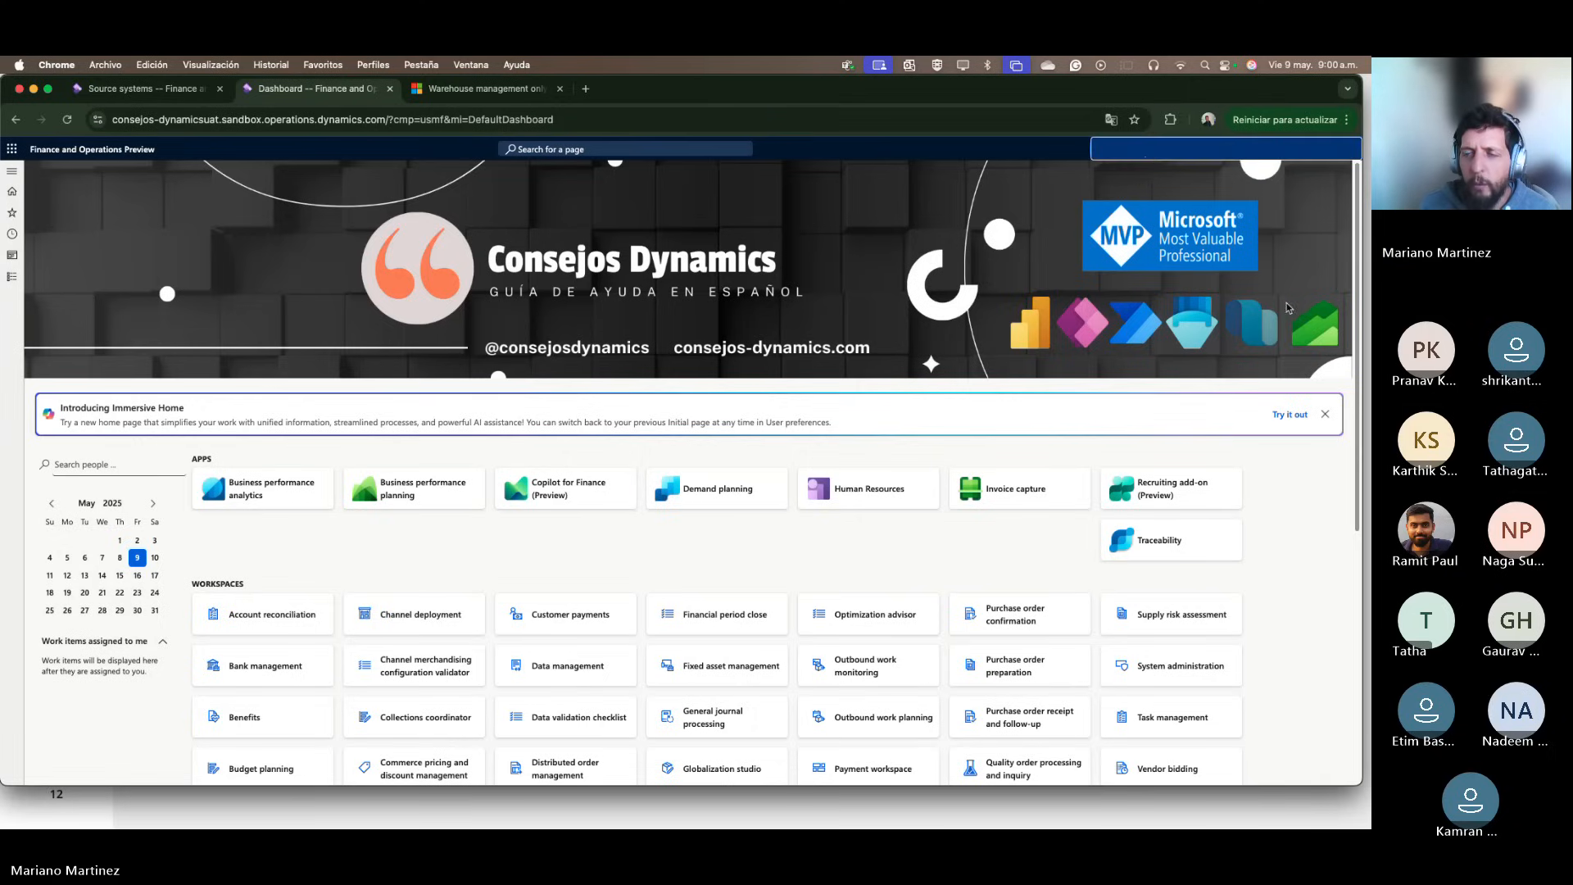
left_click(1294, 149)
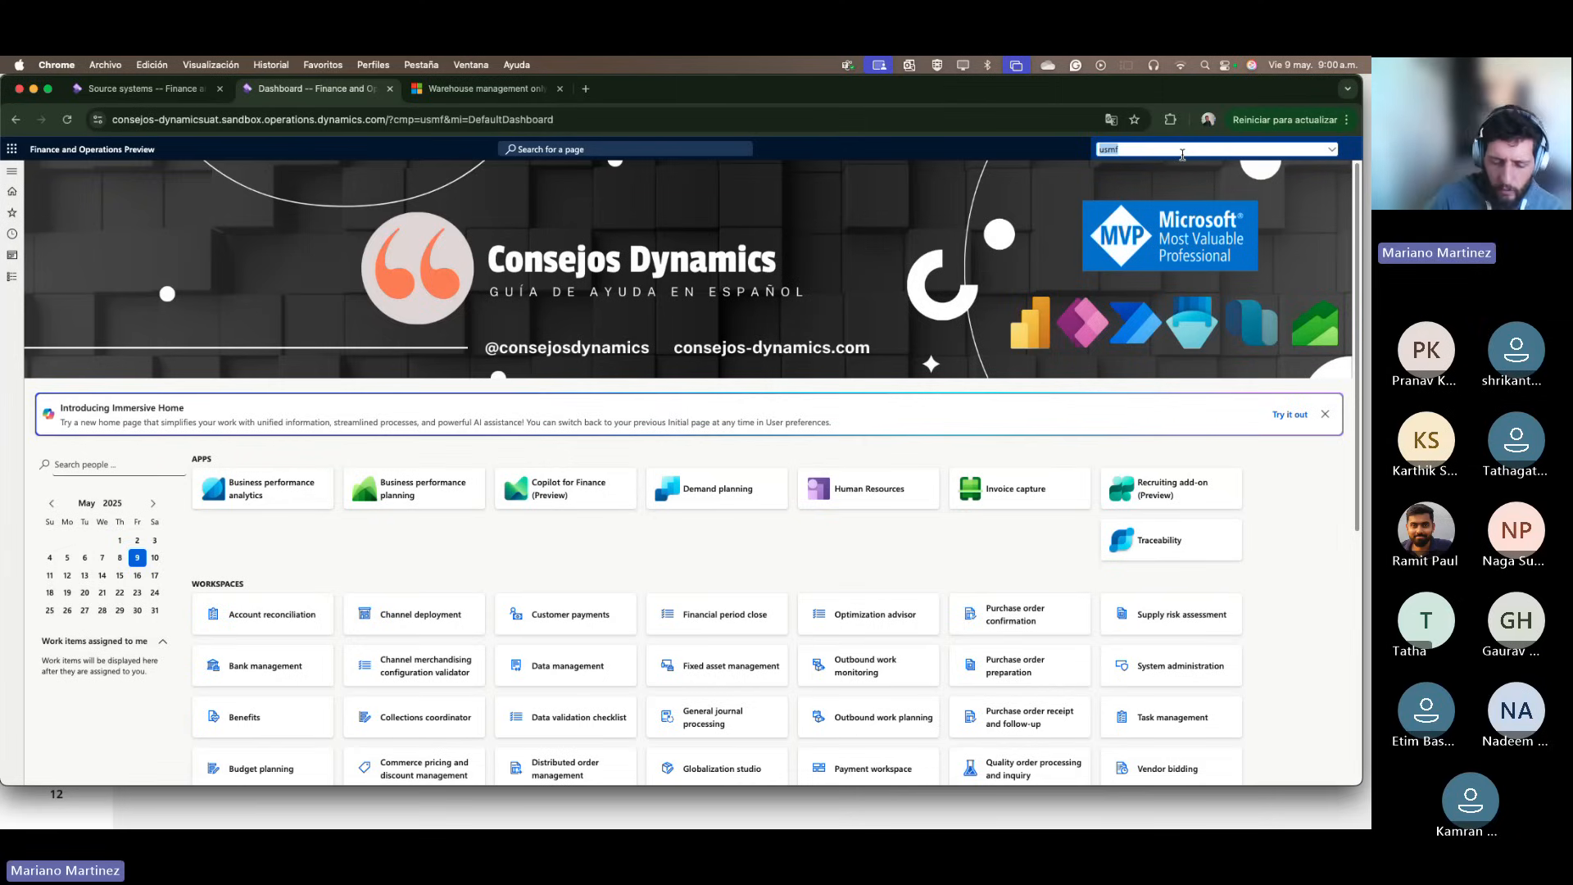
key("BackSpace")
key("BackSpace")
key("BackSpace")
key("BackSpace")
type("USP")
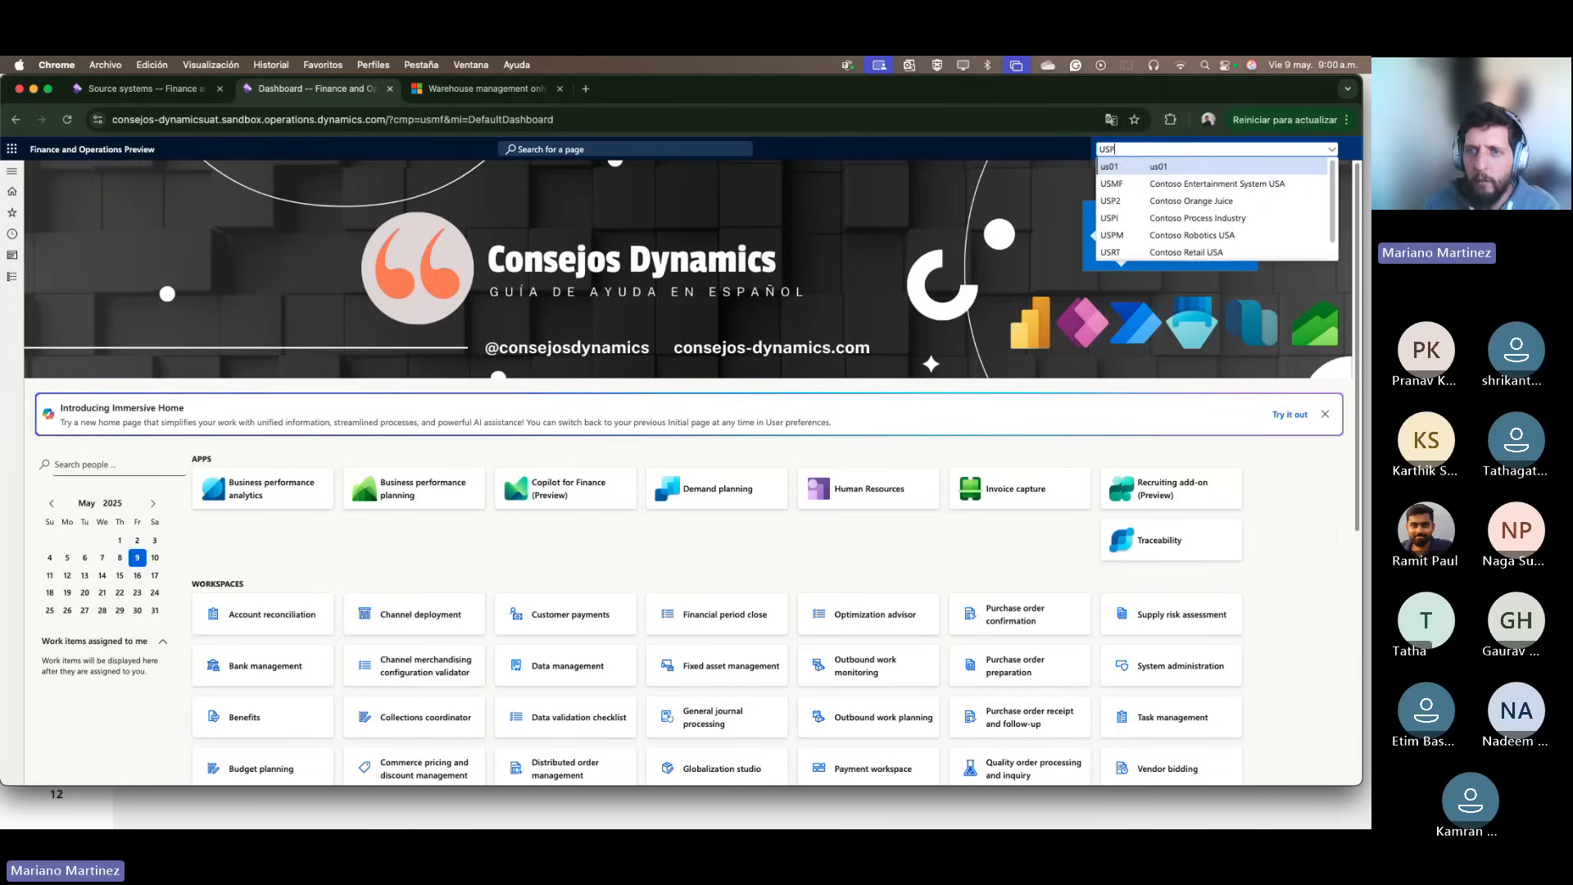
type("I")
left_click(1147, 166)
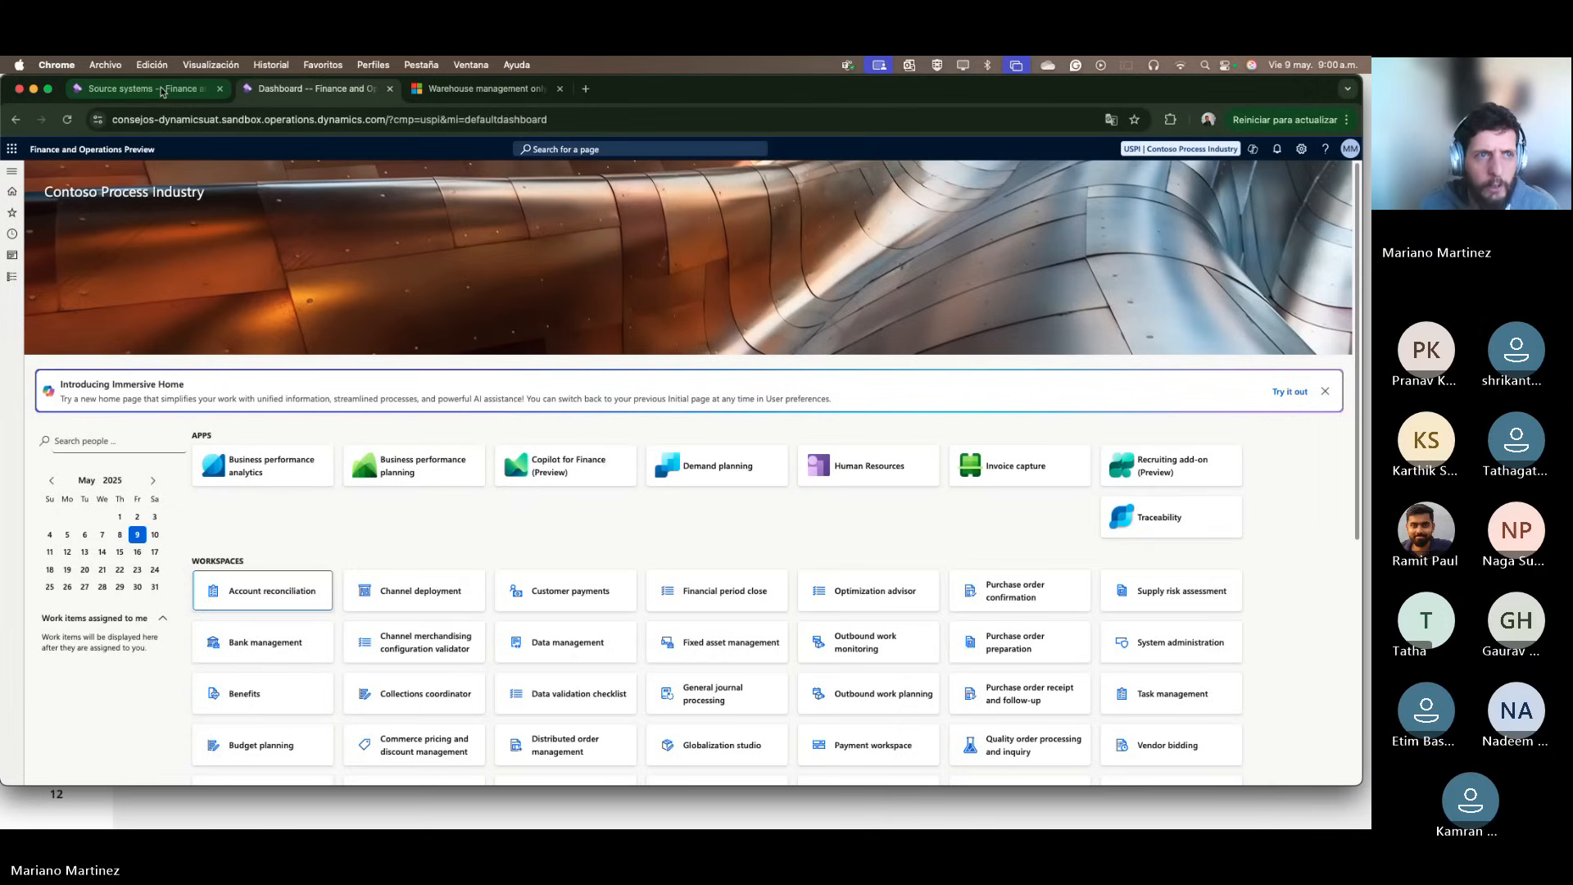
Step: Return to the Source systems page in USMF and leave its company selection without changing it
left_click(139, 89)
left_click(312, 90)
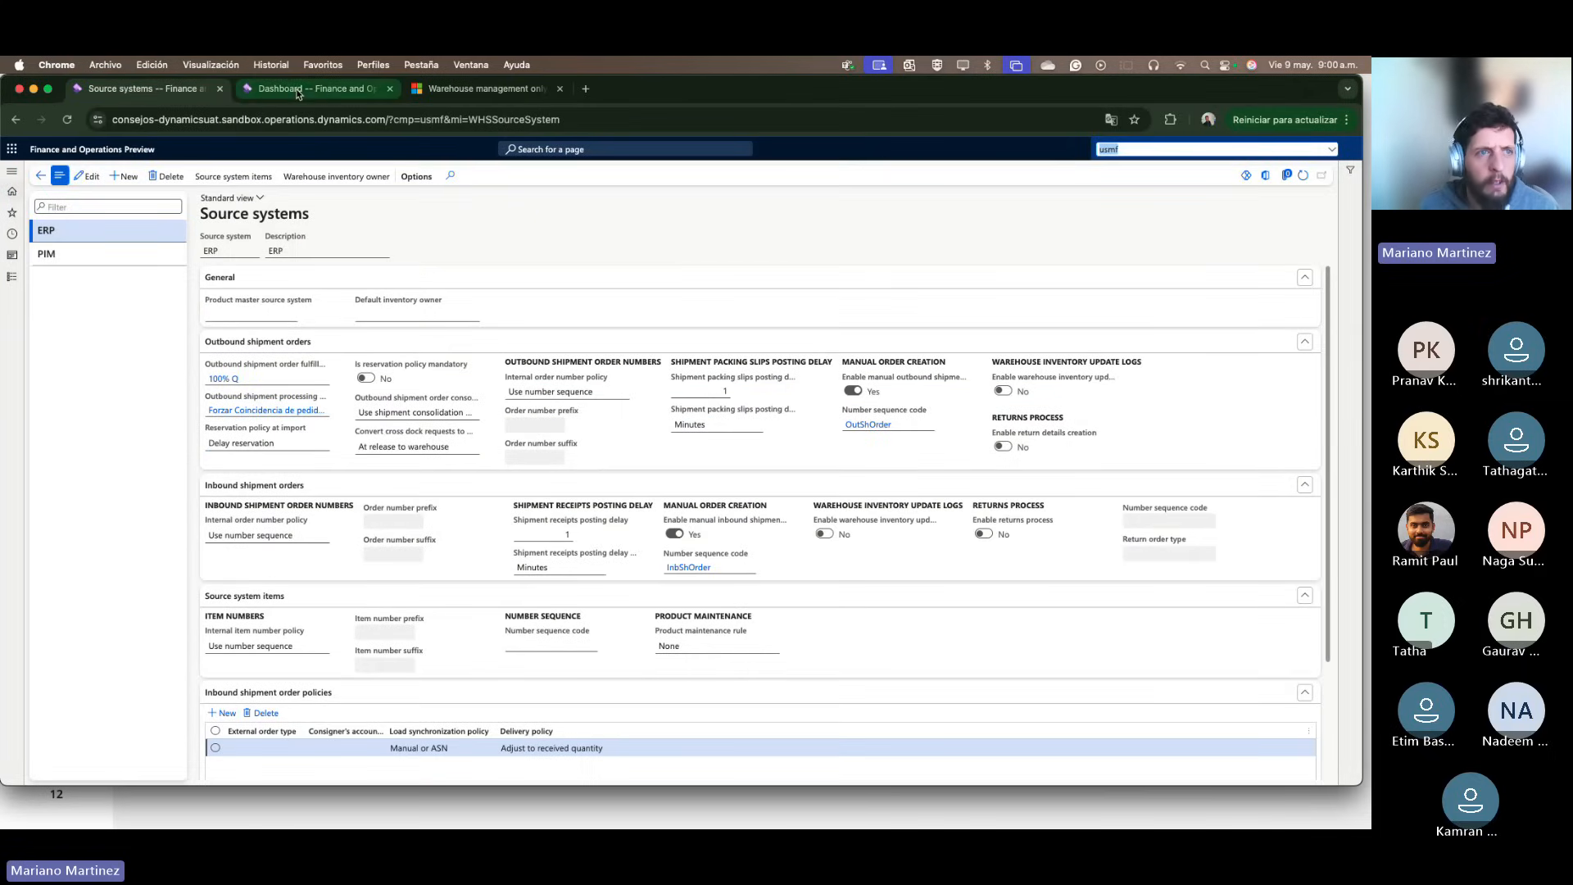
left_click(168, 90)
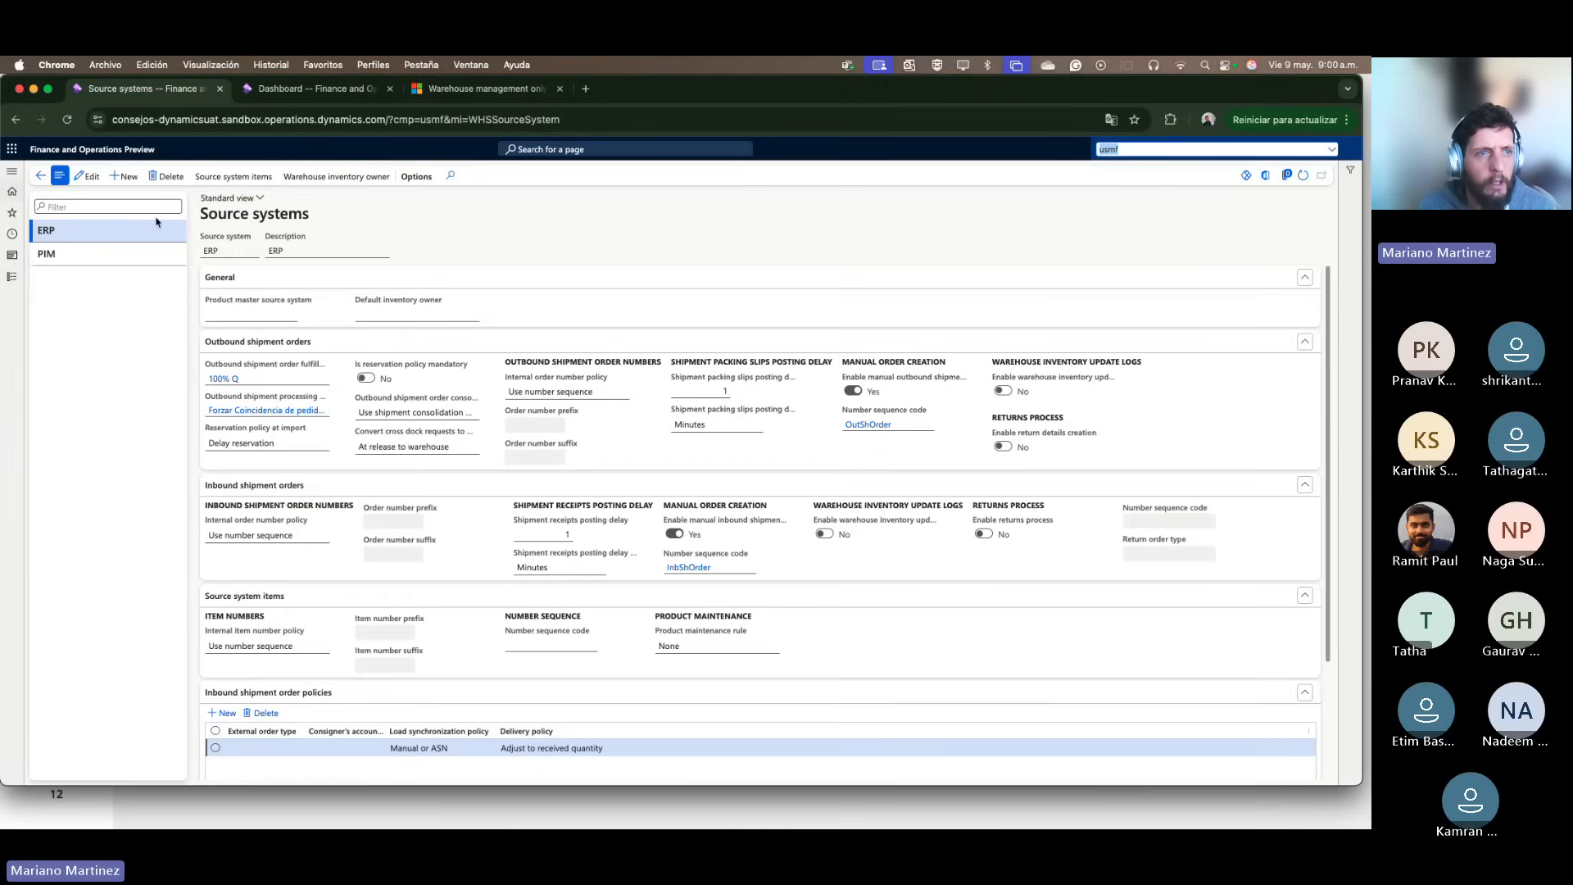
left_click_drag(200, 214, 323, 215)
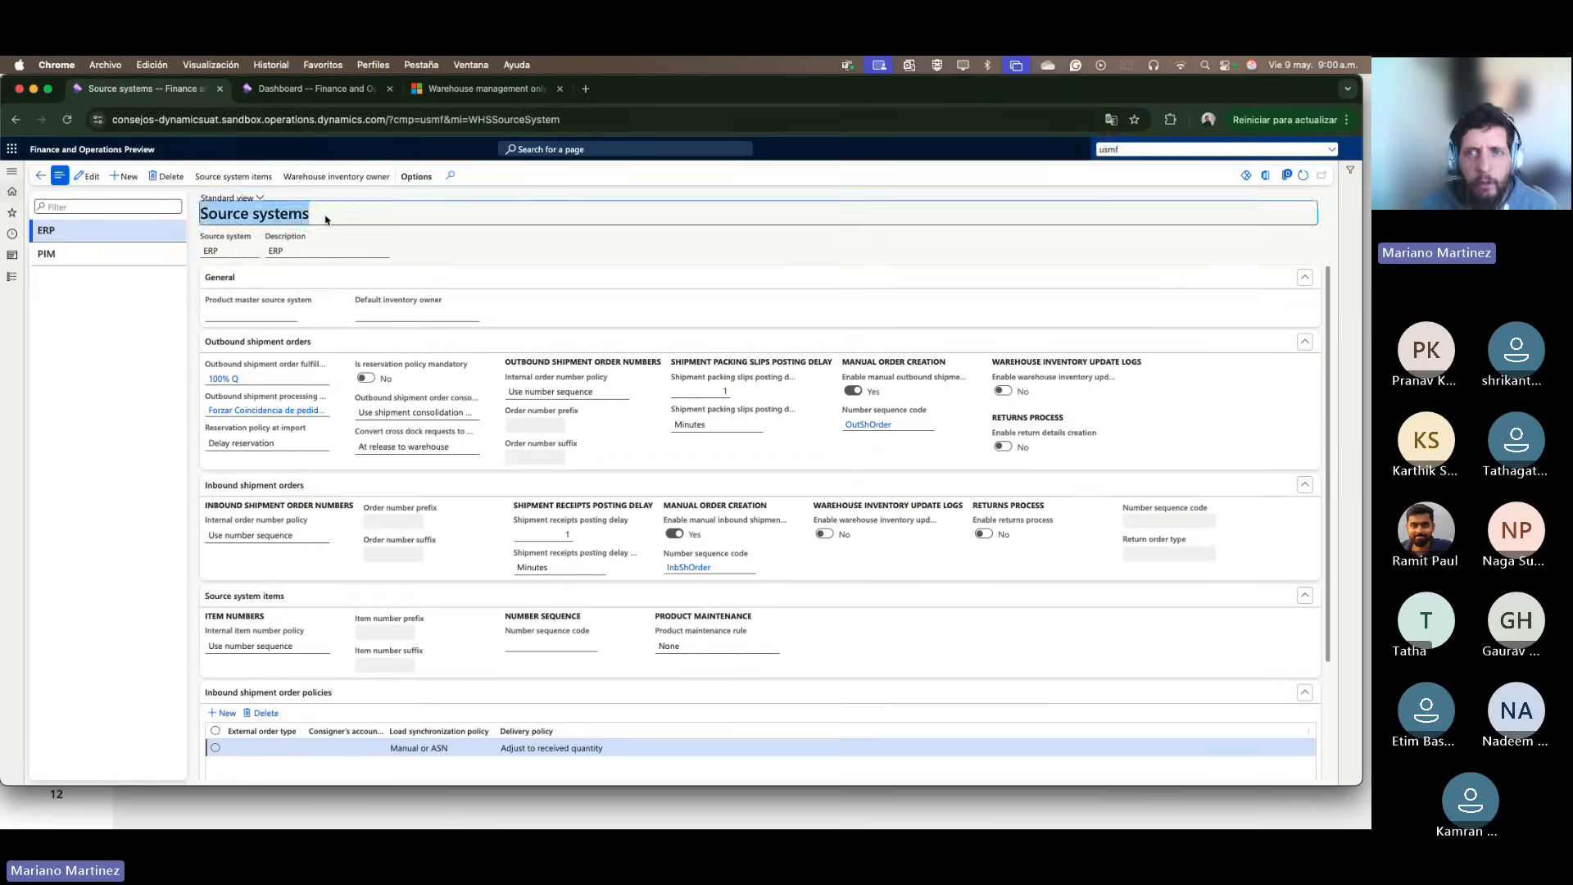
left_click(425, 199)
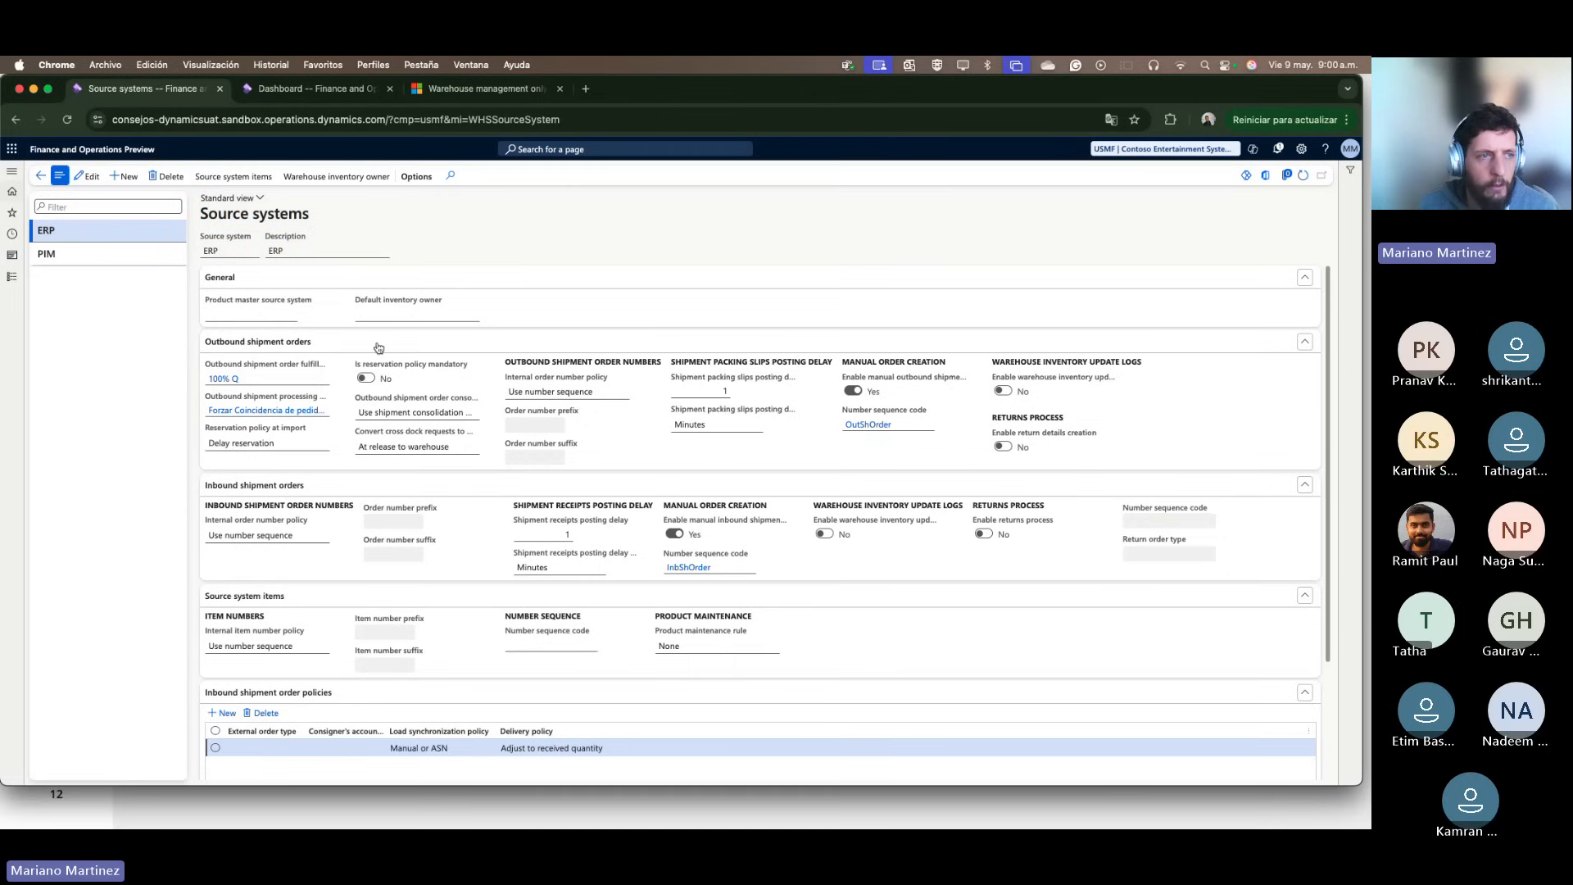
Step: Open Source systems from the warehouse management integration setup of the Warehouse management module
left_click(12, 277)
scroll(80, 300, "down", 5)
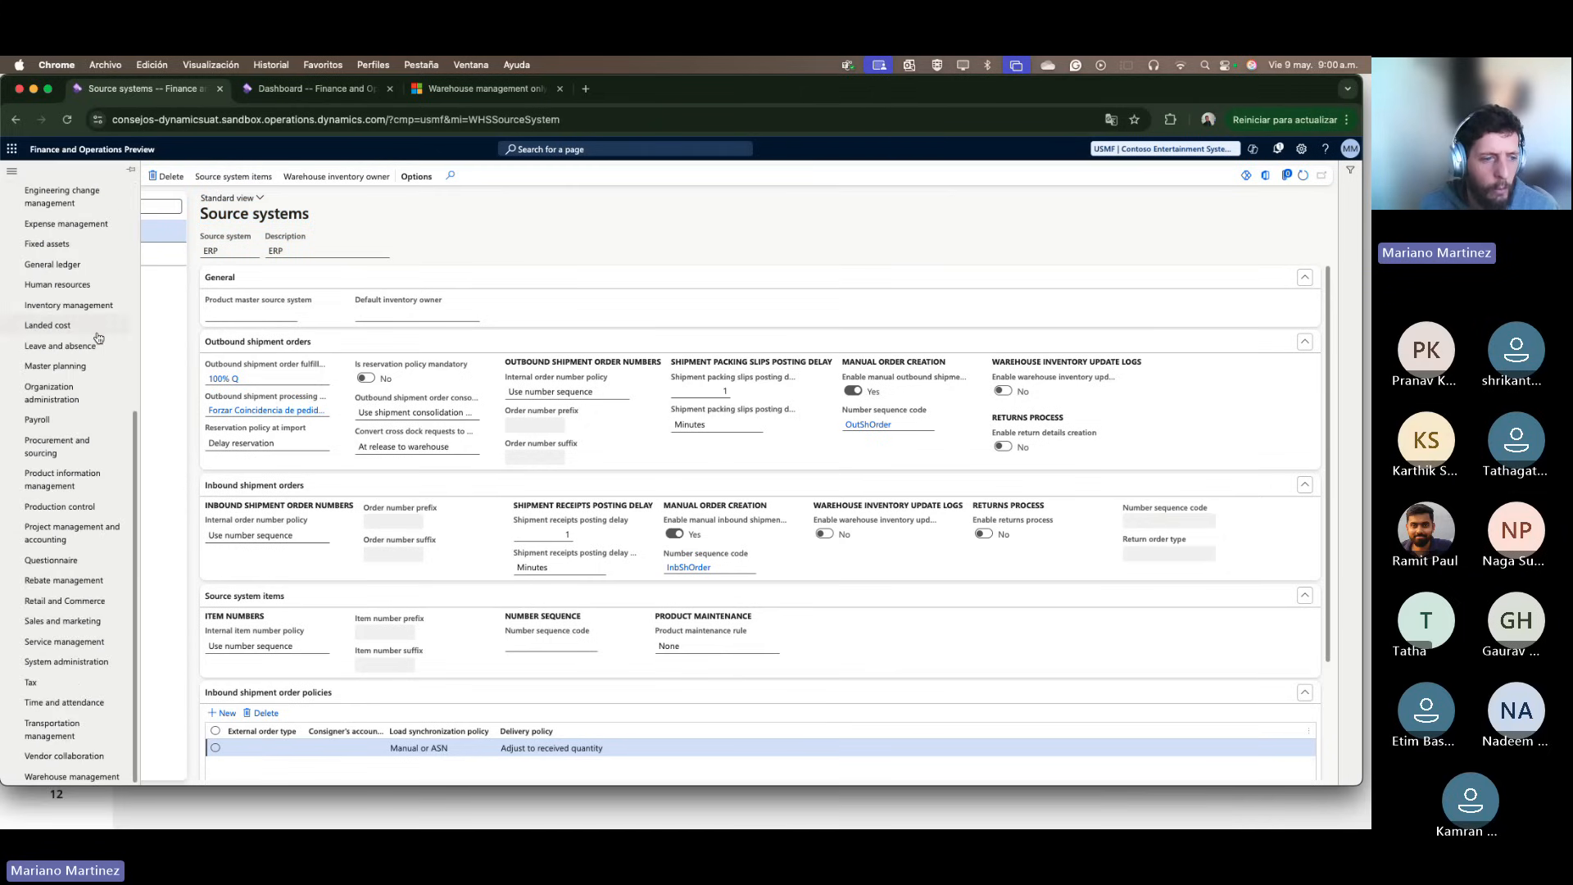
left_click(82, 777)
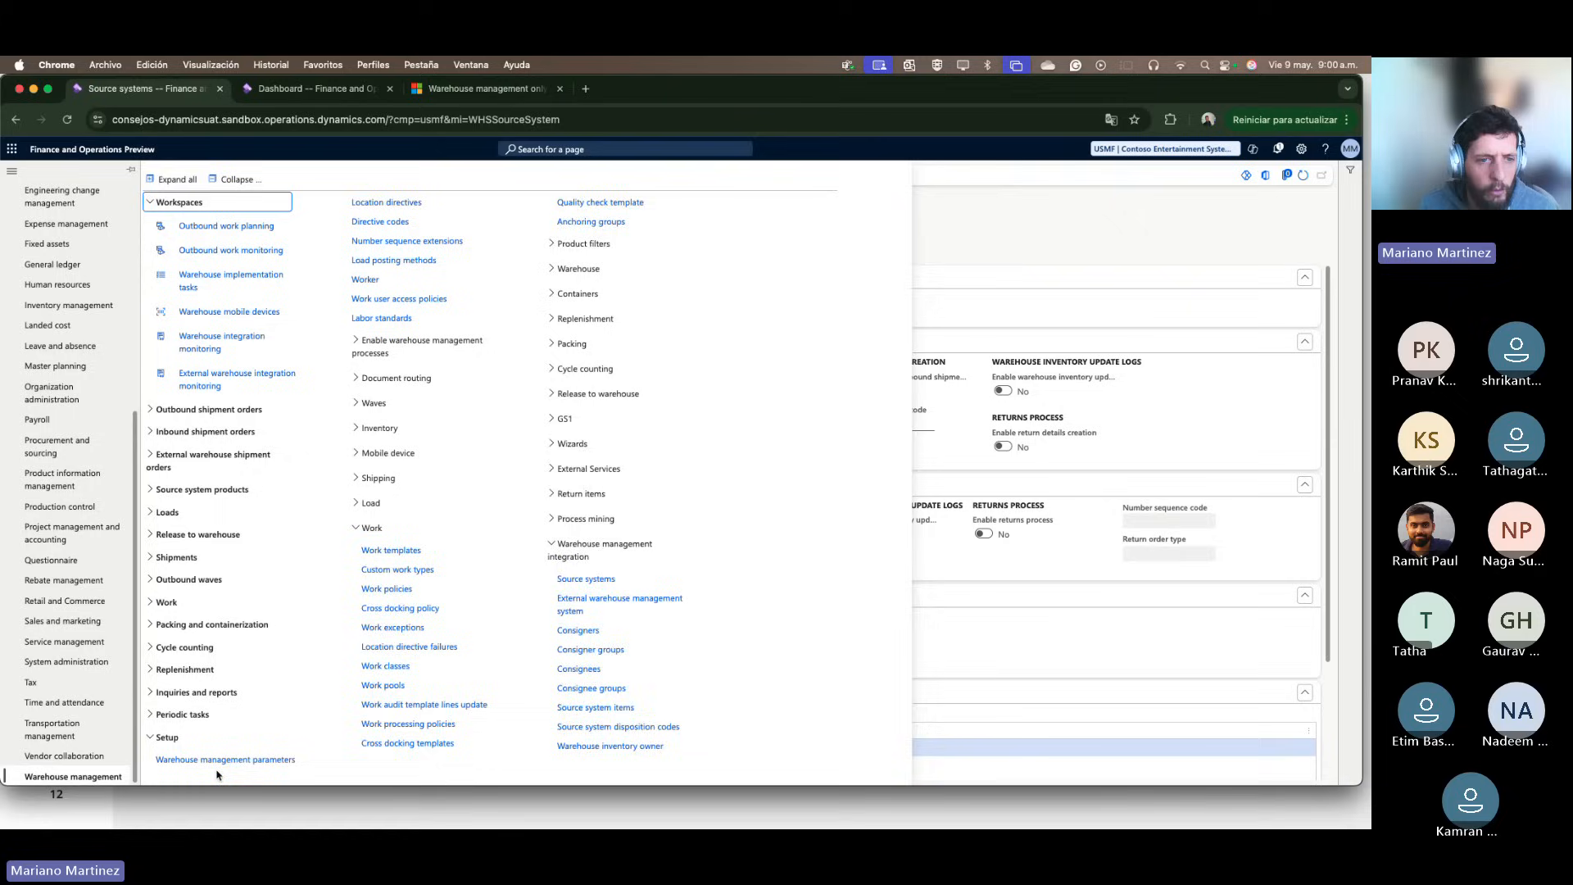
left_click(409, 528)
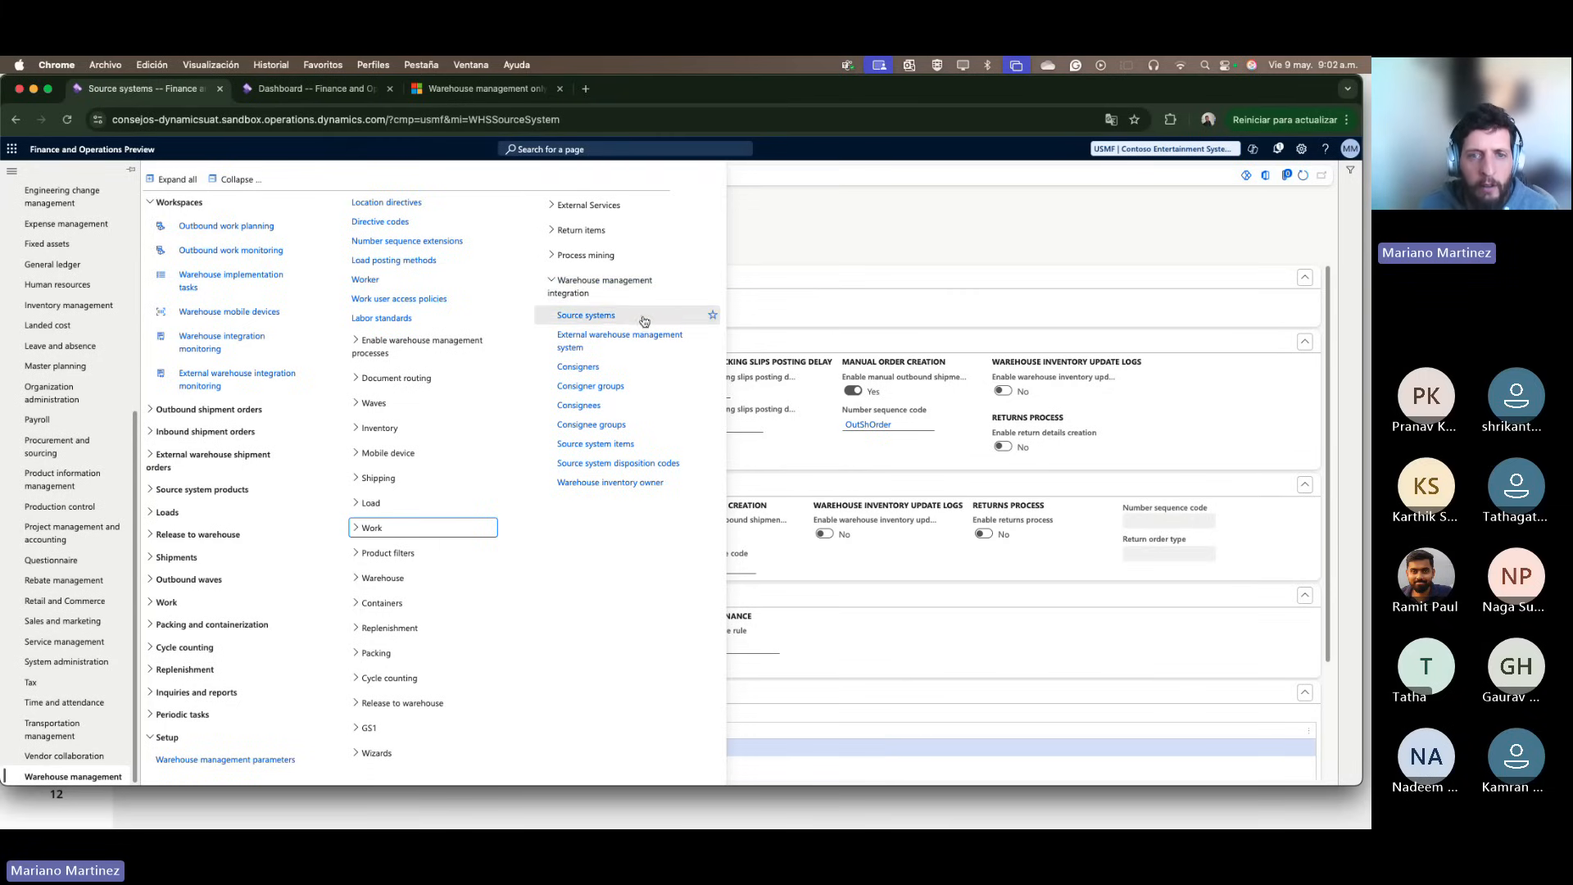
left_click(603, 317)
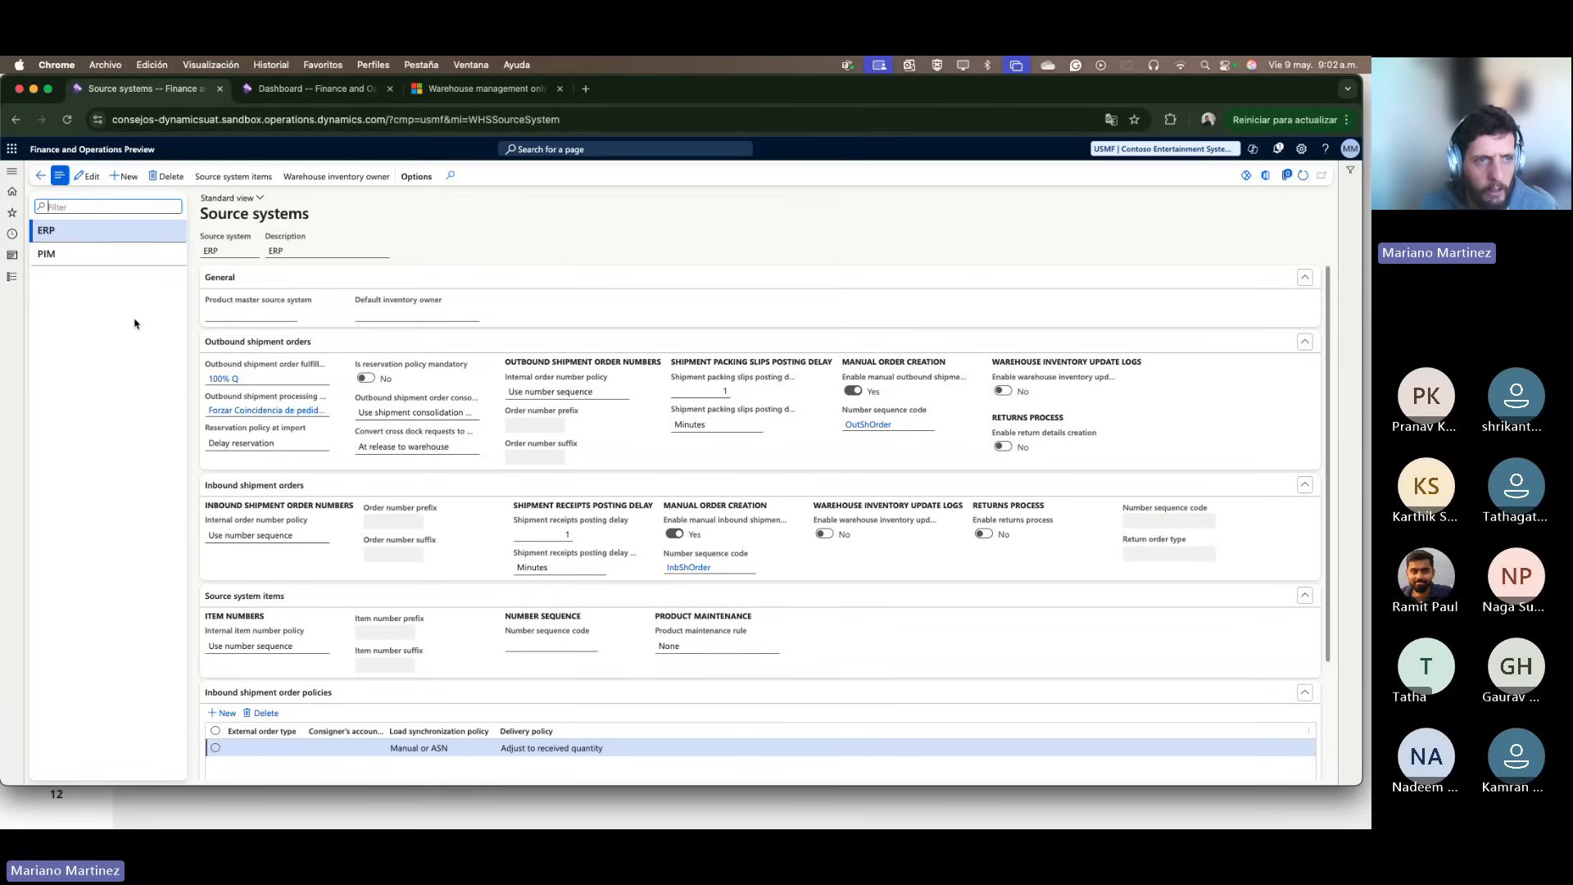
Step: Examine the PIM source system and its source system items, returning to the Source systems page
left_click(116, 256)
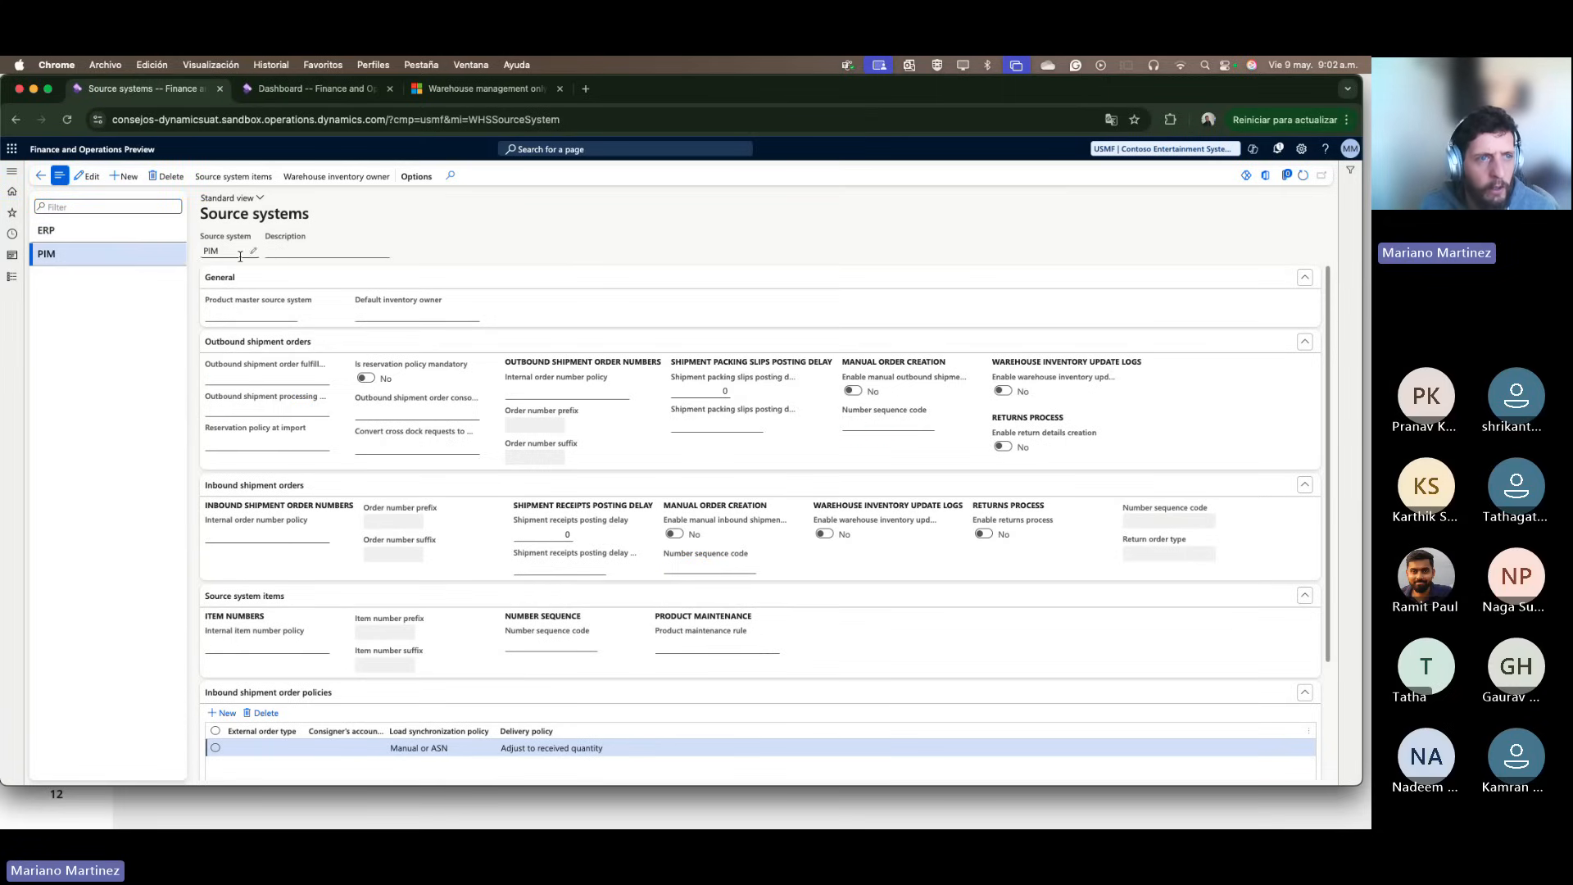
double_click(43, 255)
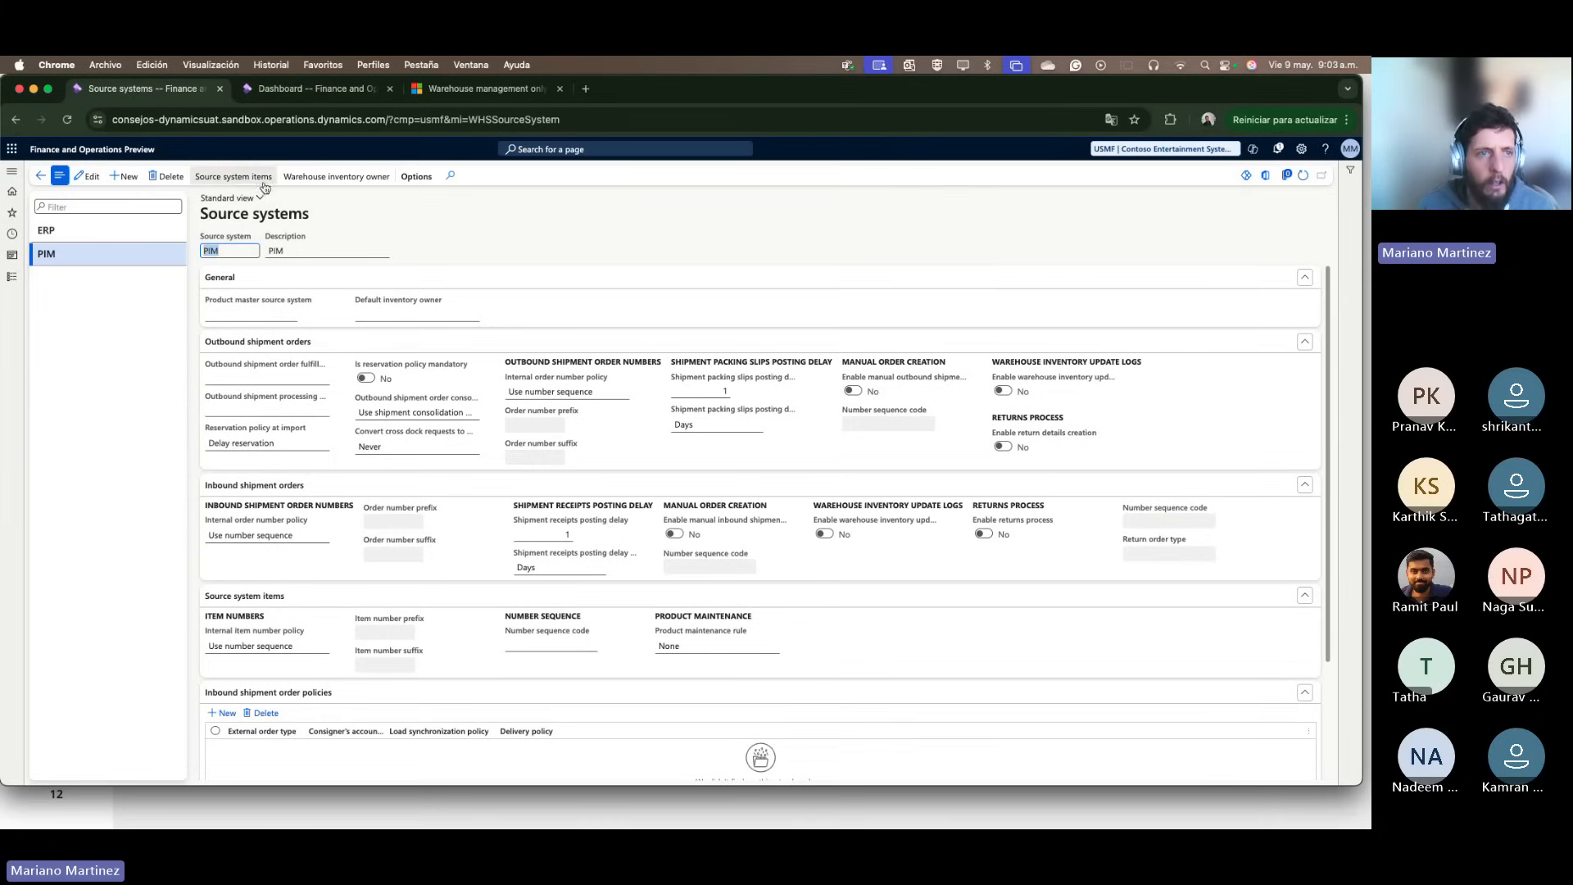
left_click(233, 176)
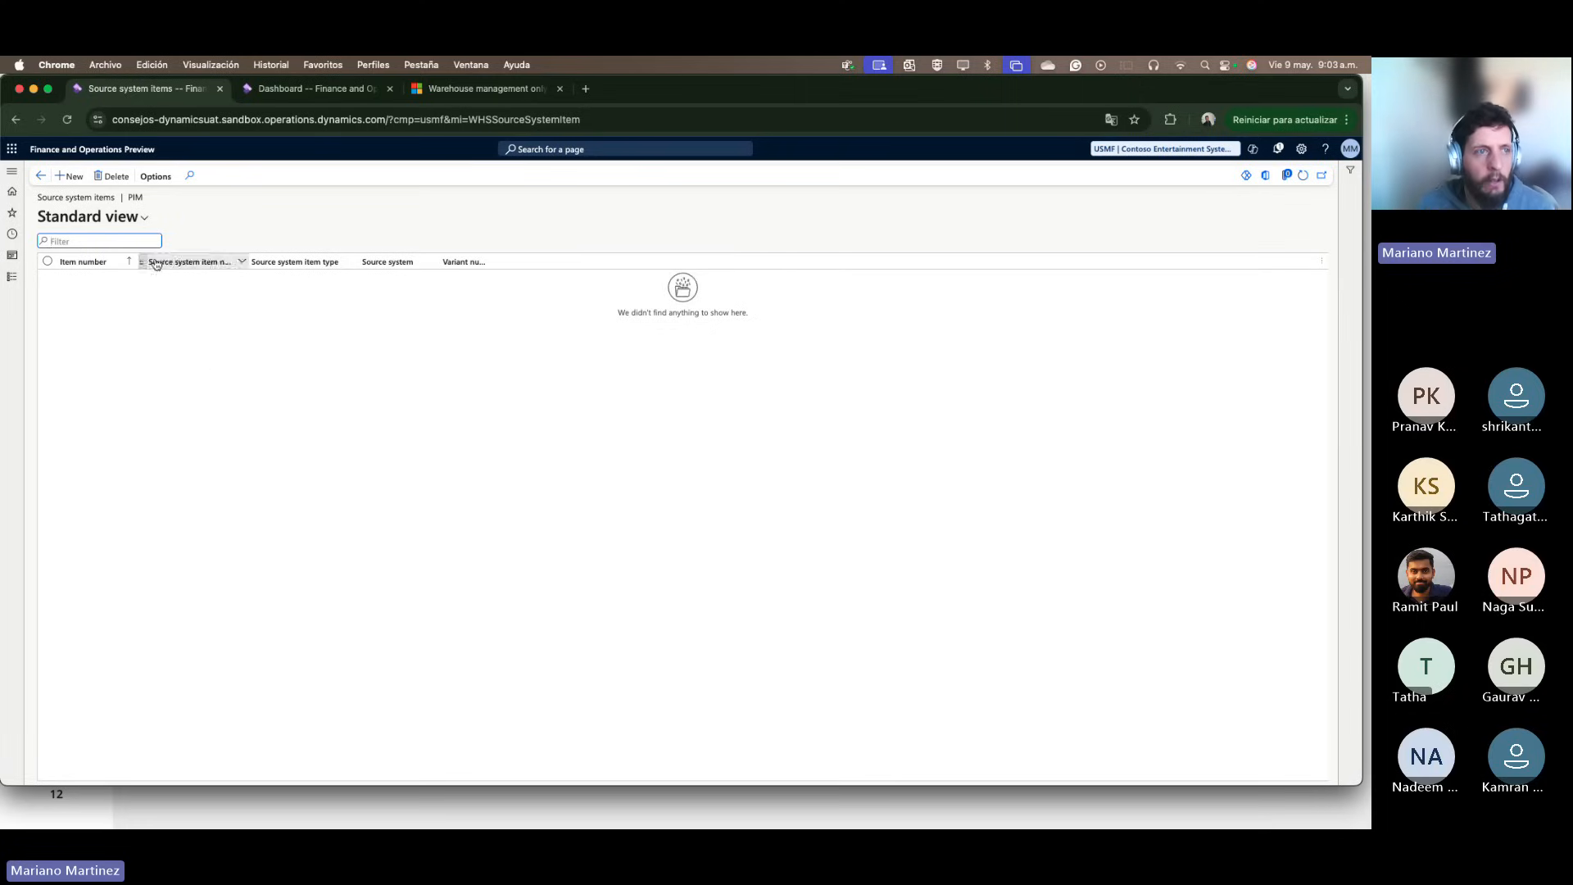
left_click(39, 177)
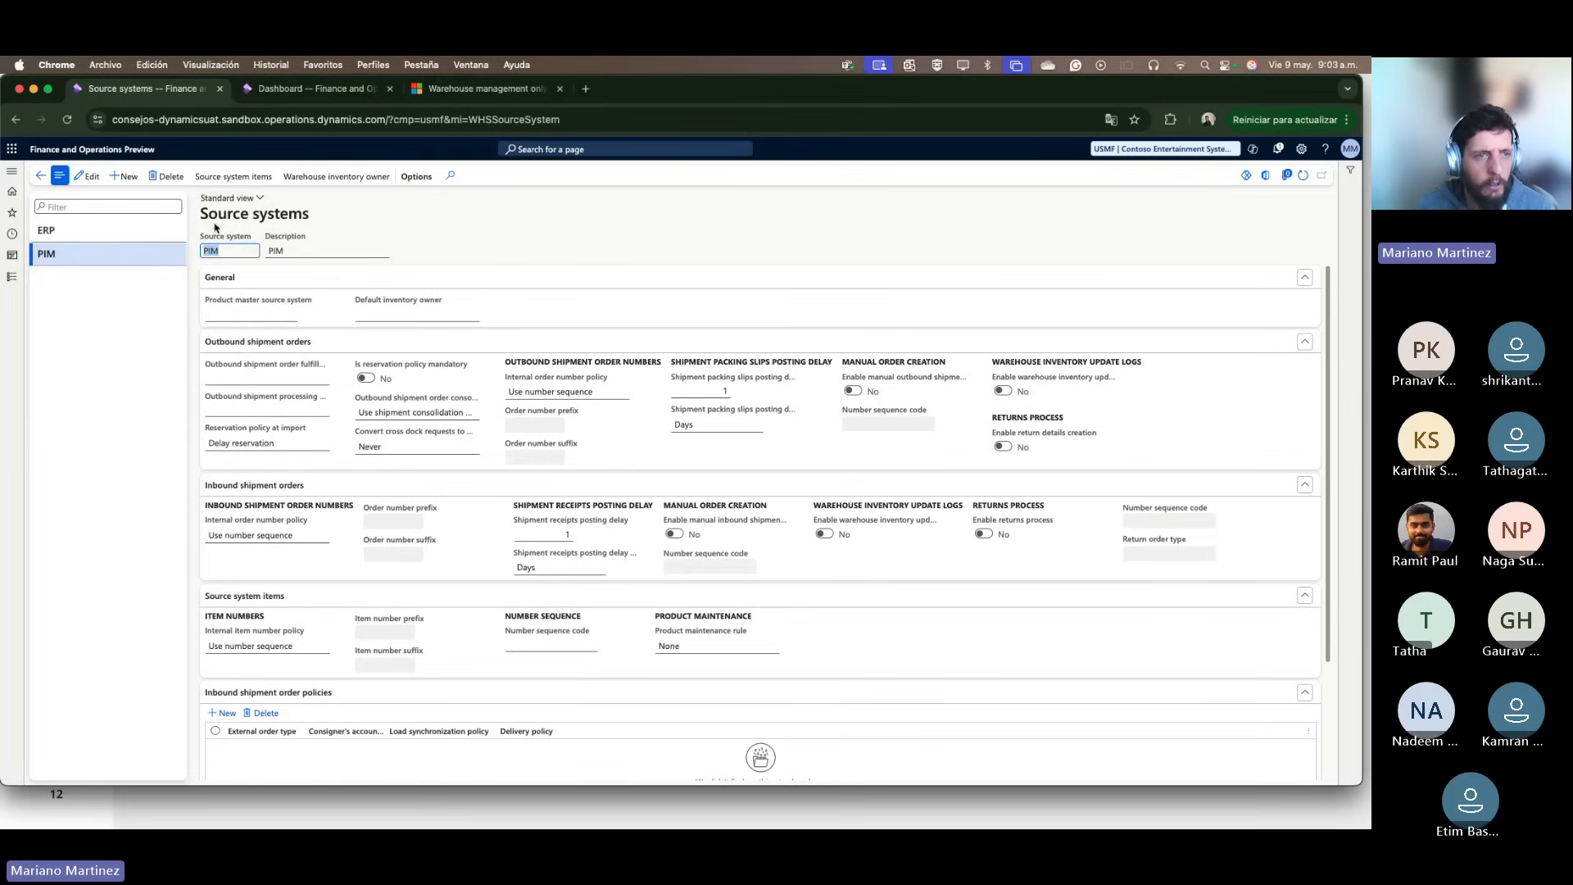
Step: Open the ERP source system for editing and examine the available product master source systems
left_click(82, 231)
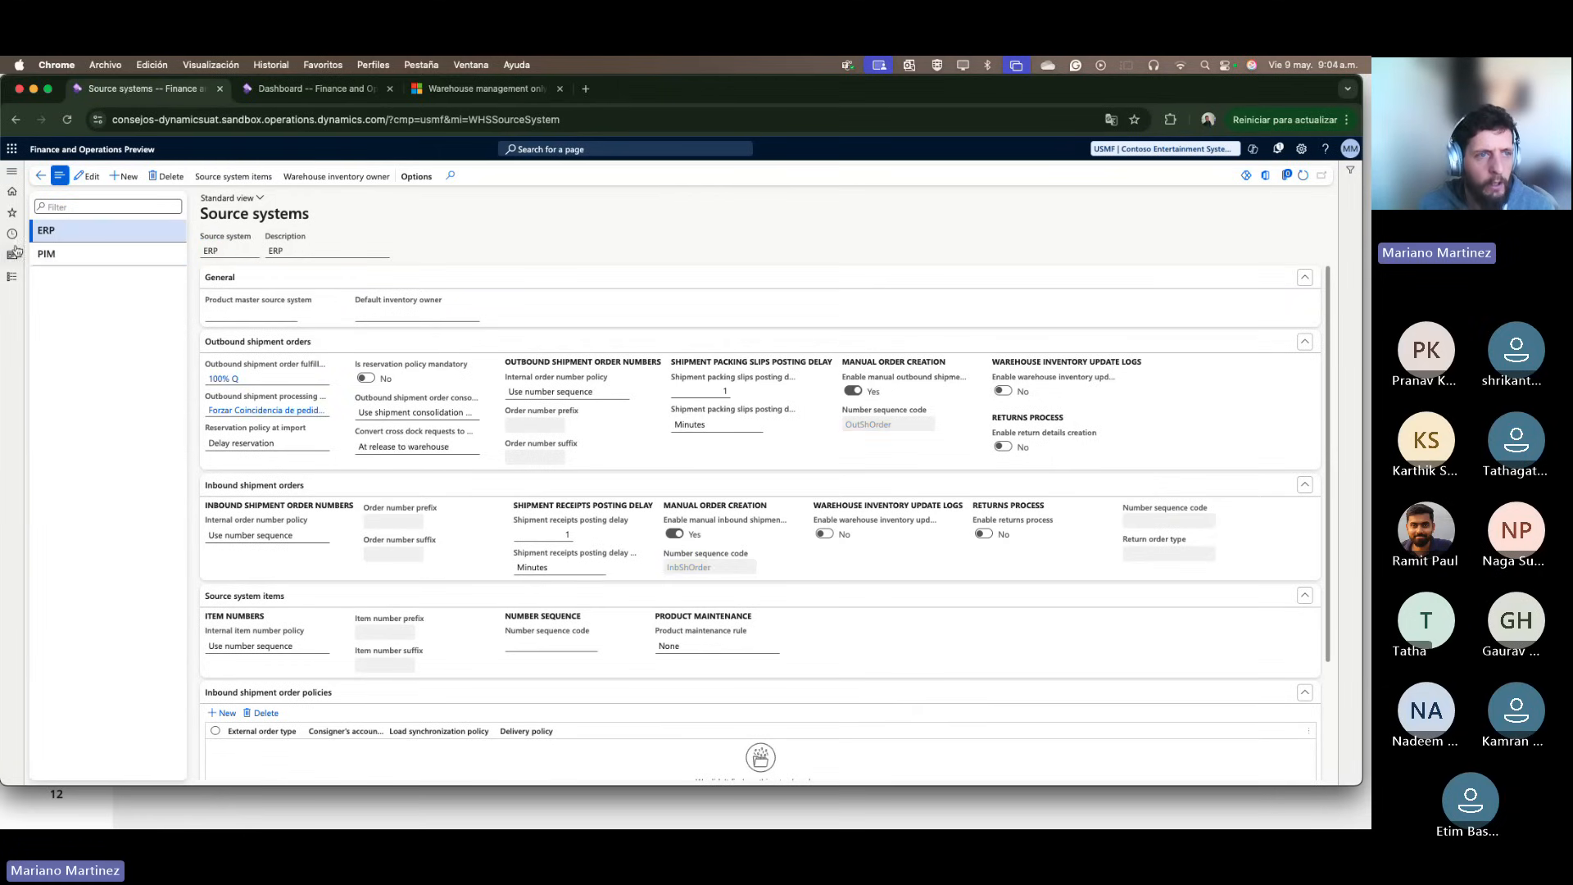
left_click(235, 313)
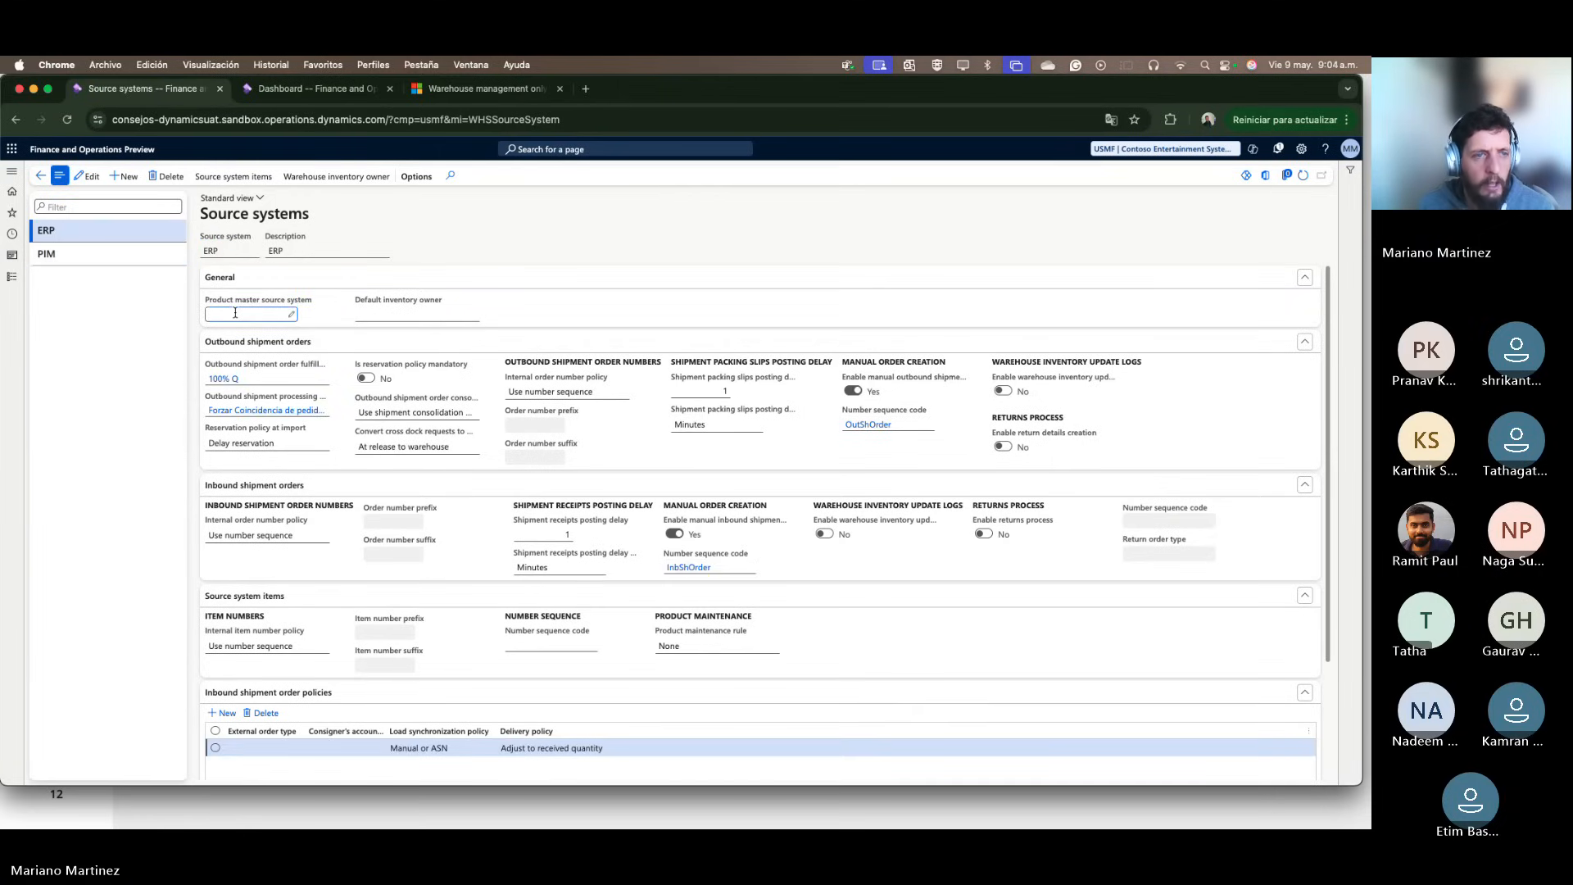
left_click(291, 316)
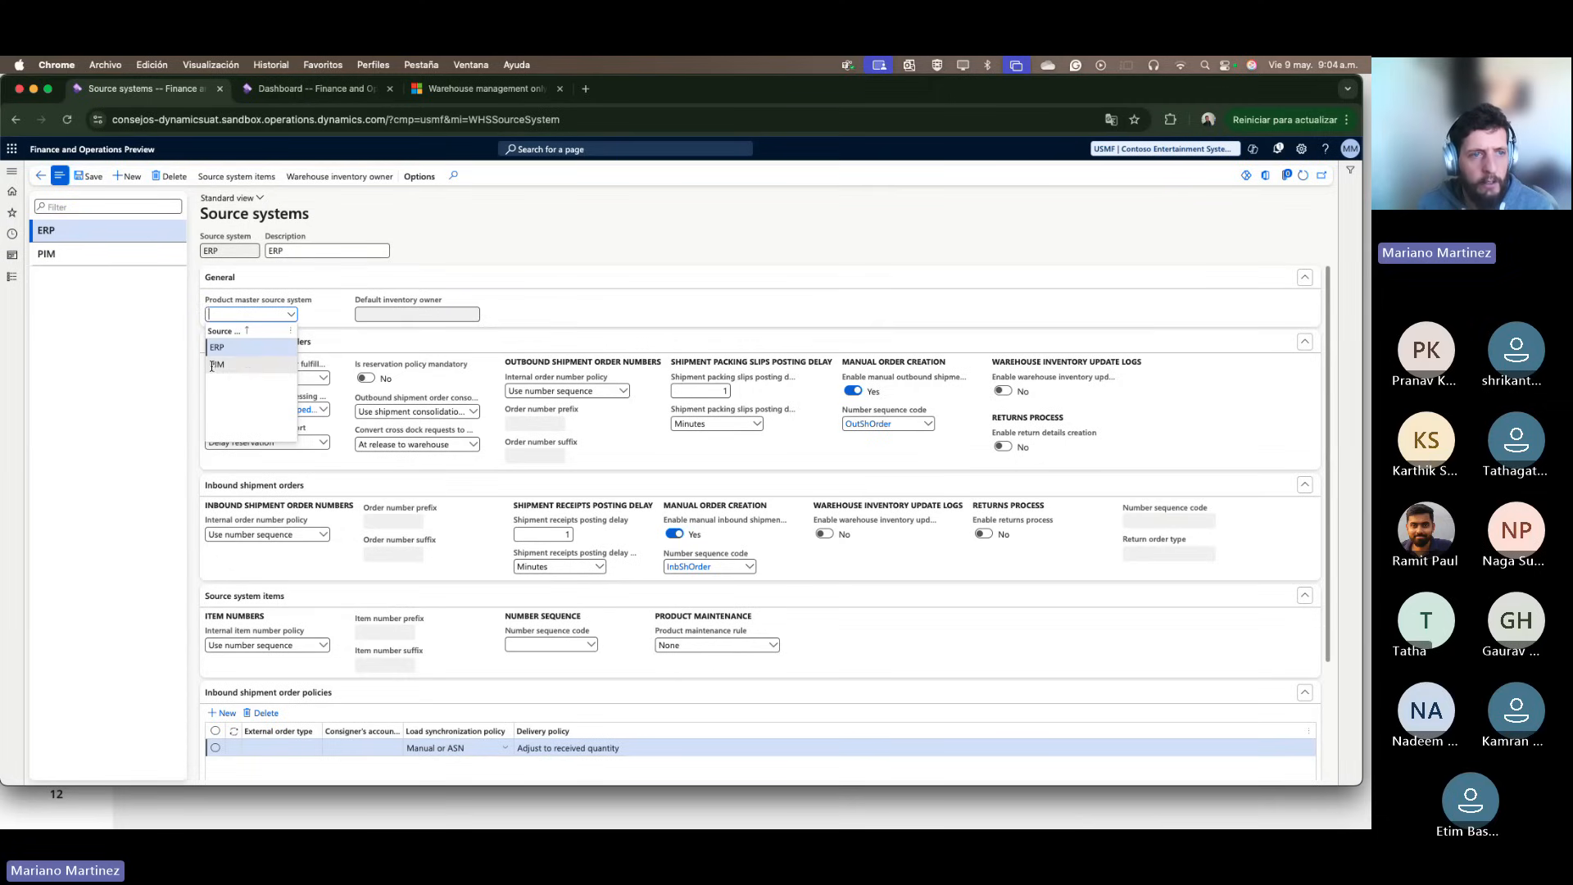
left_click(139, 394)
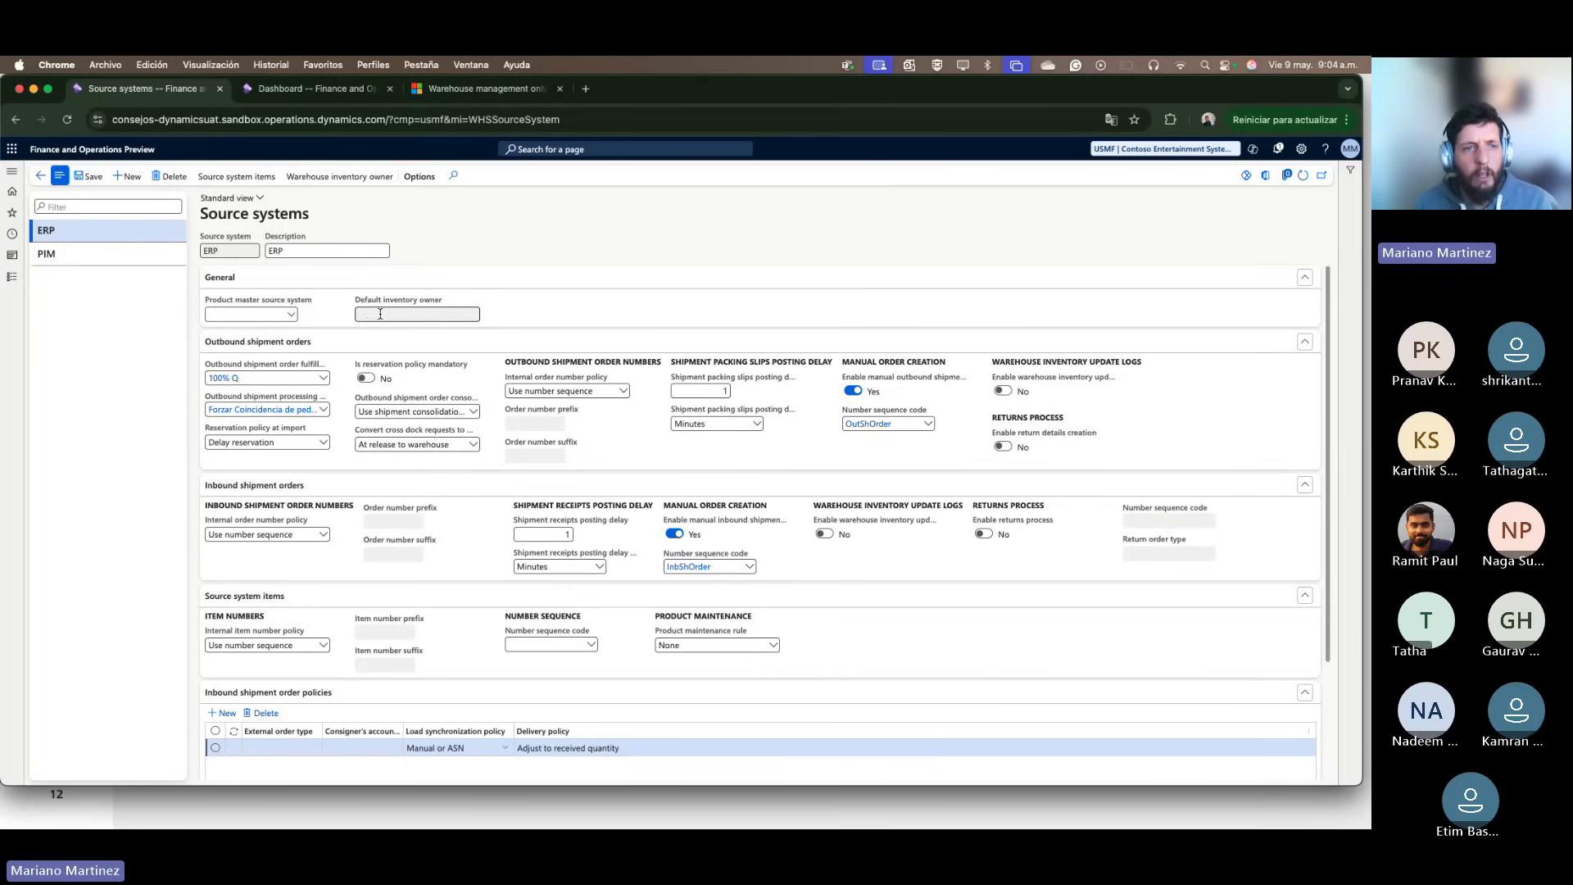
Step: Try PIM as the product master source system for ERP and clear the field again
mouse_move(365, 305)
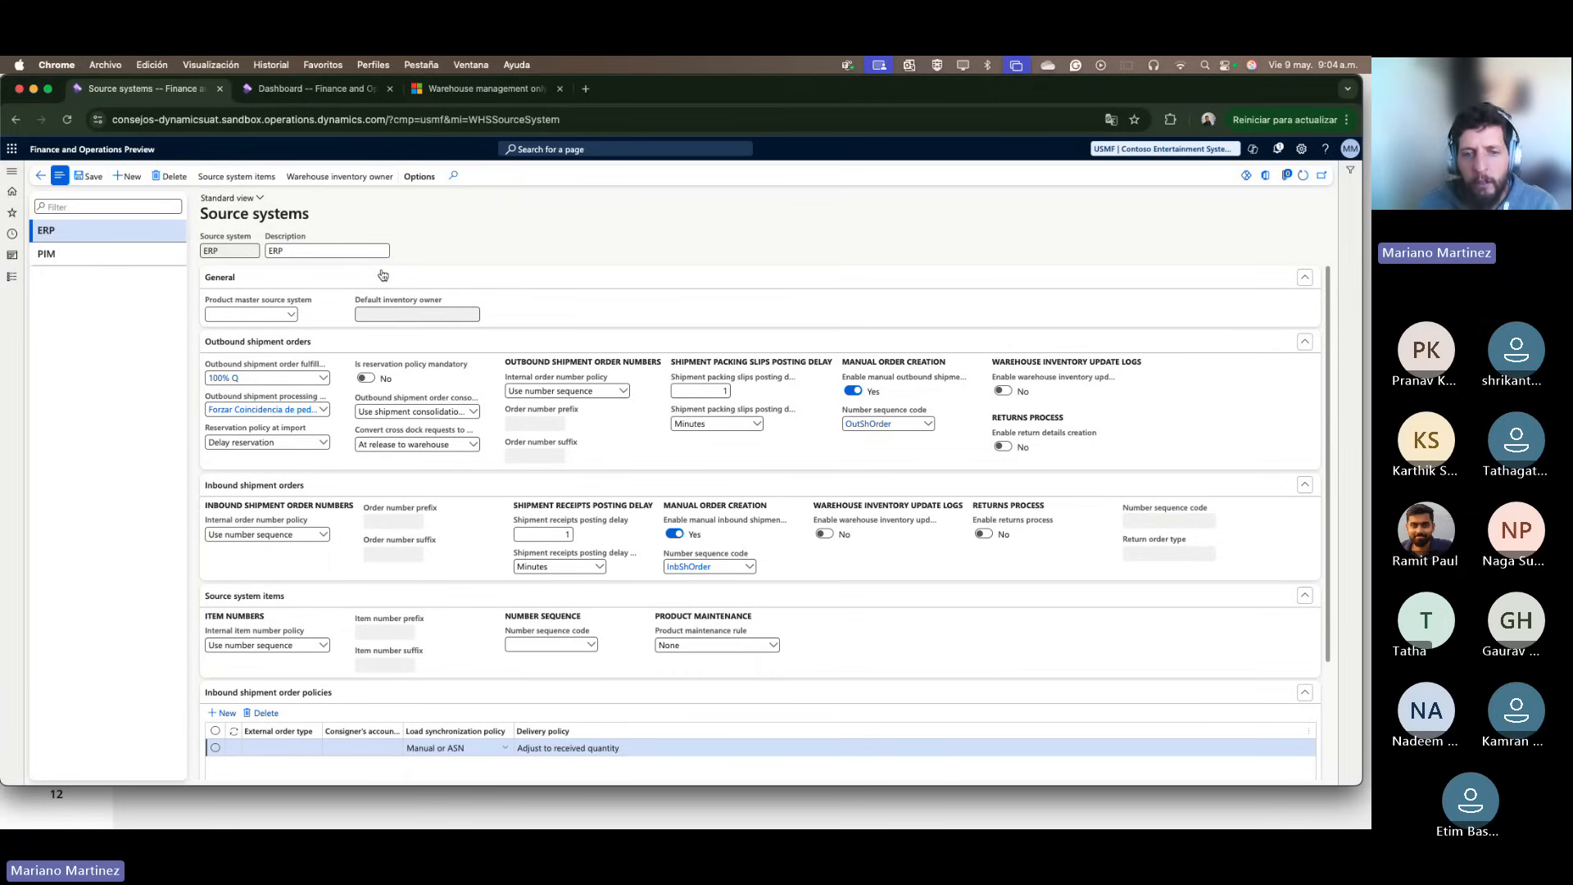
left_click(281, 313)
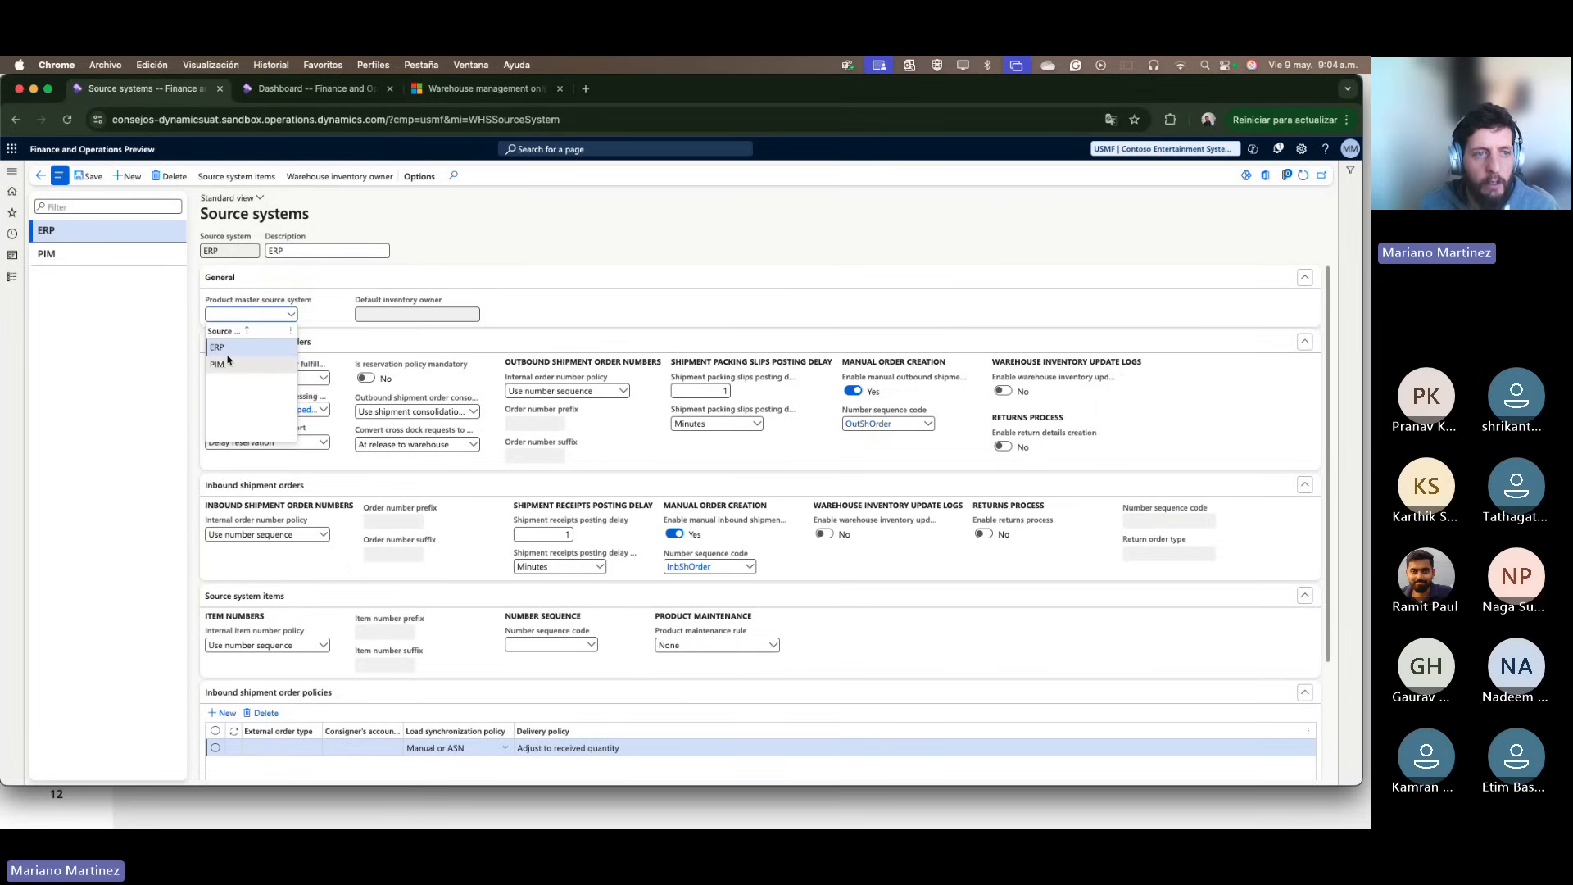
left_click(228, 362)
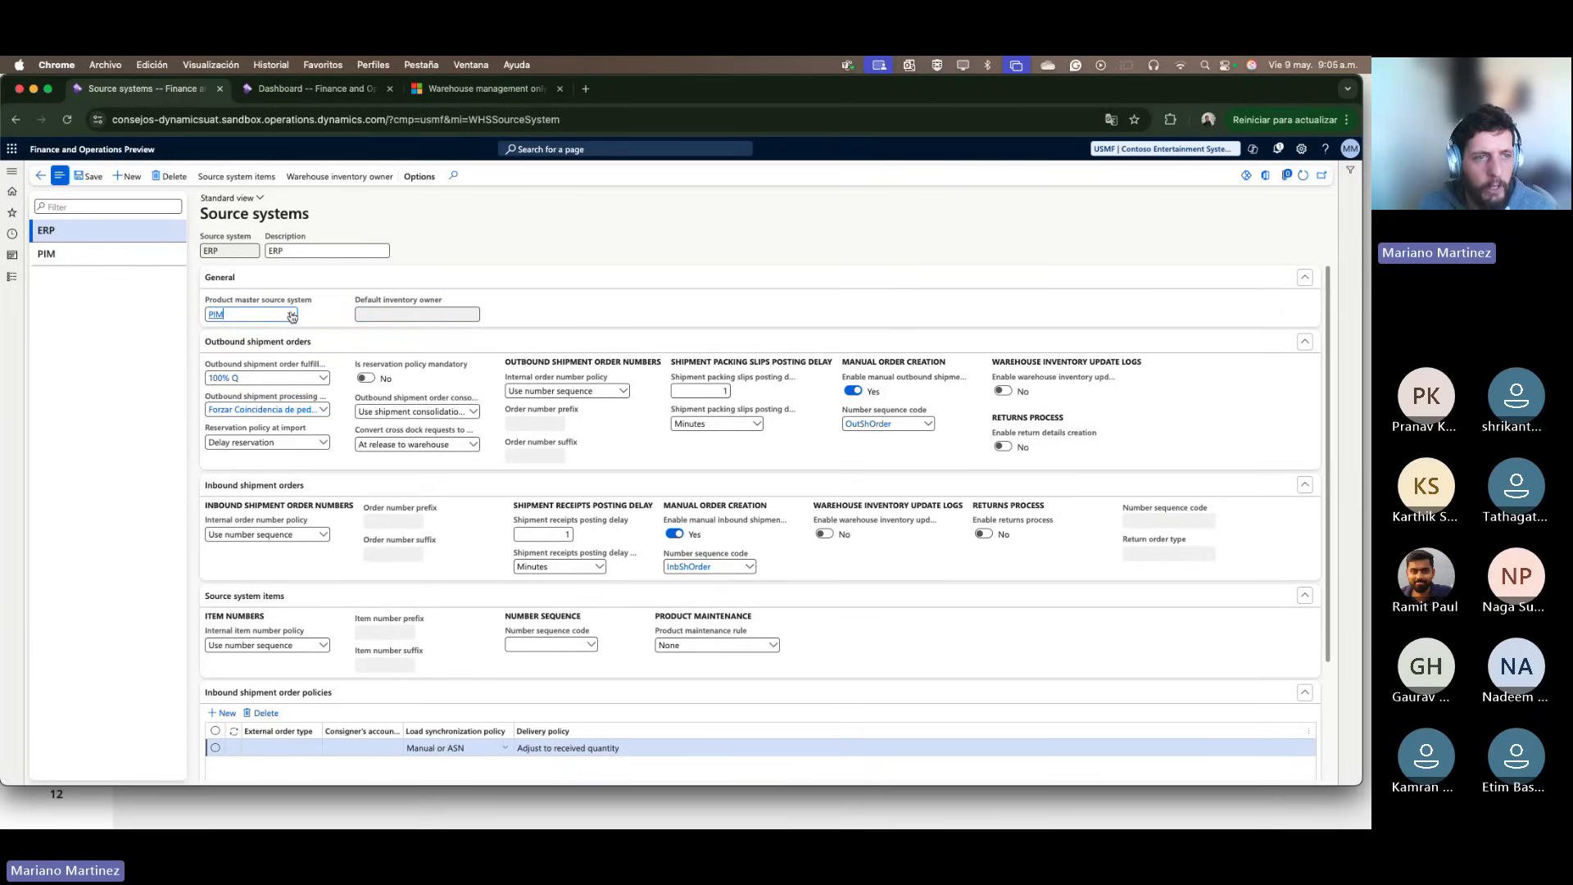
left_click(264, 316)
key("BackSpace")
left_click(180, 358)
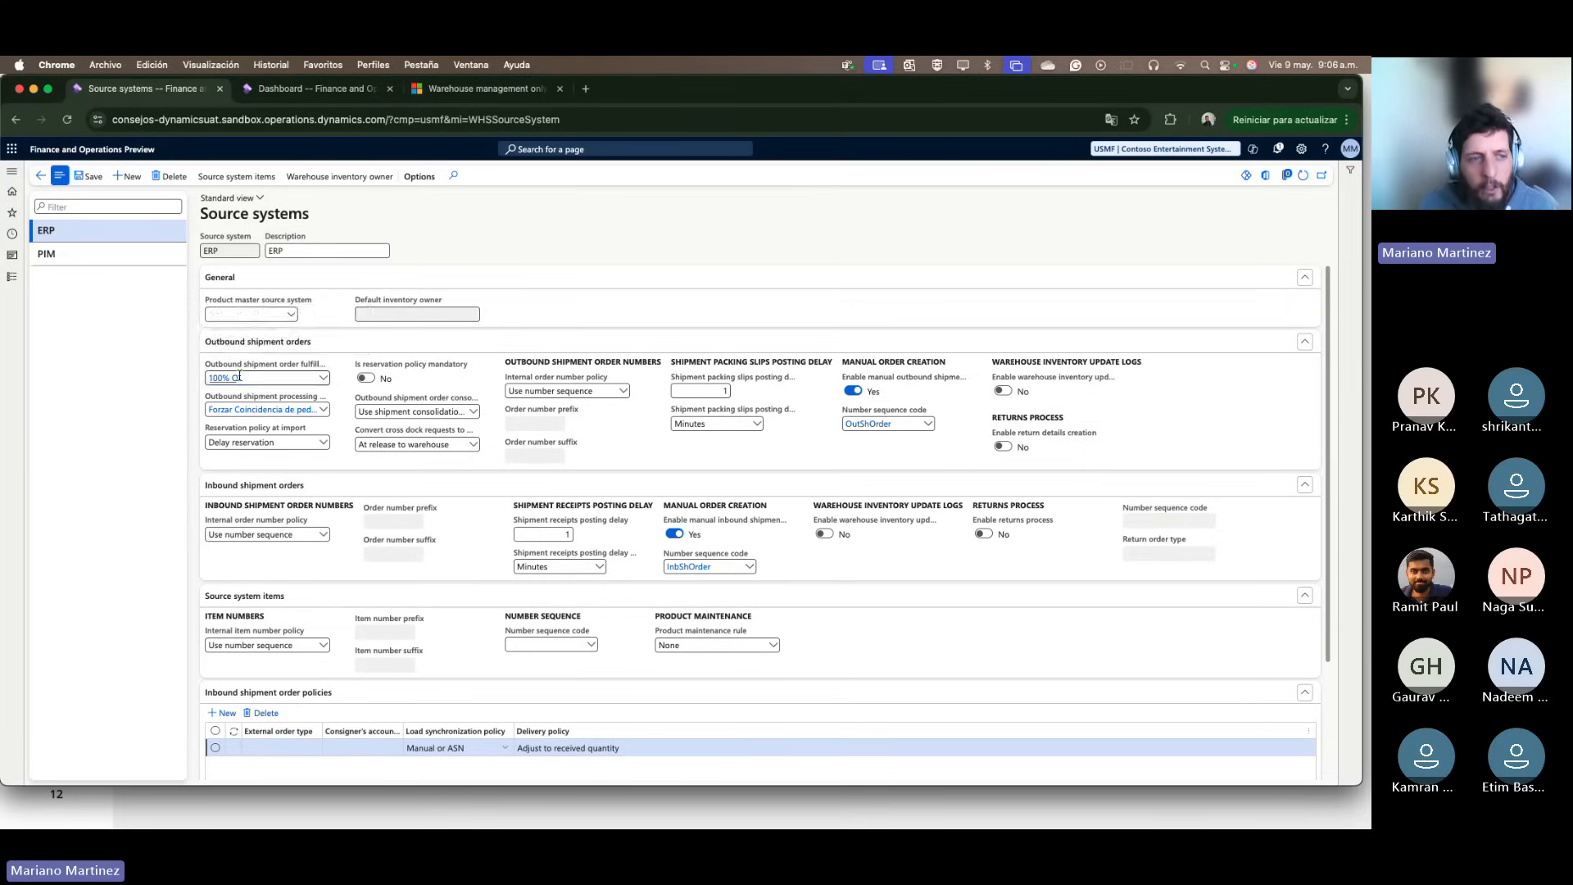
Step: Open the details of ERP's outbound shipment order fulfillment policy and examine its fulfillment rate
right_click(325, 380)
key("Escape")
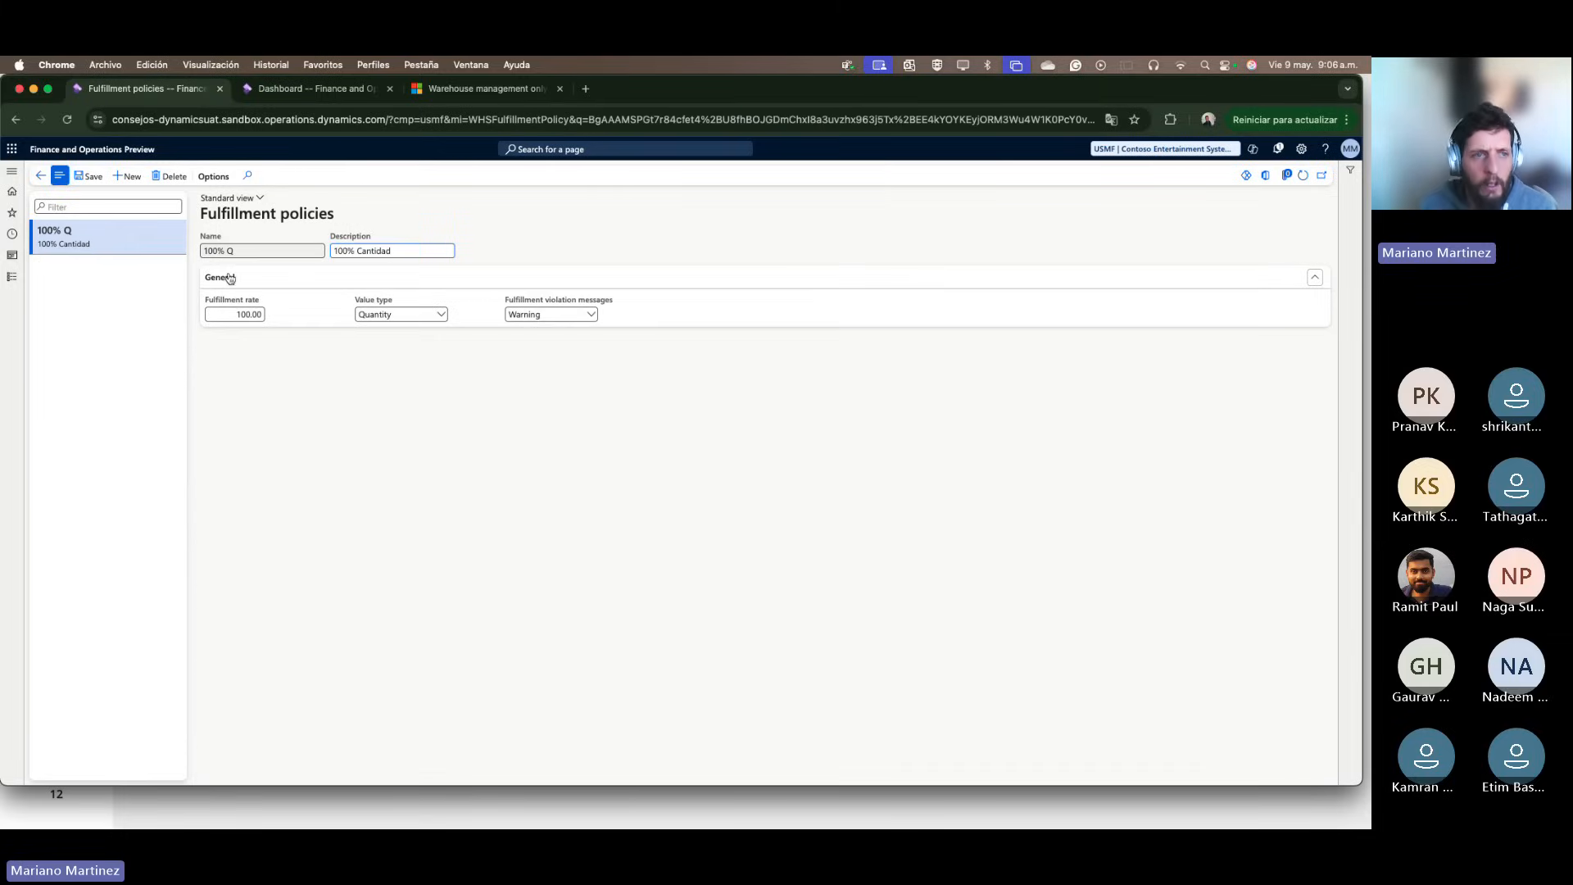
left_click_drag(189, 309, 275, 317)
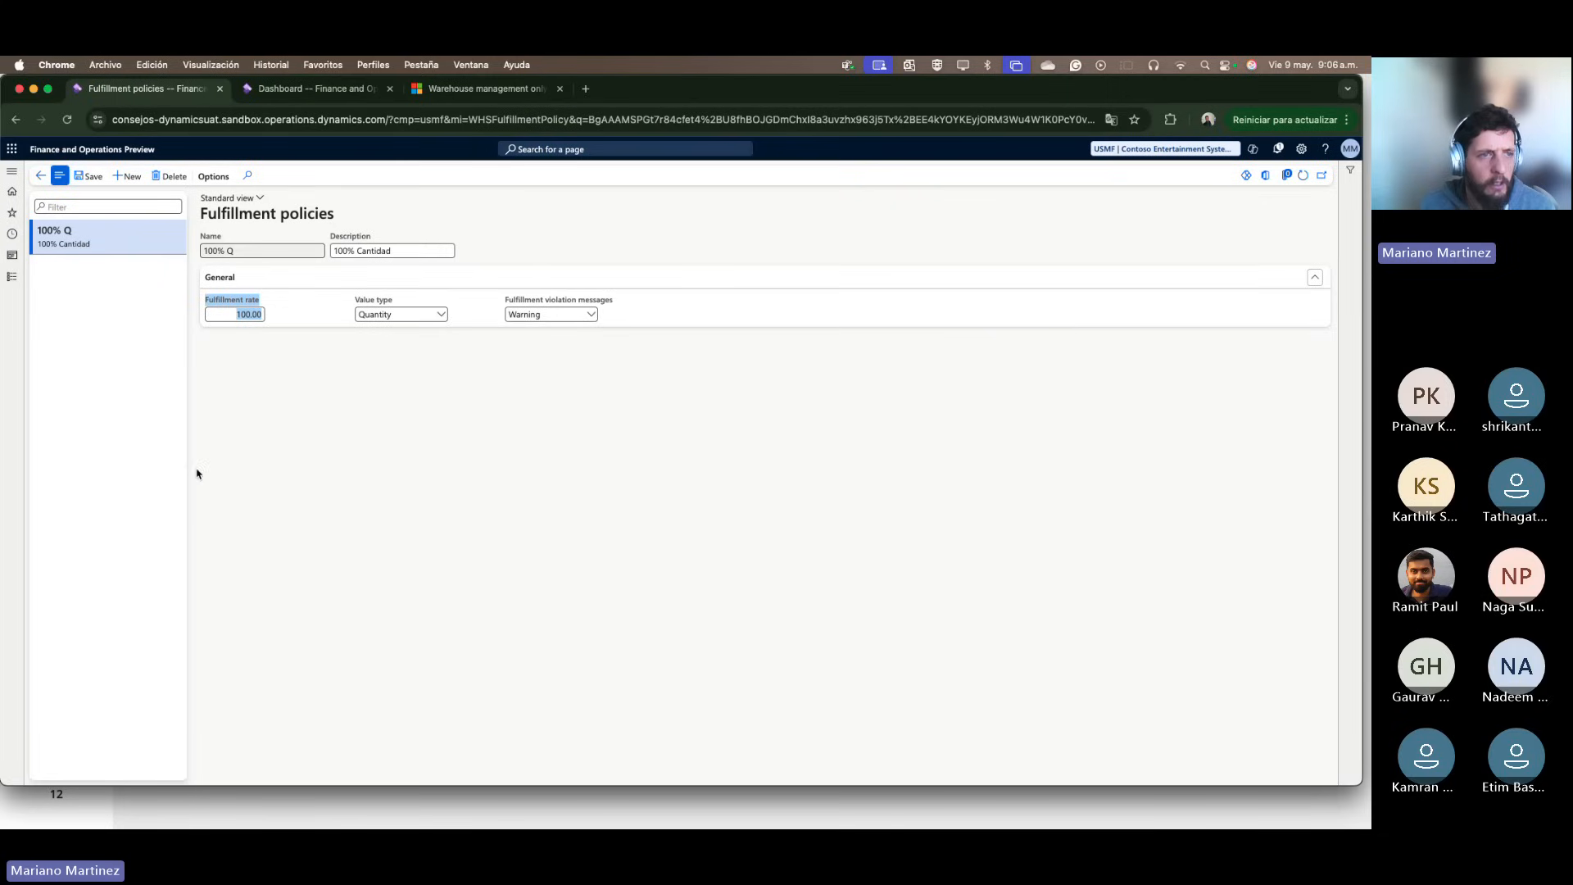
left_click(155, 296)
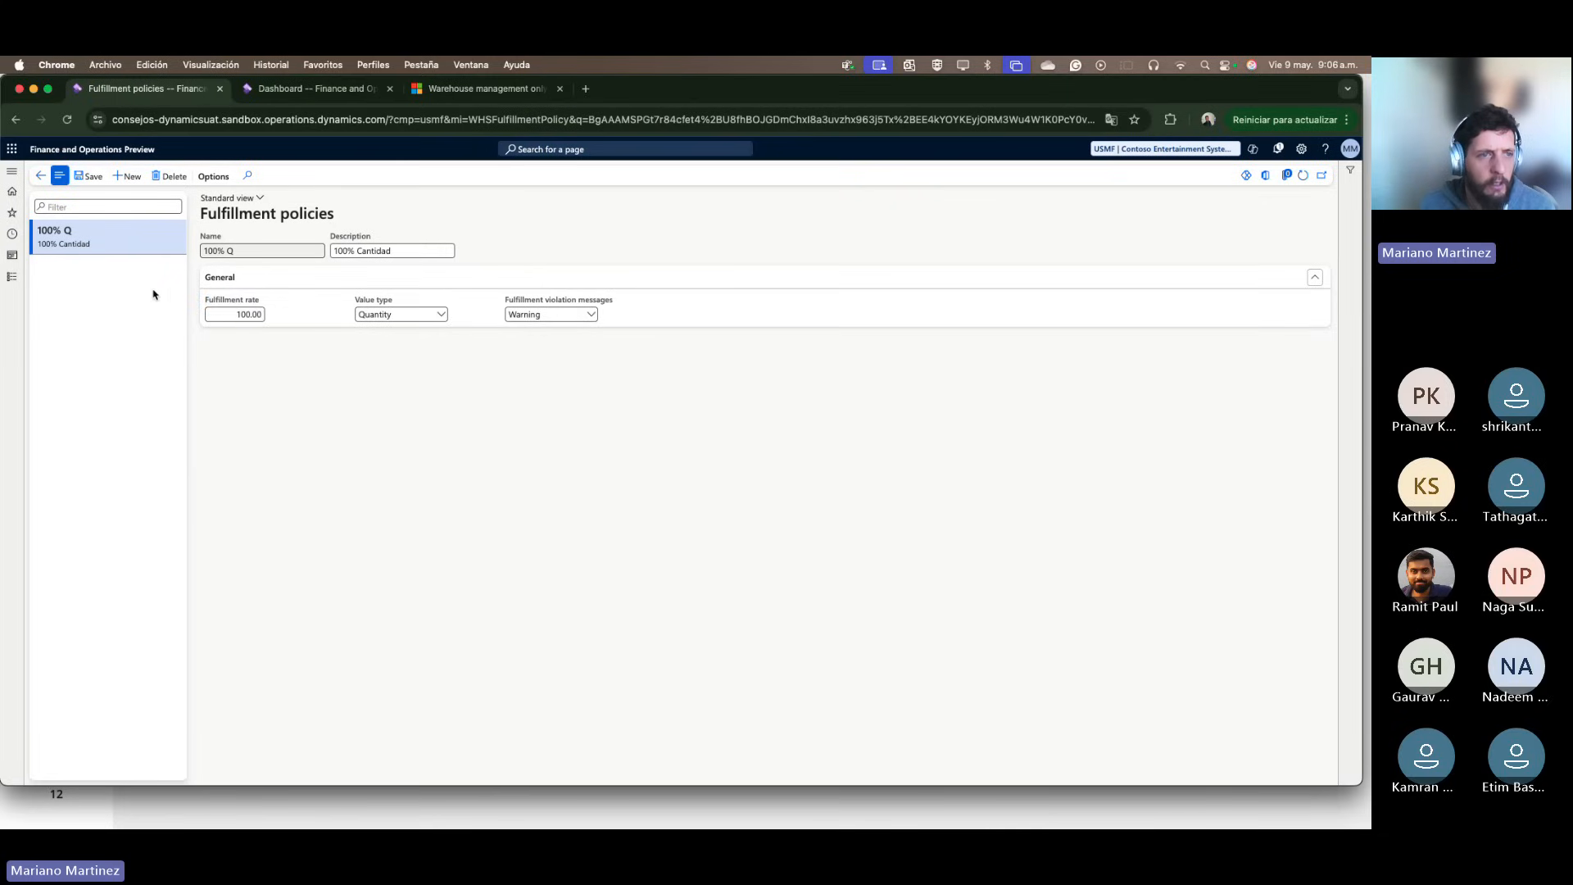
Step: Review the fulfillment policy's value type and violation message options, and return to the ERP source system
left_click(438, 315)
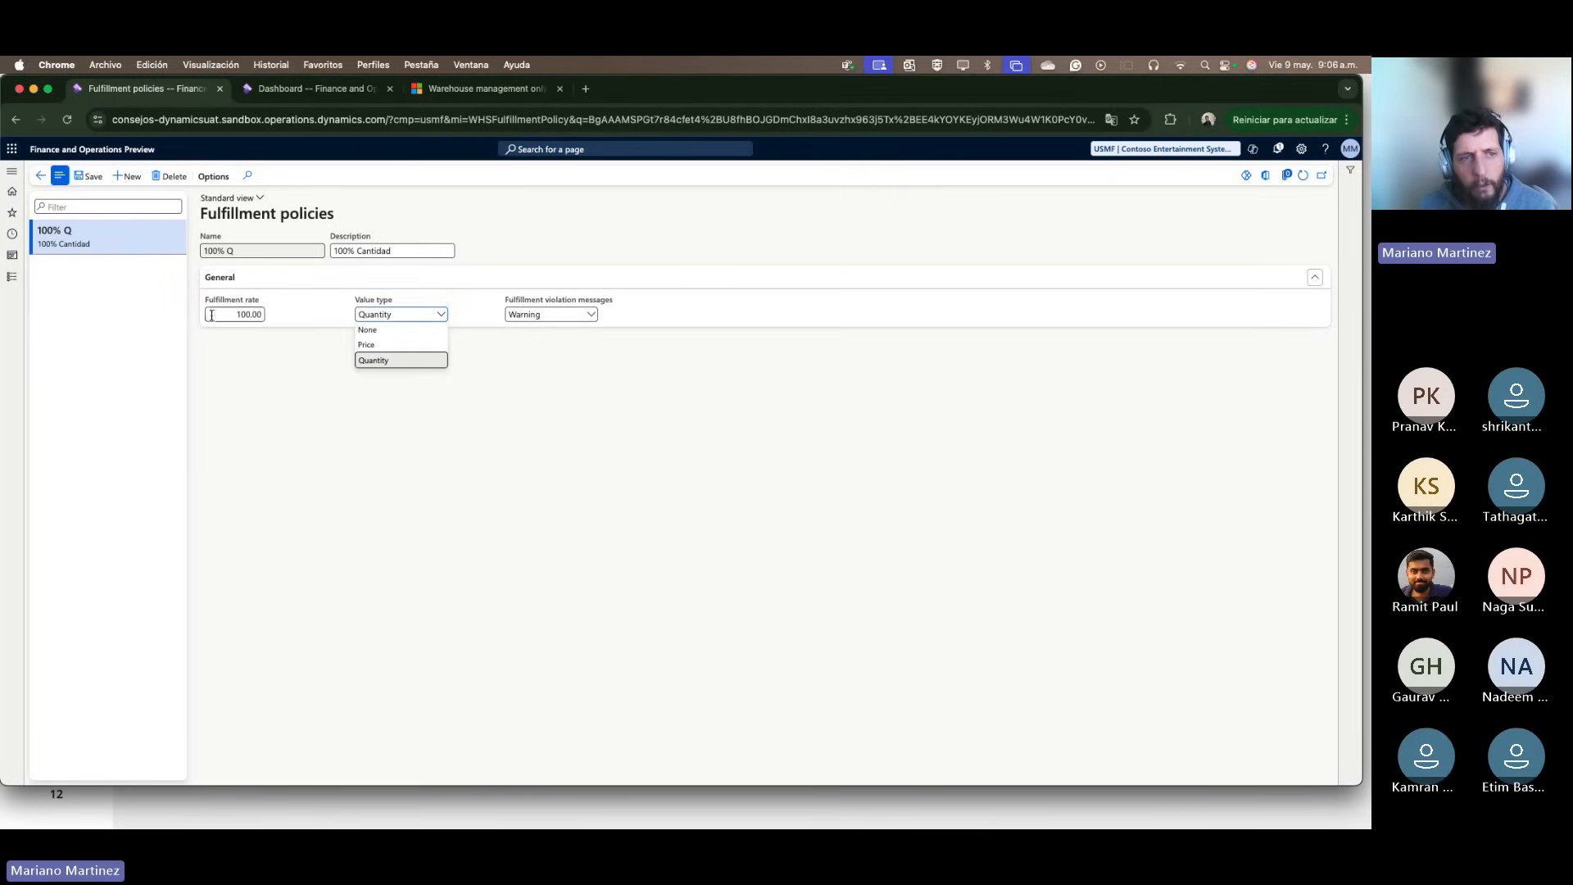
left_click(396, 360)
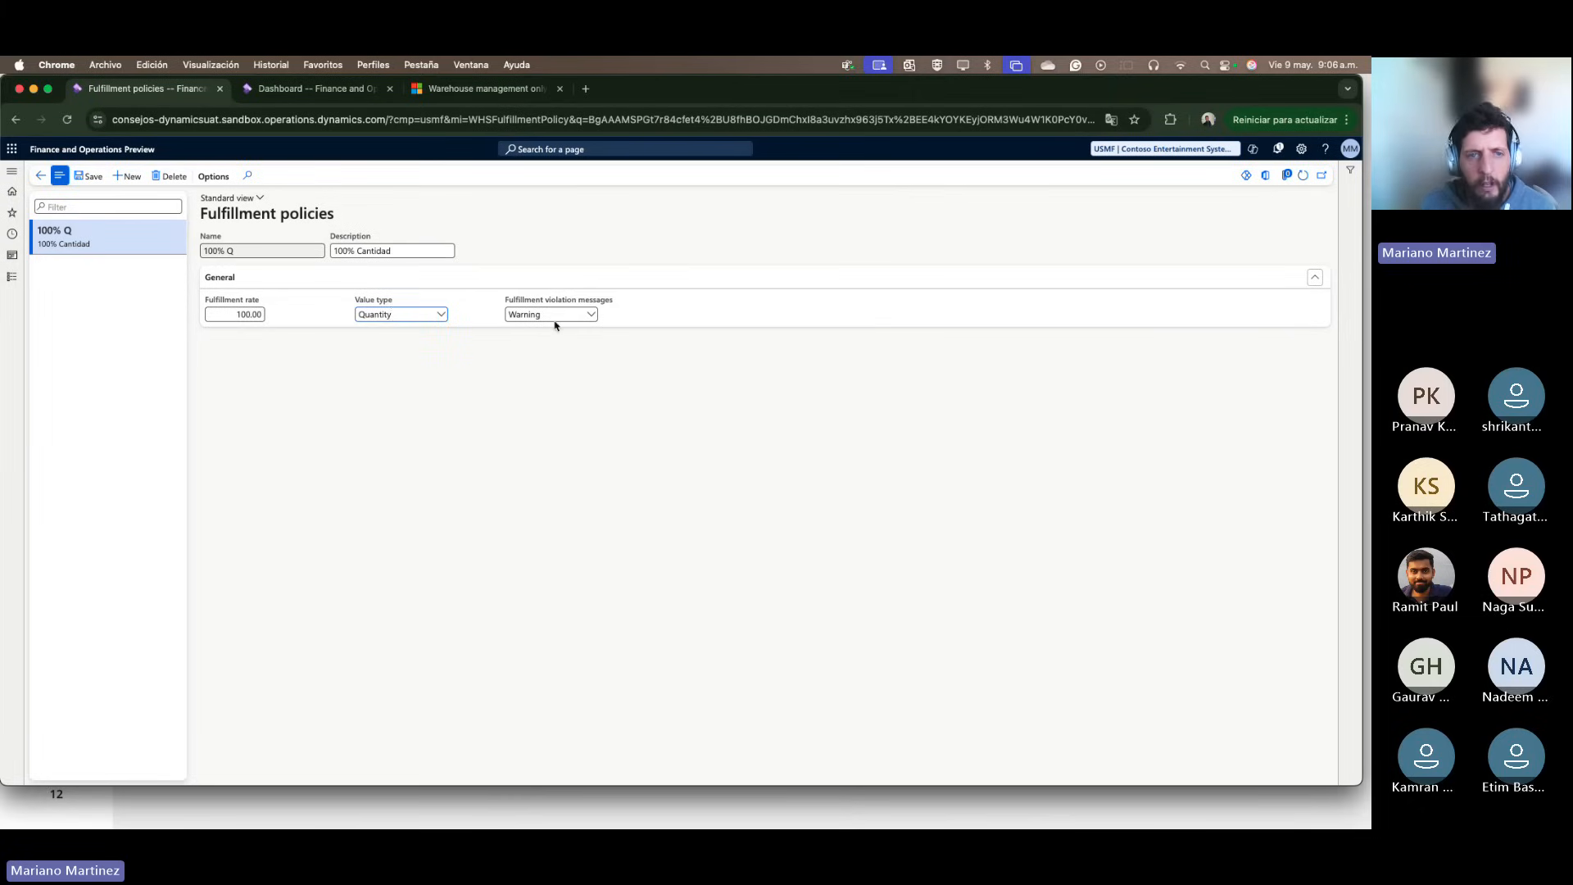
left_click(590, 318)
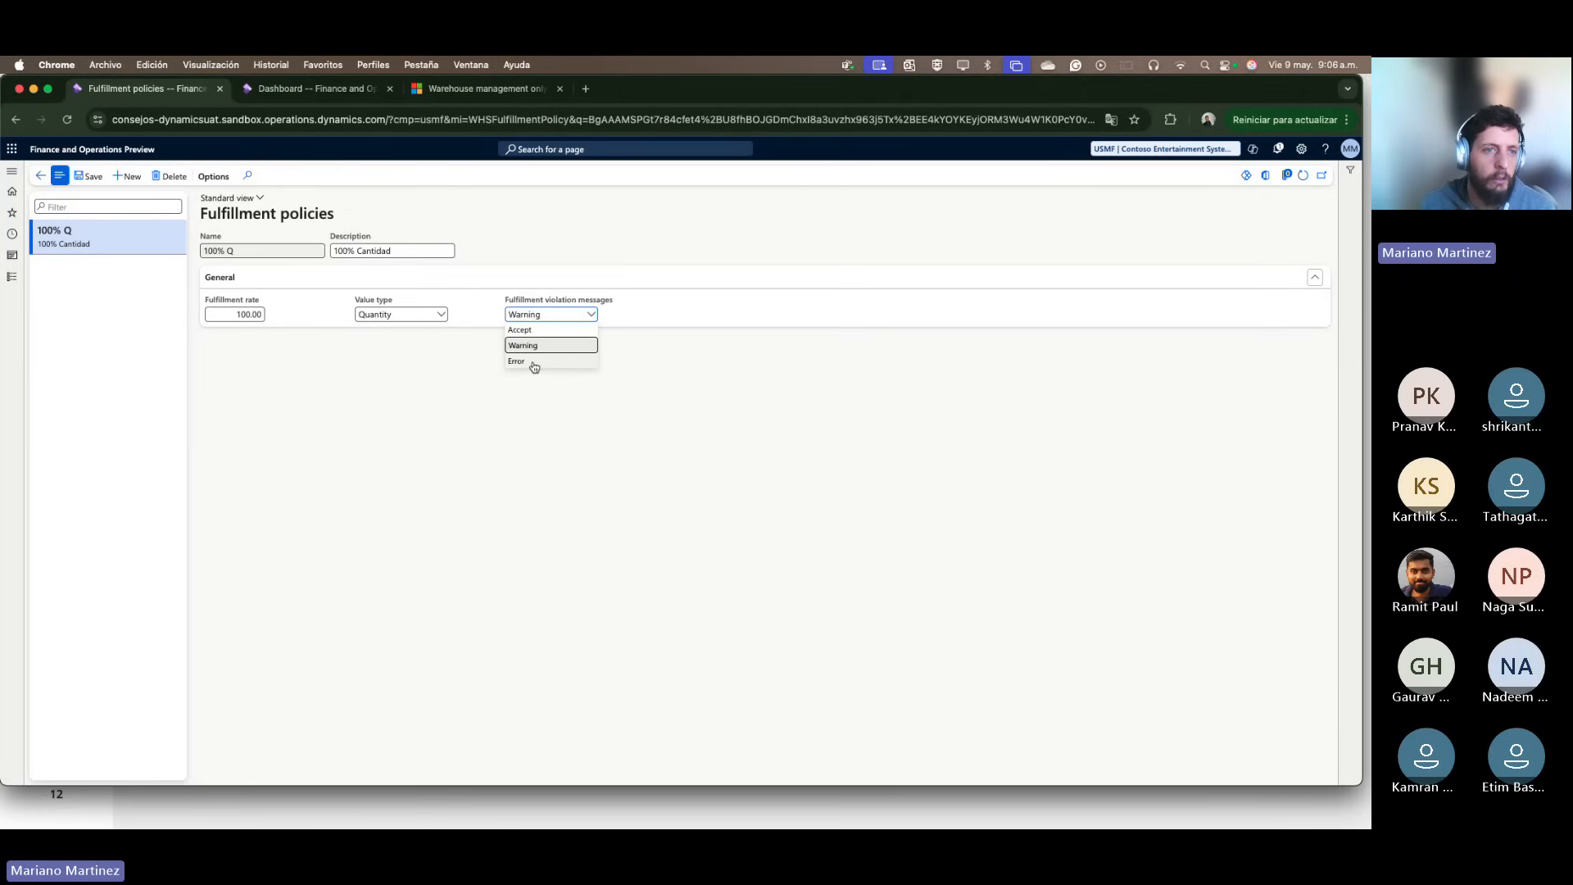
left_click(40, 175)
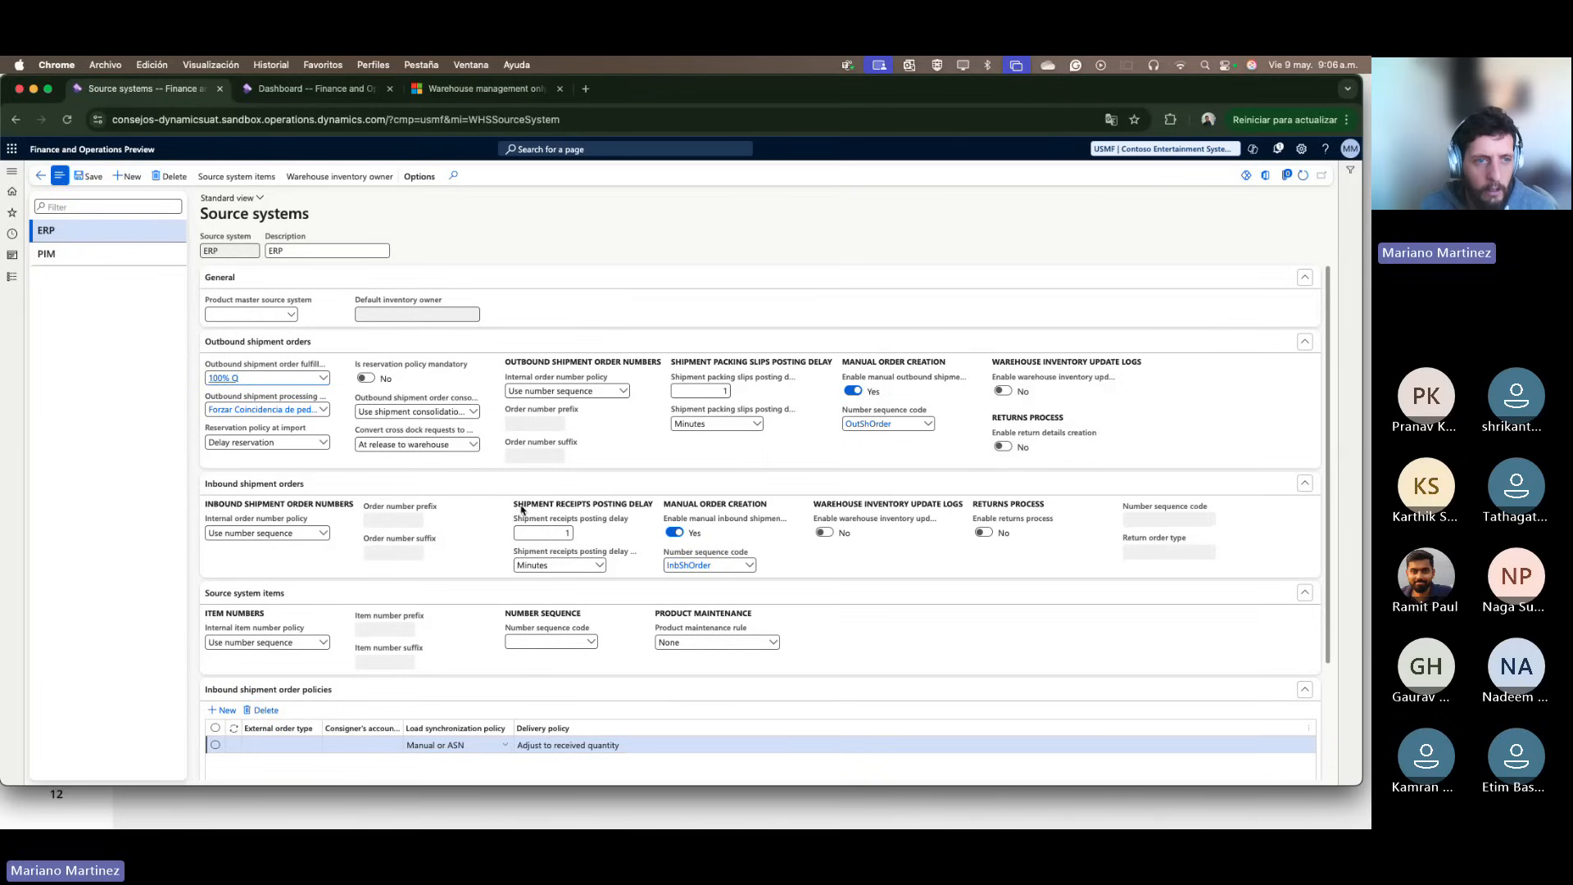
Step: Open the details of ERP's outbound shipment processing policy, examine its order matching setting, and return to the source system
mouse_move(232, 399)
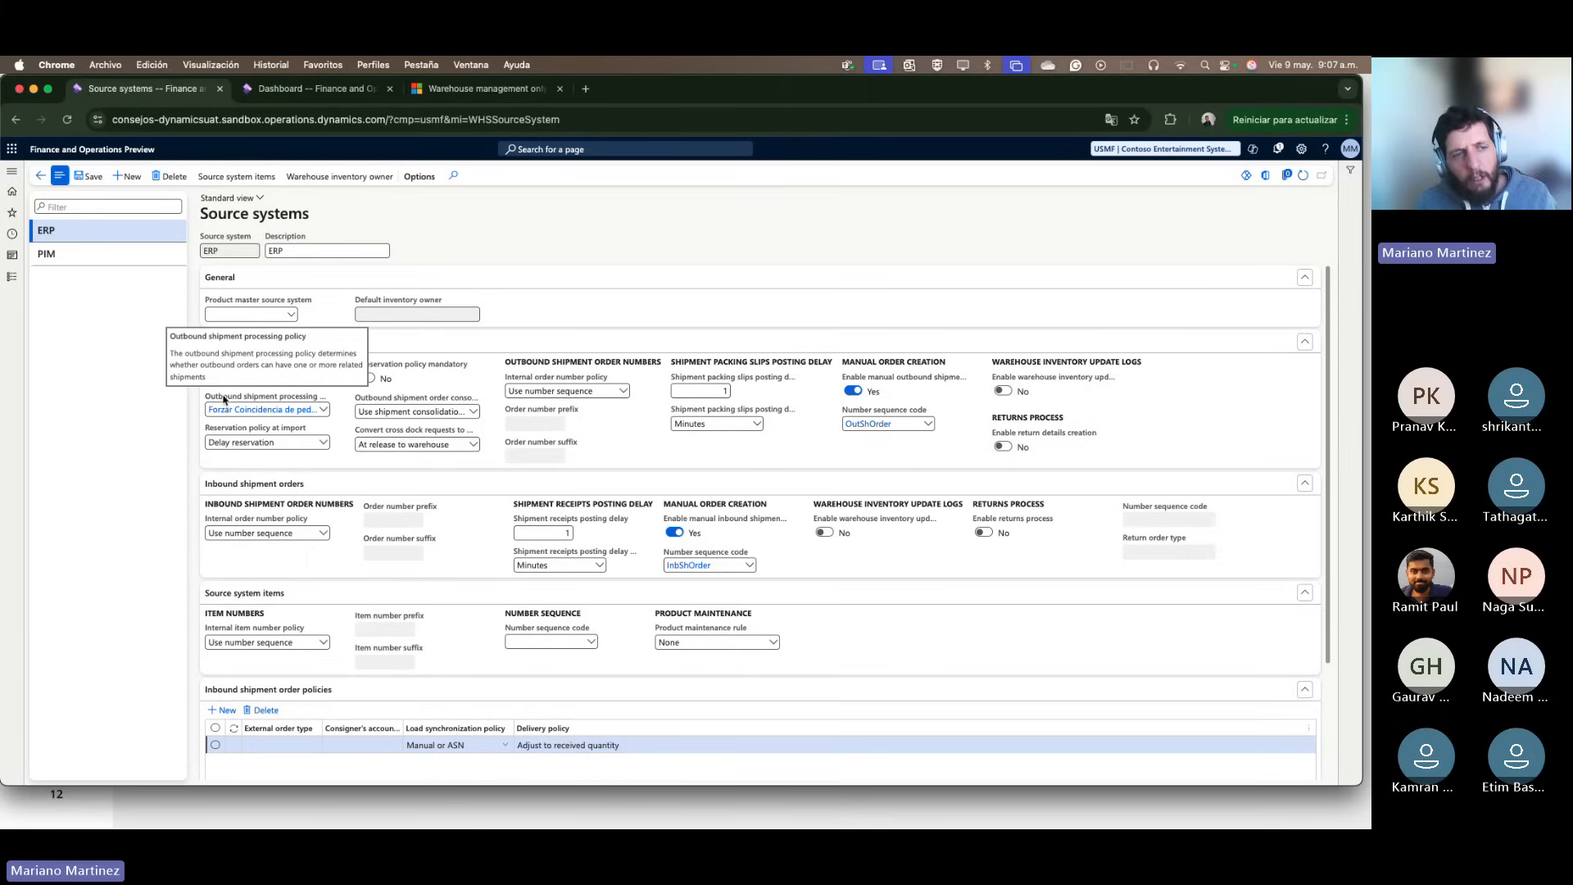
left_click(324, 409)
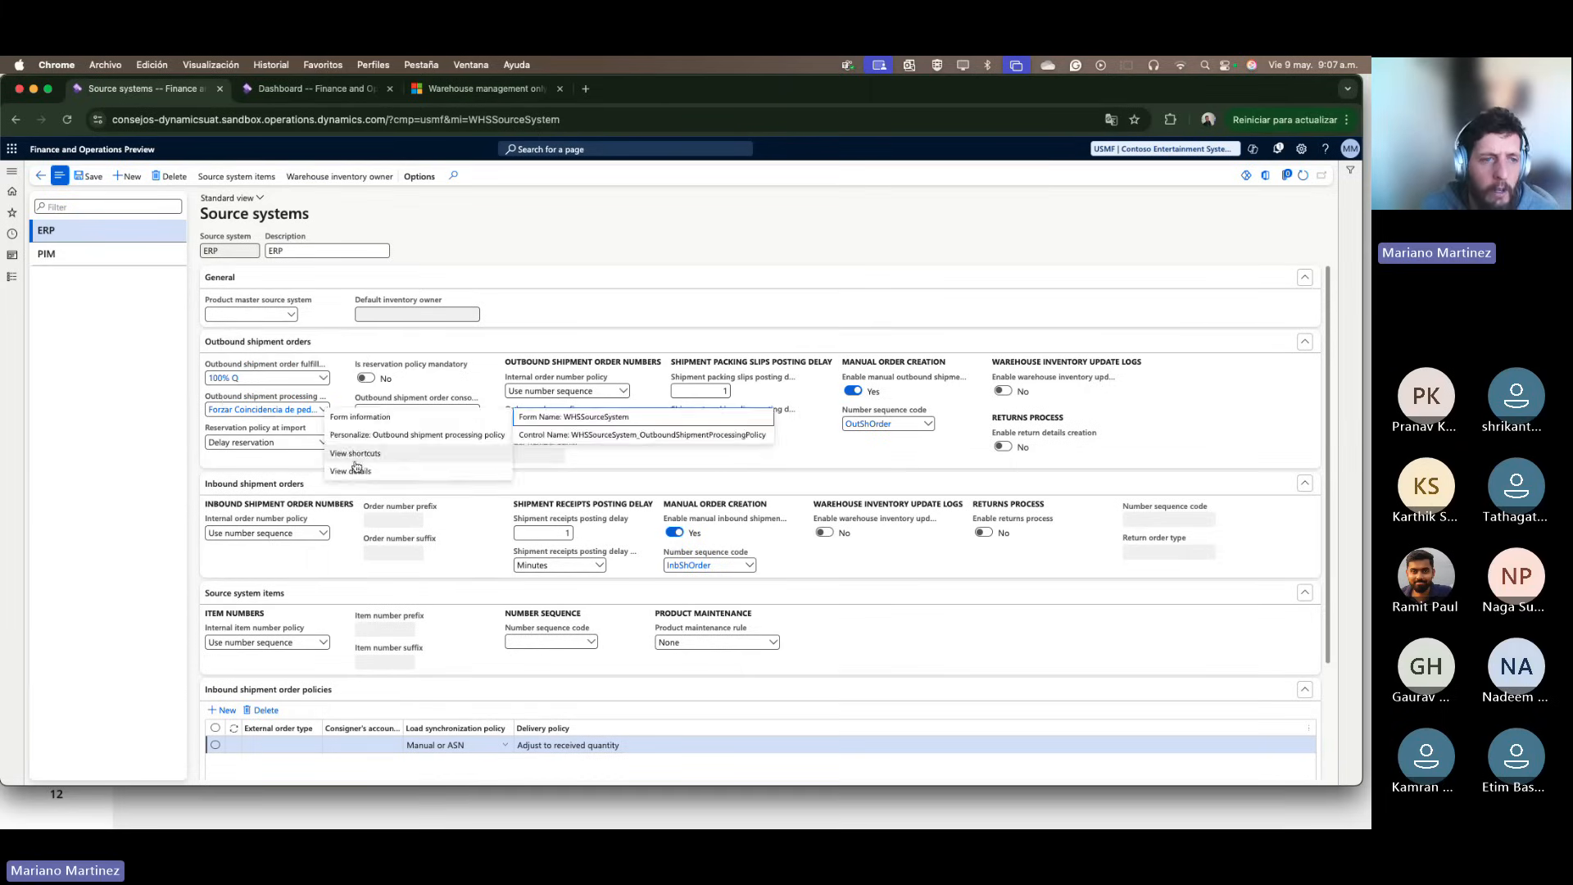
left_click(374, 465)
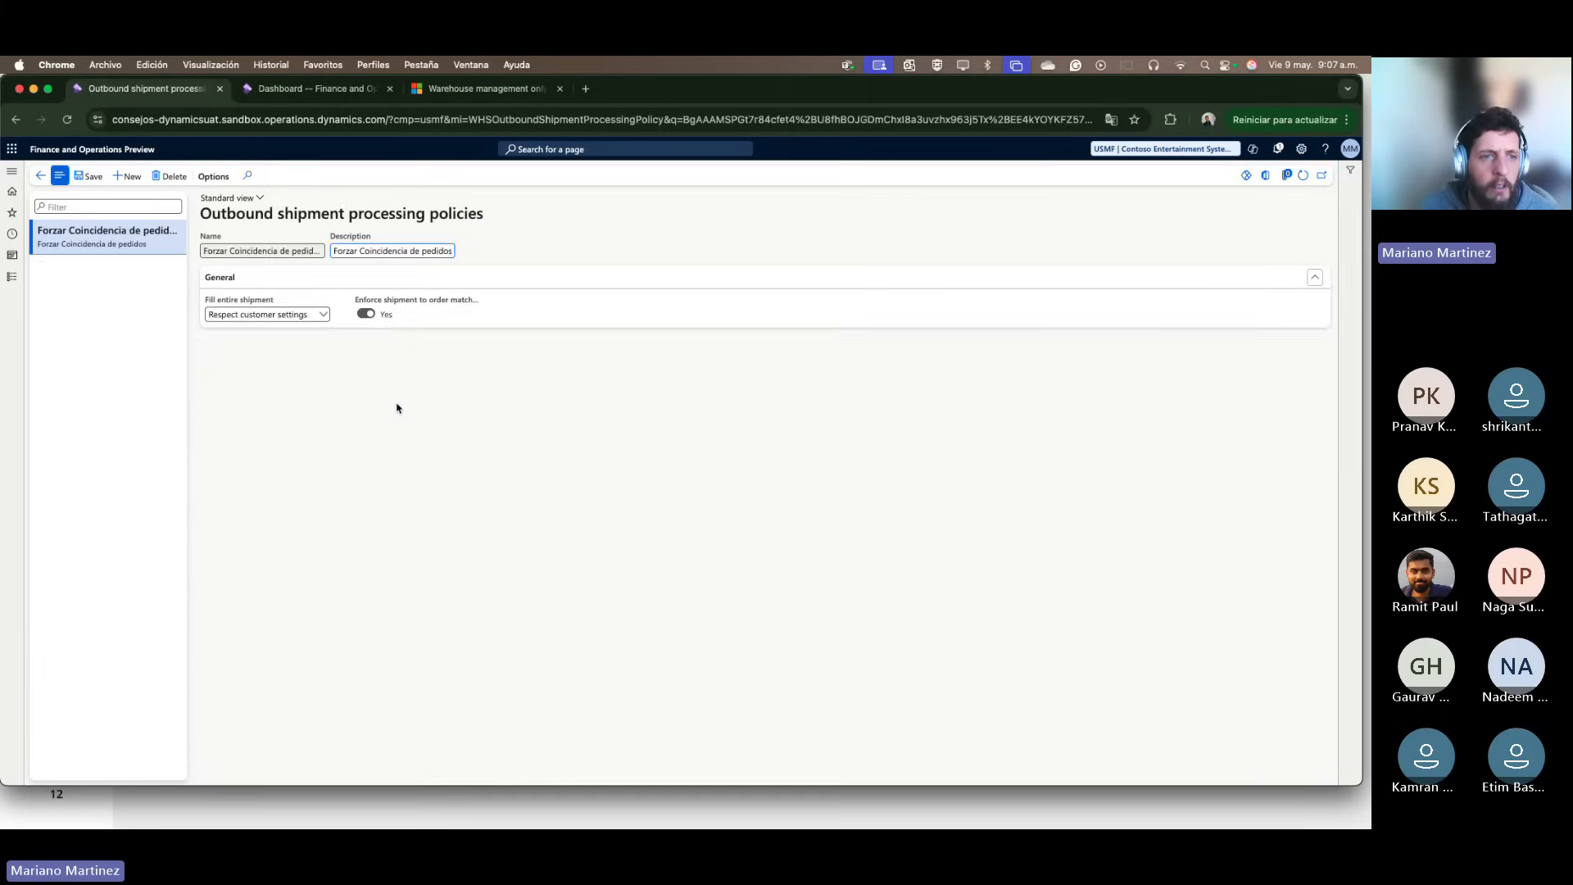
mouse_move(388, 302)
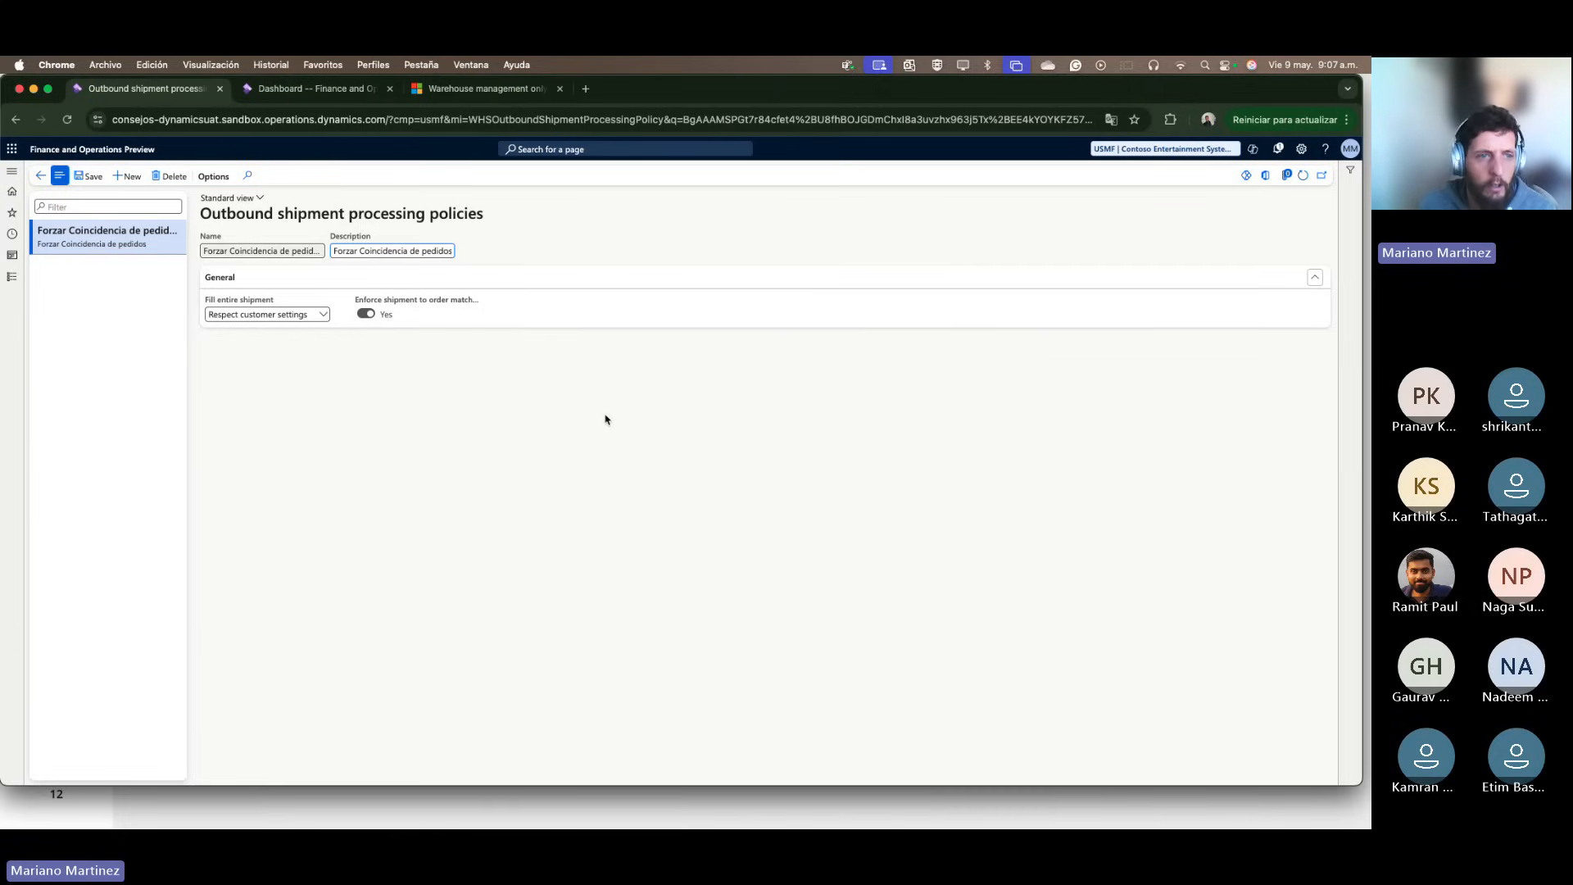
left_click(38, 179)
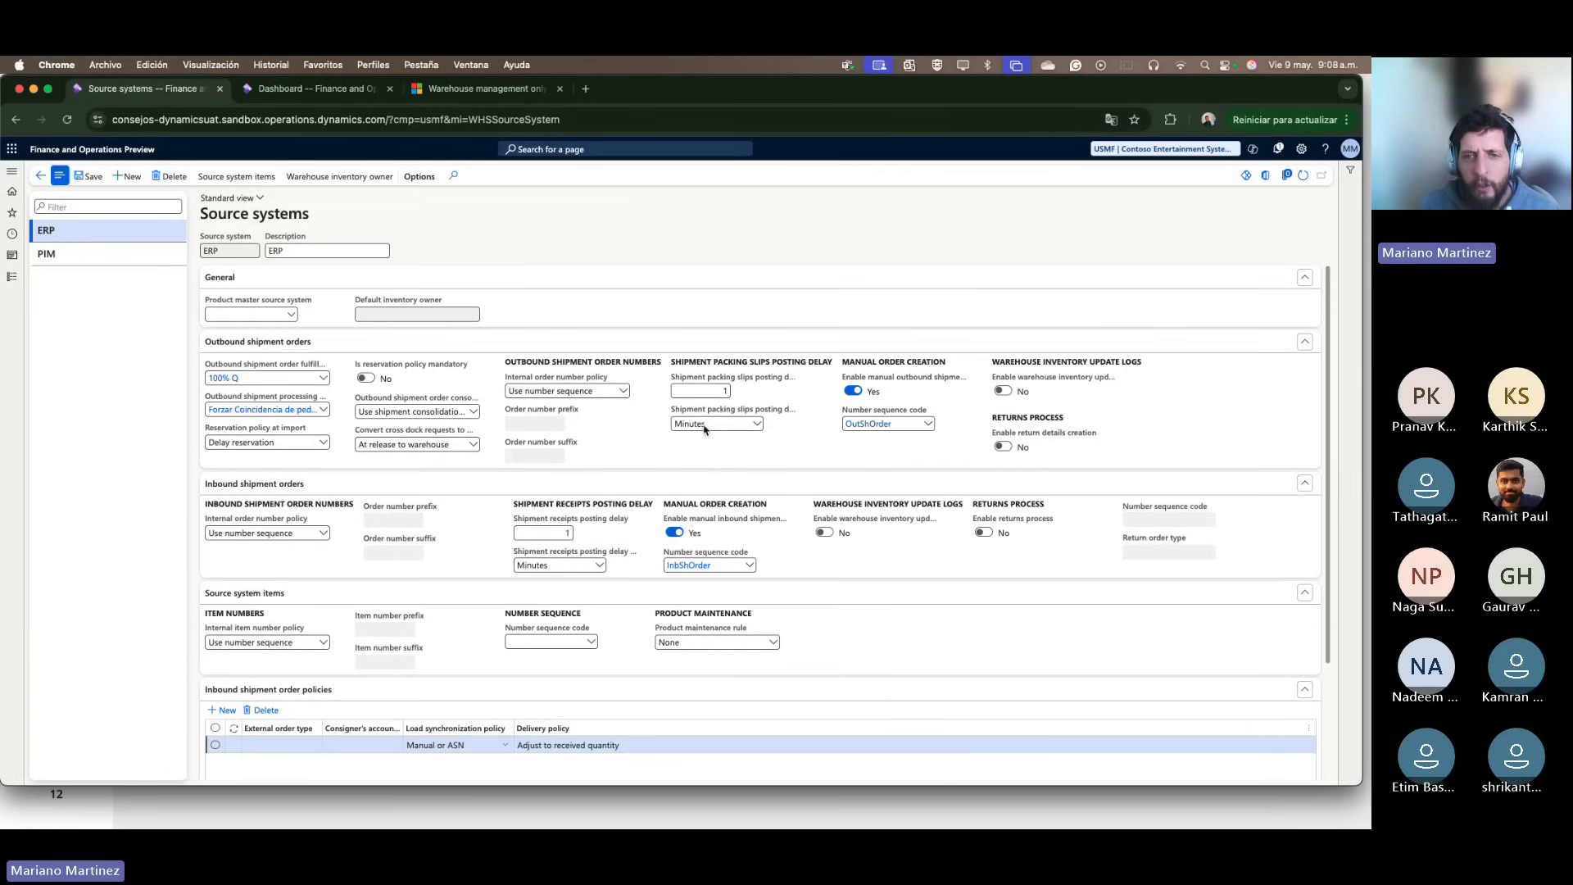
Step: Examine the manual order creation settings for ERP's outbound shipment orders
left_click_drag(843, 362, 950, 362)
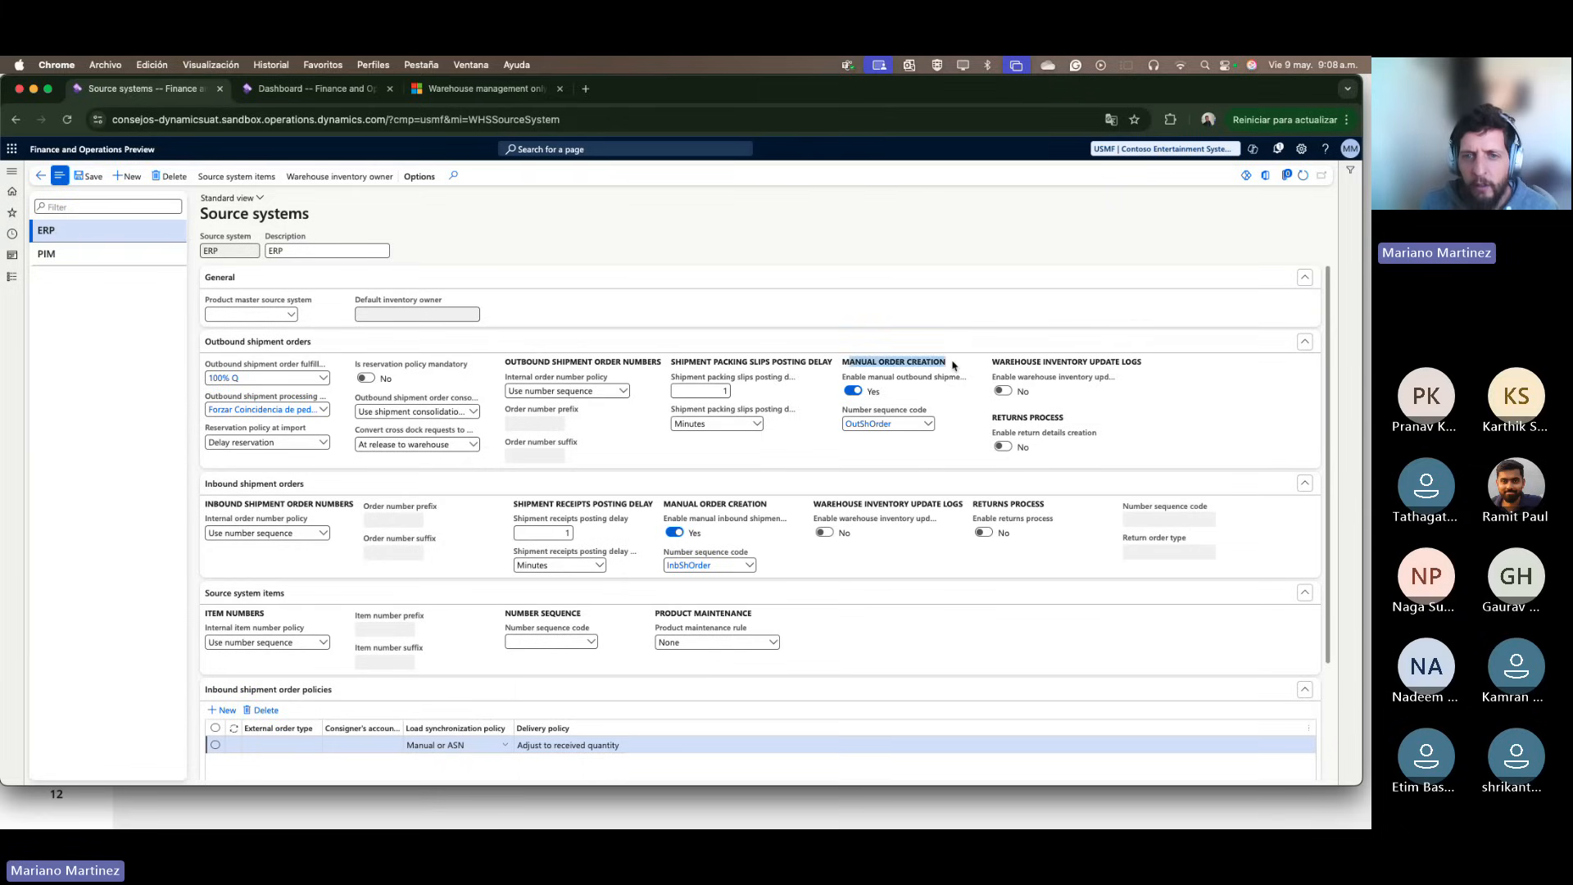
triple_click(939, 361)
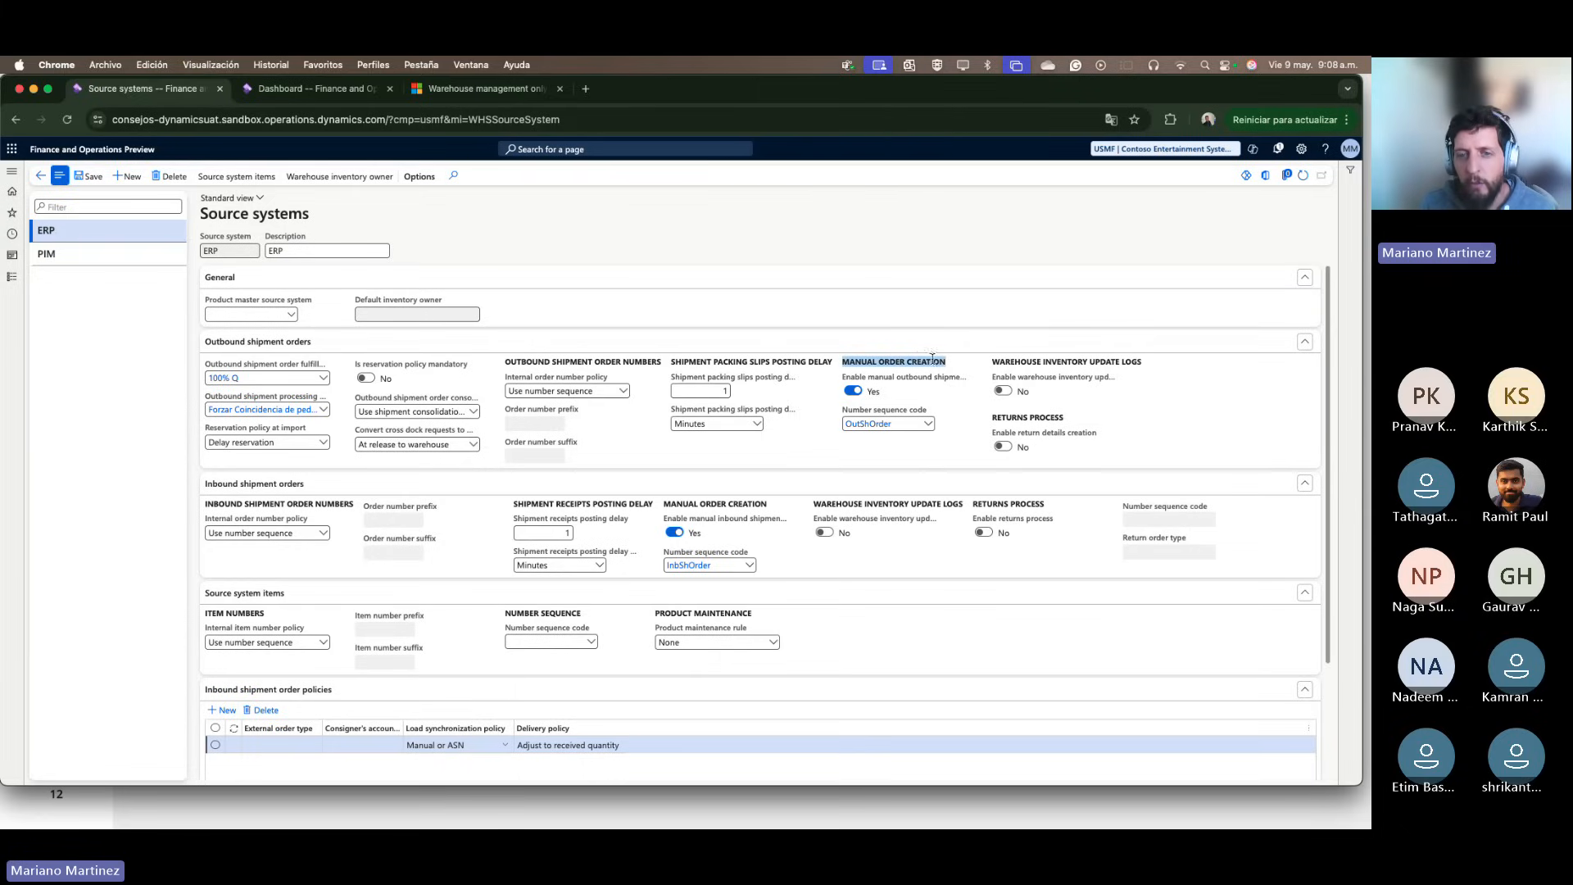
left_click(934, 361)
triple_click(965, 361)
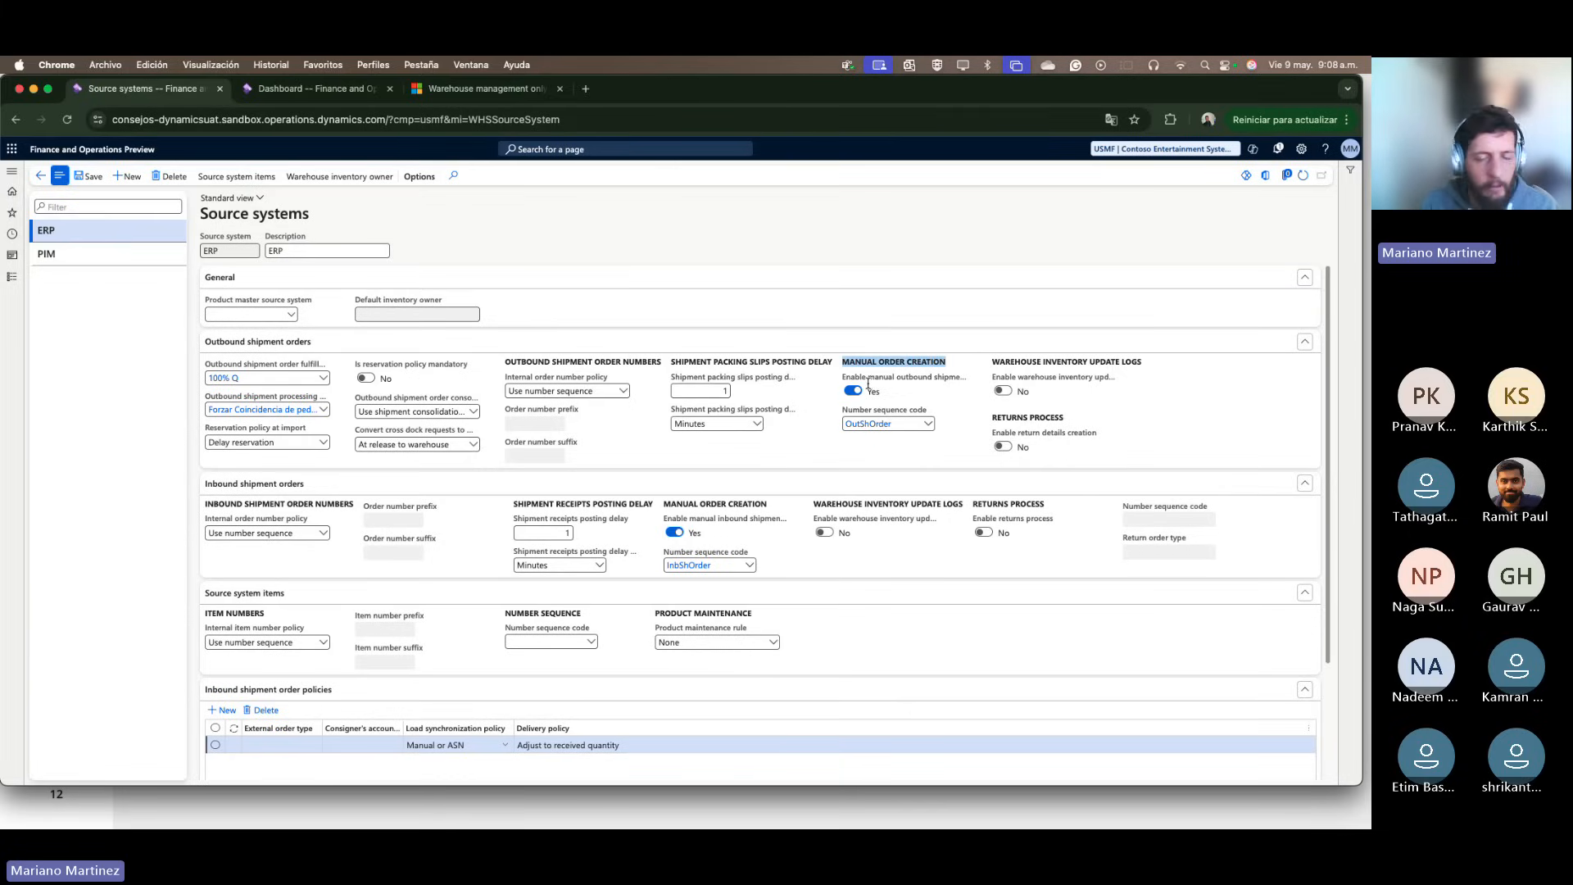
left_click(886, 361)
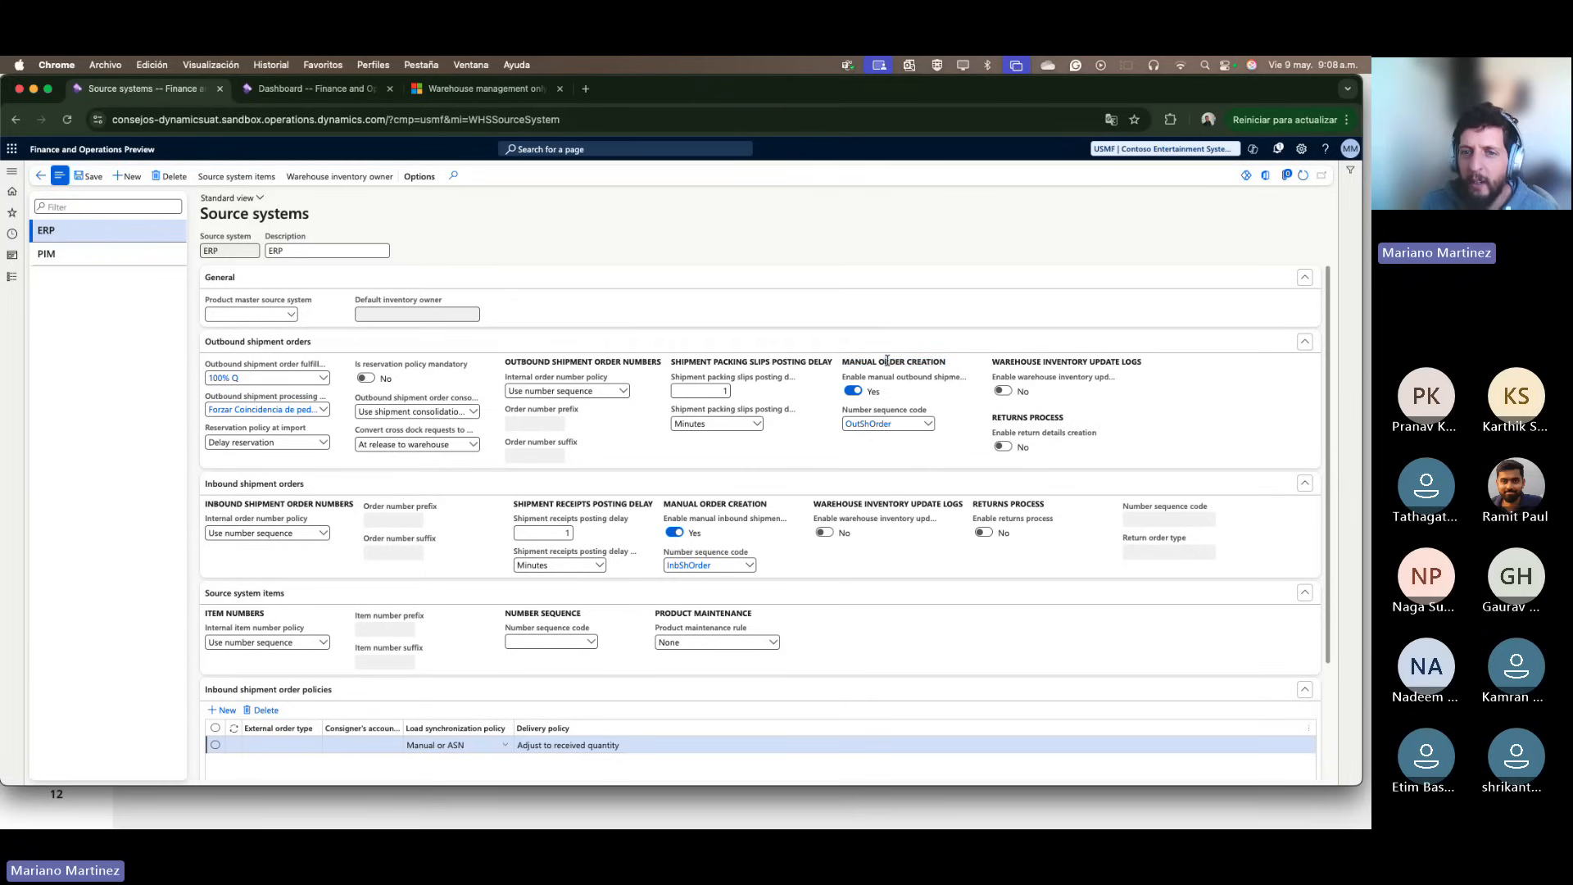
triple_click(885, 362)
left_click(901, 361)
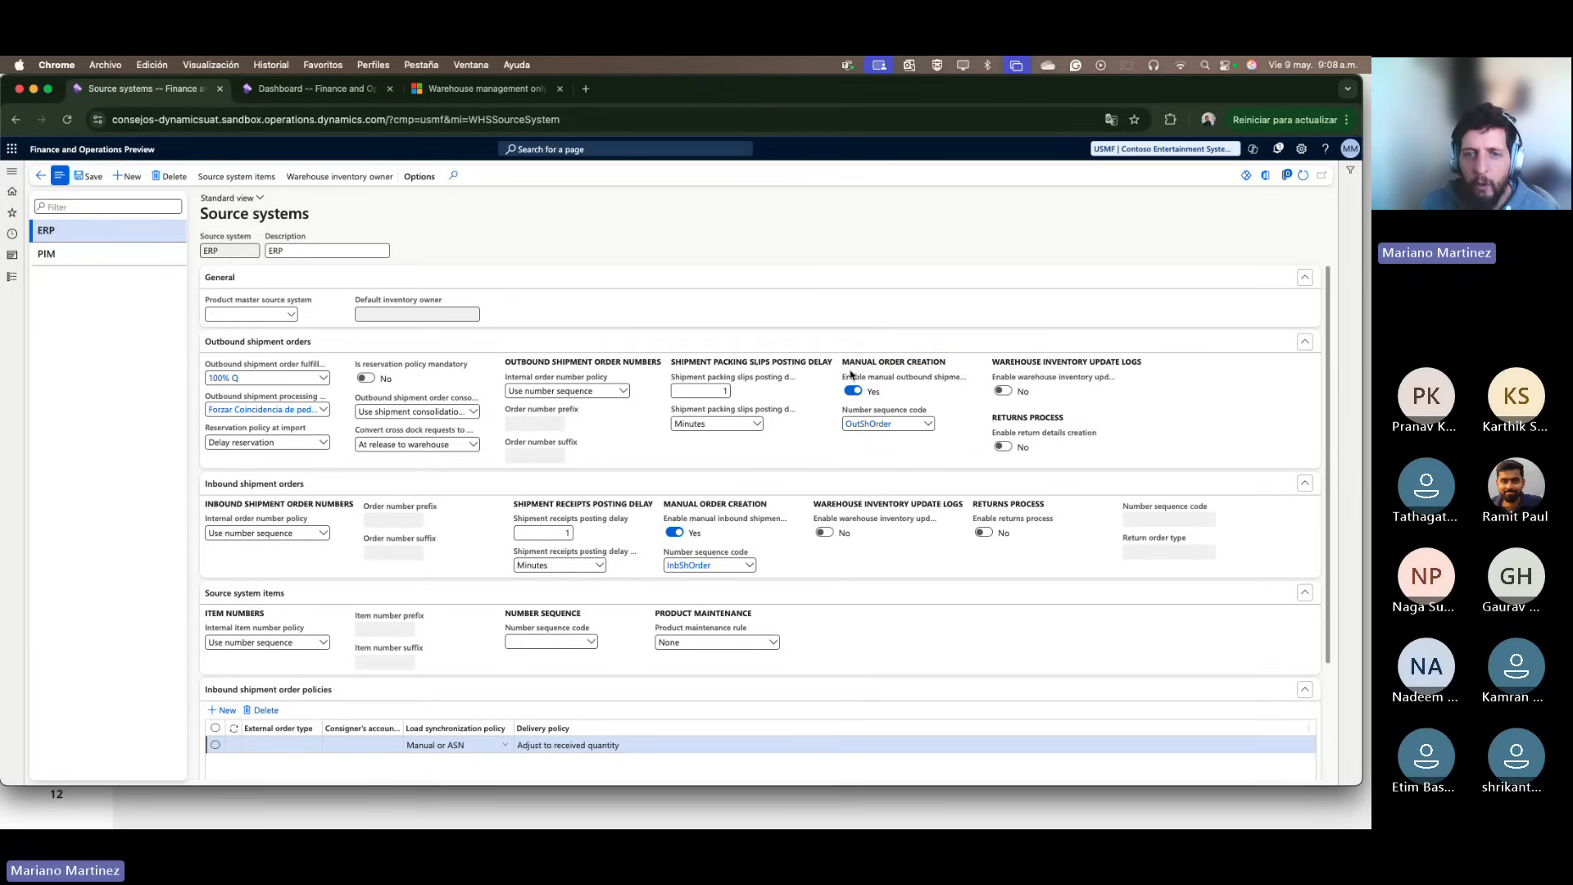
left_click_drag(859, 377, 945, 381)
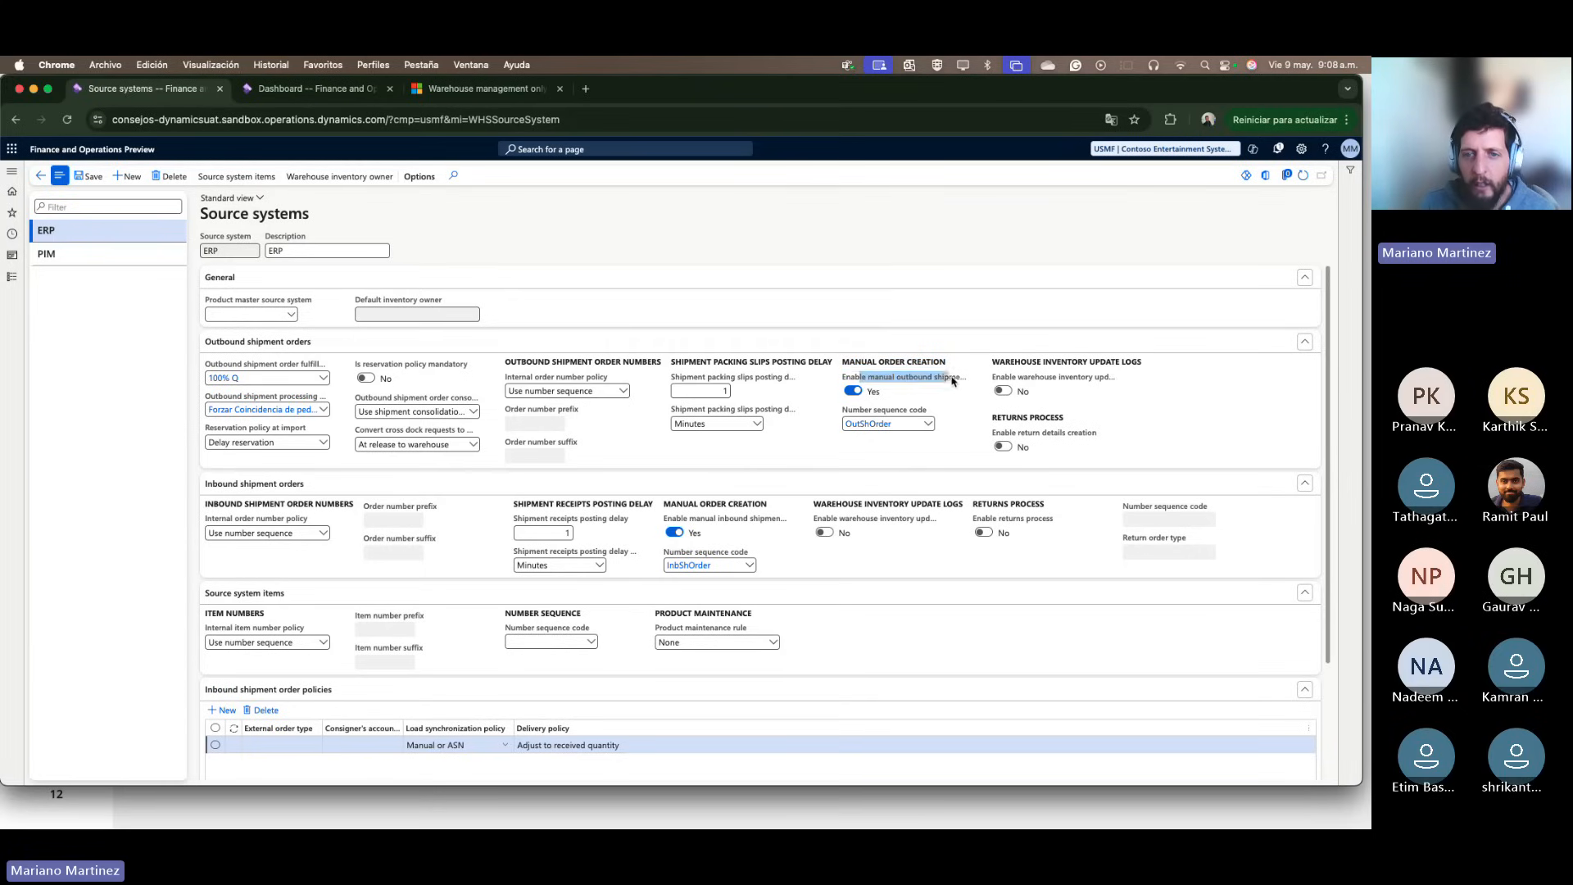
left_click(948, 382)
triple_click(951, 381)
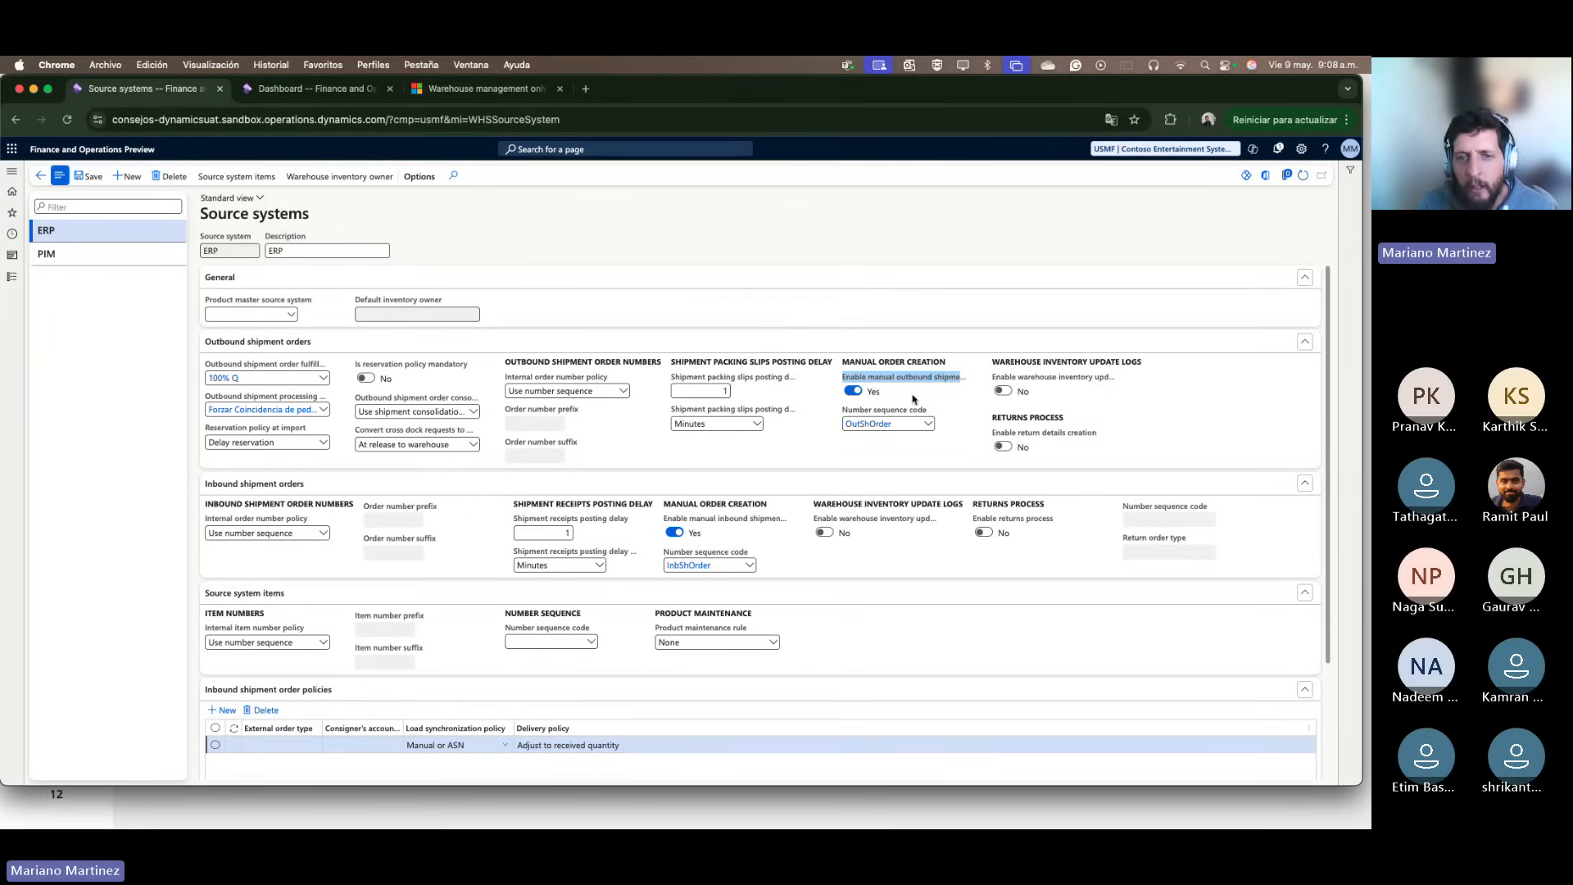
Step: Try turning off manual outbound shipment order creation, enable it again, and review ERP's remaining source system sections
left_click(852, 390)
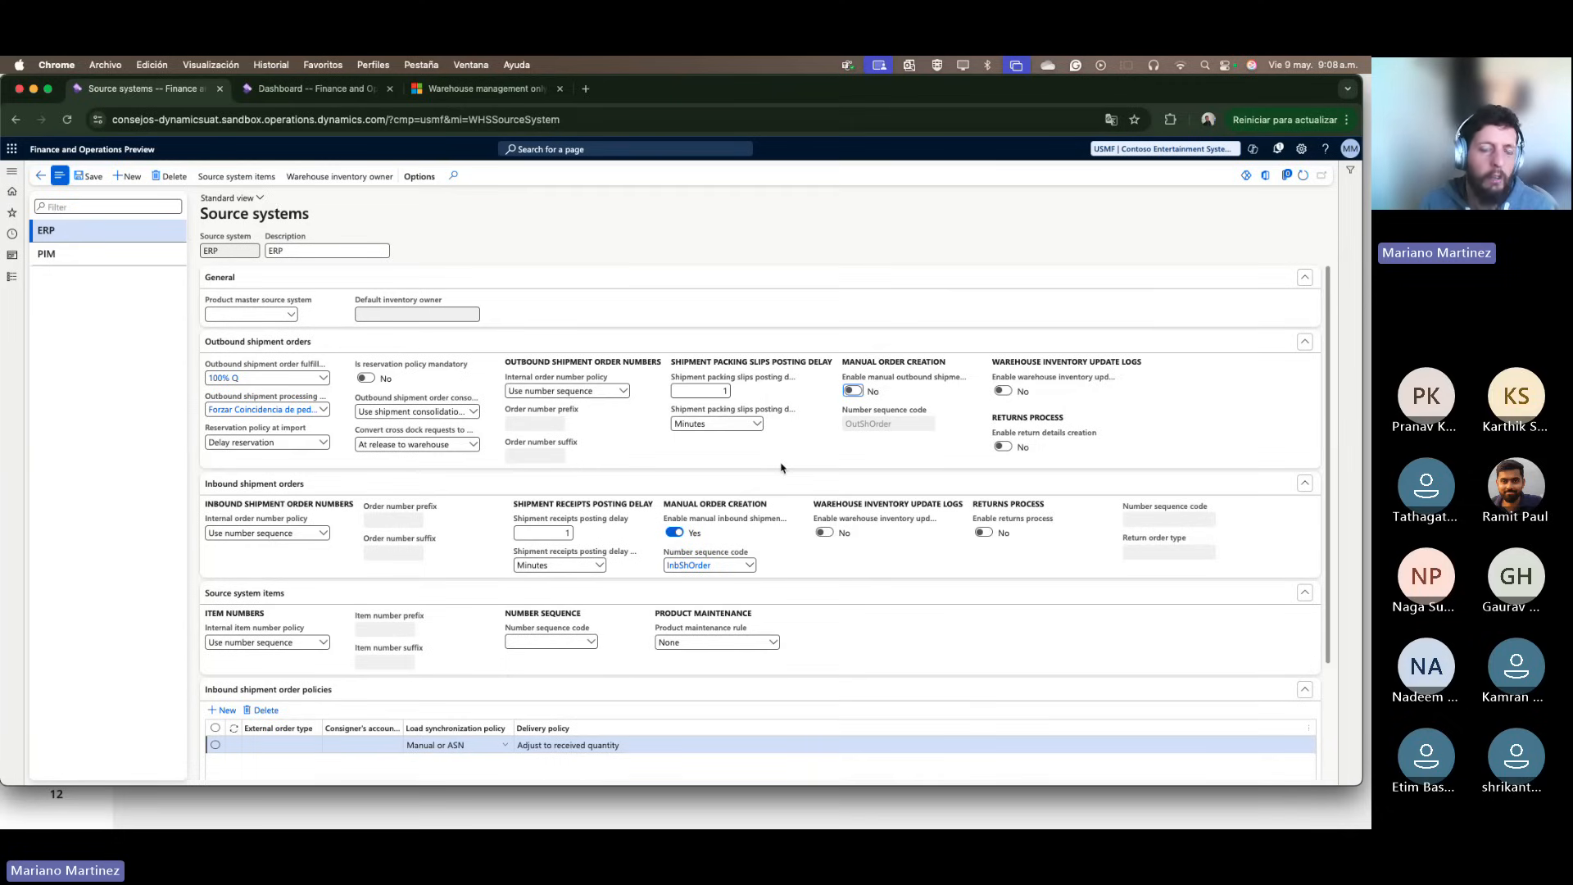
left_click(853, 391)
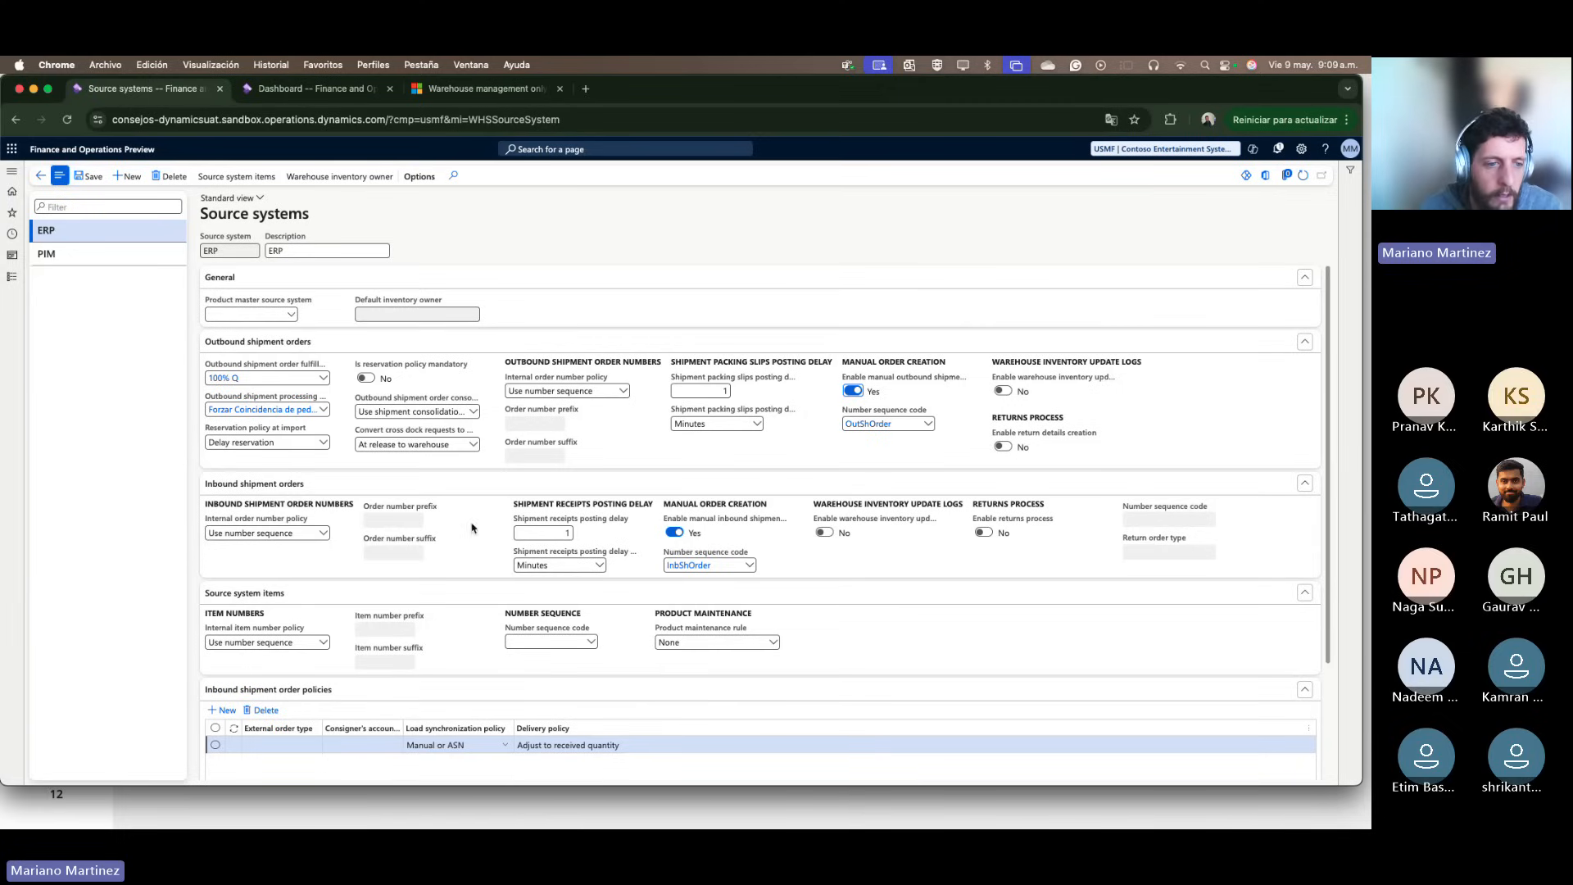
scroll(250, 565, "down", 2)
scroll(250, 565, "down", 2)
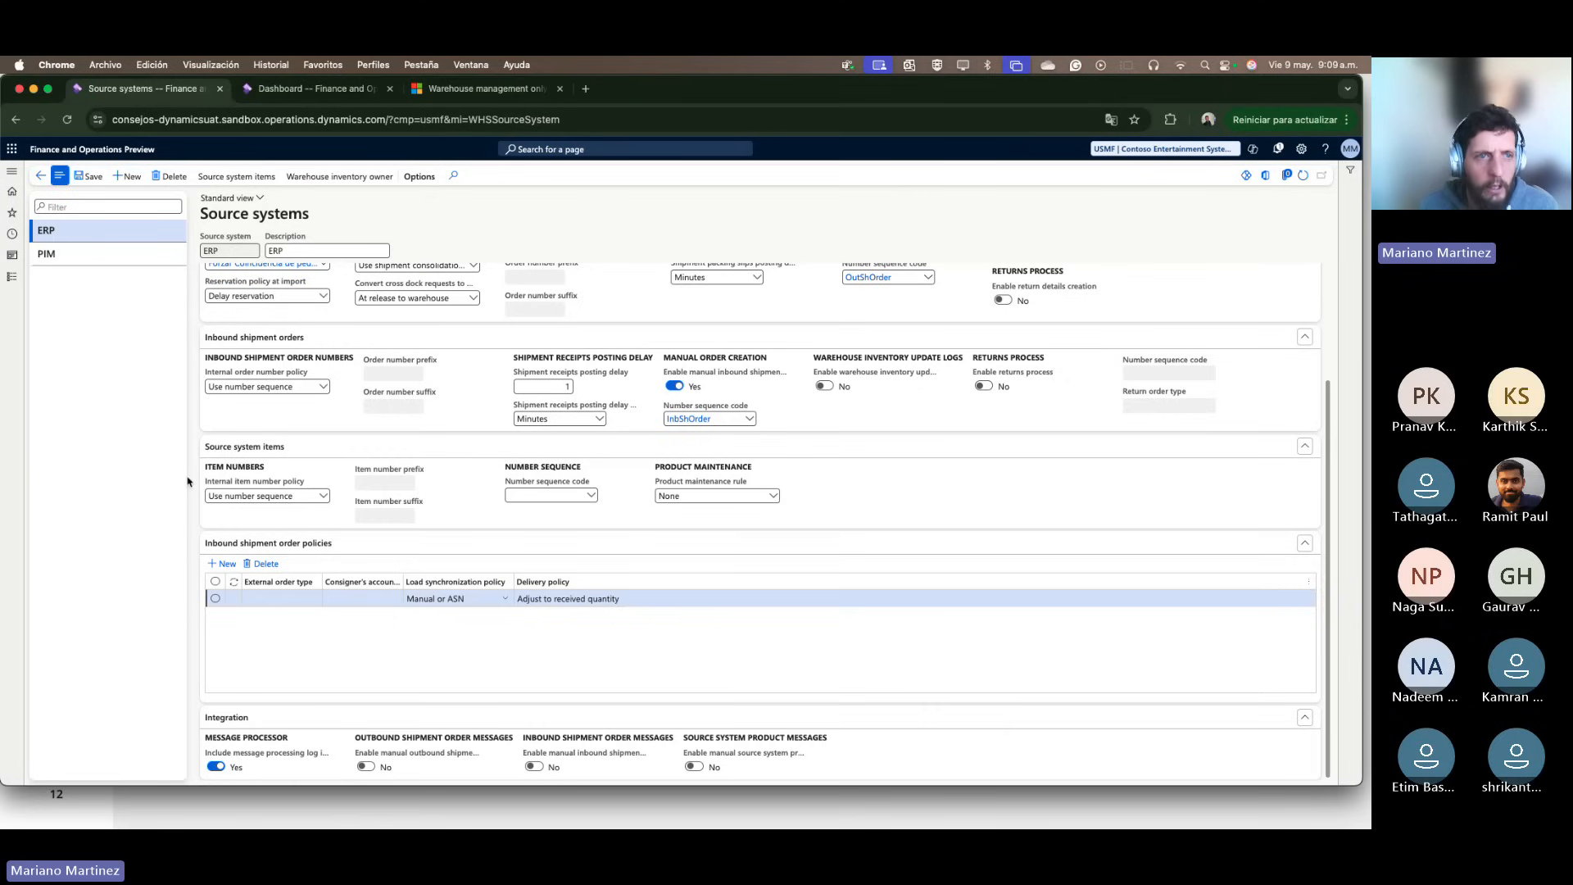
scroll(314, 514, "up", 3)
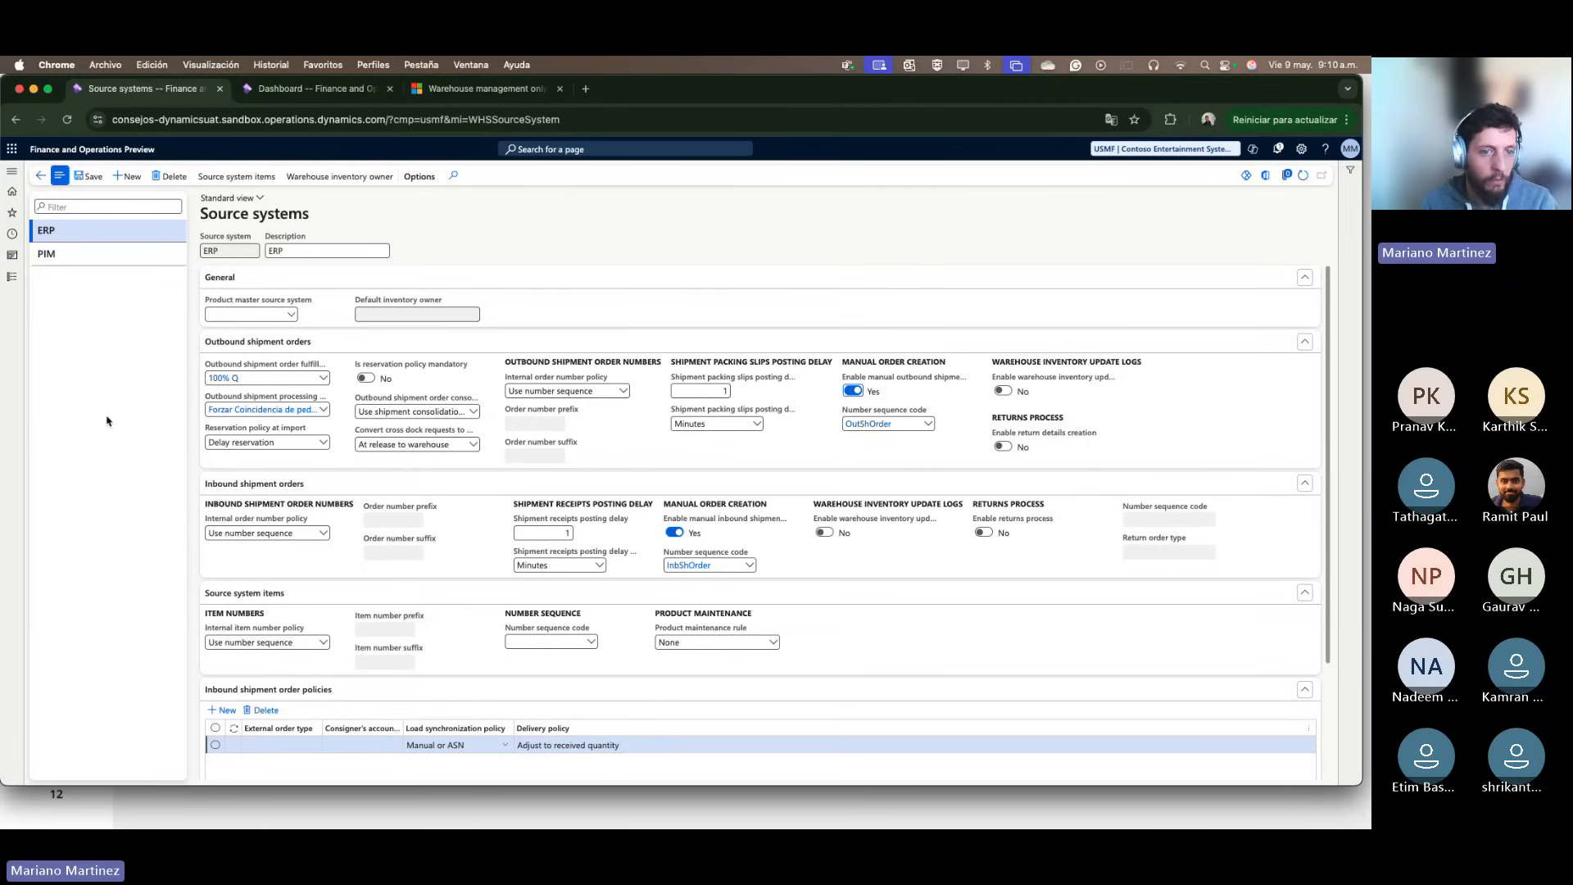
Step: Switch to the USPI company session and open the External warehouse management system setup under Warehouse management integration
left_click(9, 280)
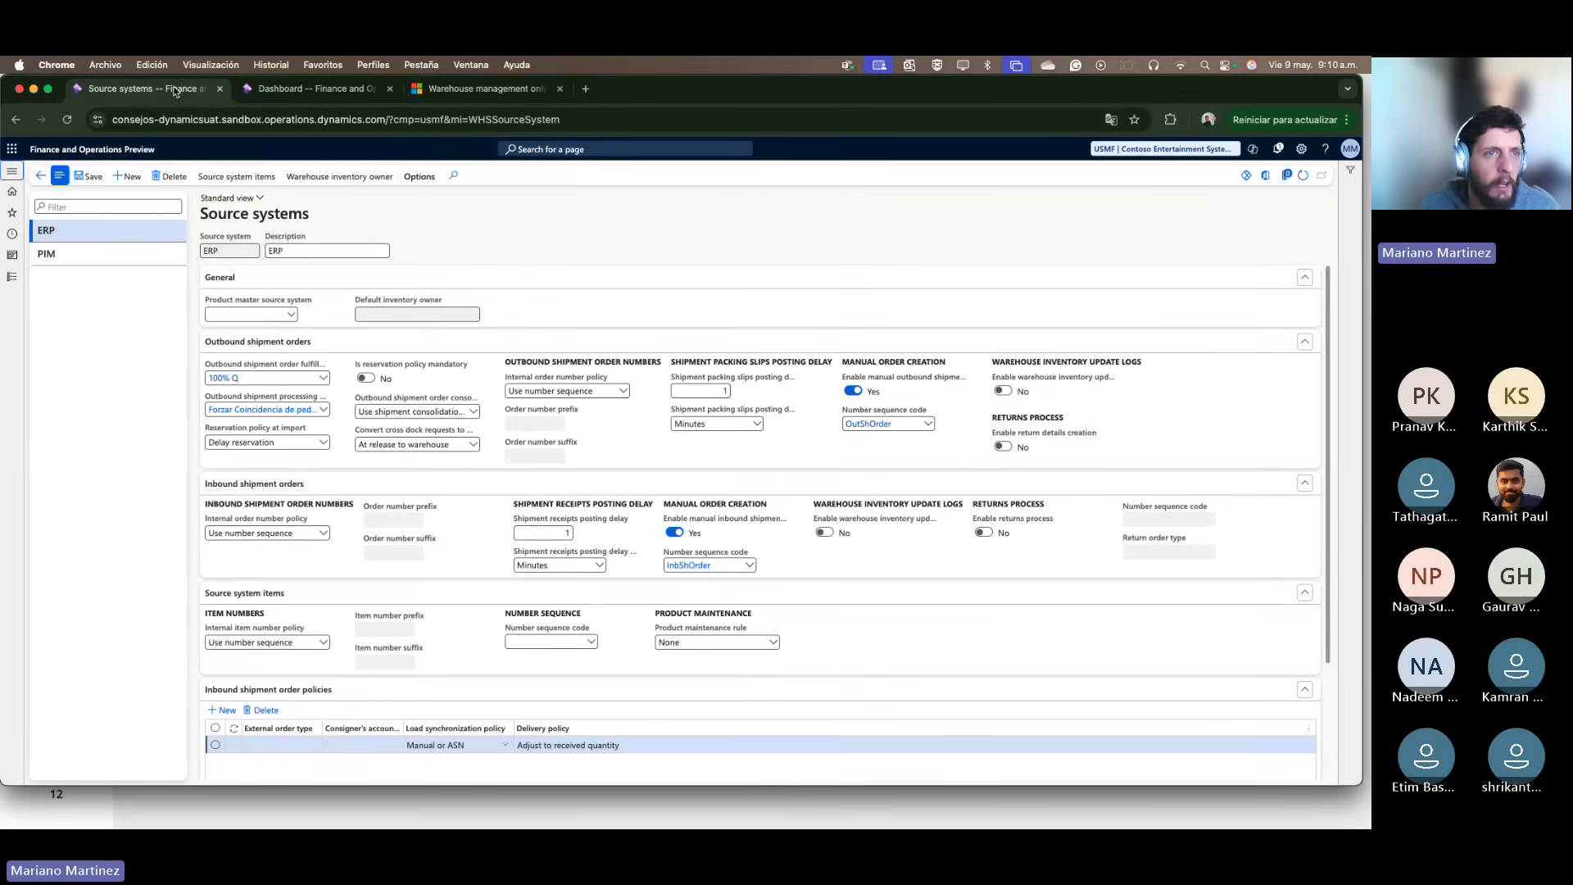
left_click(265, 90)
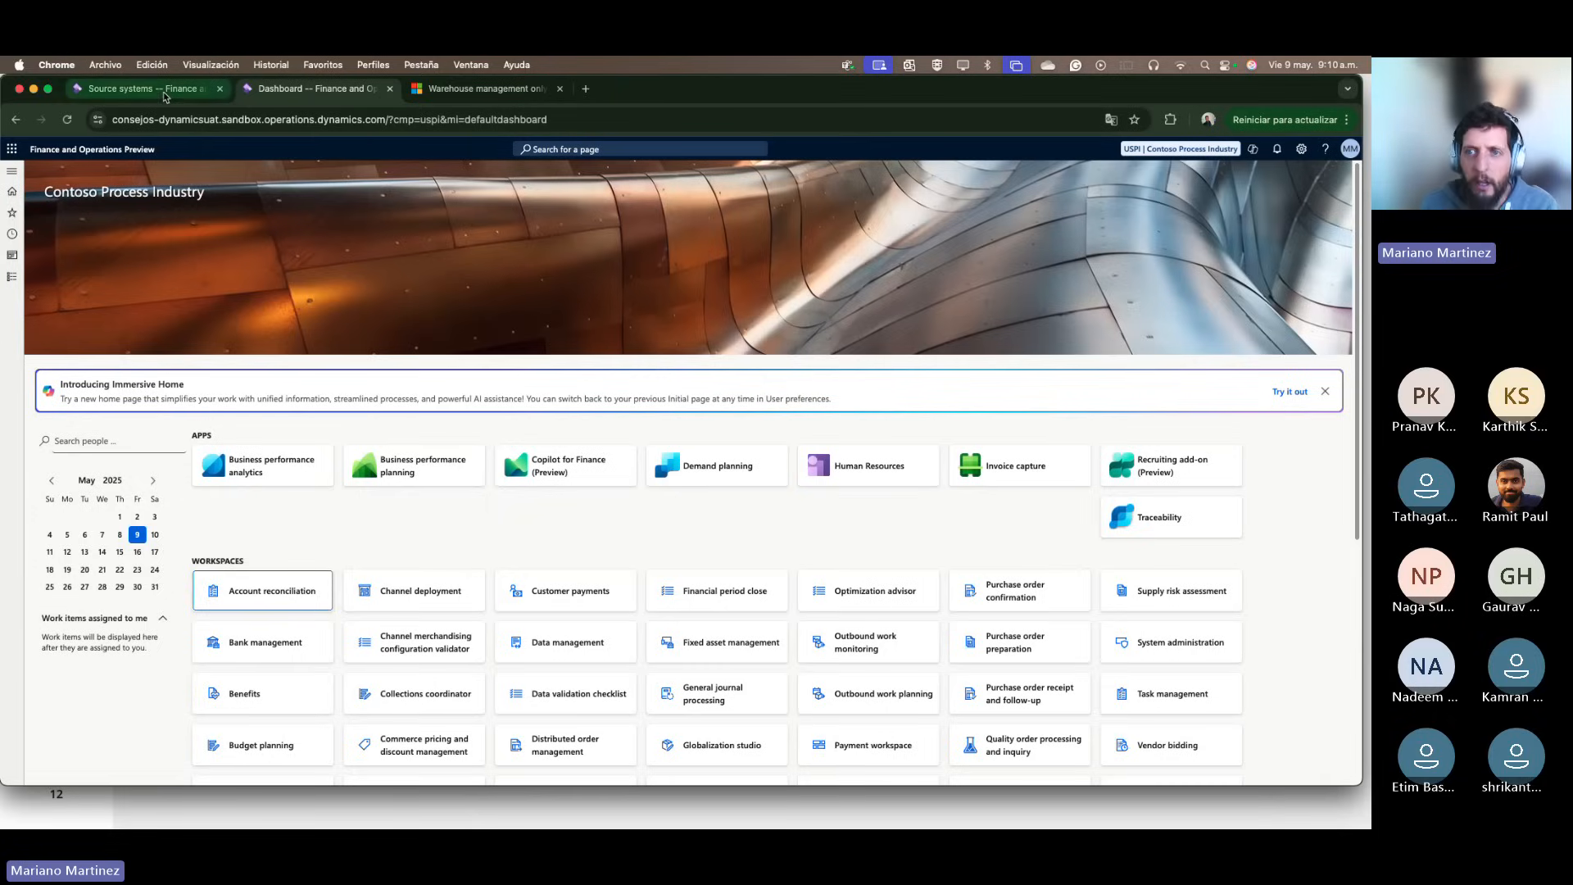
left_click(143, 89)
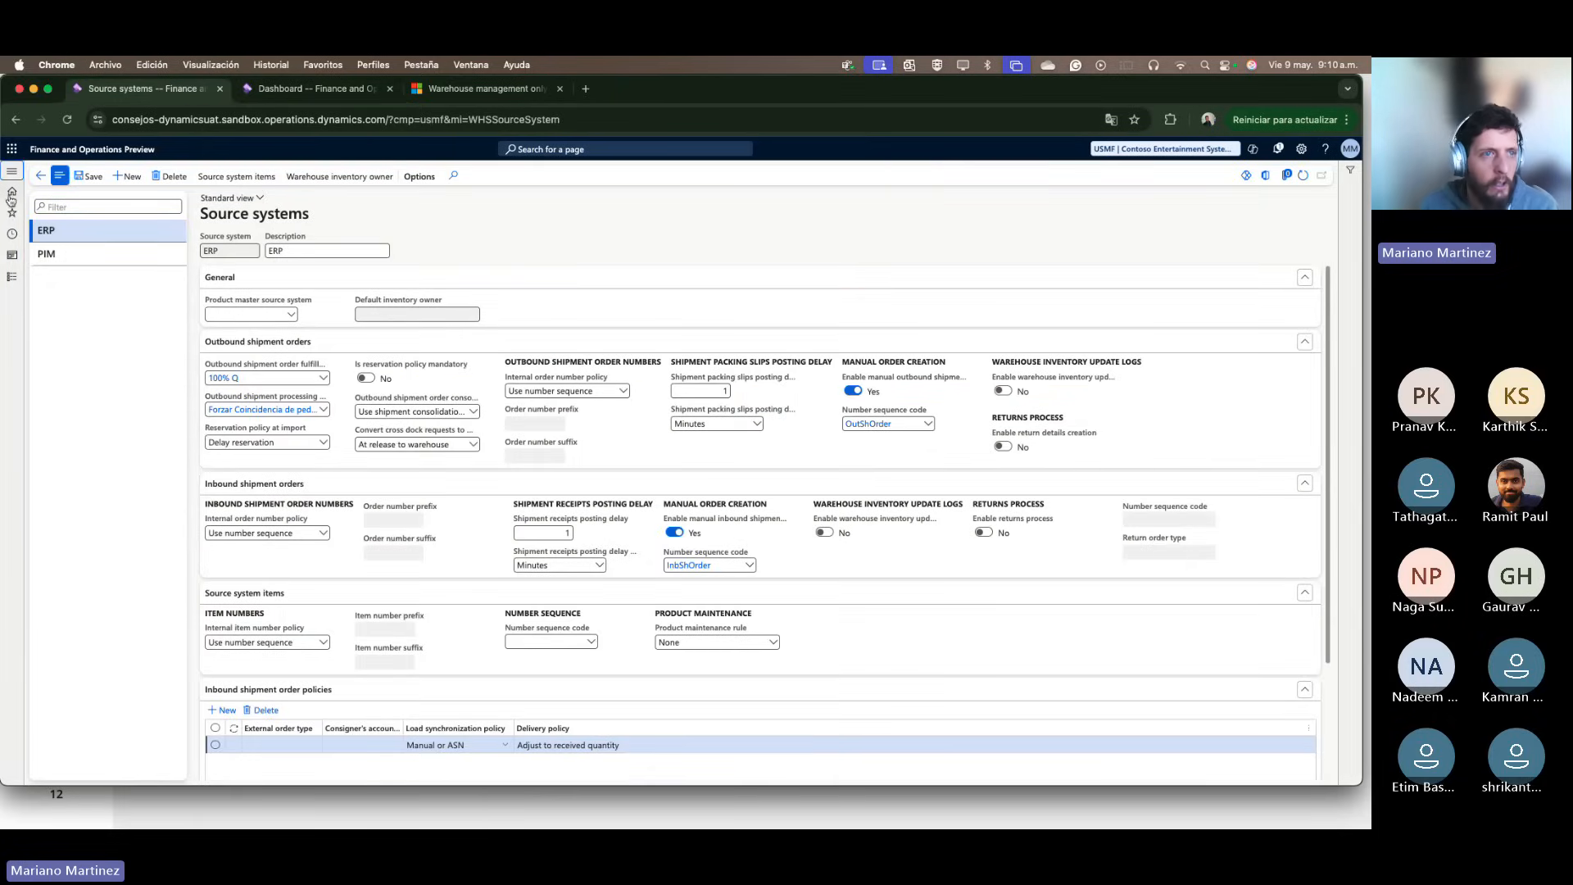
left_click(295, 88)
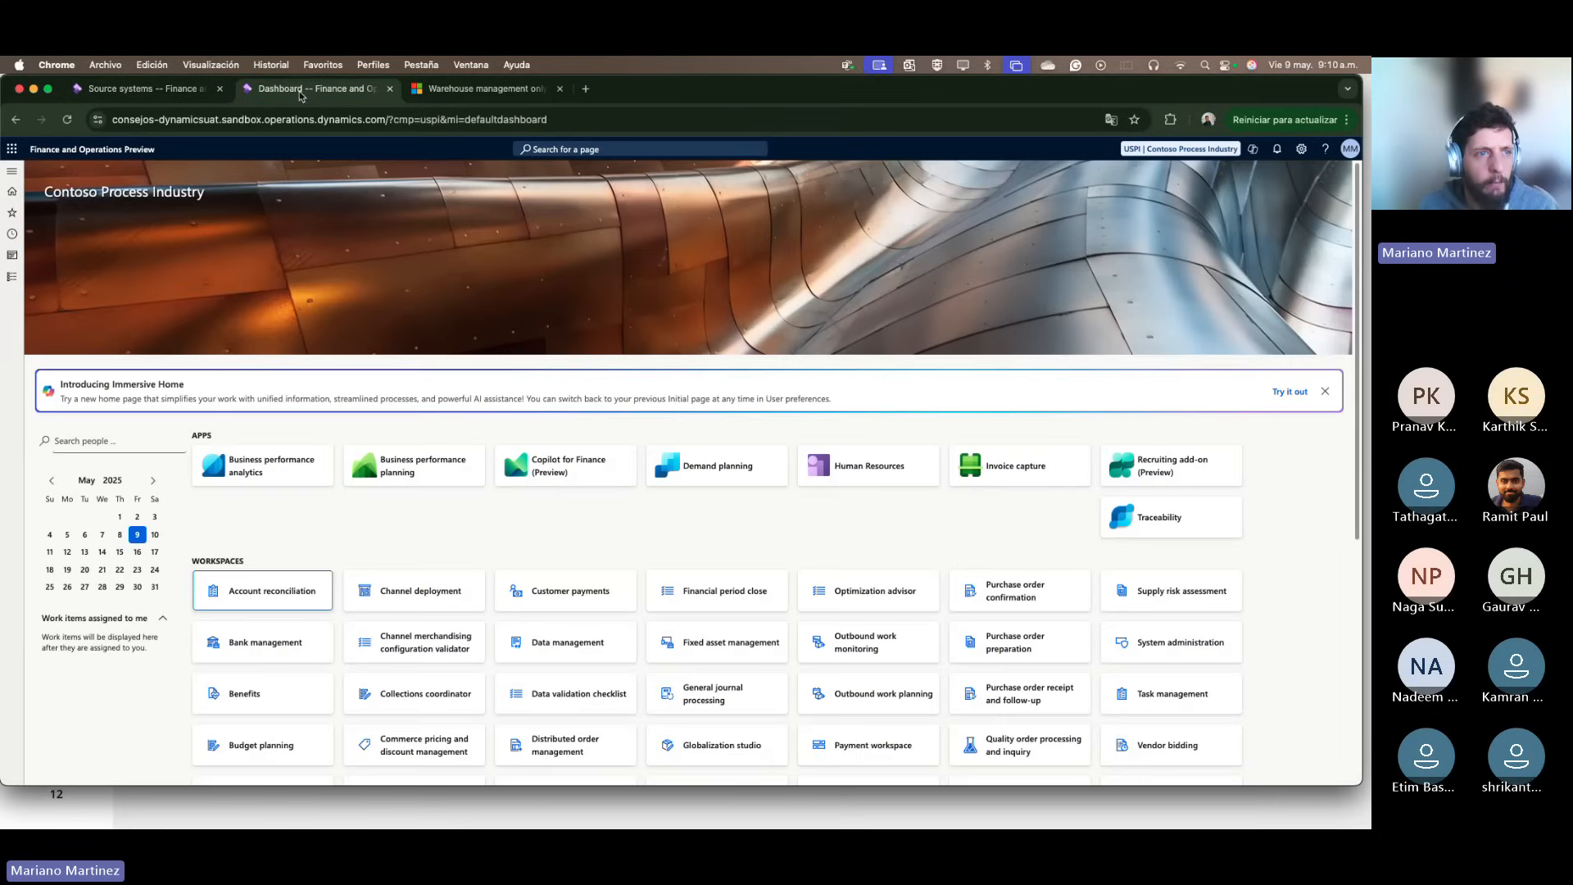
left_click(14, 278)
left_click(204, 224)
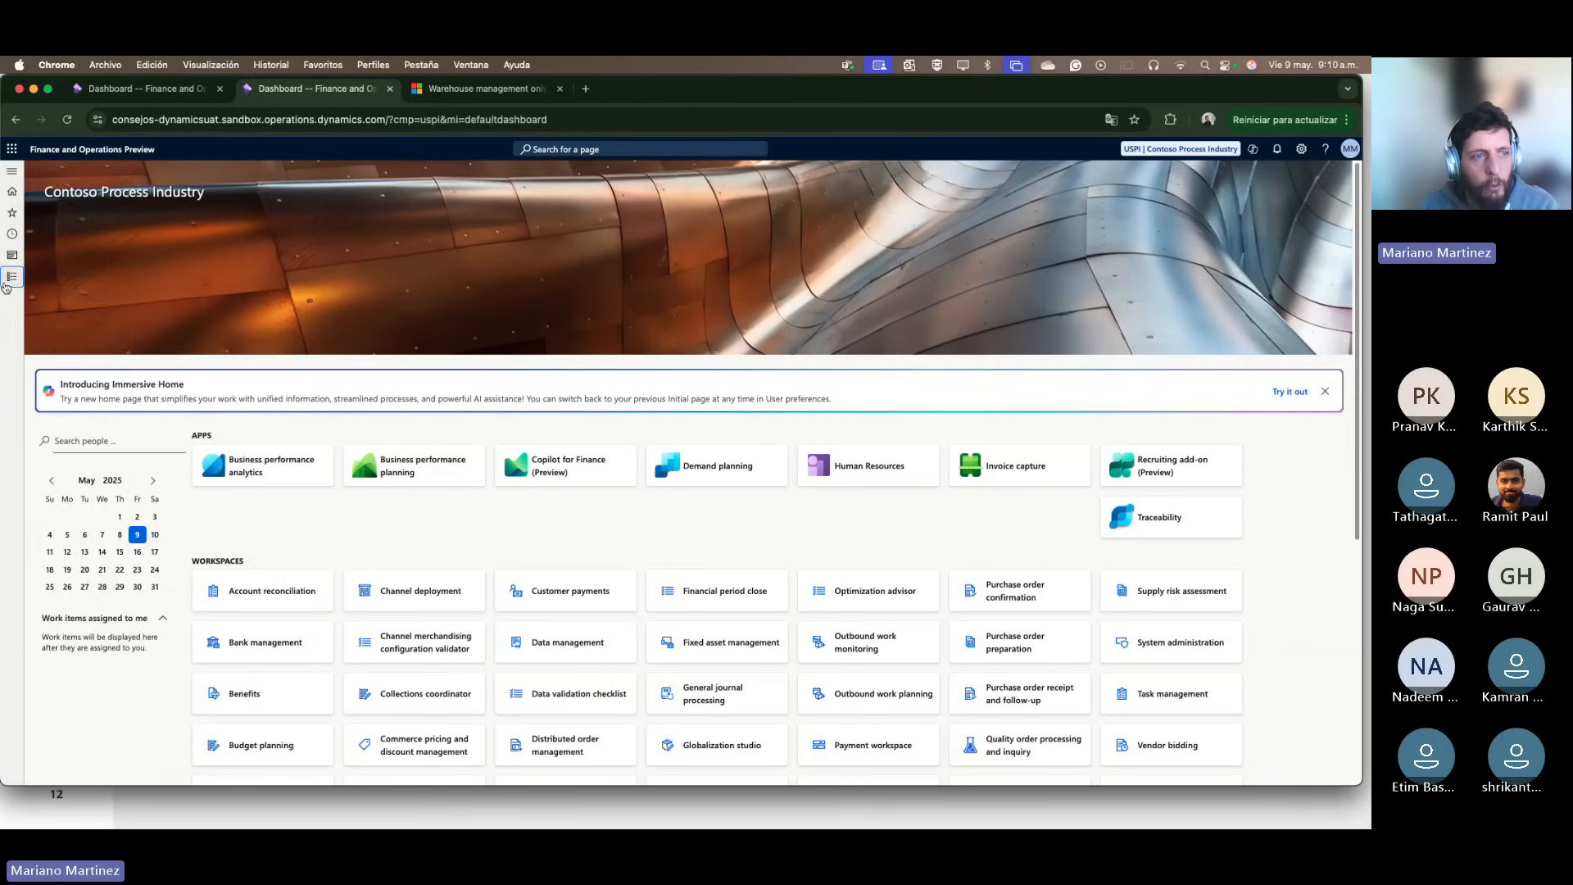
left_click(11, 276)
scroll(104, 440, "down", 5)
scroll(105, 440, "down", 1)
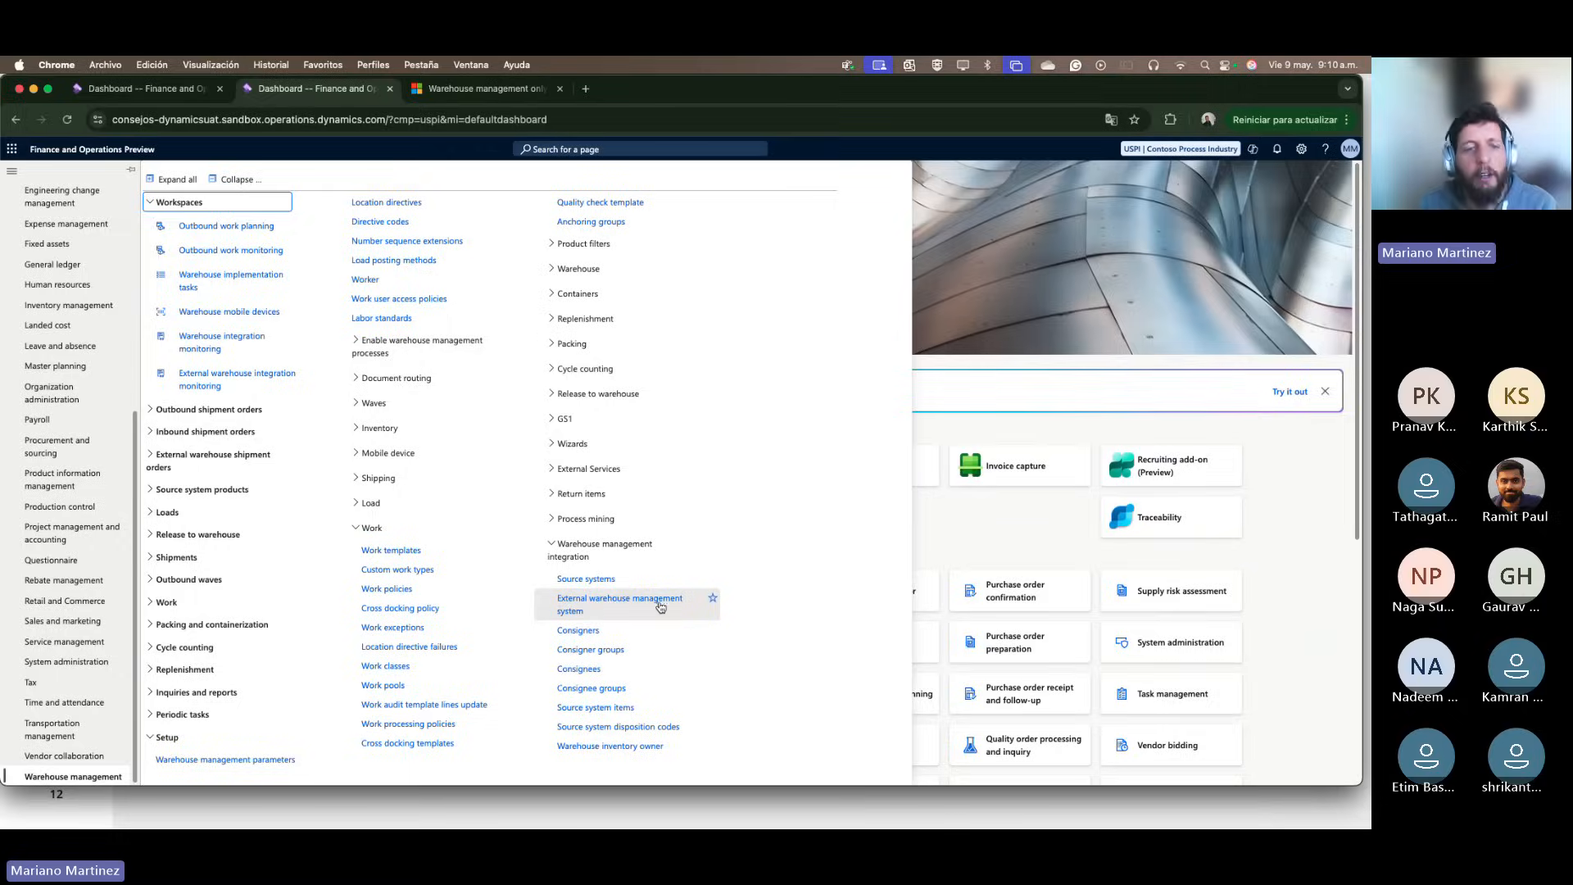
left_click(660, 607)
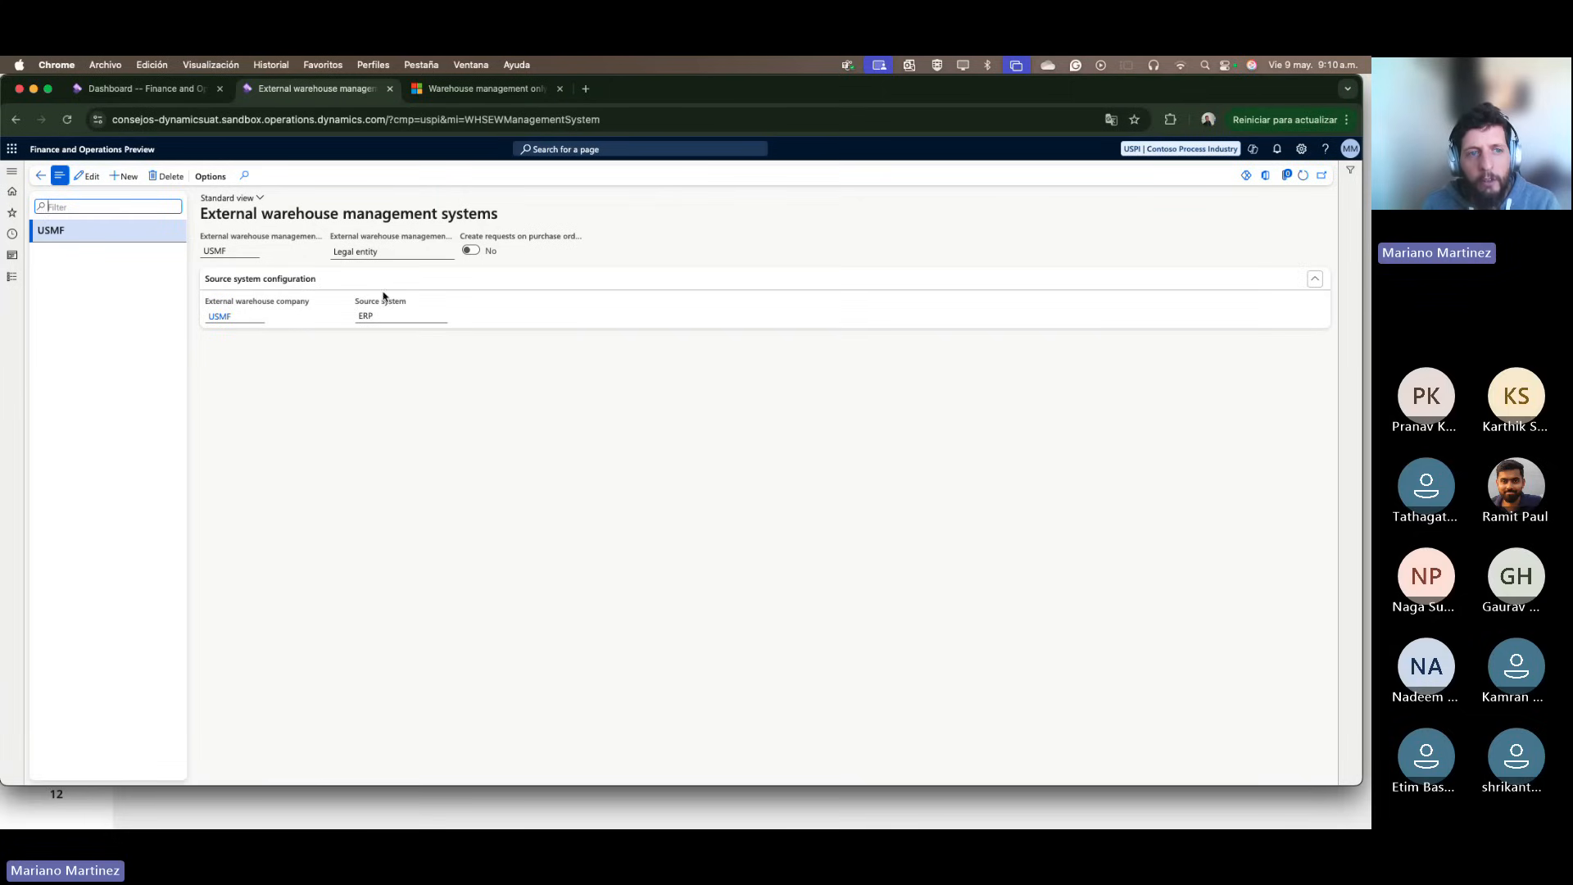
Step: Examine the USMF external system's source system configuration, view its linked Source systems page, and return to the external systems
left_click(360, 318)
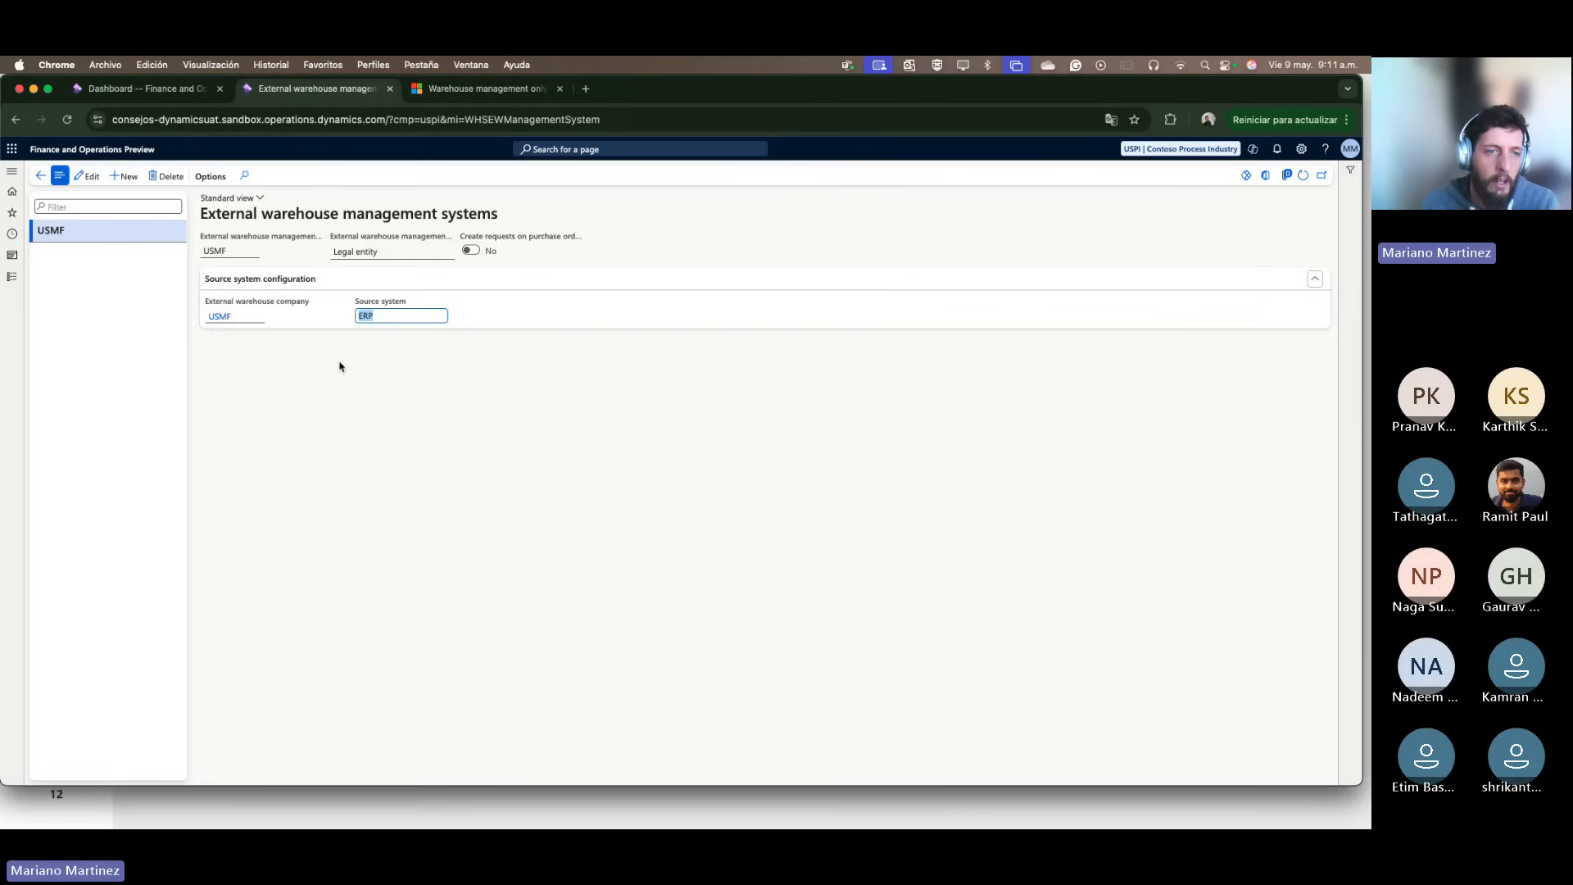
left_click(240, 350)
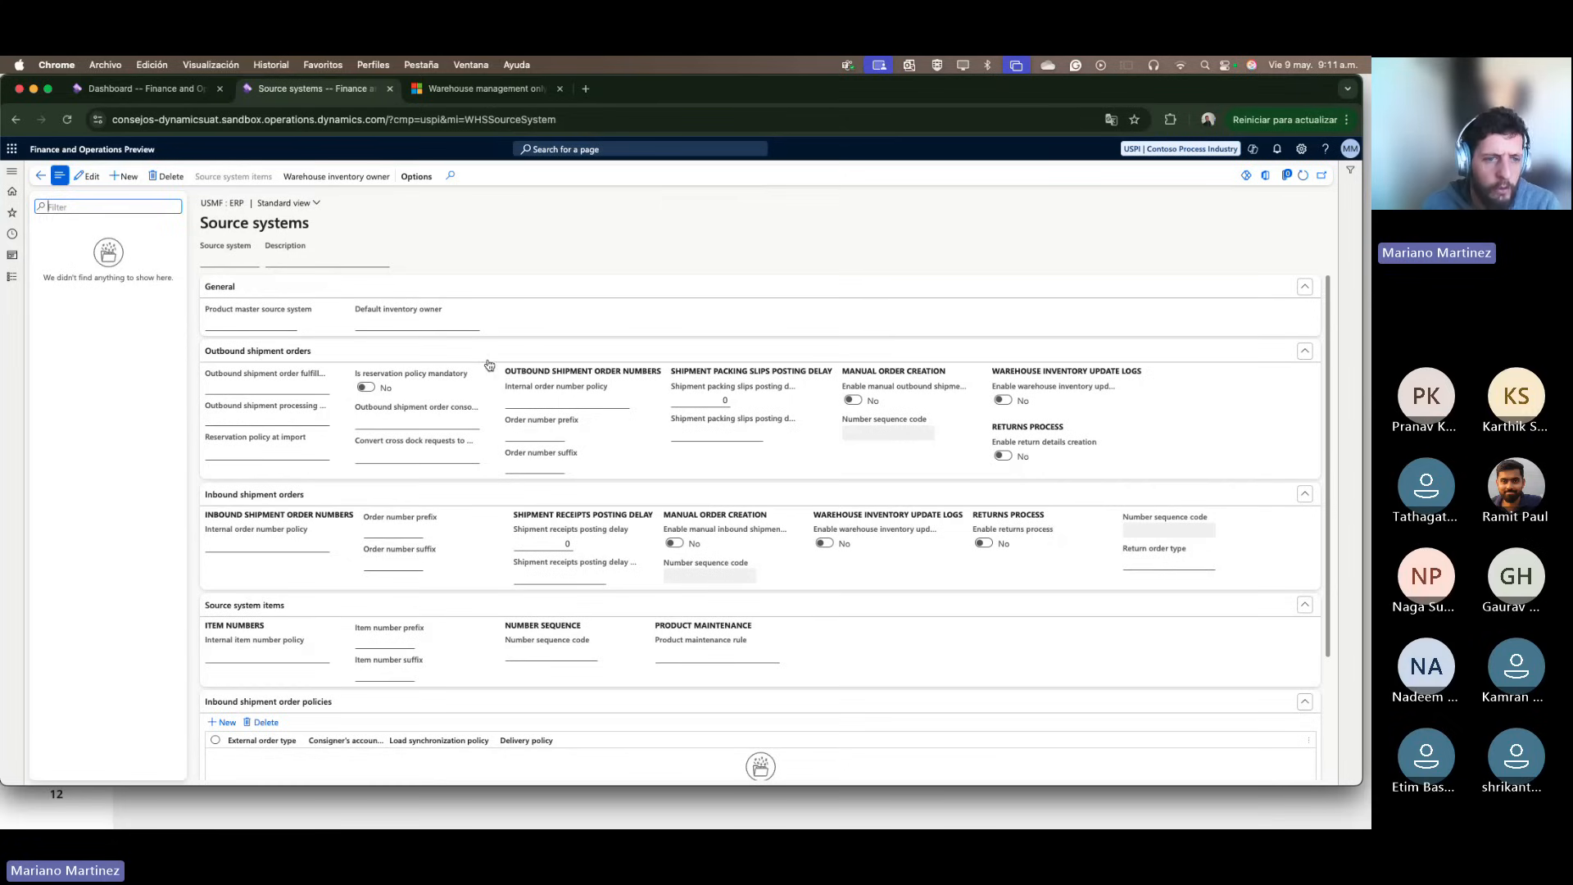
scroll(492, 361, "down", 3)
scroll(368, 312, "up", 3)
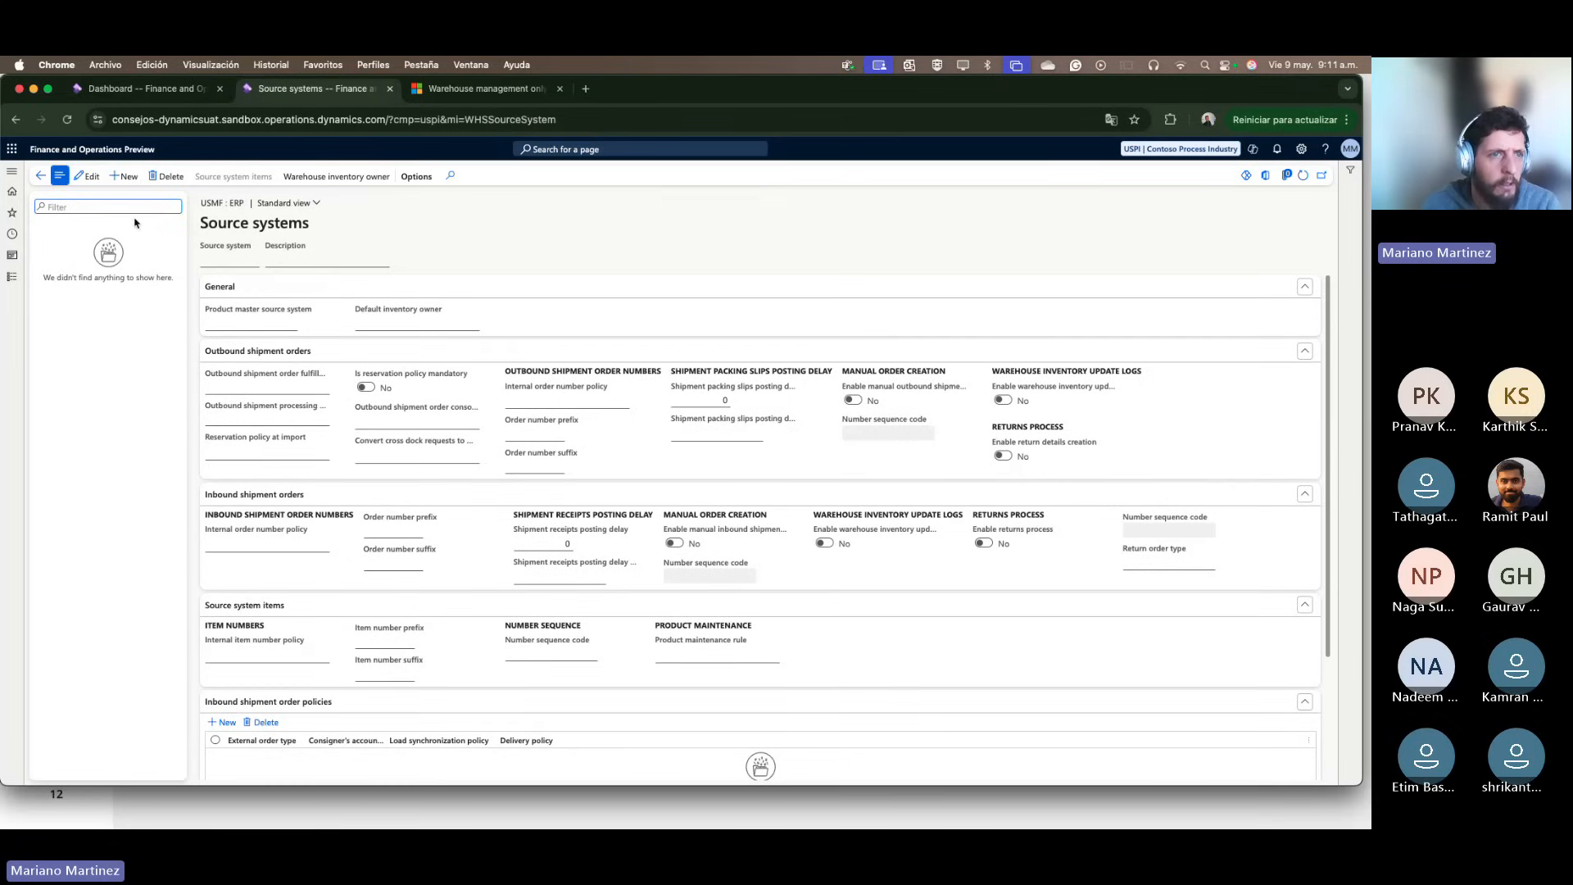
left_click(40, 175)
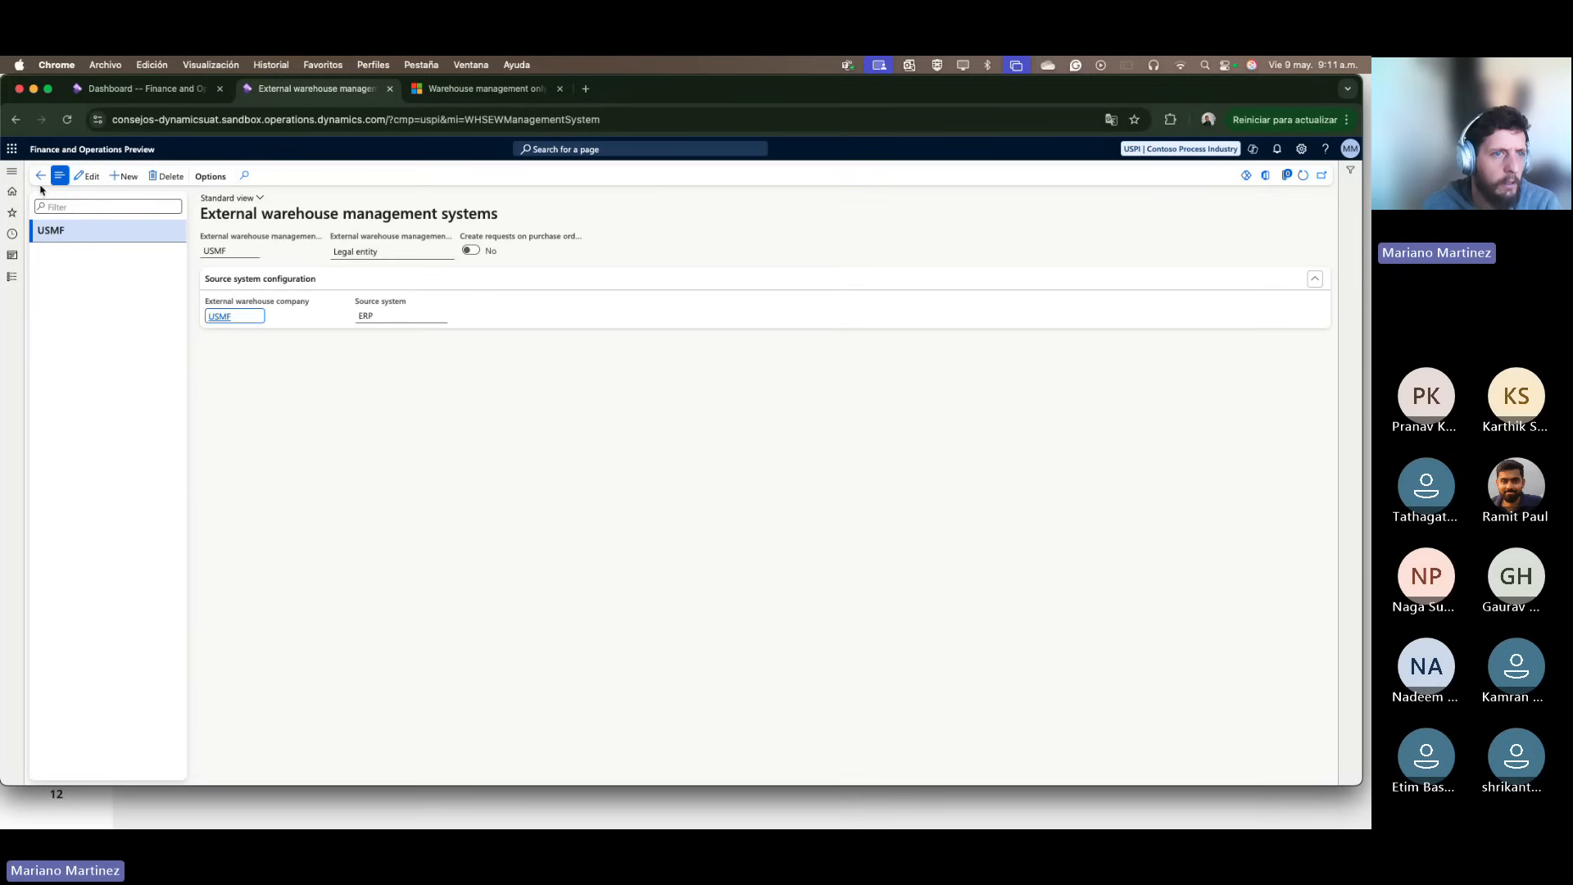
Step: Open the Warehouses page from the Warehouse management setup
left_click(12, 276)
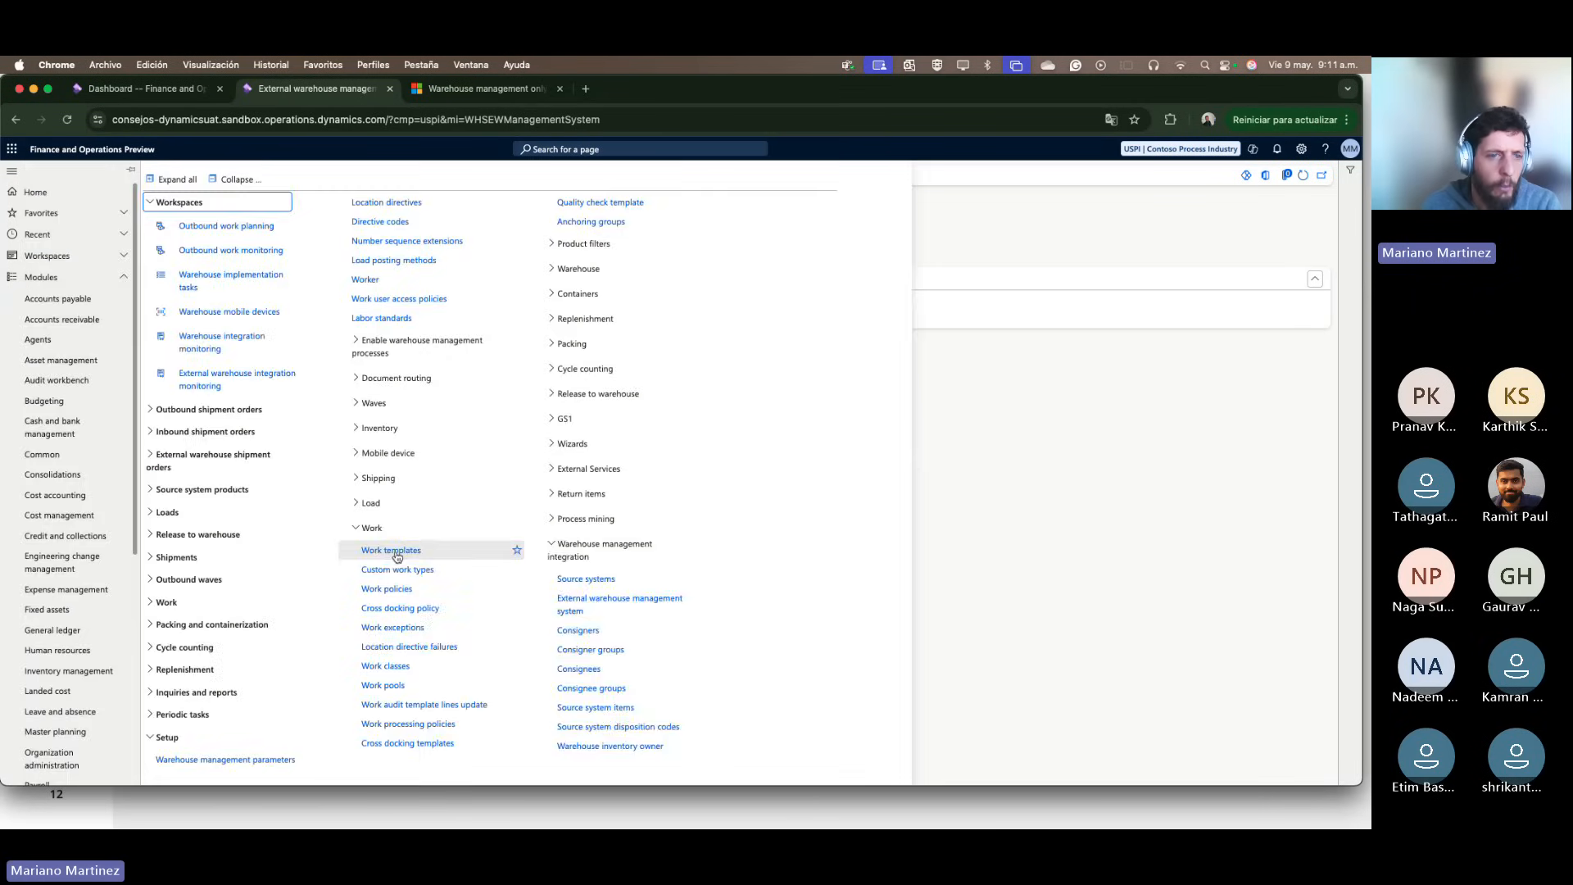
left_click(385, 528)
left_click(415, 425)
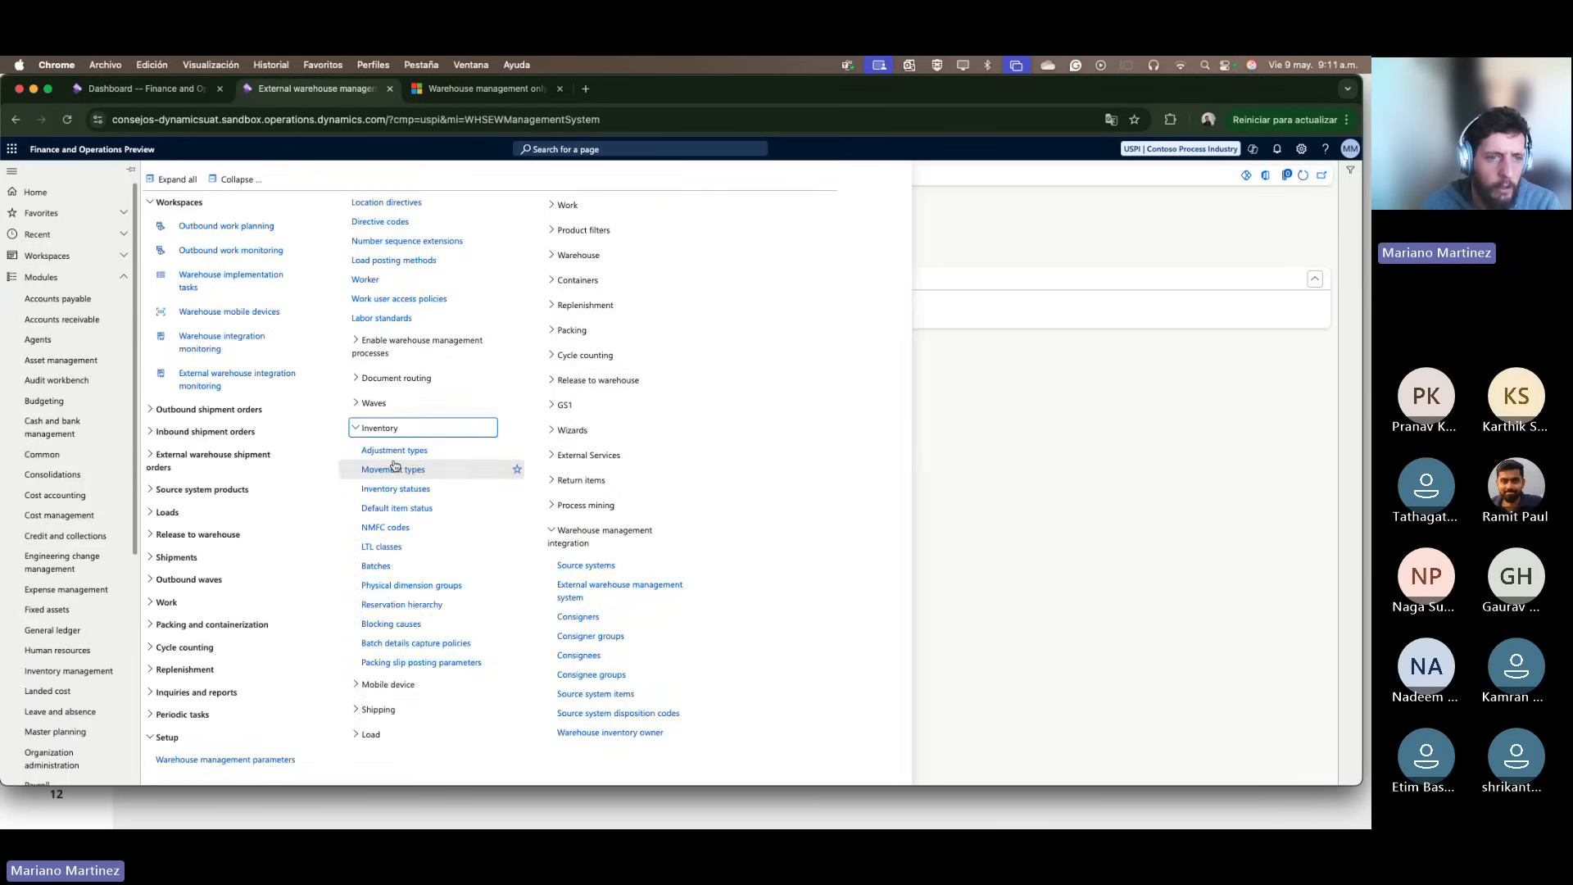
left_click(387, 427)
left_click(416, 579)
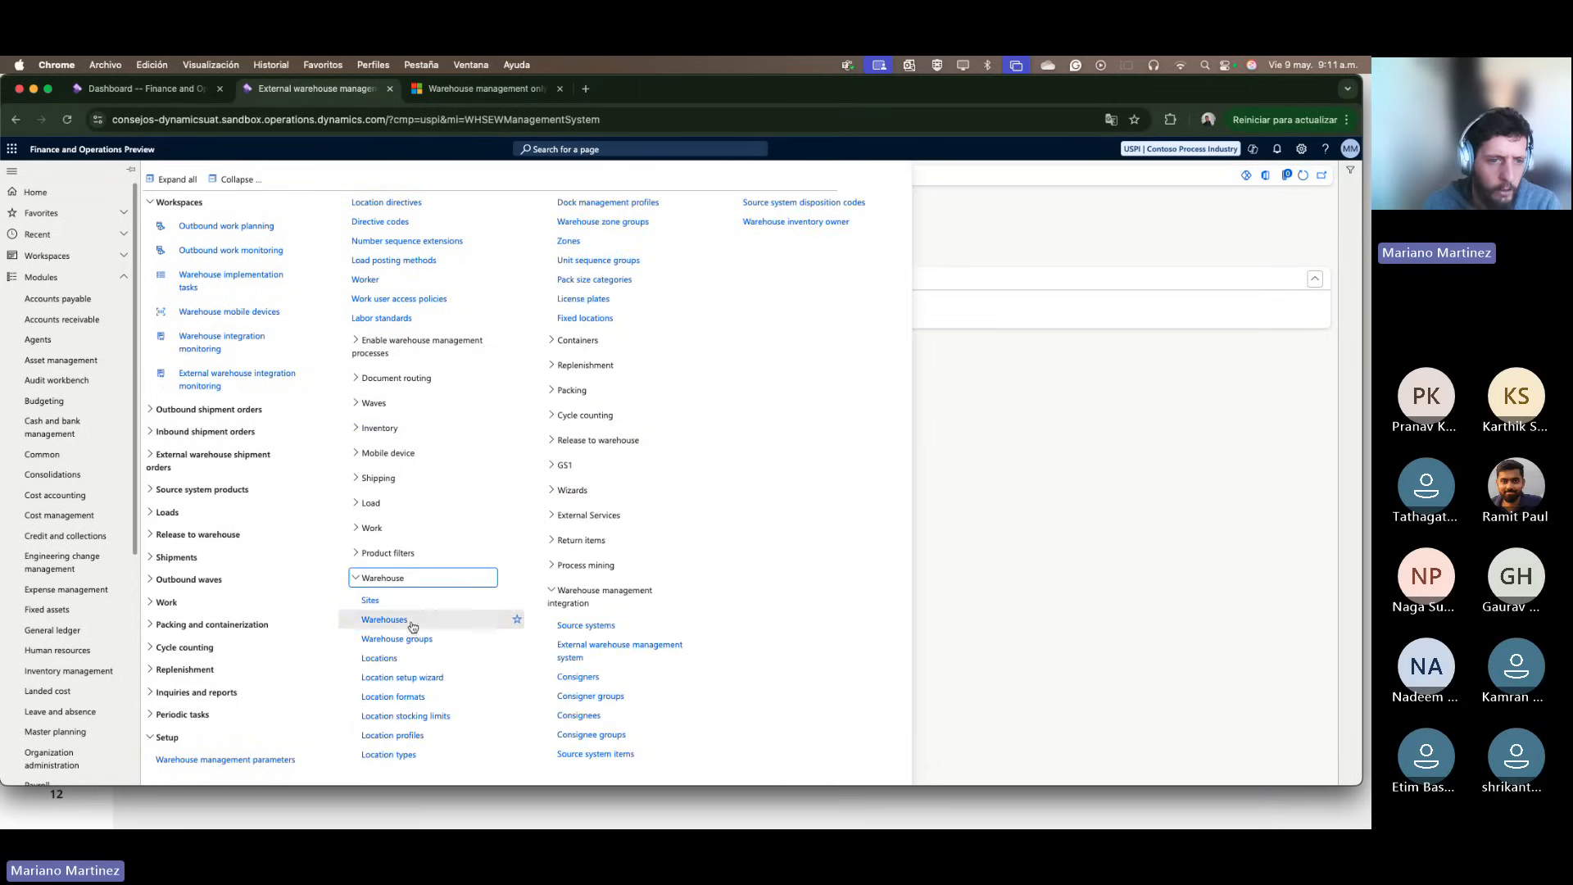
left_click(407, 621)
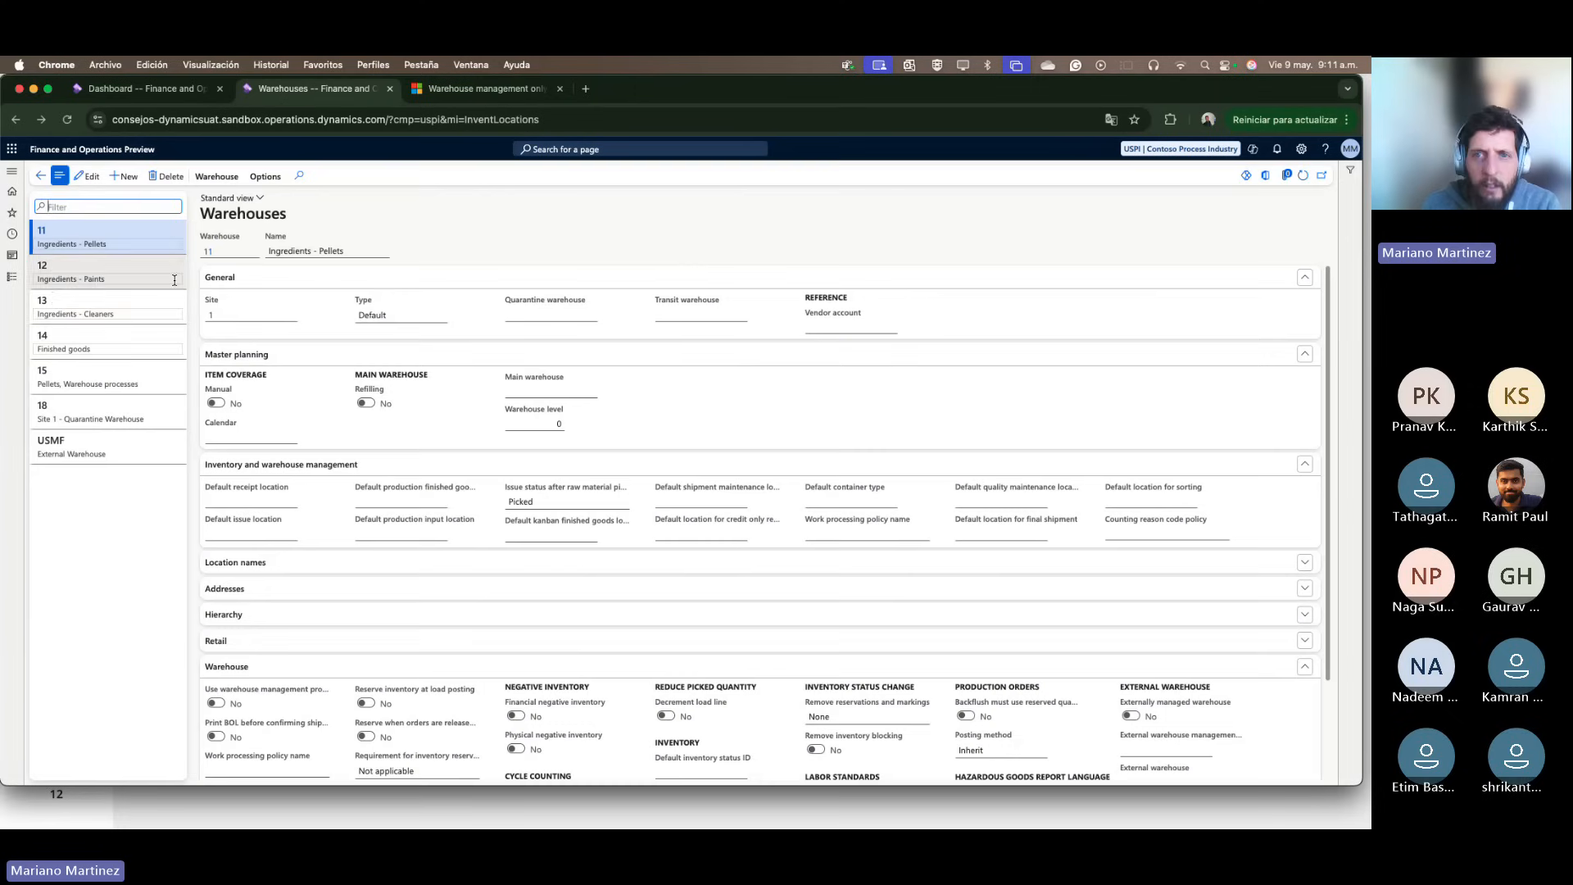
Step: Select the USMF external warehouse and examine its warehouse management process and external warehouse settings
left_click(91, 450)
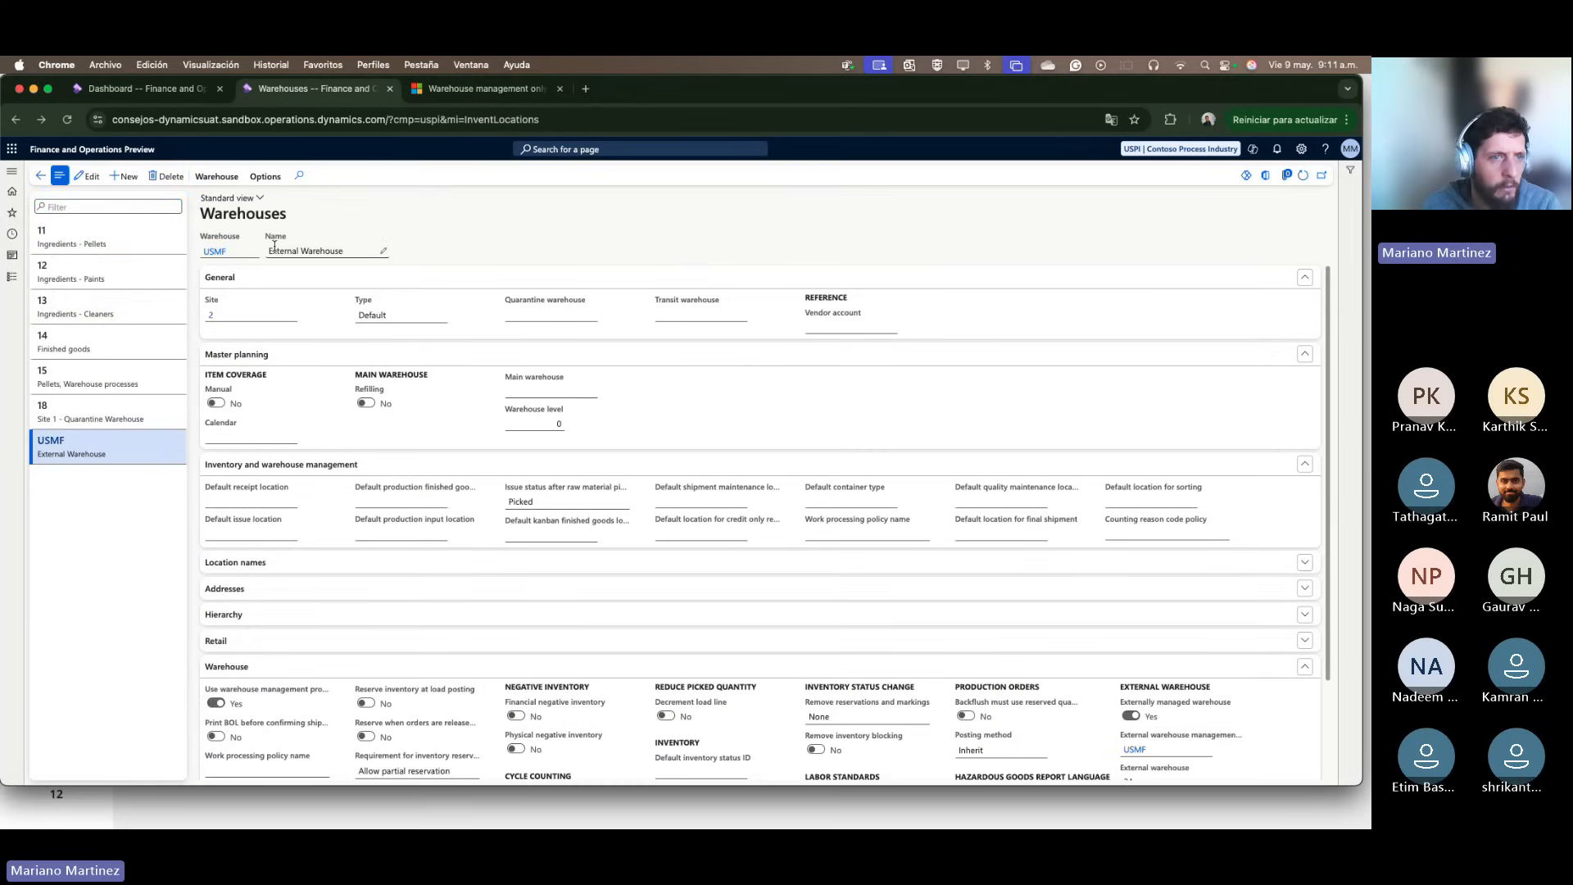
left_click_drag(272, 249, 386, 255)
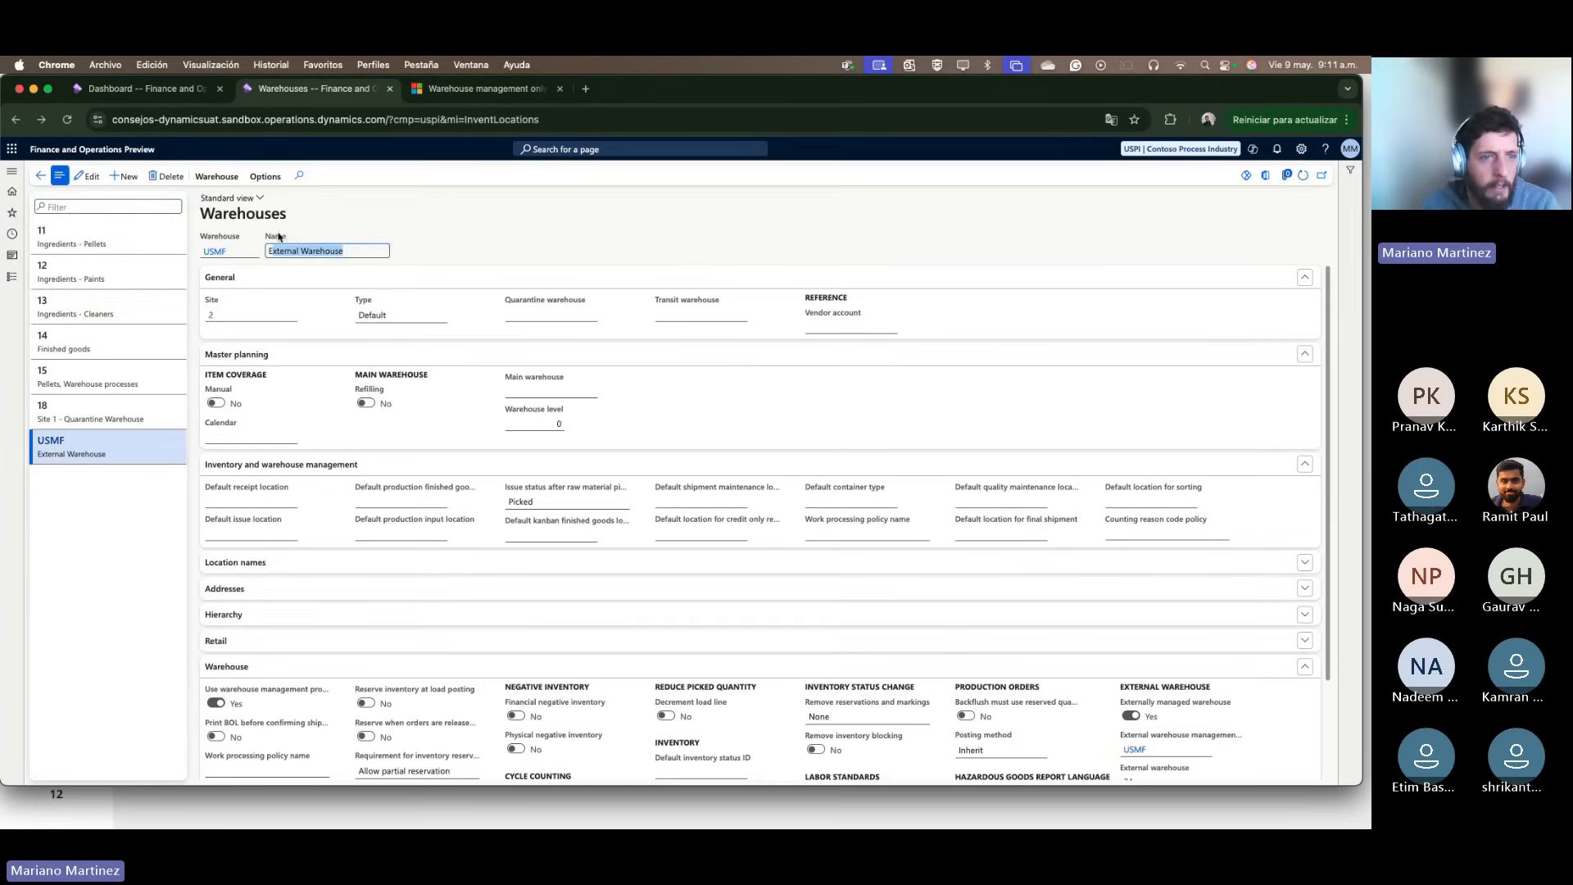
scroll(352, 500, "down", 3)
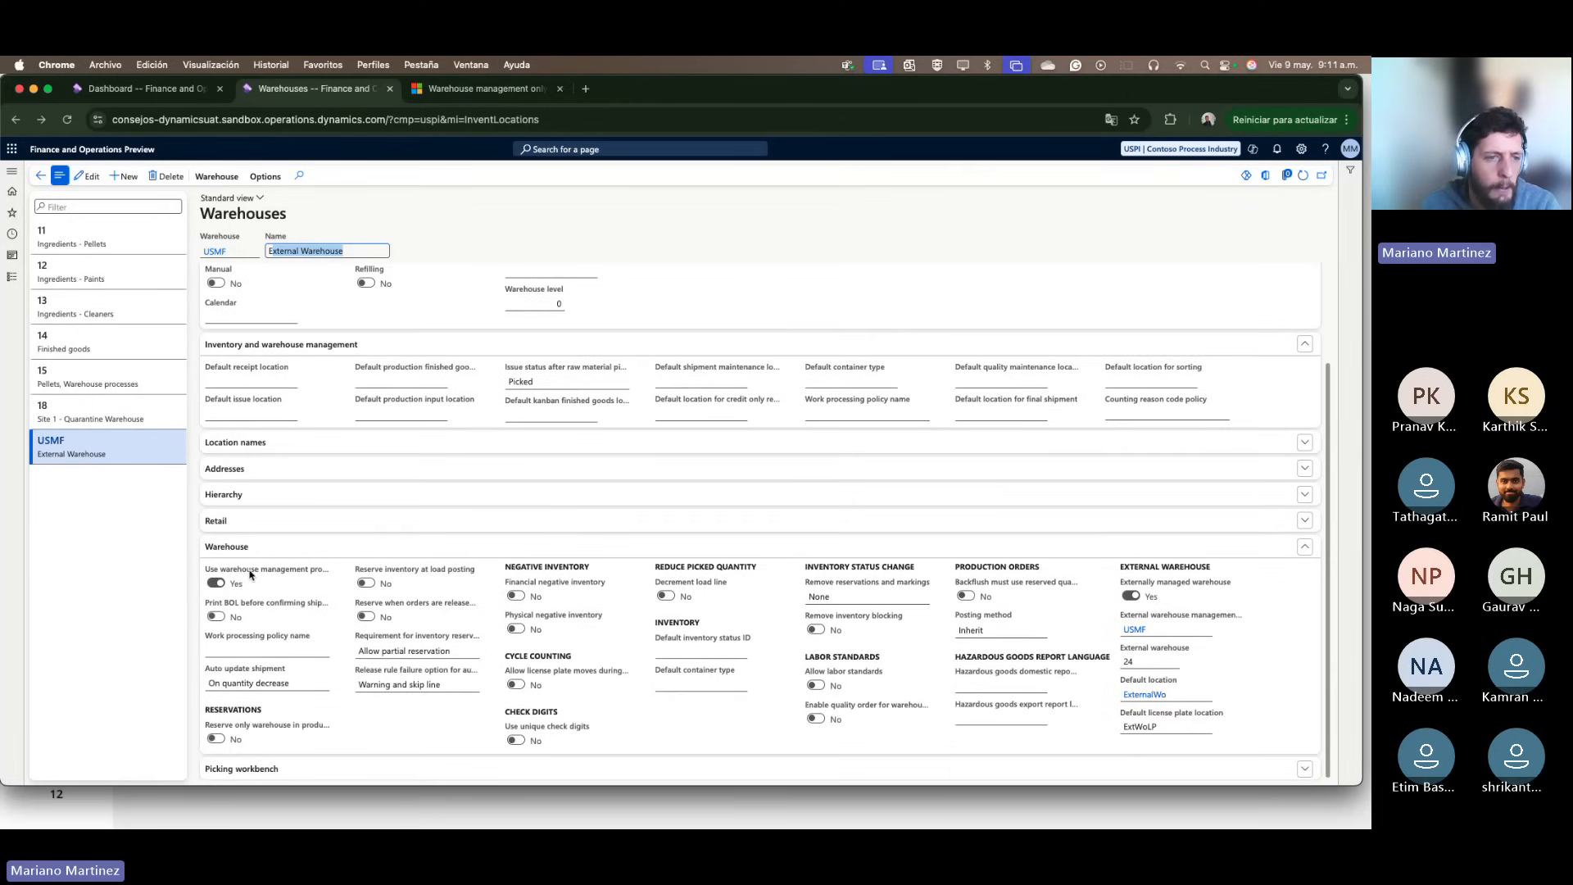
mouse_move(250, 573)
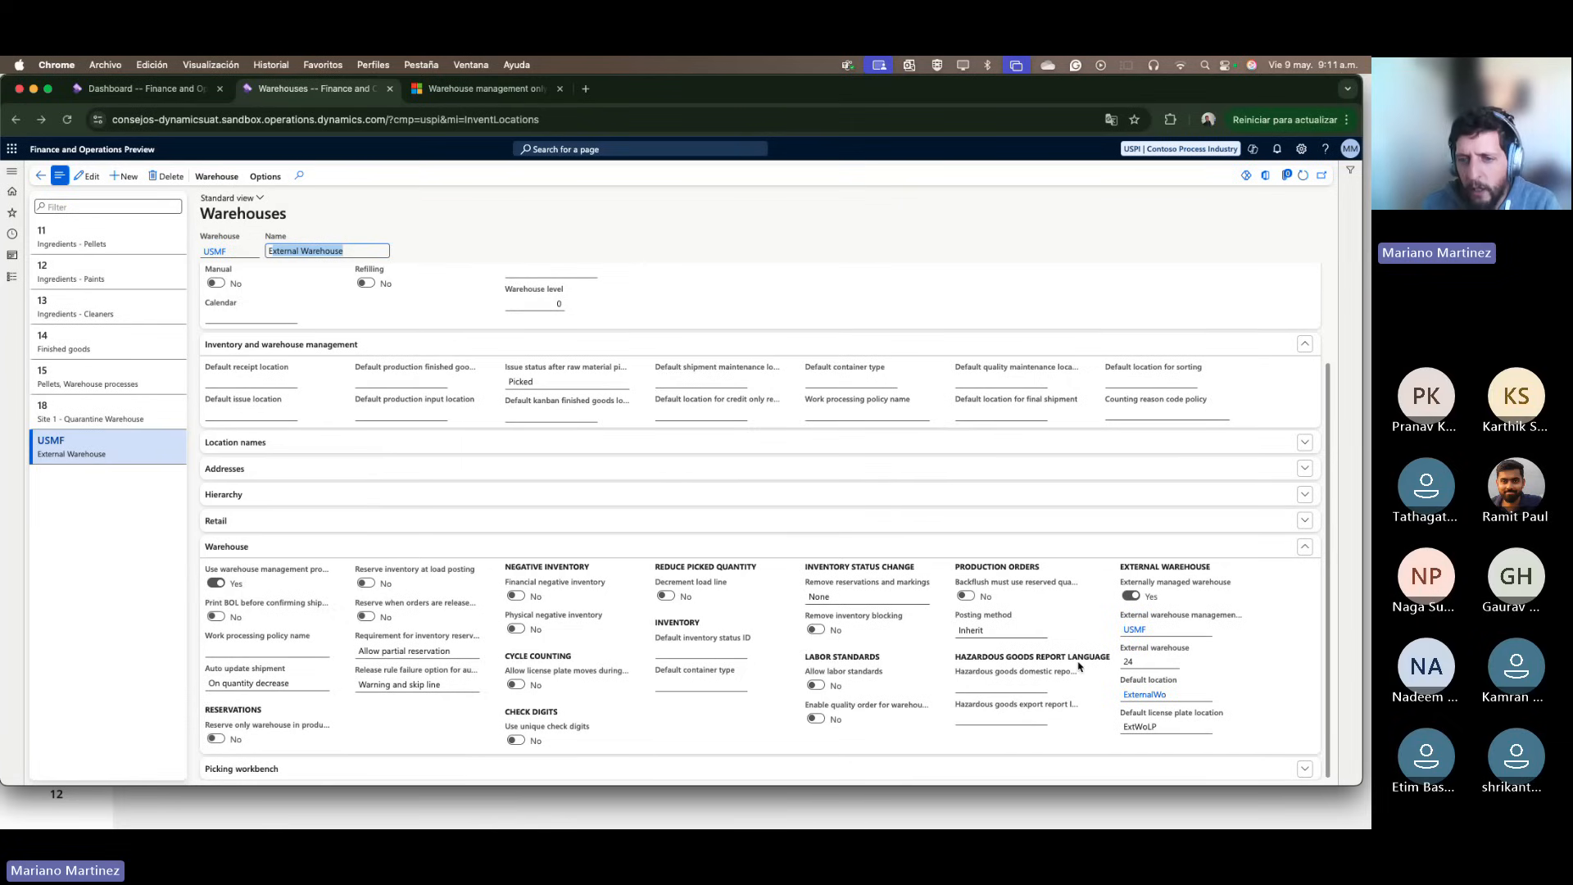
Step: Review the external warehouse settings of the USMF warehouse, and open the All purchase orders list in Procurement and sourcing
mouse_move(1141, 587)
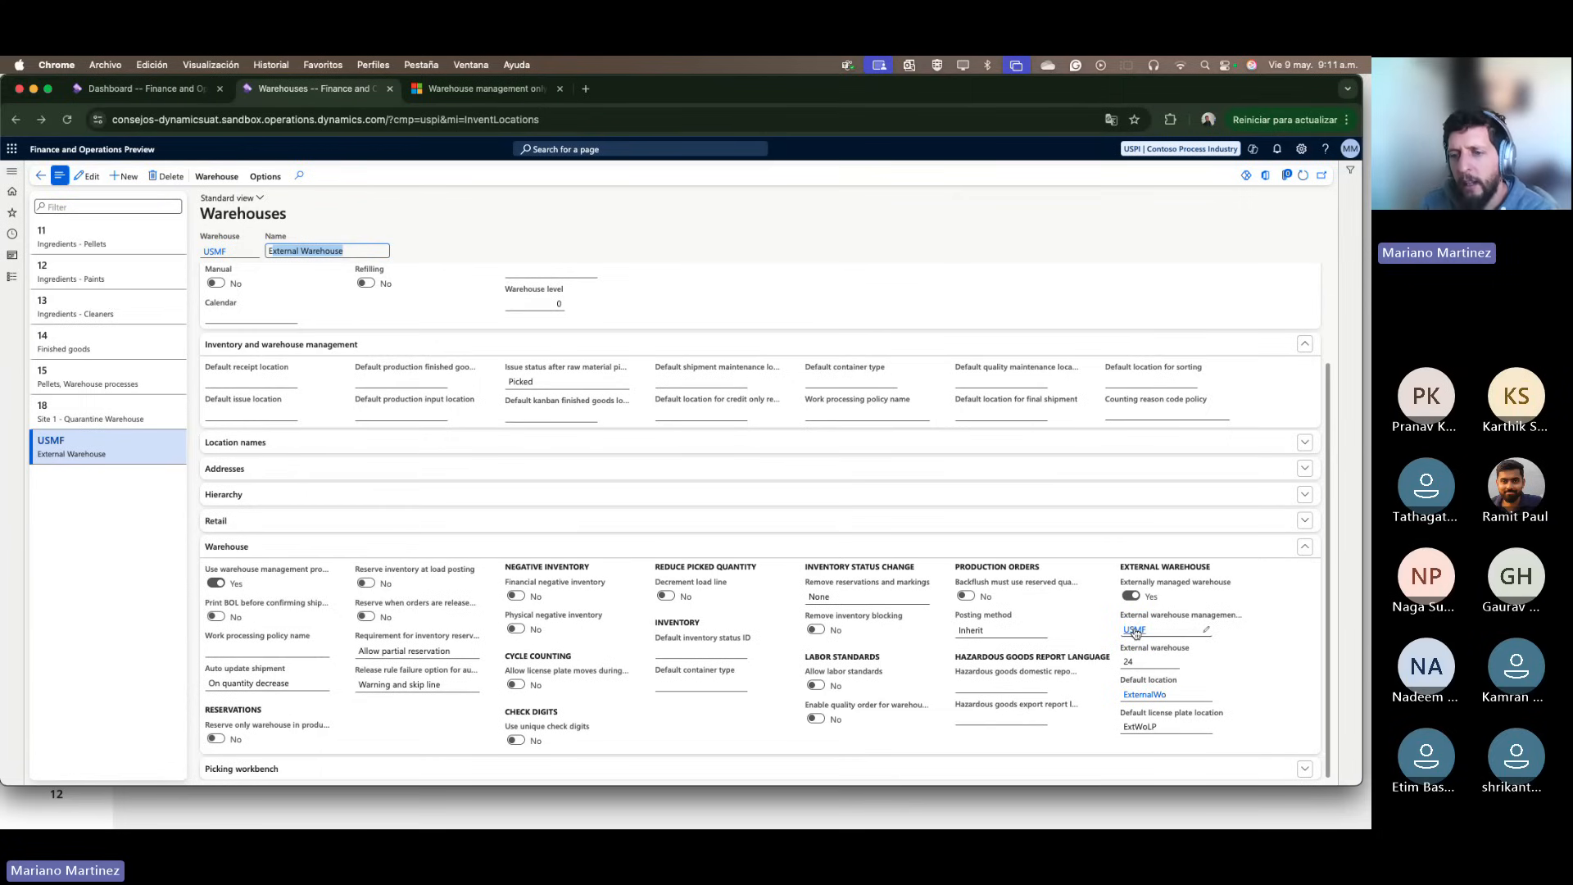
mouse_move(1134, 633)
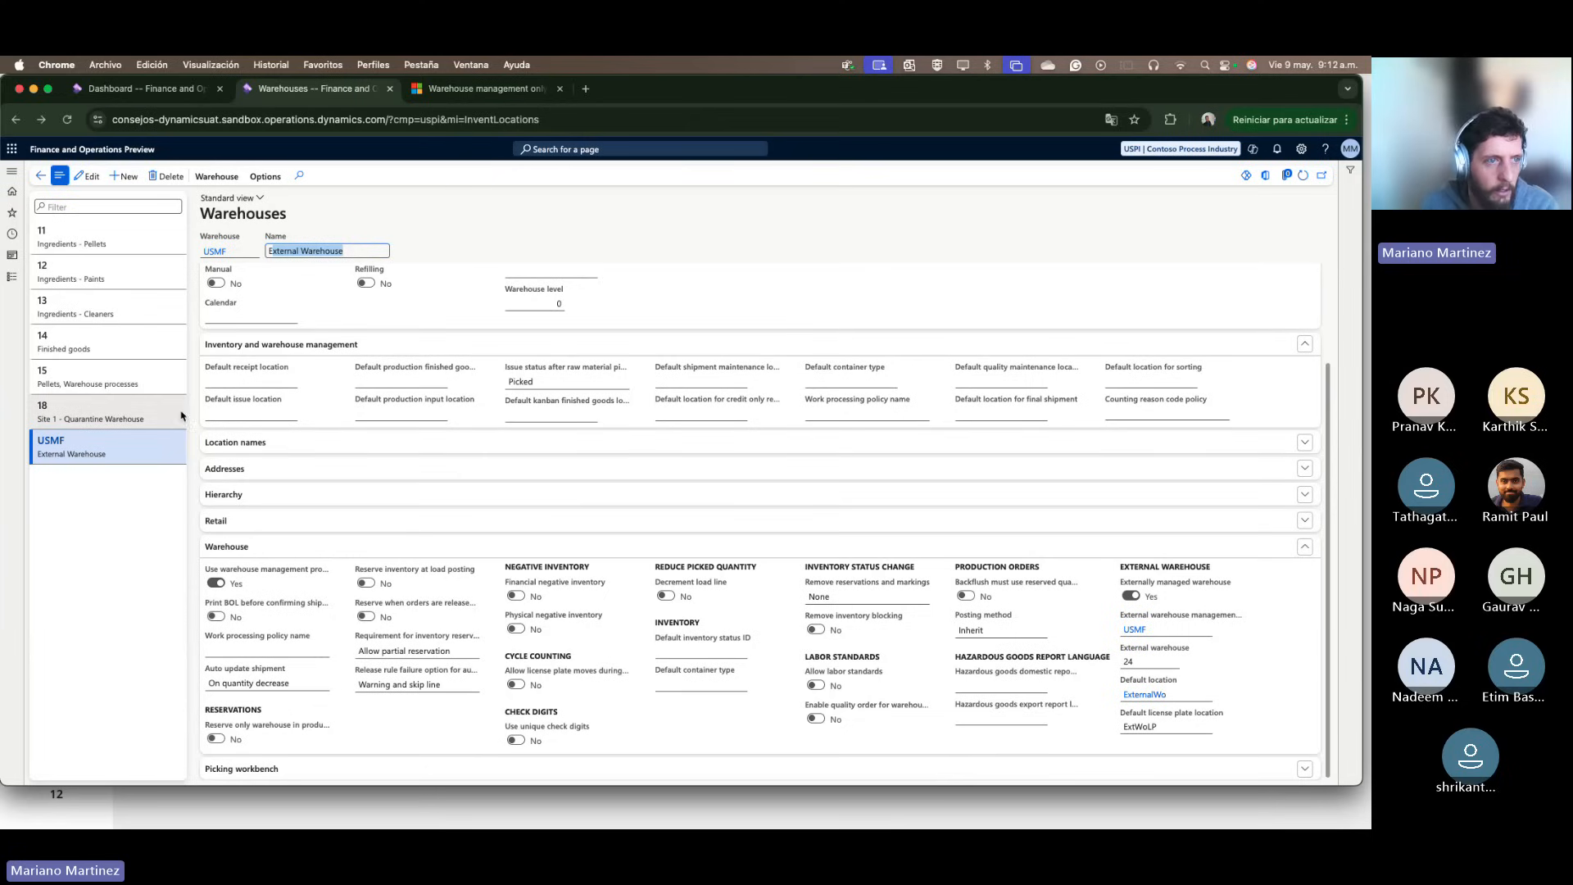
left_click(11, 282)
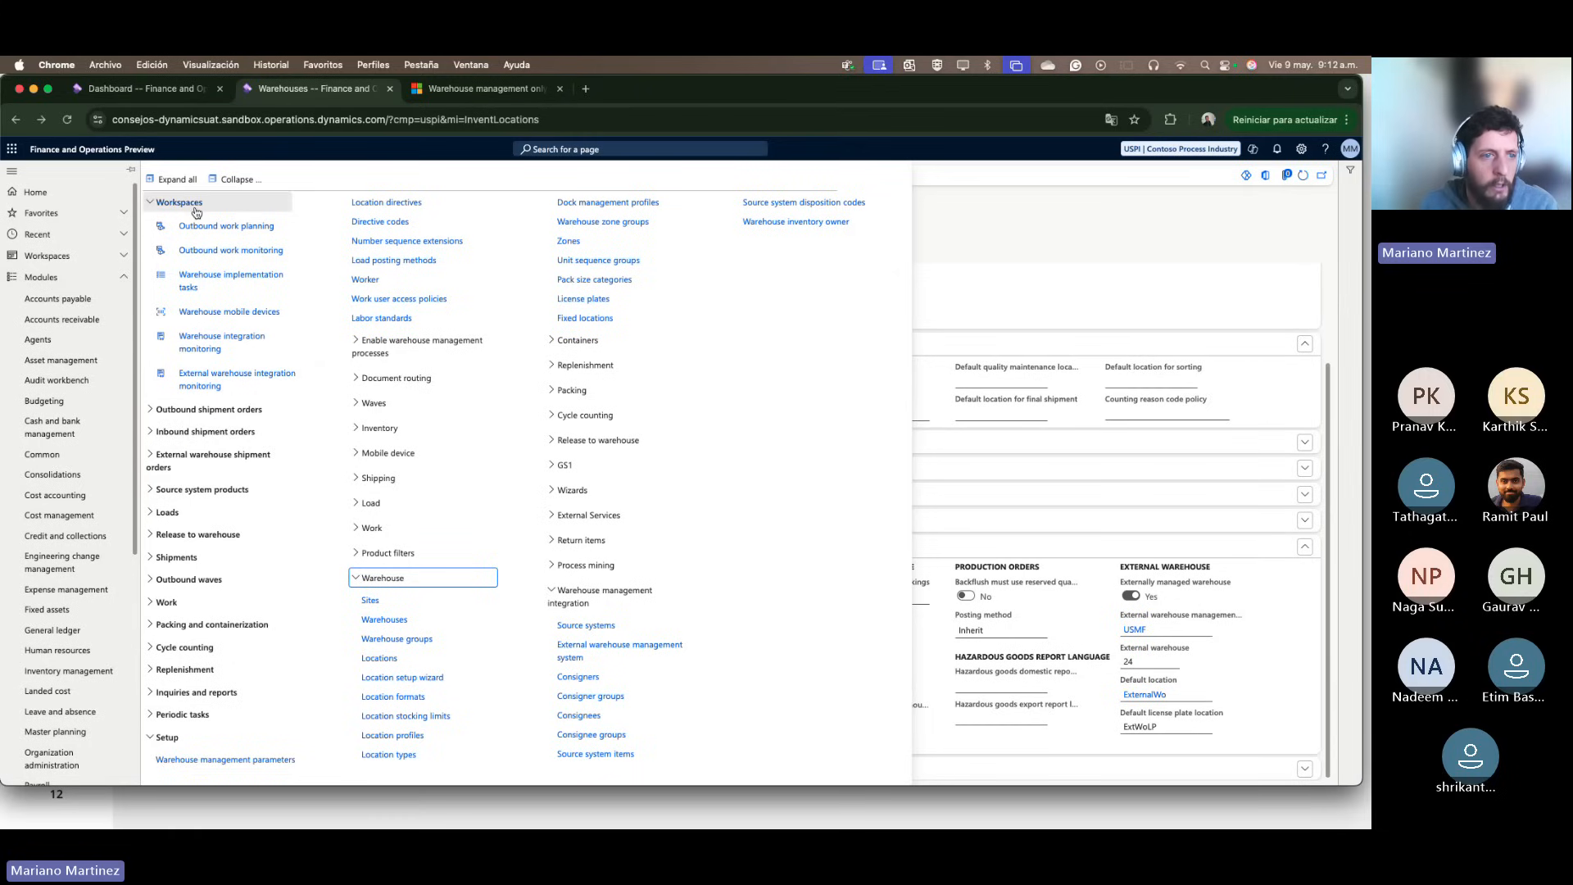
scroll(51, 507, "down", 5)
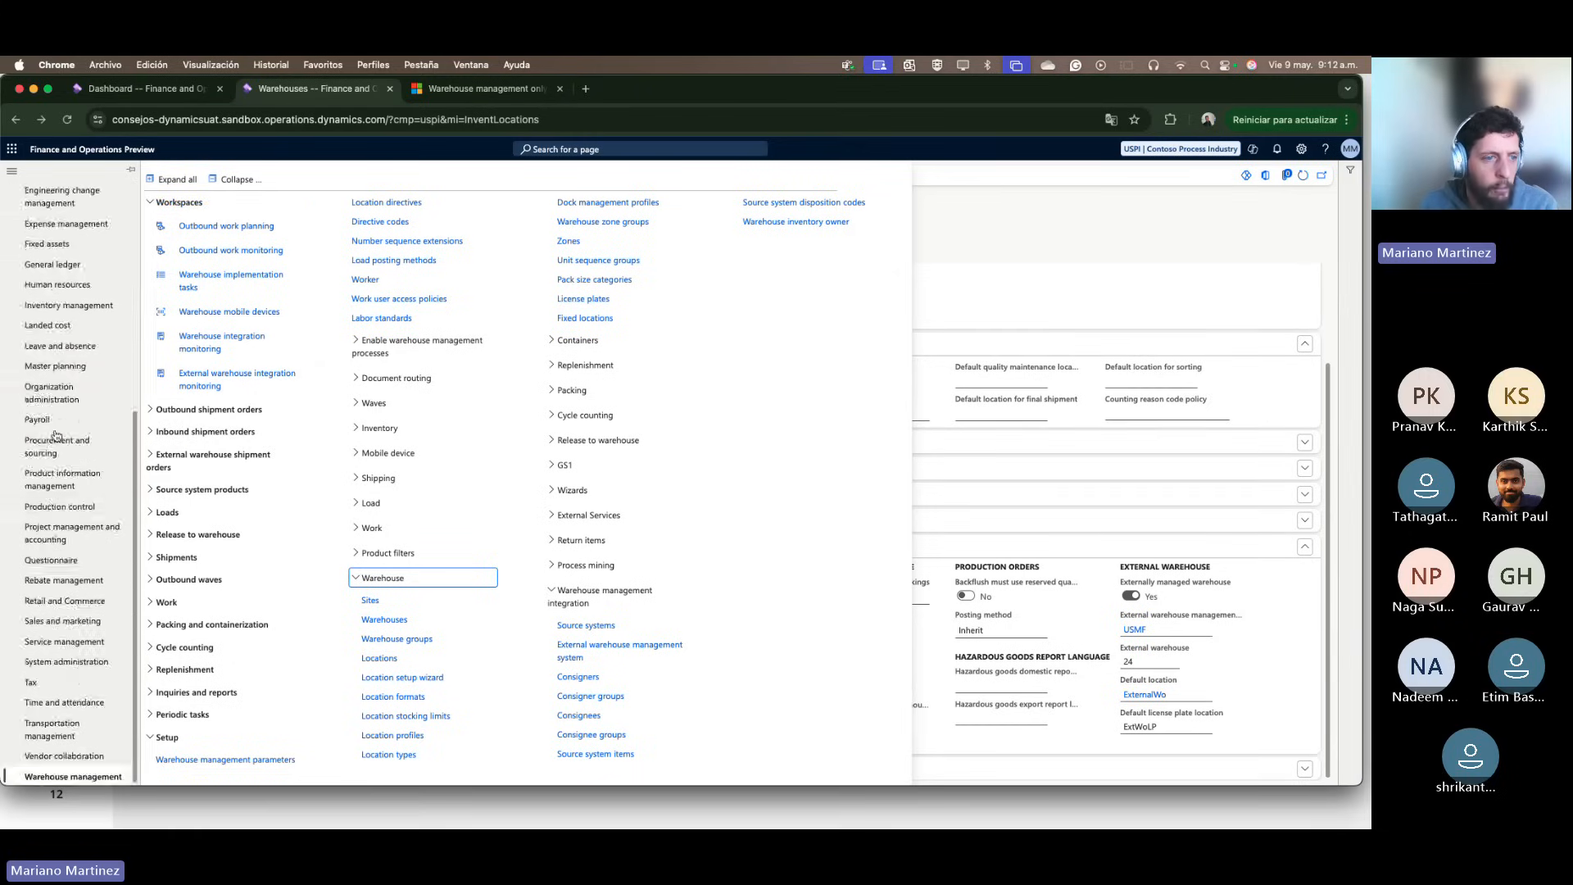
left_click(86, 451)
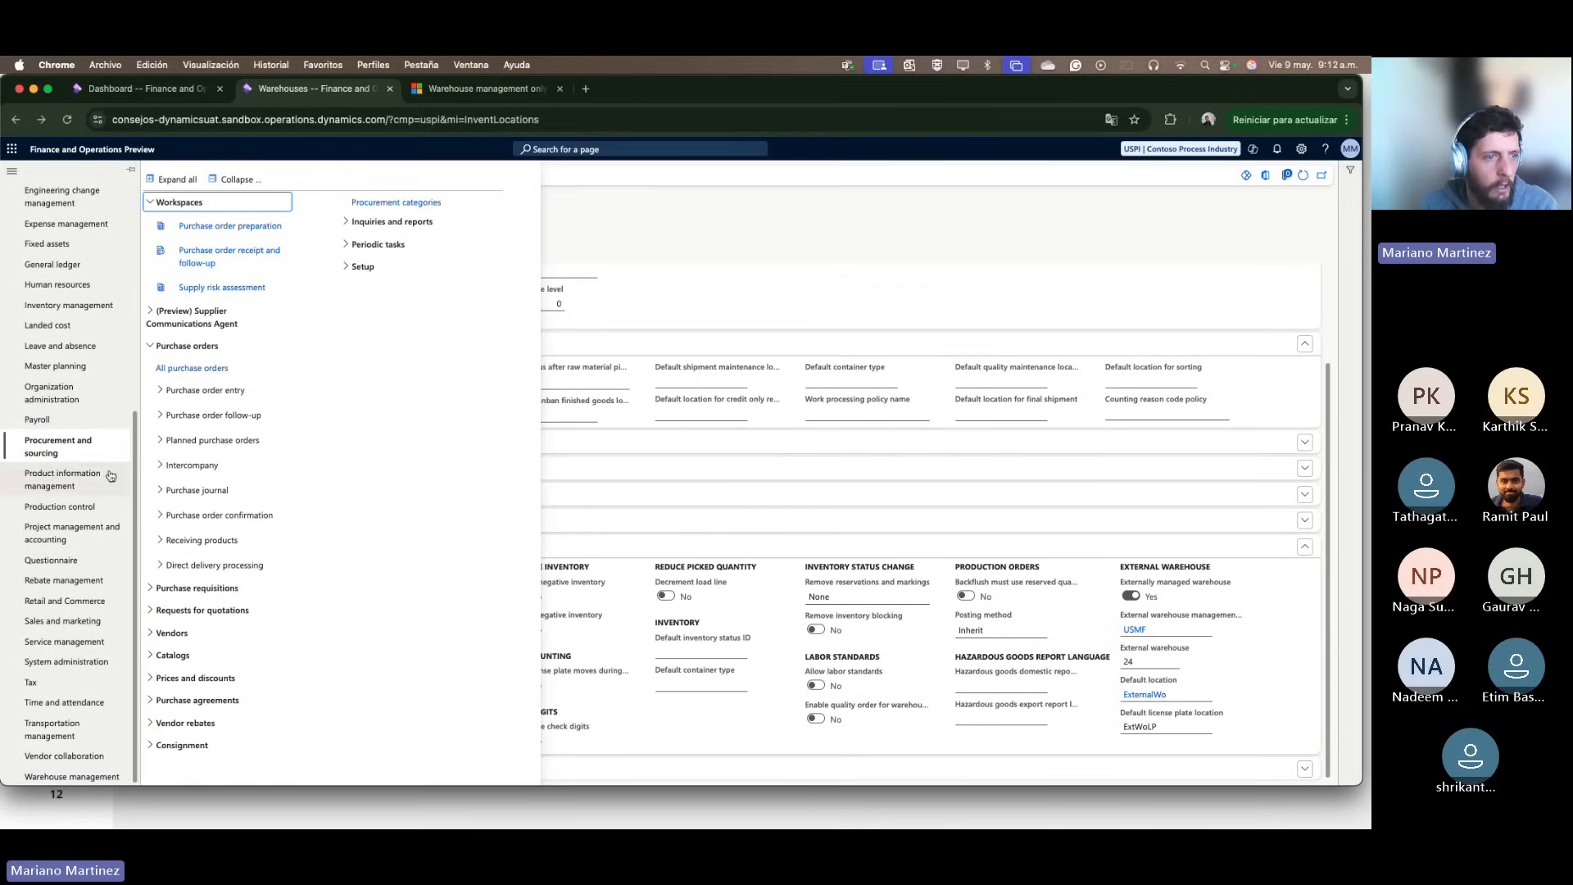
left_click(194, 367)
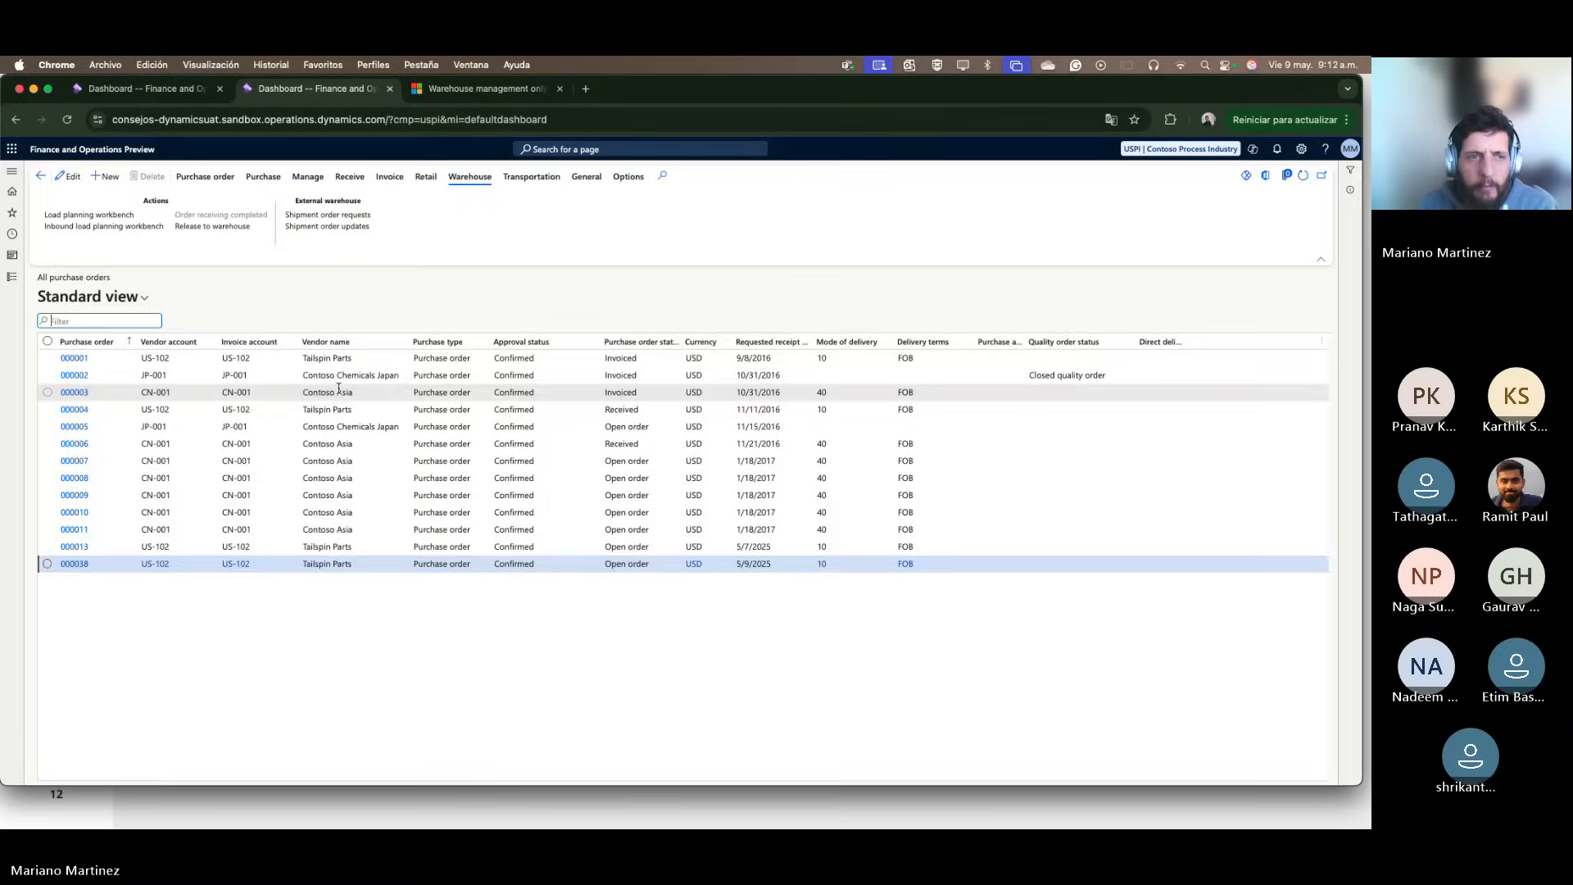
Step: Create a purchase order for the vendor Tailspin Parts with site 2 and warehouse USMF
left_click(109, 176)
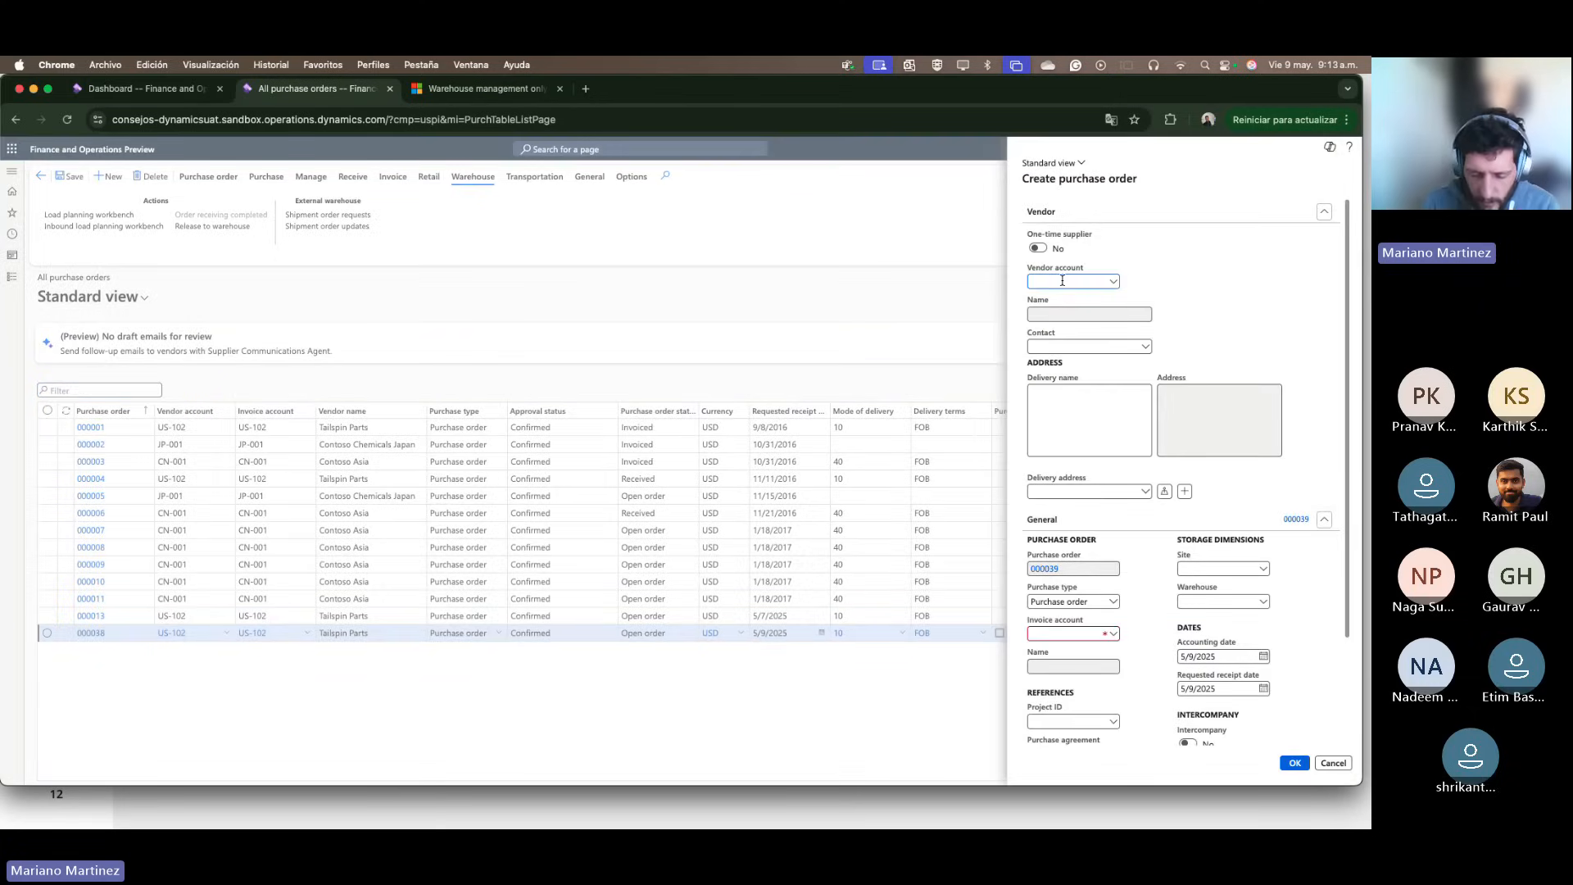
type("us-1")
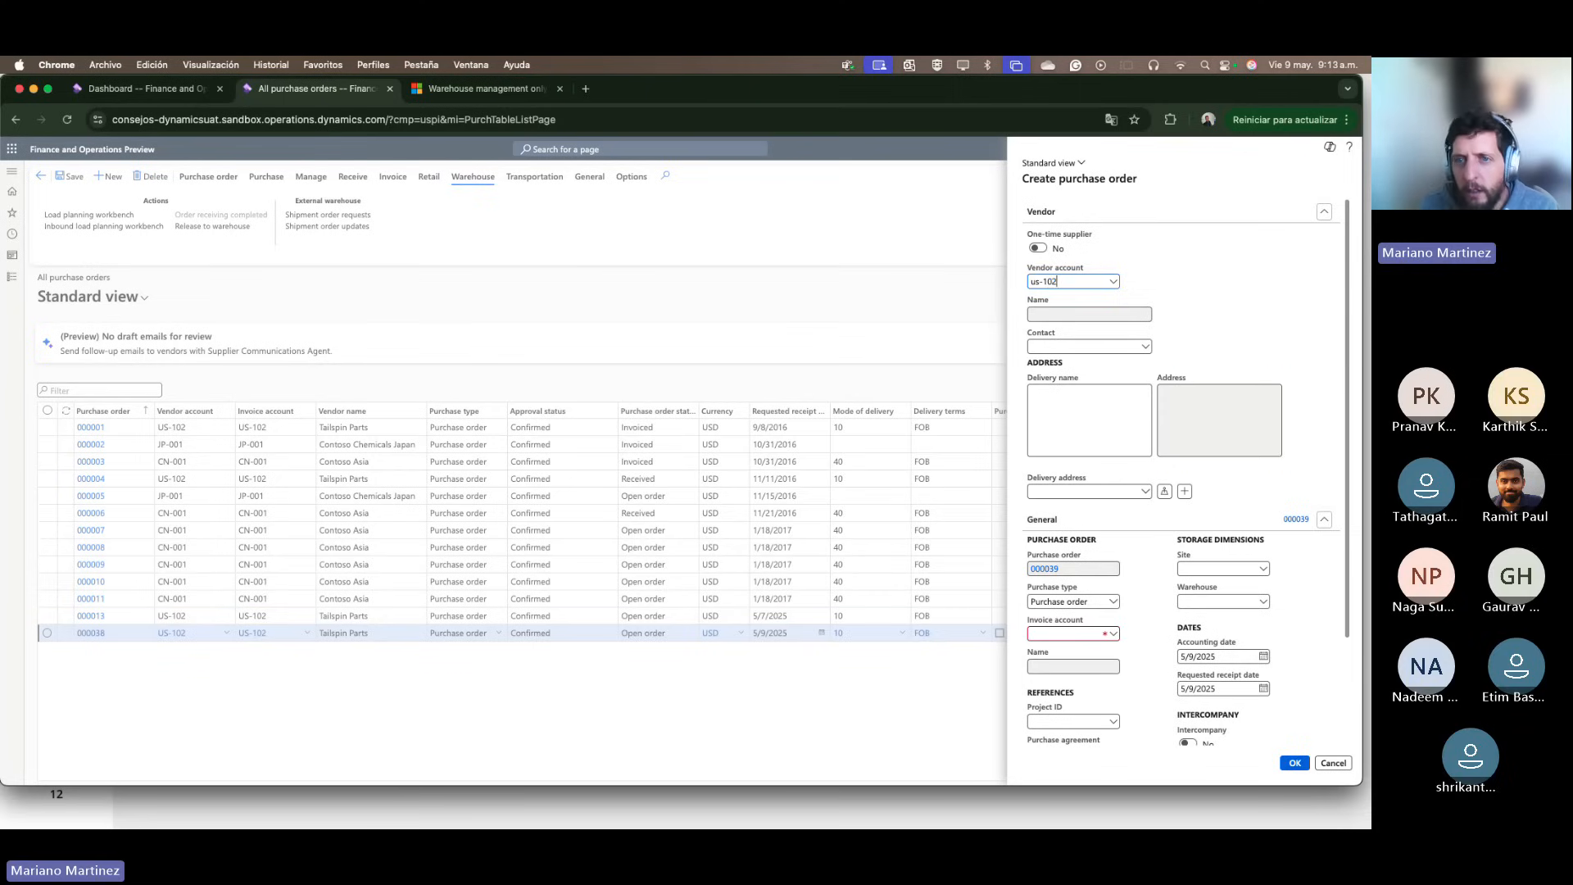
type("02")
key("Tab")
scroll(1199, 534, "down", 2)
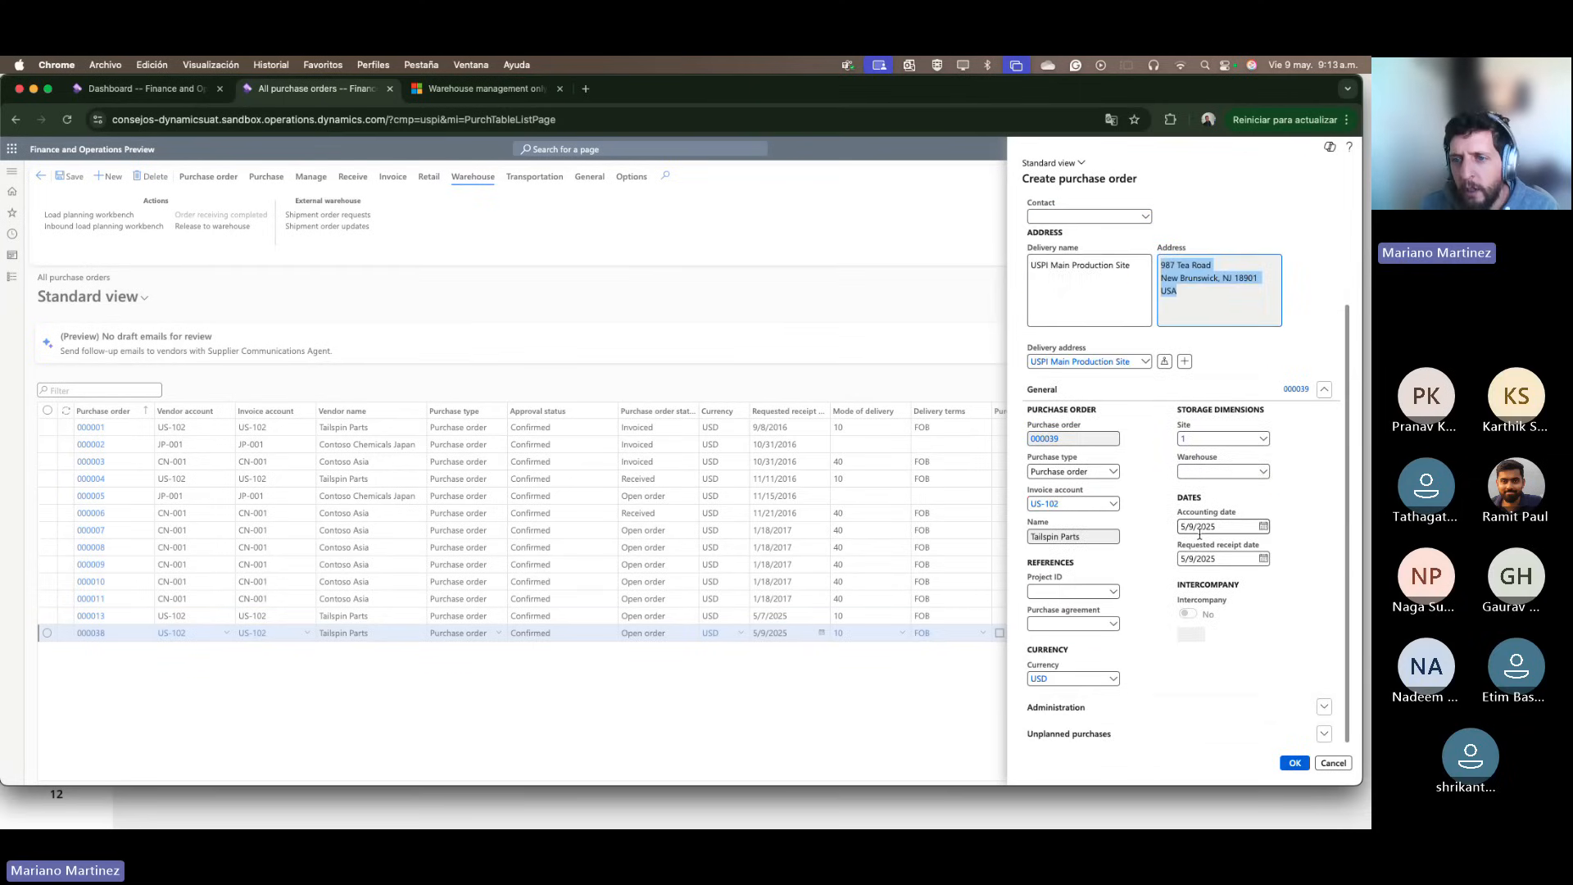
left_click(1209, 438)
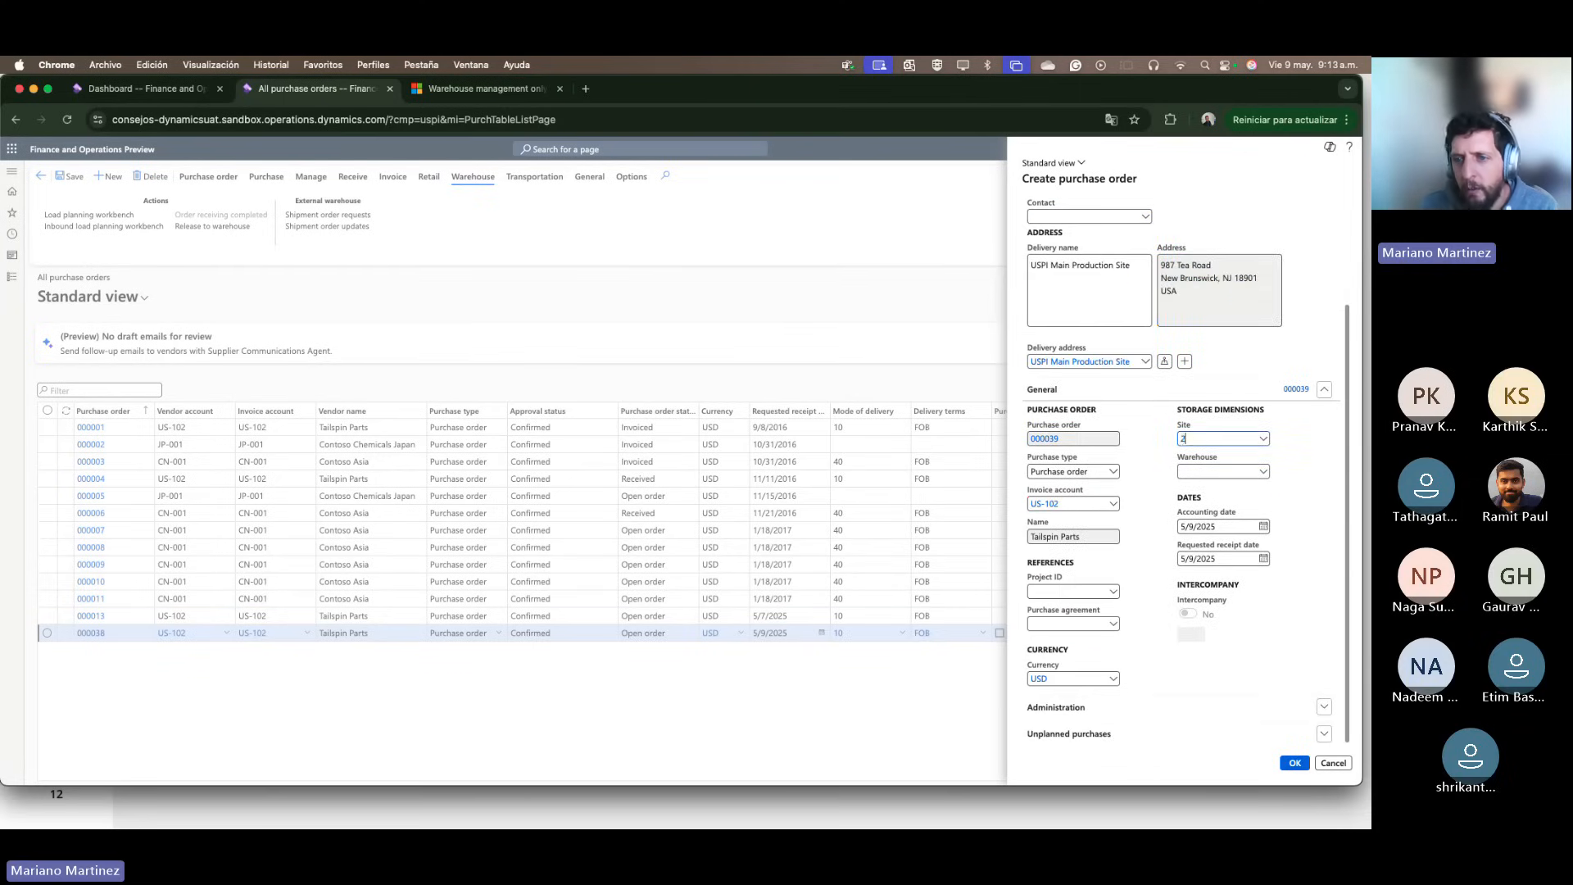
key("Tab")
type("US")
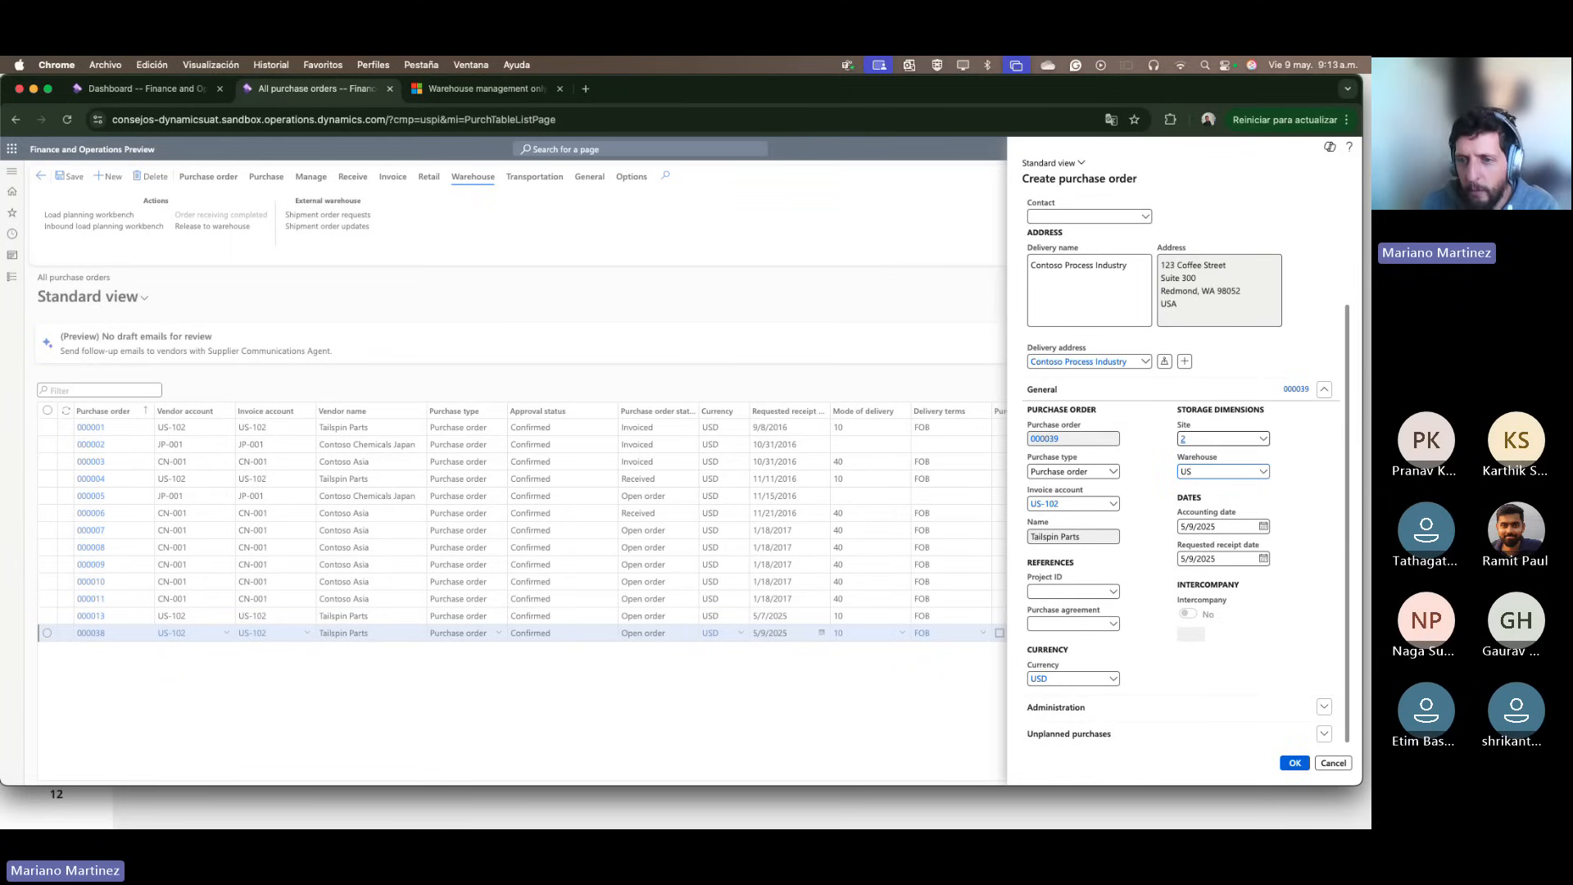
type("MF")
key("Tab")
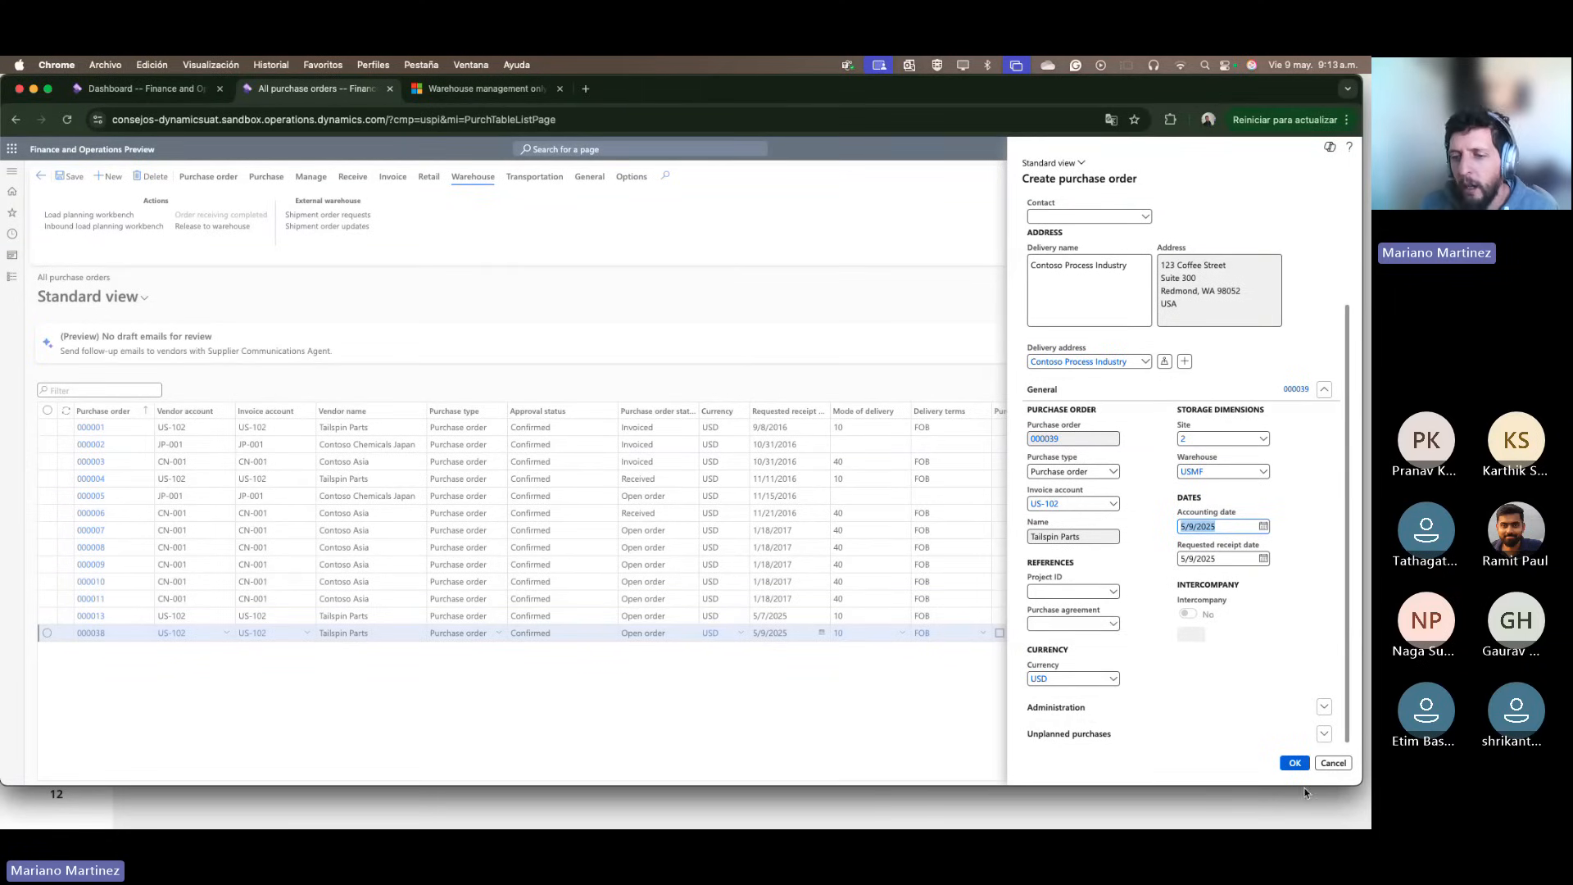
left_click(1295, 763)
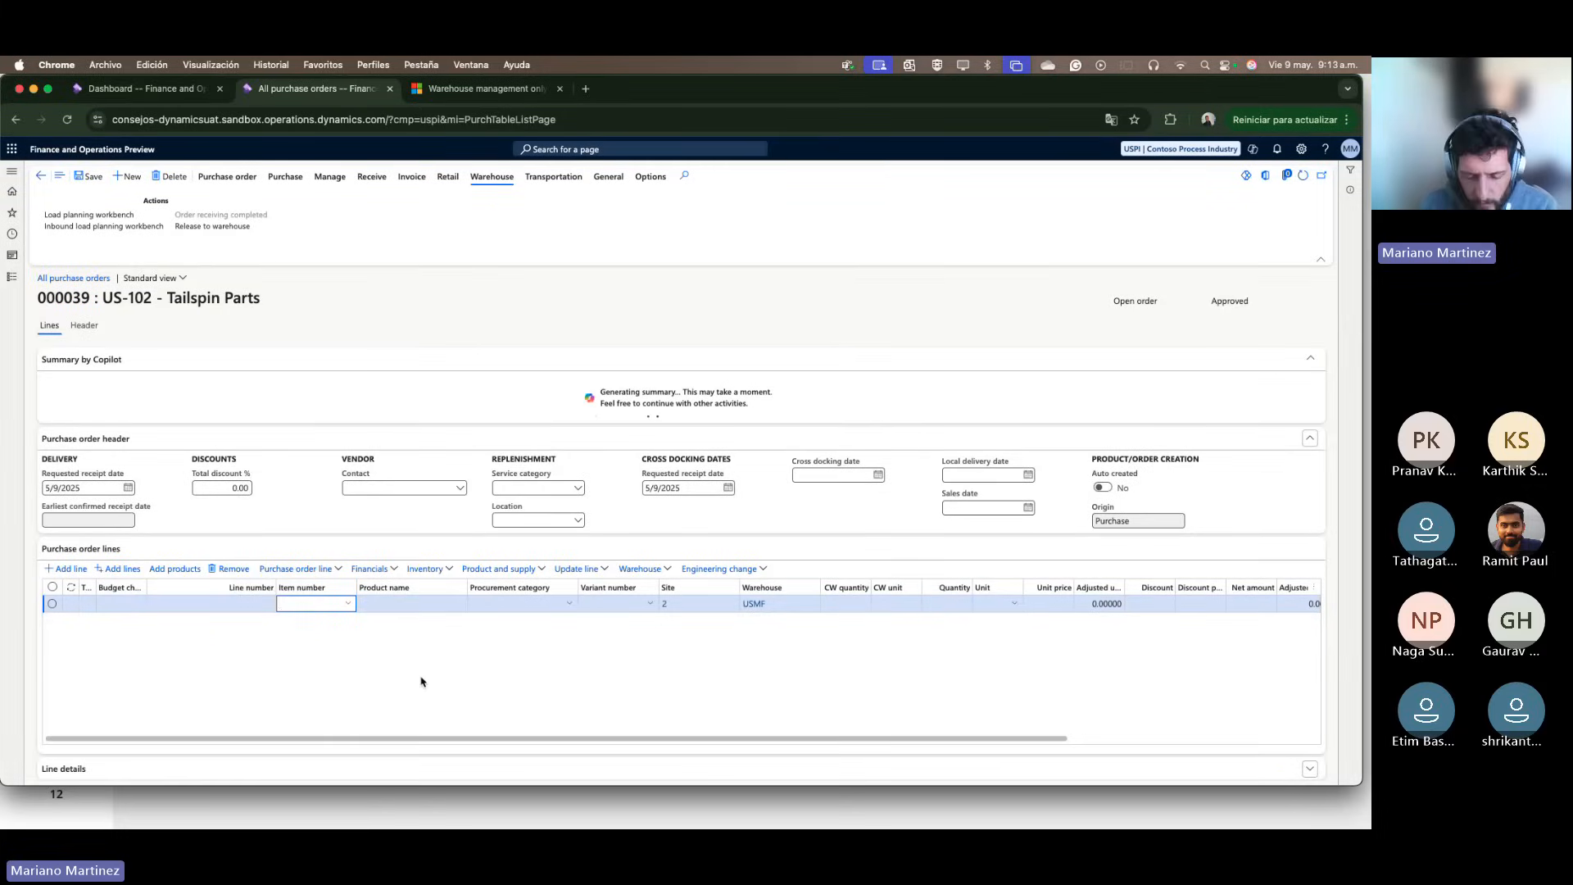
Step: Enter item CJ0001 on the first purchase order line
type("CJ0")
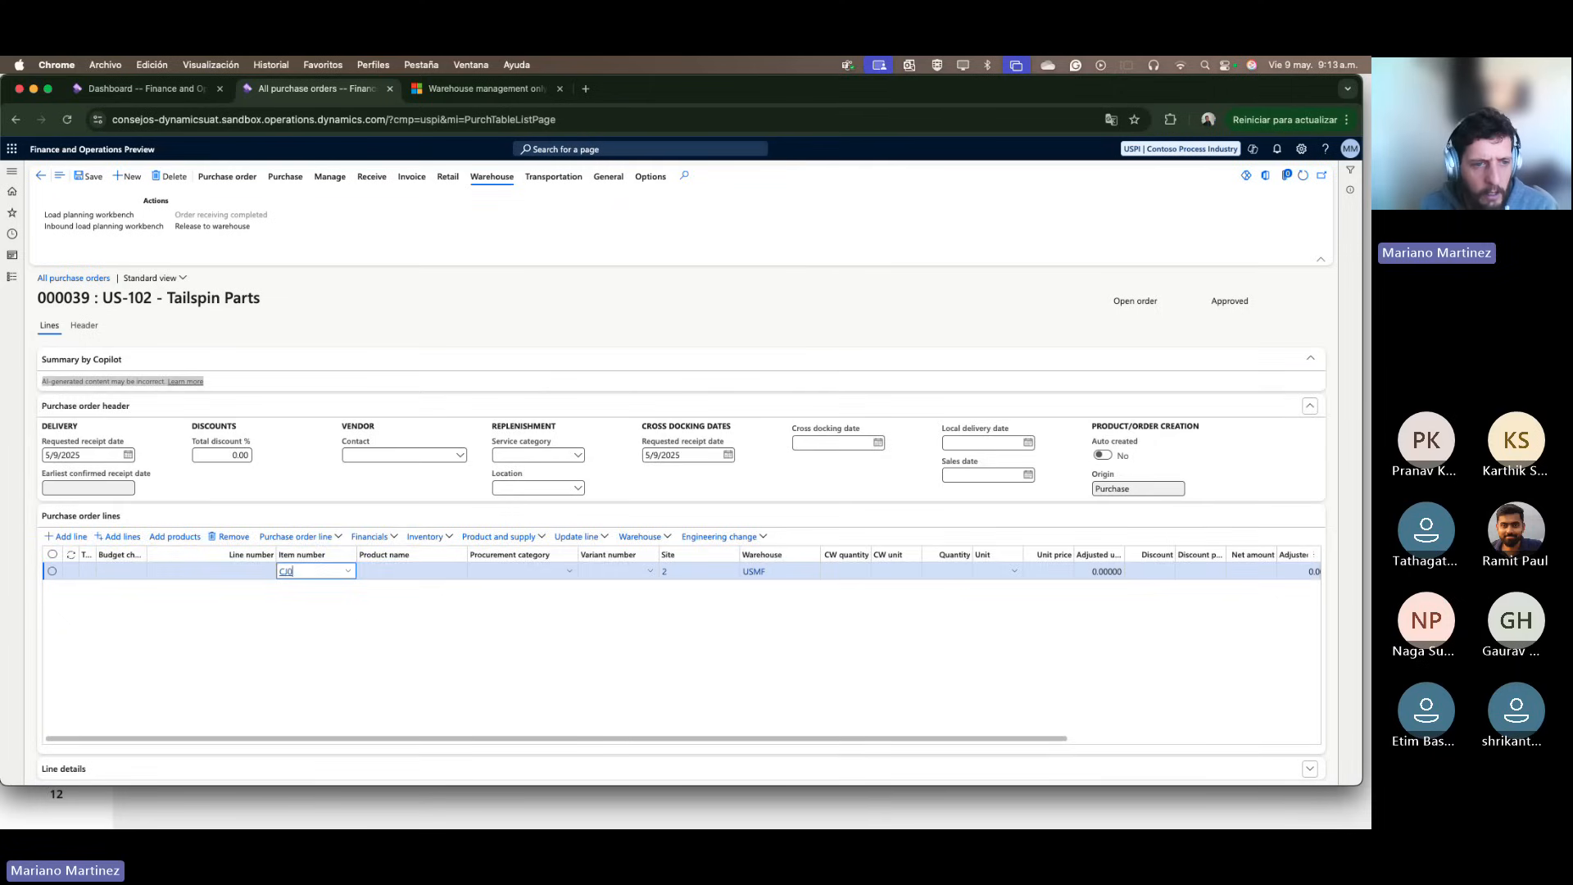
type("001")
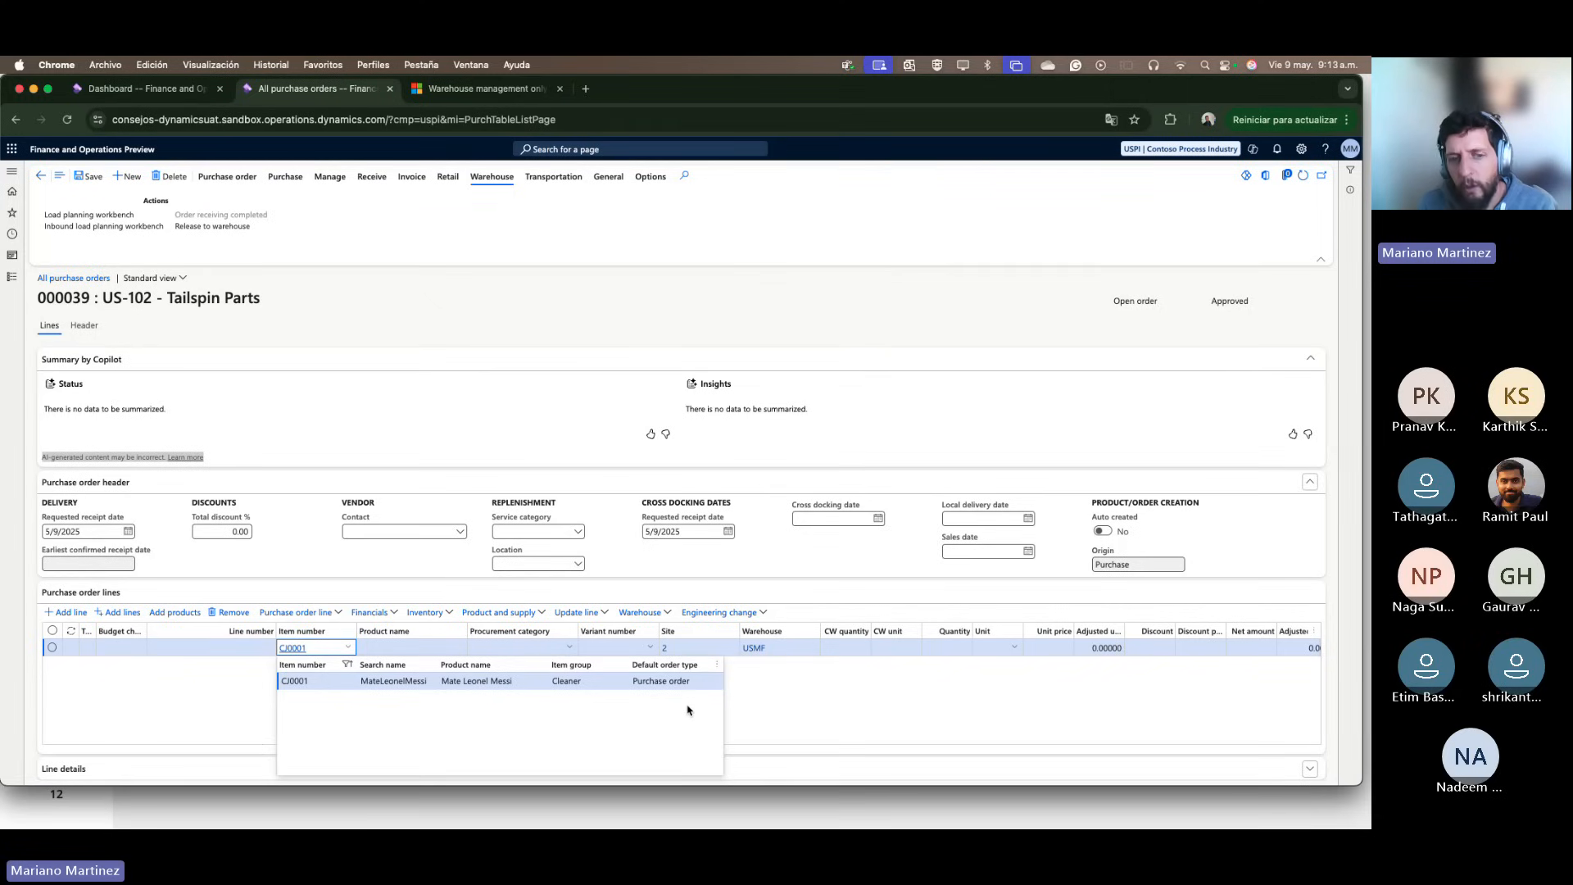
left_click(219, 728)
left_click(312, 650)
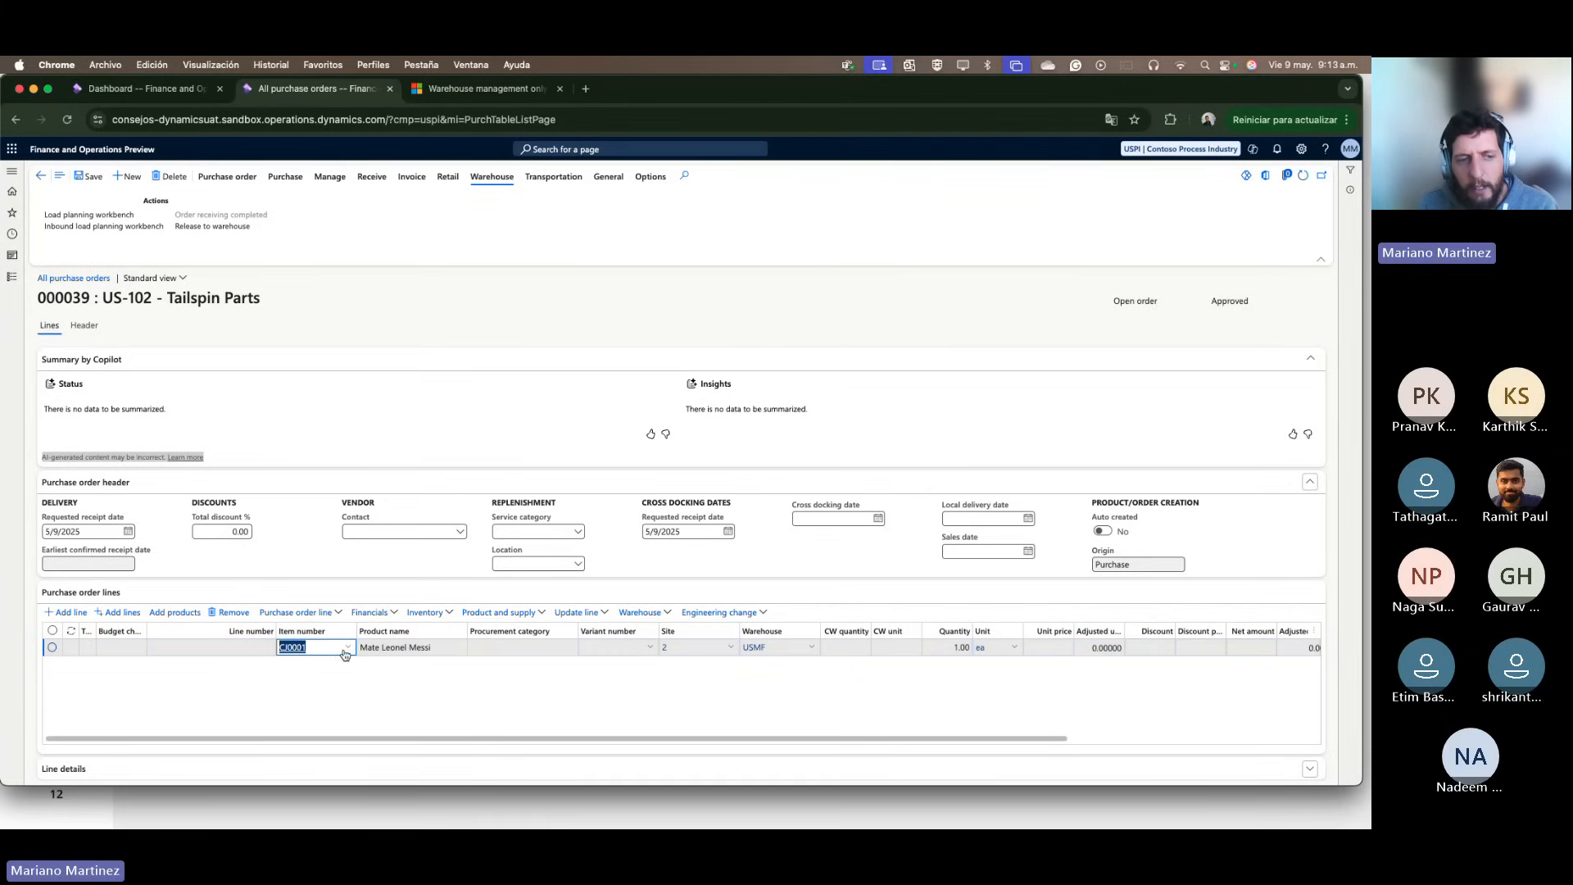
Step: View the details of item CJ0001 from the order line and open its released product details
left_click(348, 647)
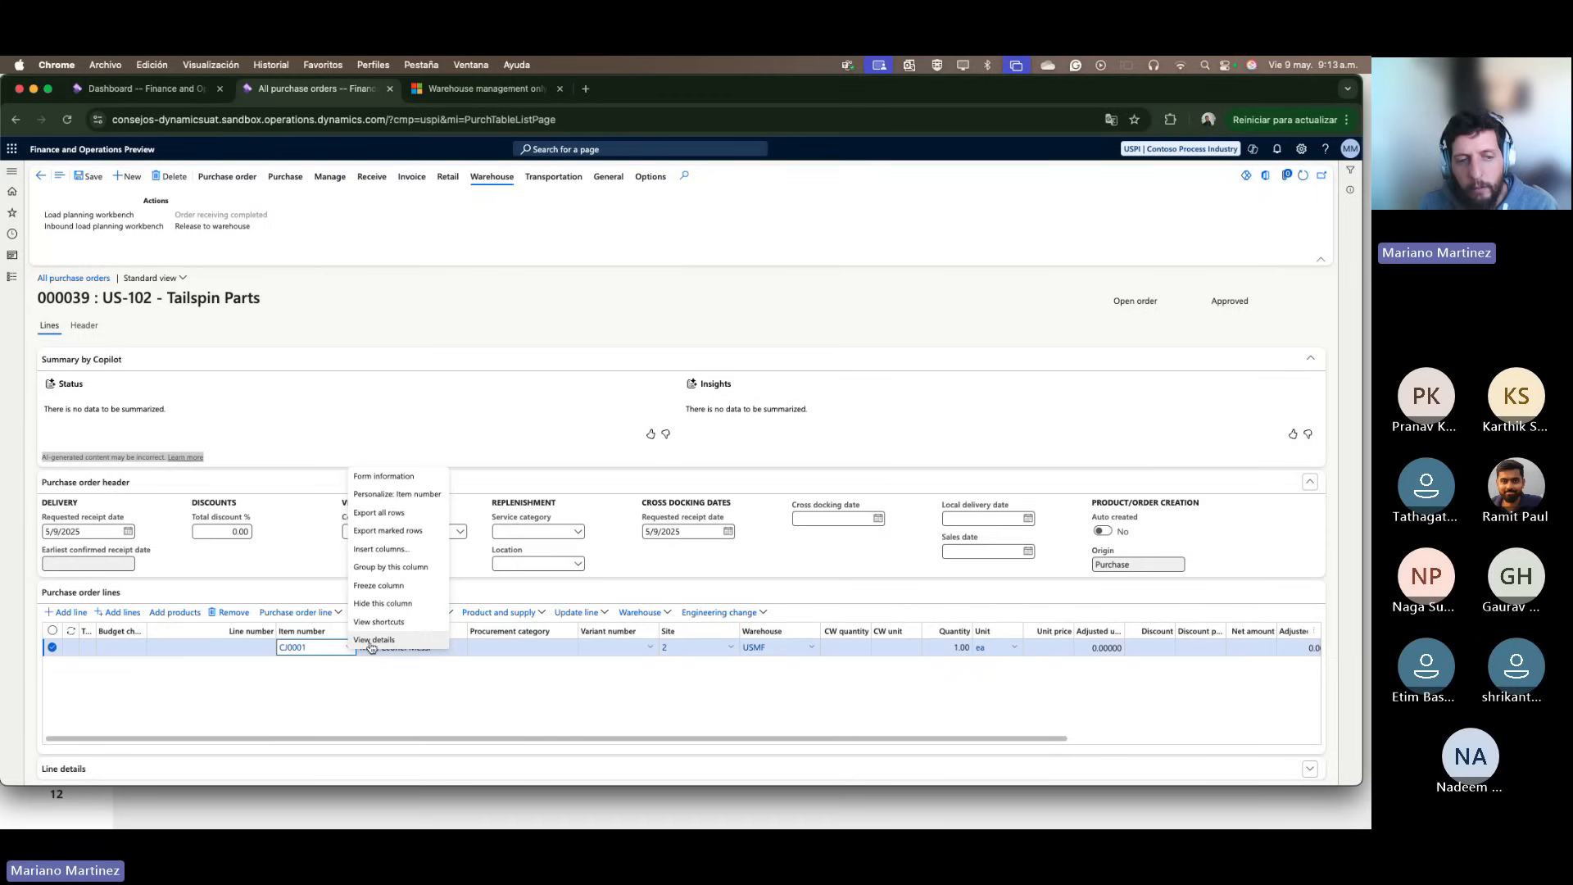
left_click(385, 647)
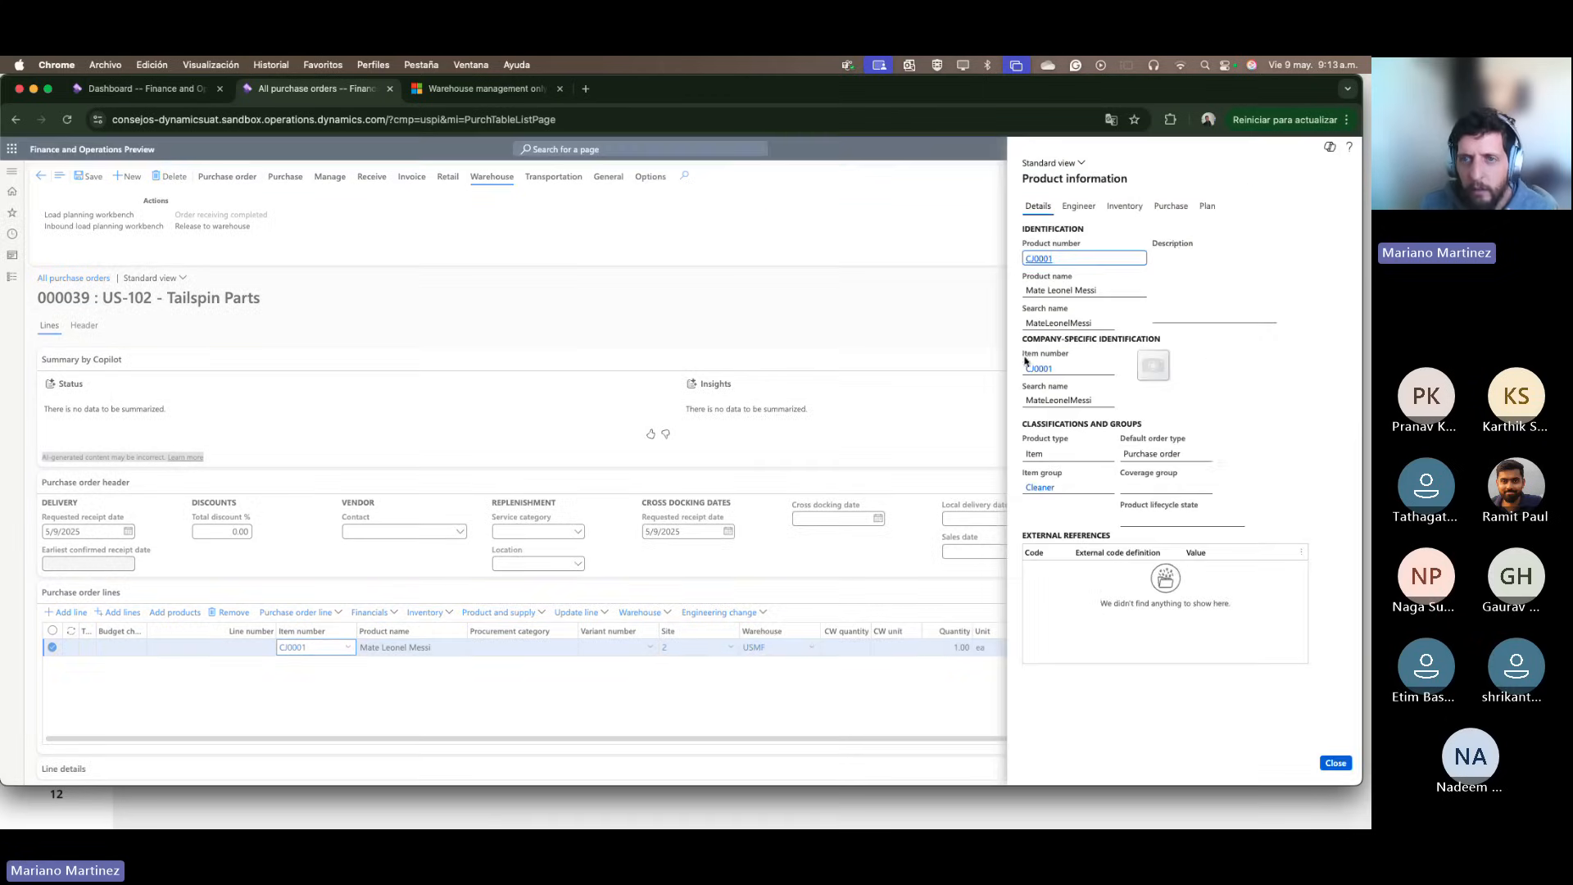
left_click(1078, 207)
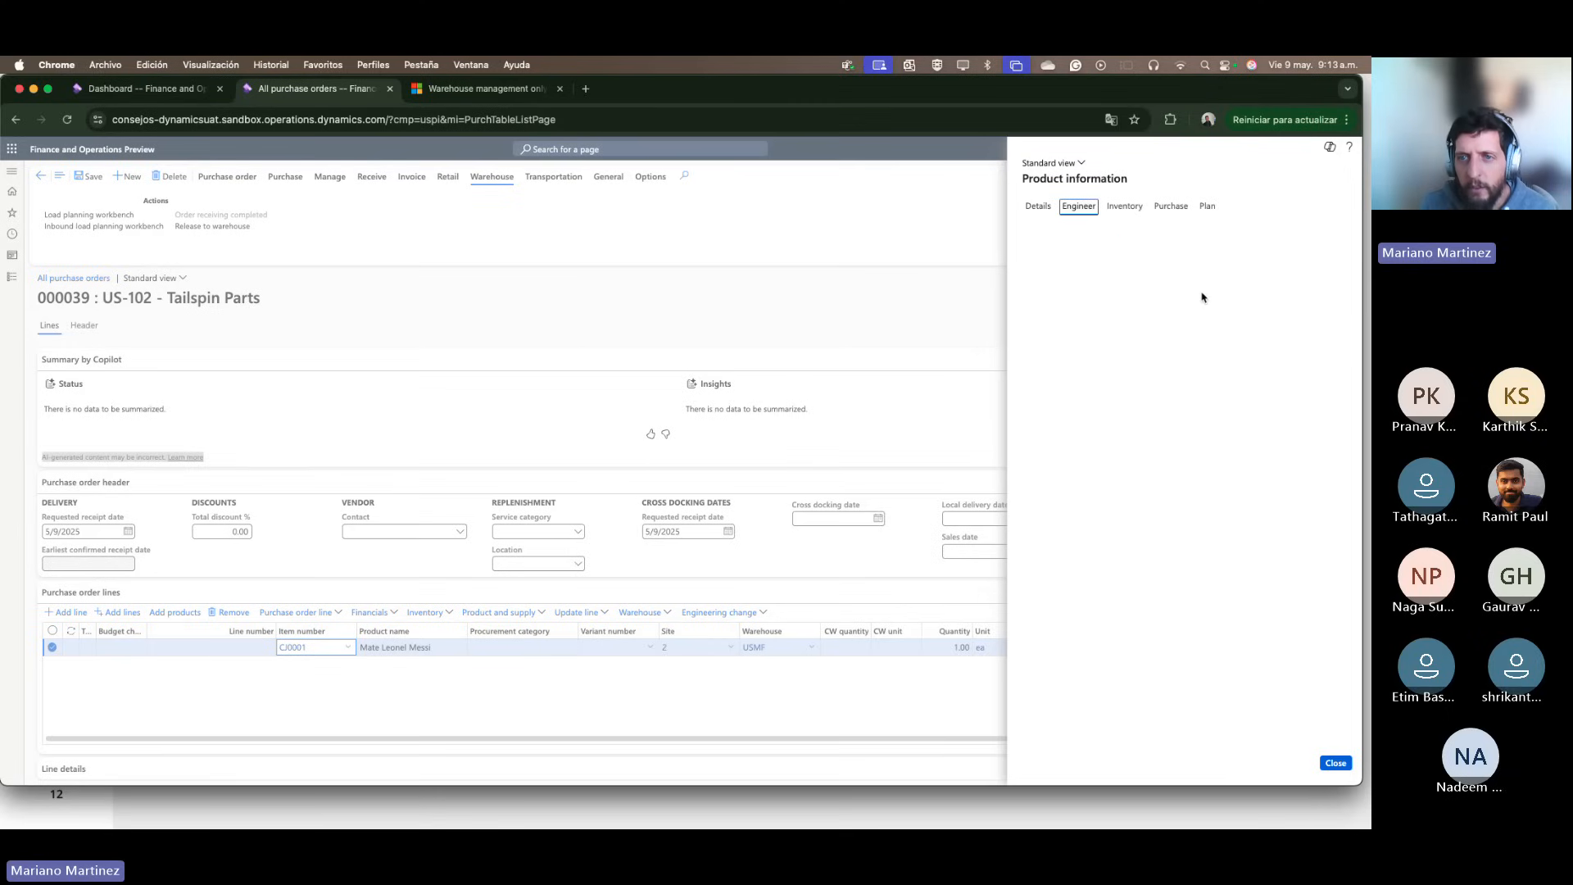
left_click(1038, 206)
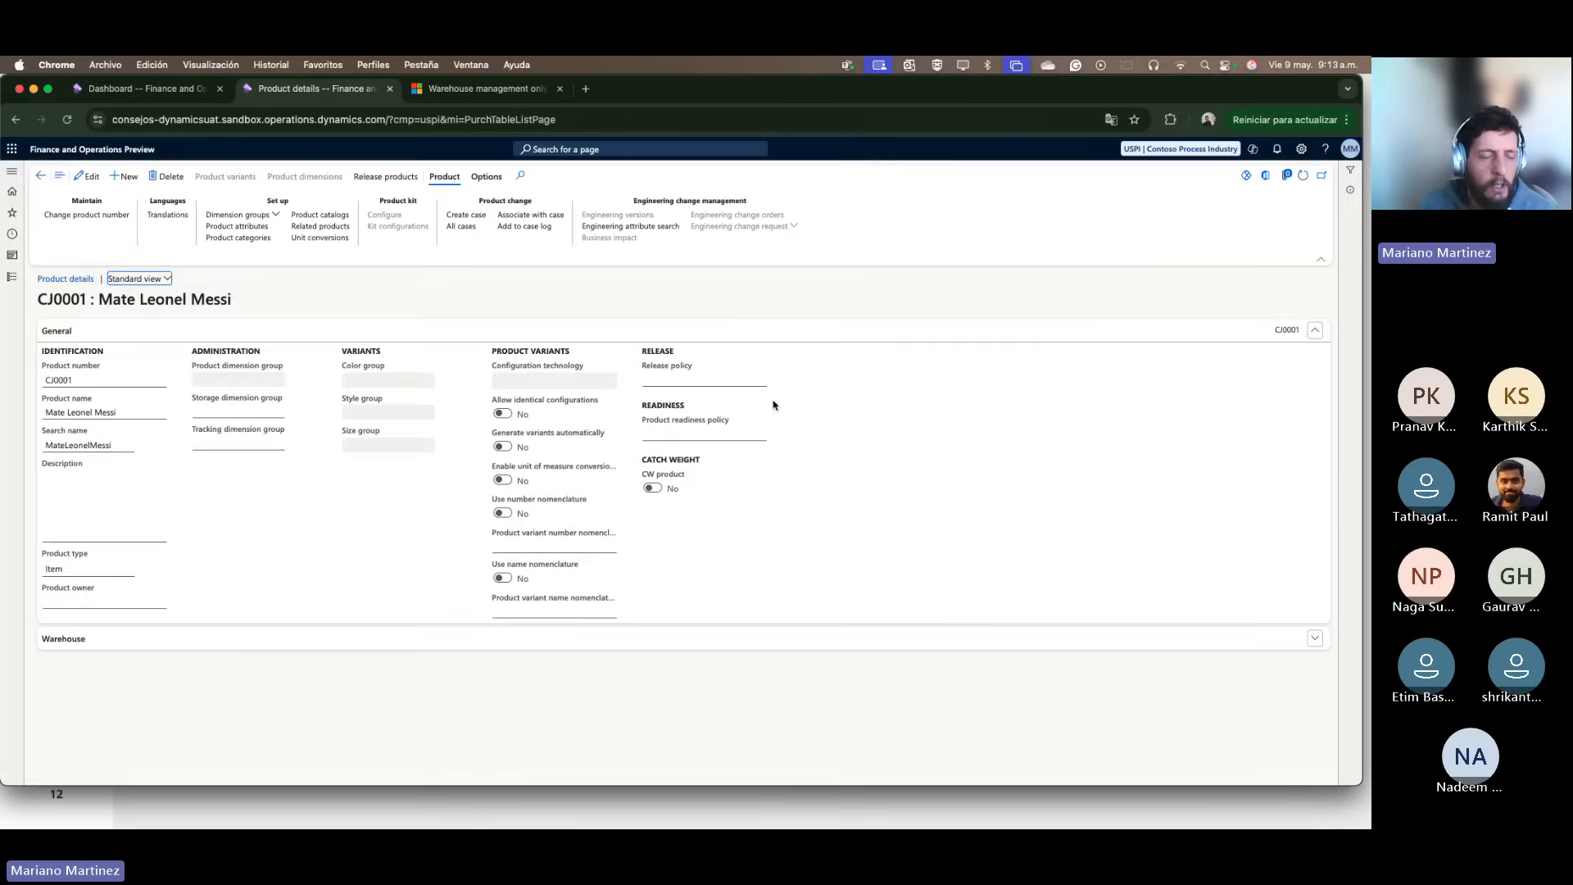
left_click(41, 176)
left_click(1030, 370)
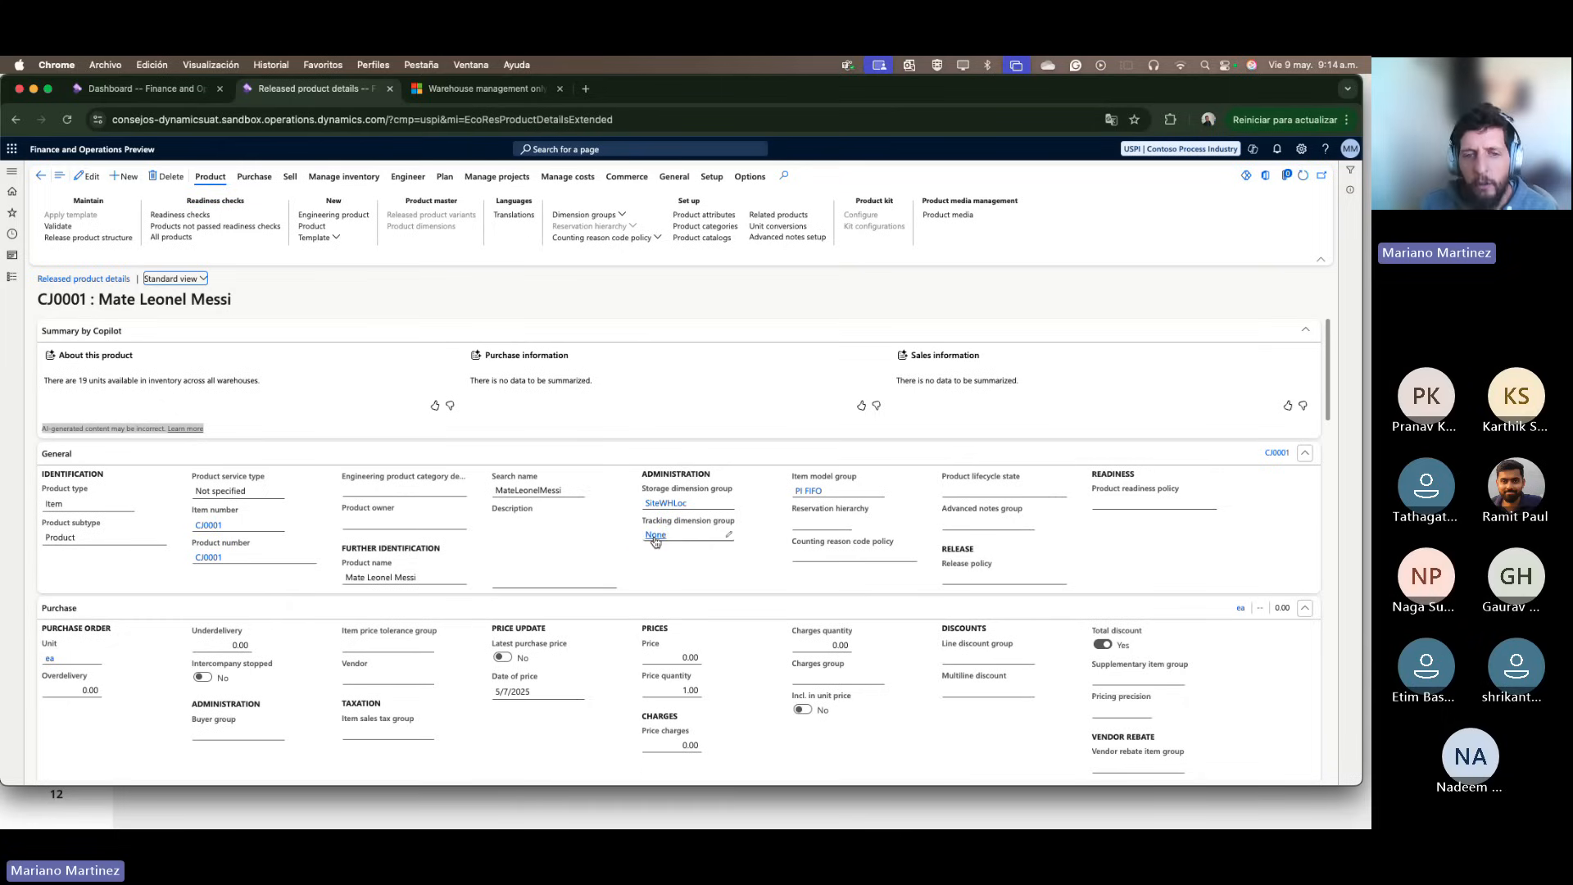
Step: Examine the released product's storage and tracking dimension groups, item model group and warehouse settings, and return to the purchase order
mouse_move(656, 542)
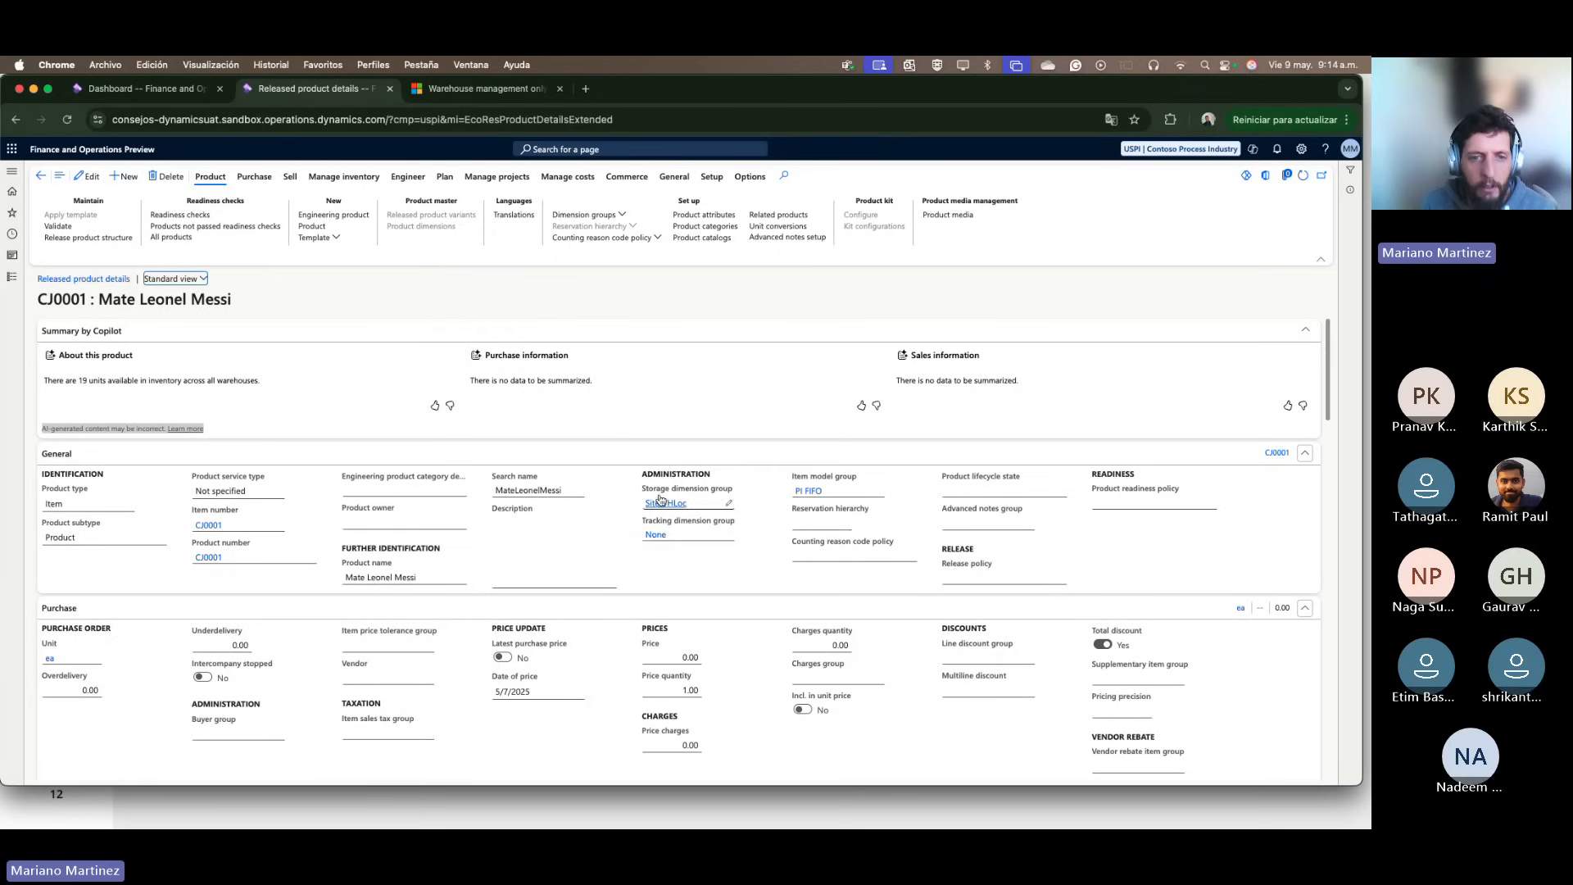
scroll(754, 537, "down", 3)
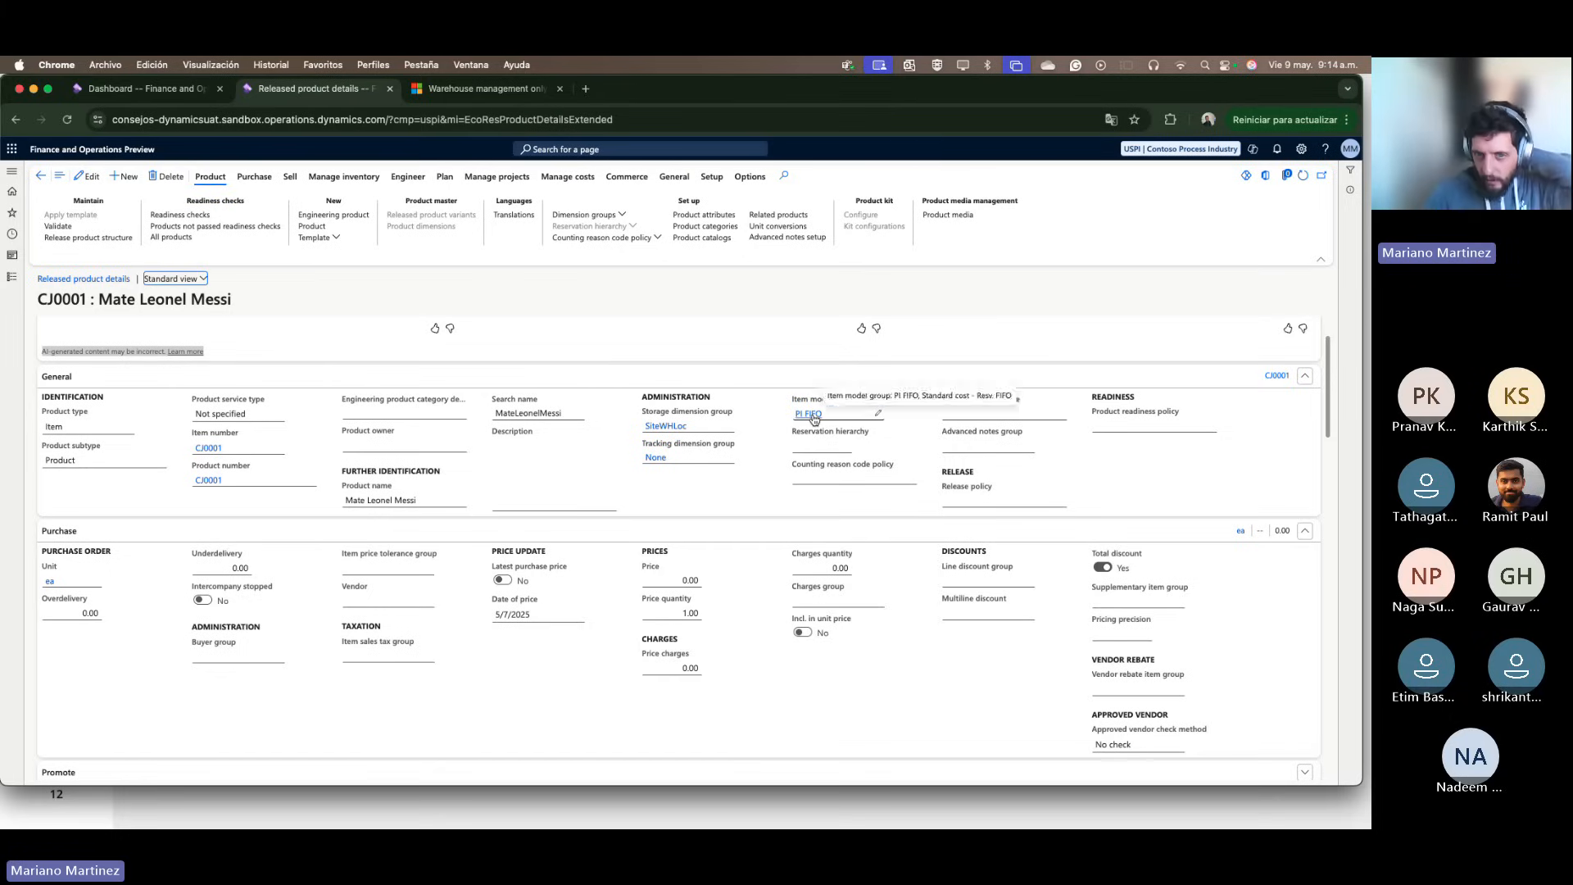
scroll(814, 420, "down", 10)
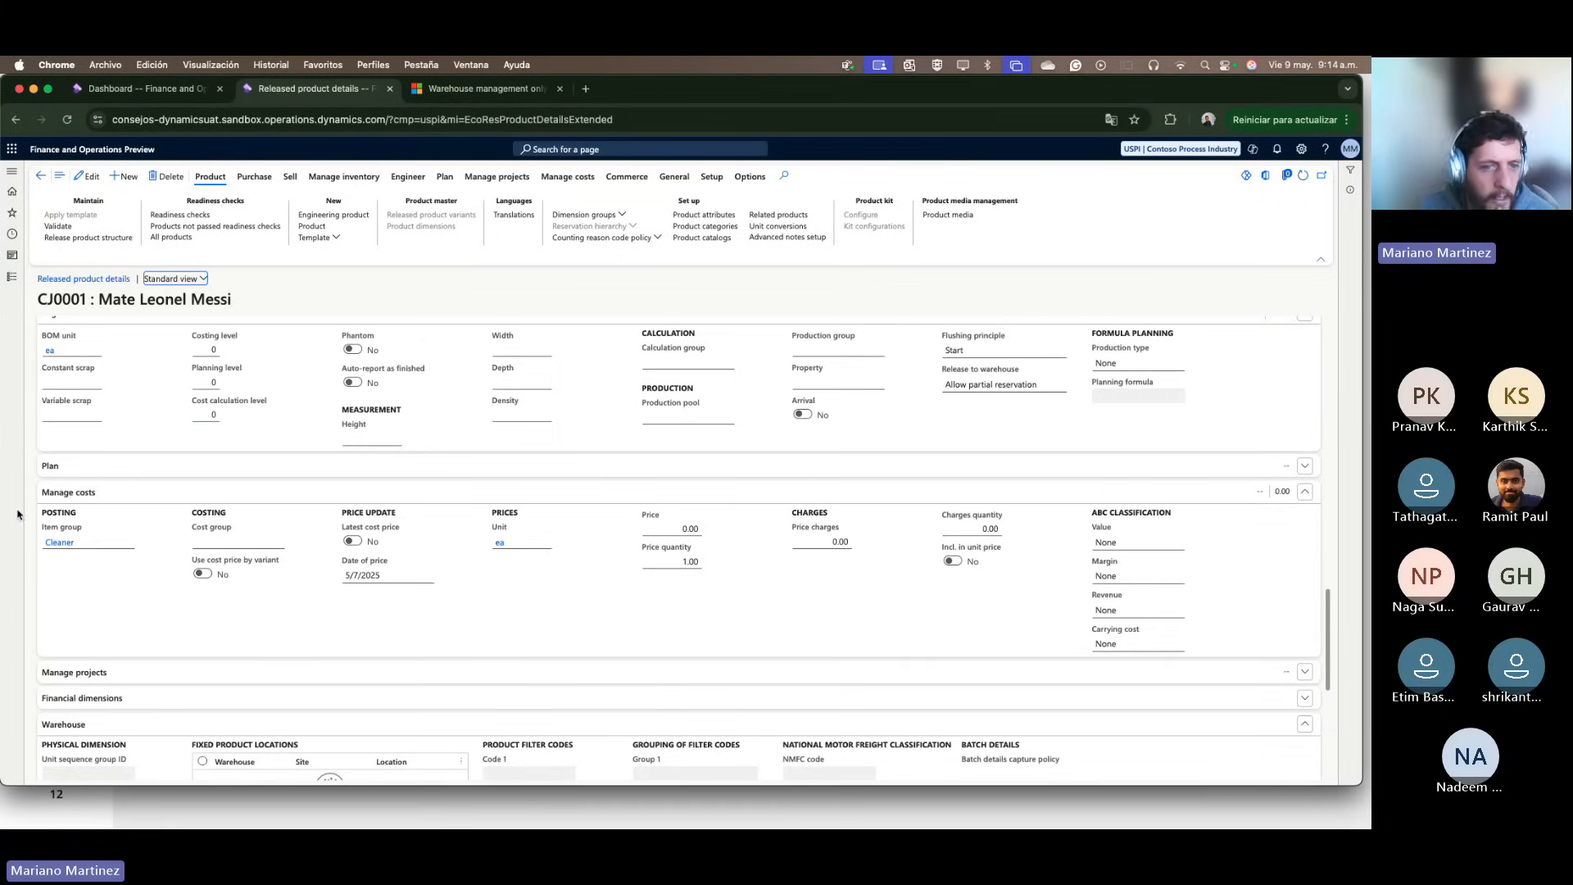
scroll(162, 538, "down", 4)
scroll(162, 538, "up", 4)
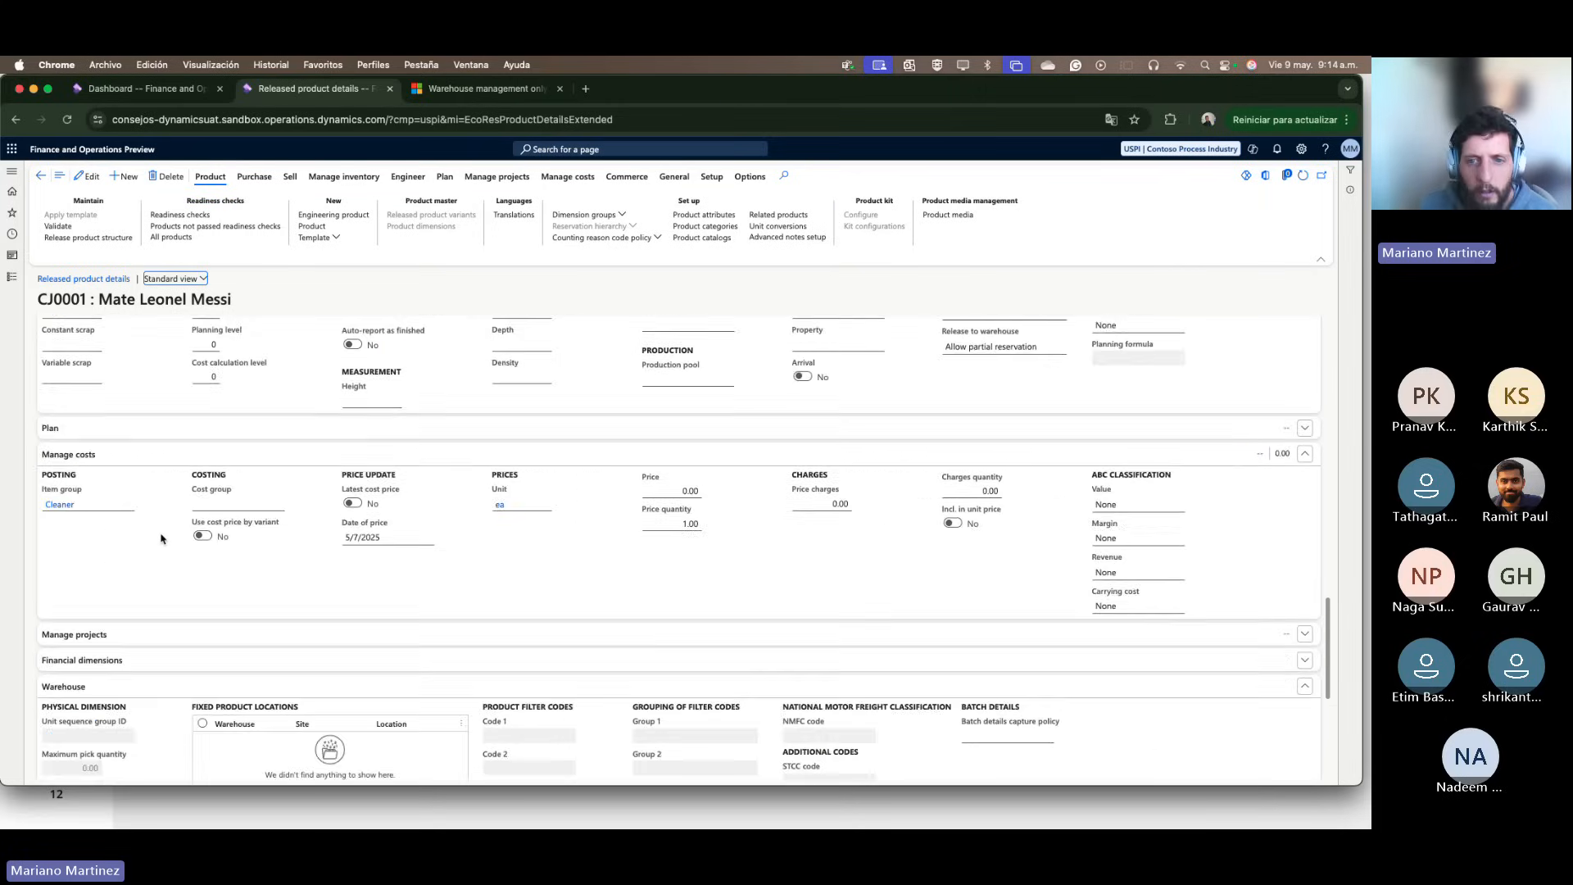
scroll(161, 539, "up", 8)
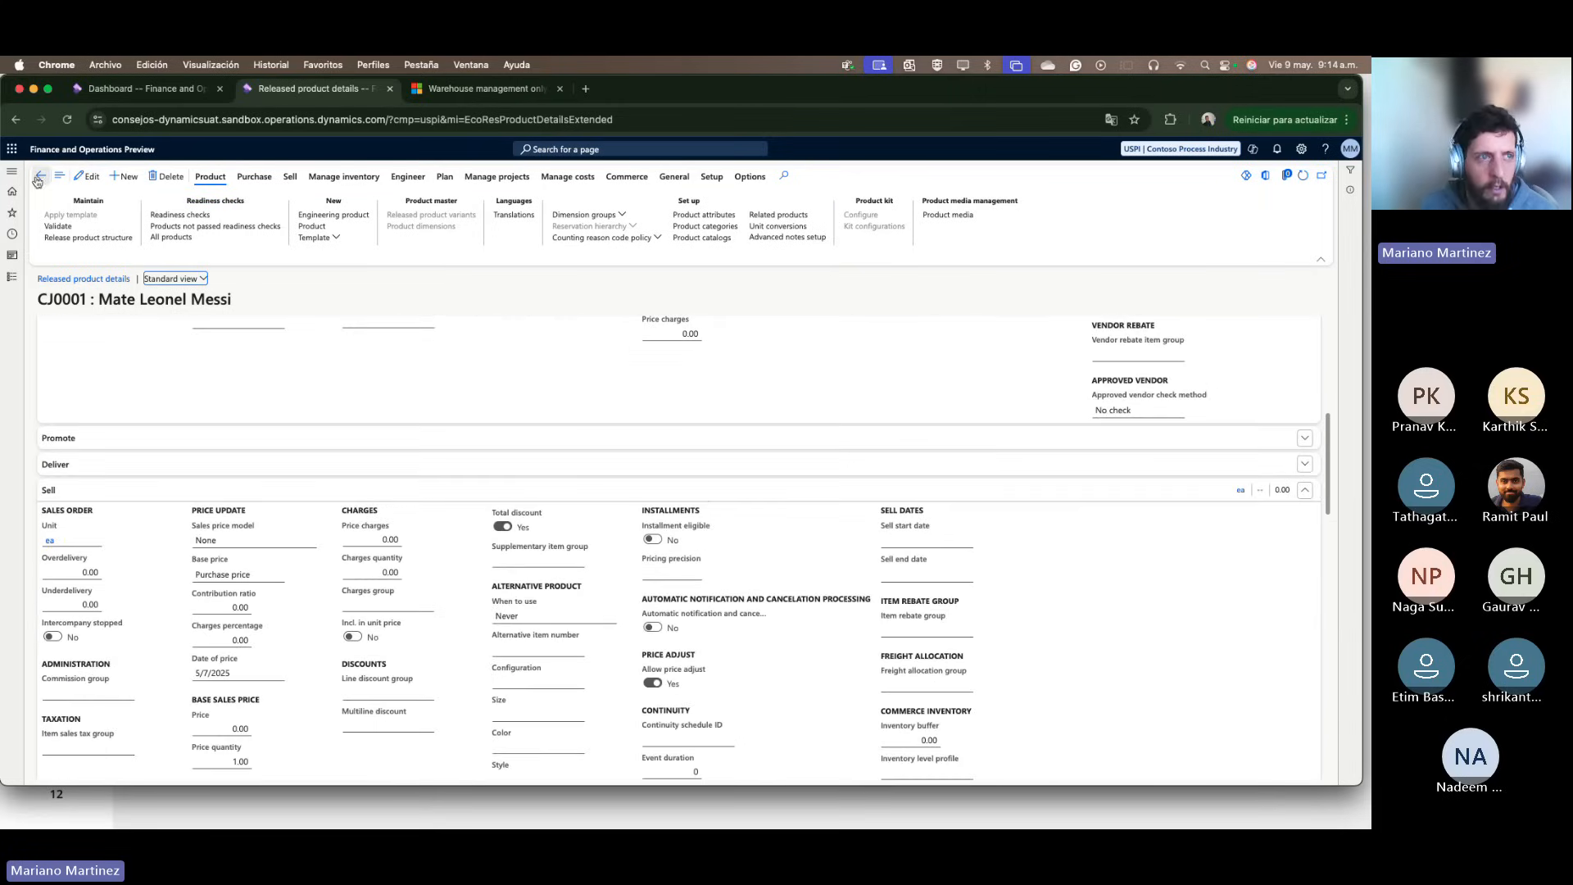
left_click(37, 179)
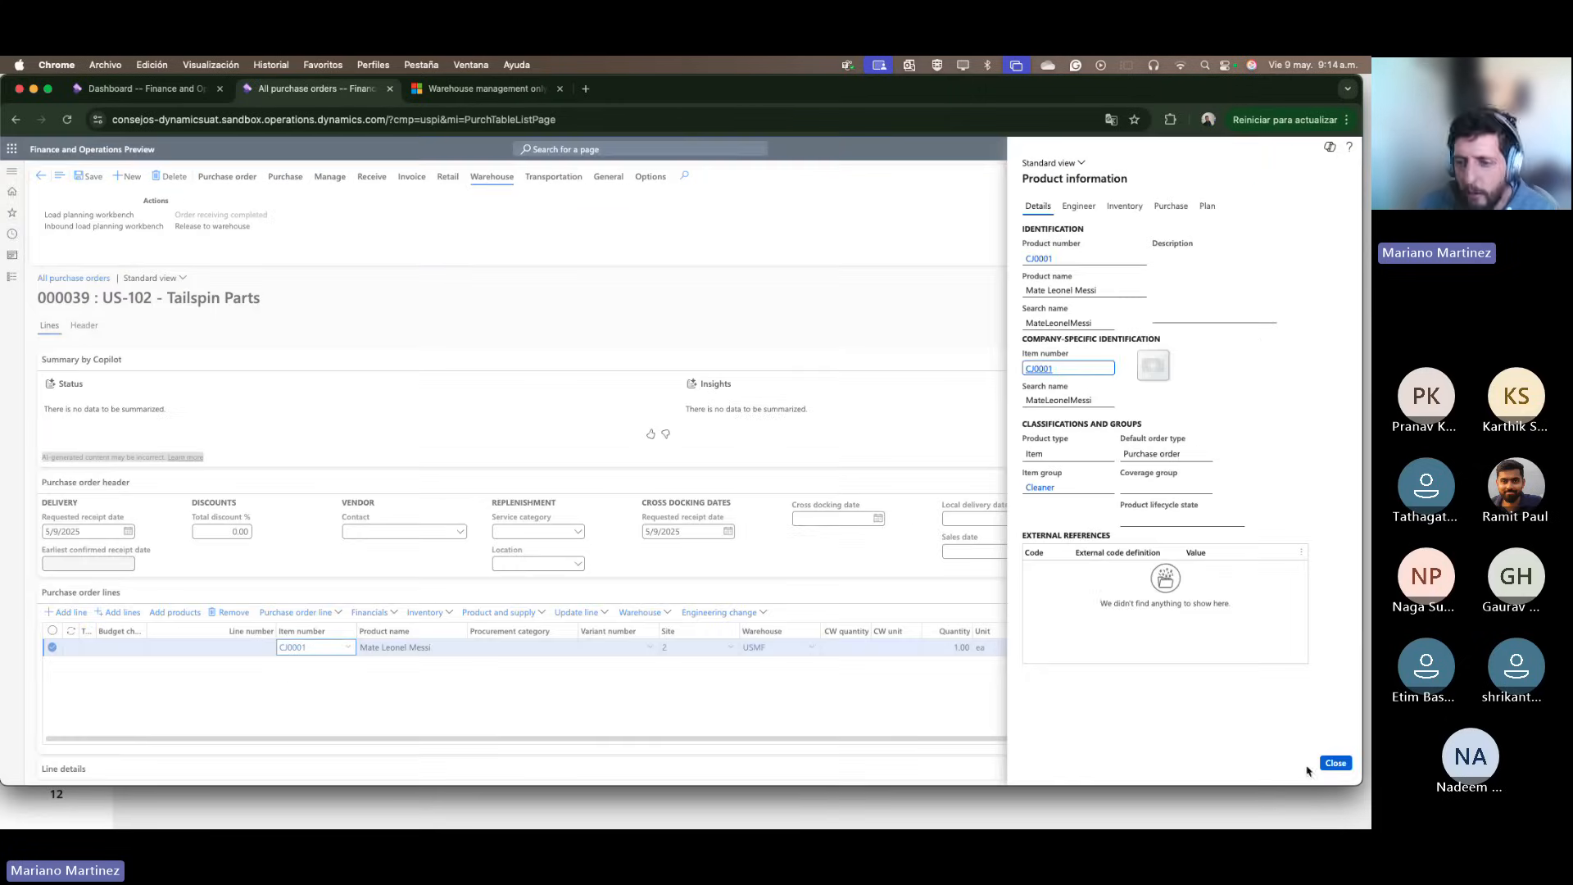
left_click(1331, 763)
Step: Set the CJ0001 line's quantity to 10 and its unit price to 50
left_click(953, 647)
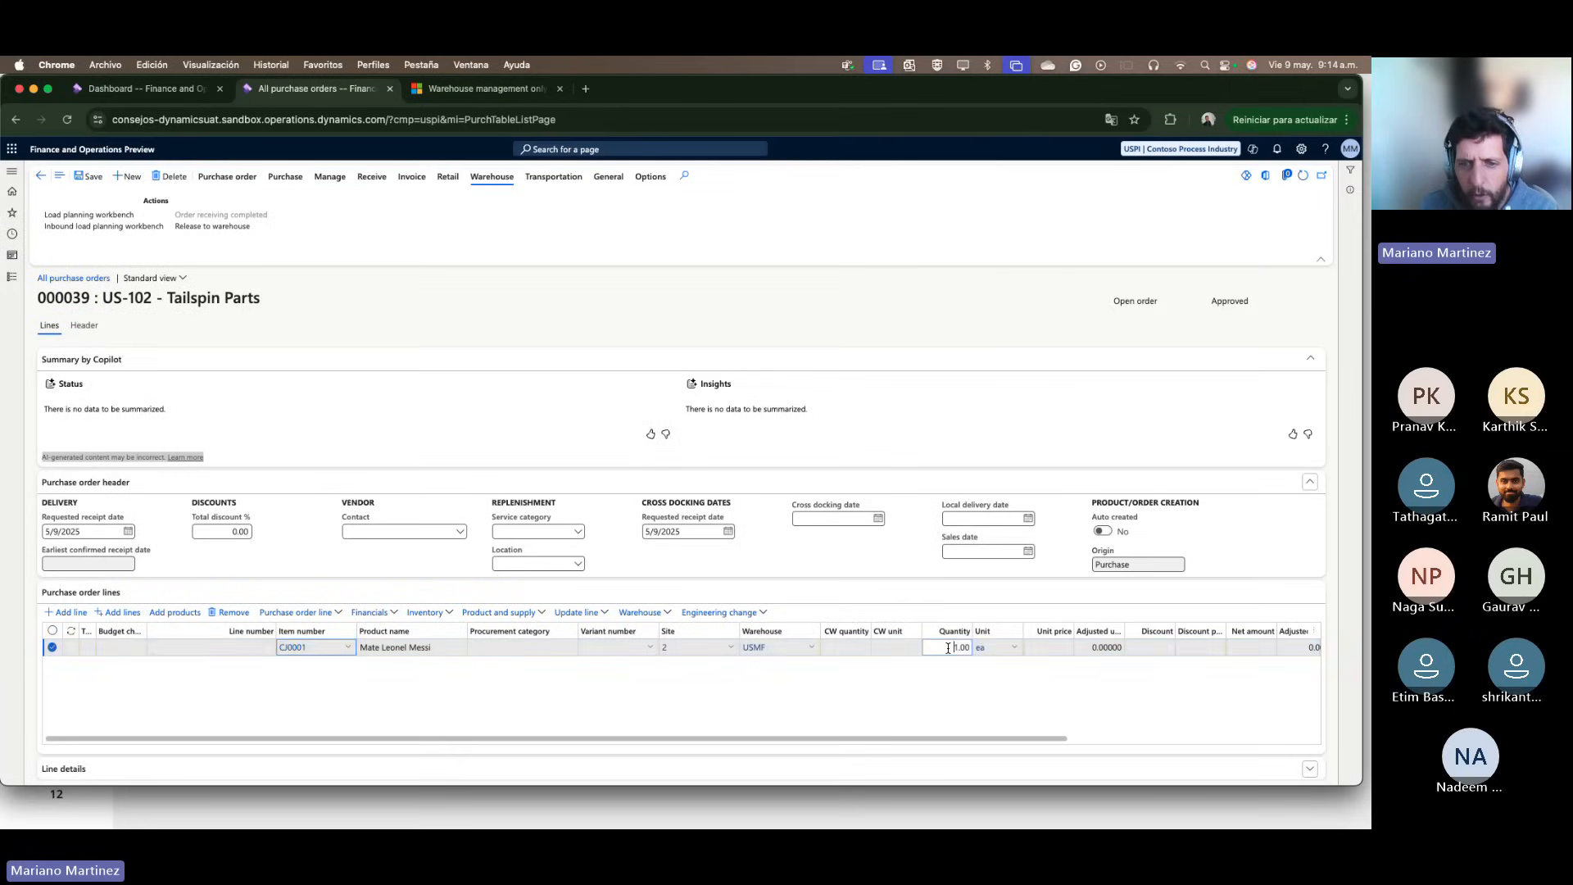
type("10")
key("Tab")
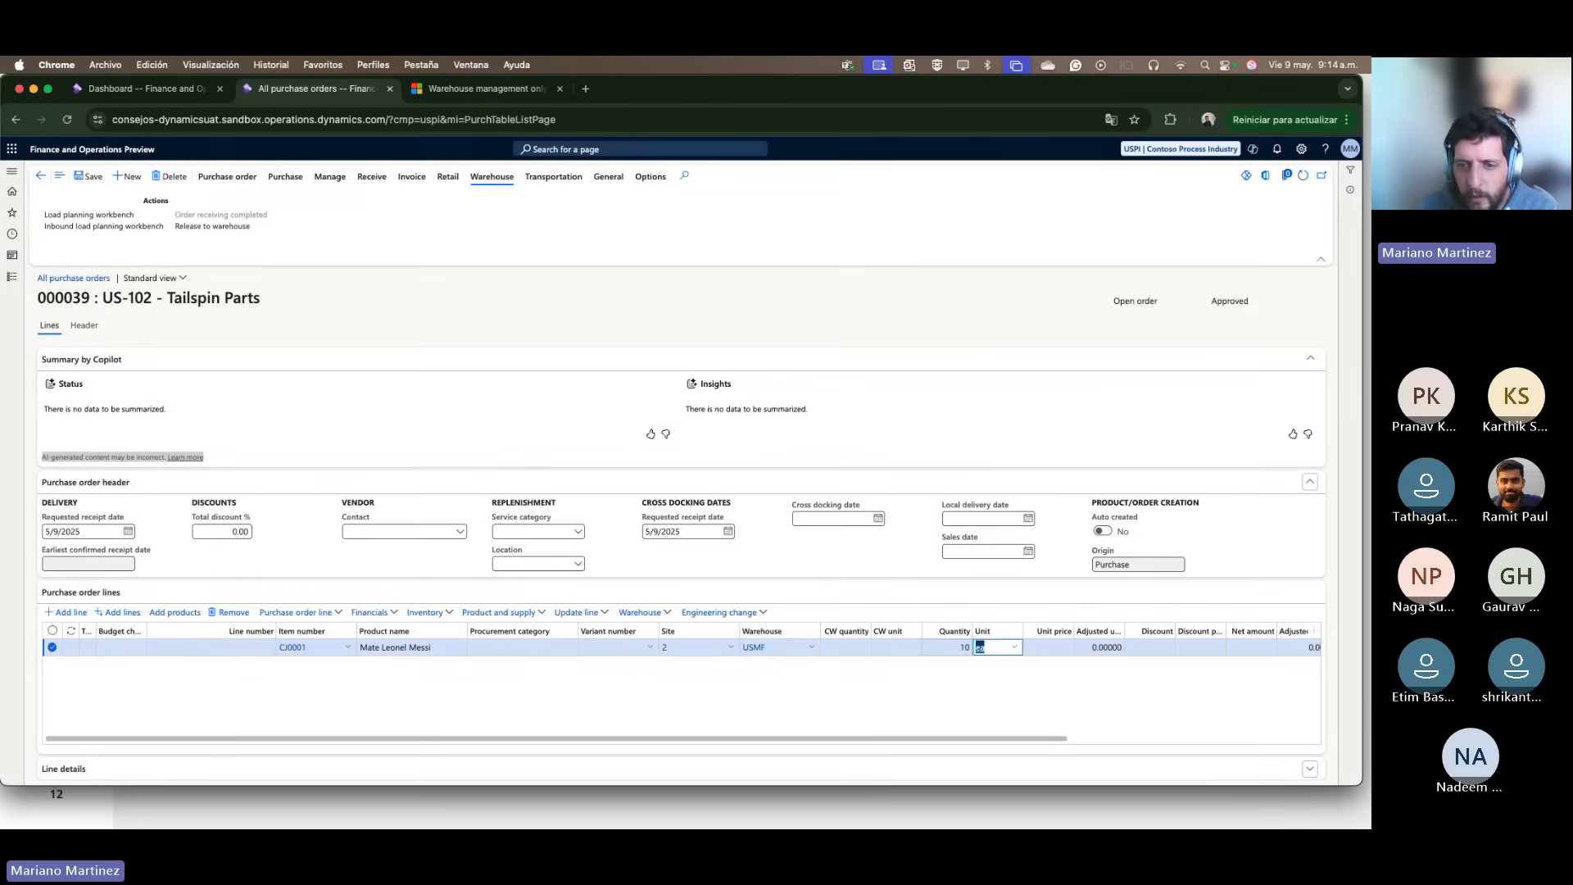
key("Tab")
type("5")
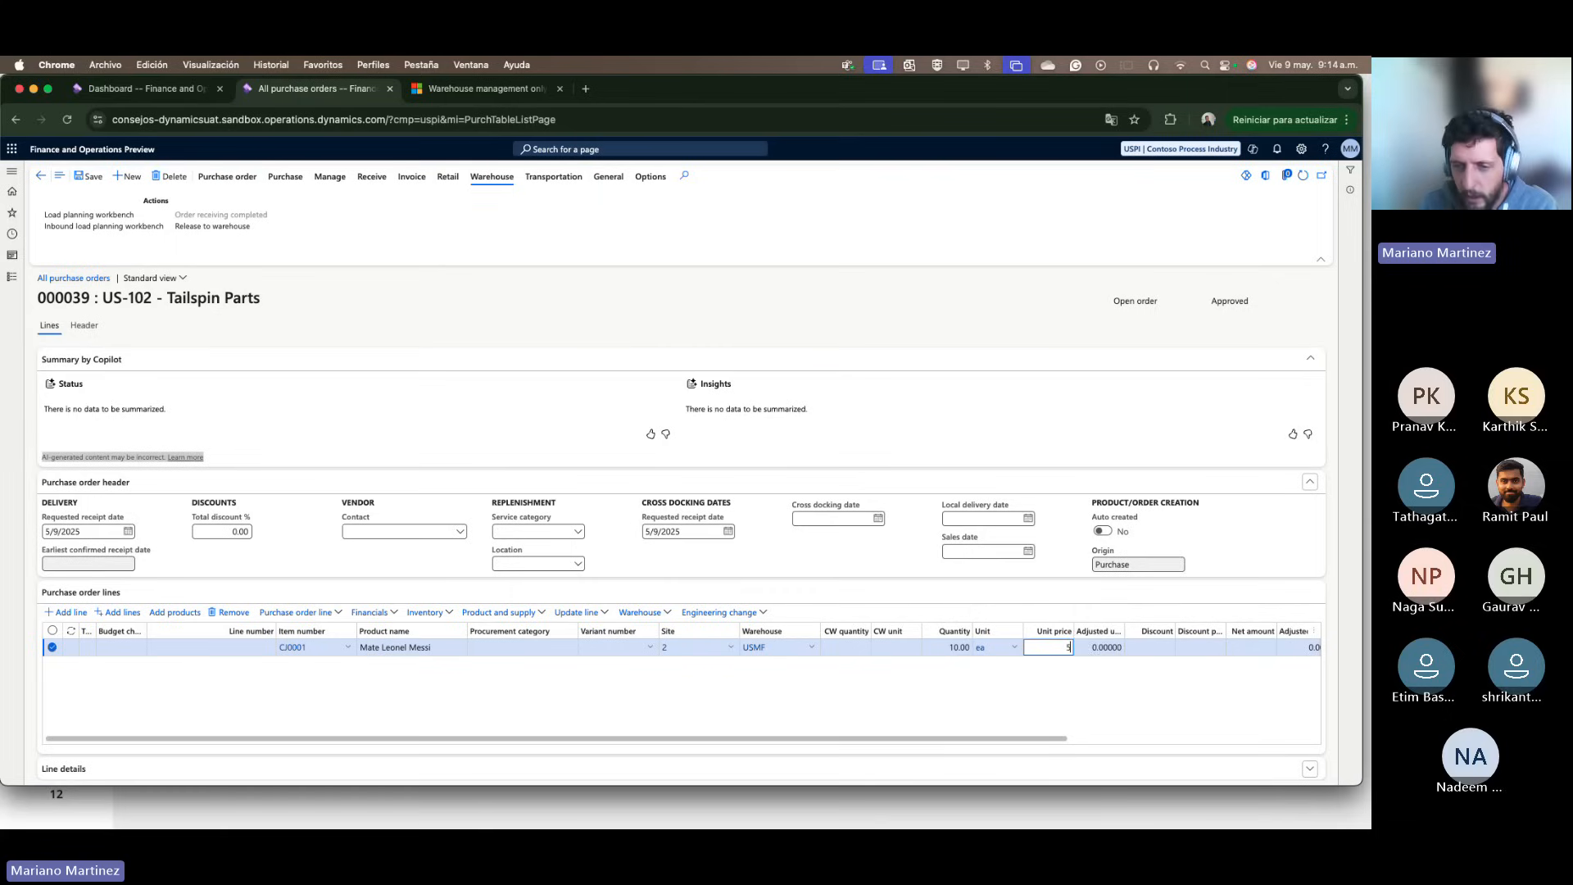
type("0")
key("Tab")
right_click(1050, 607)
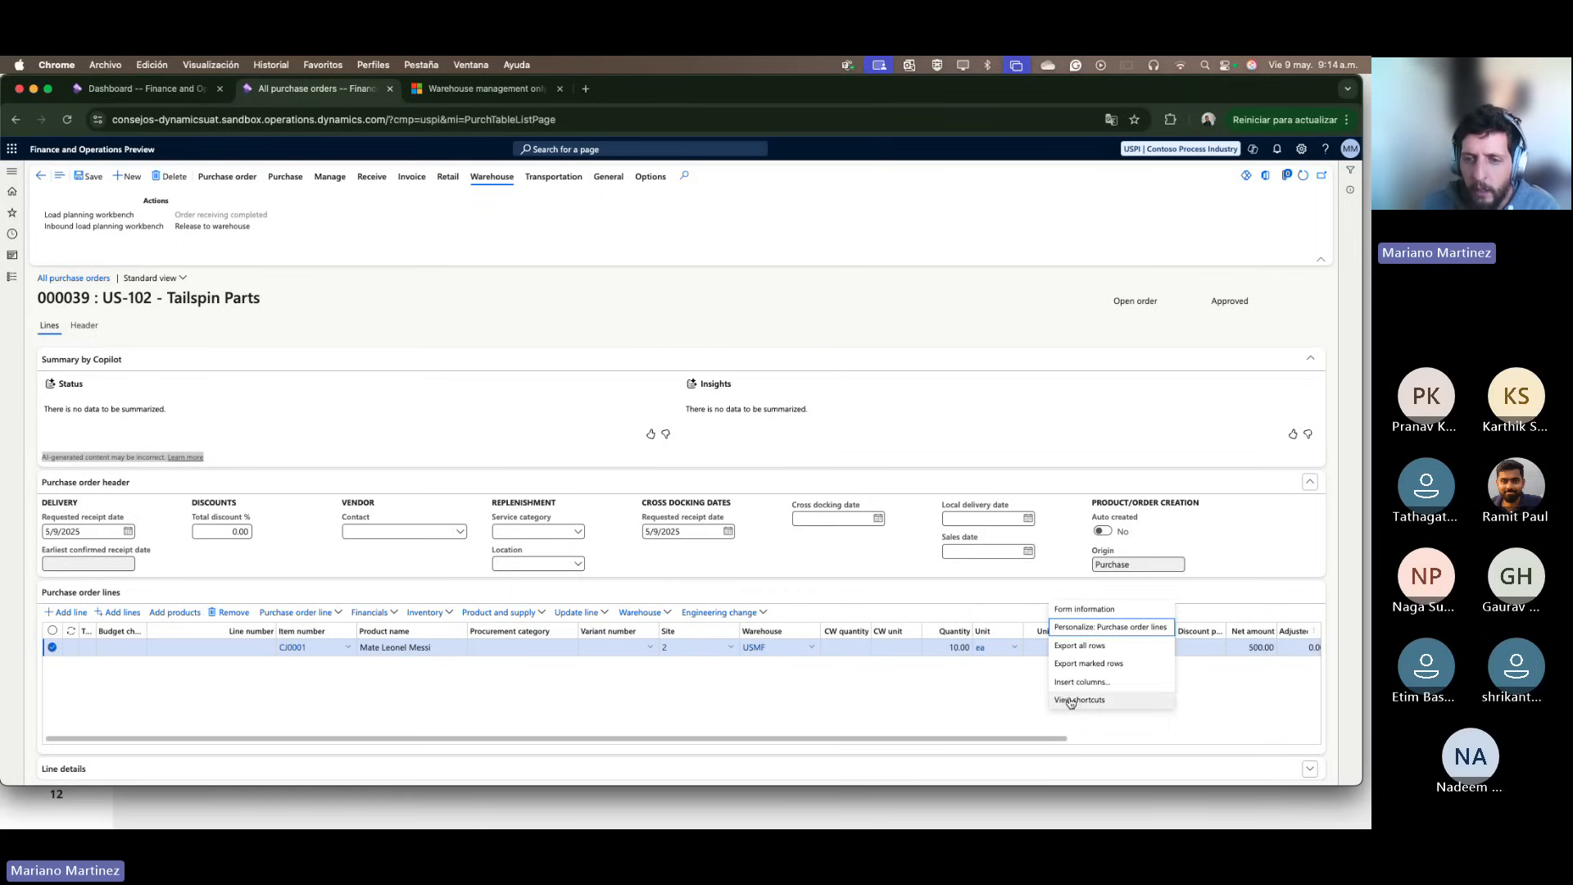
left_click(976, 702)
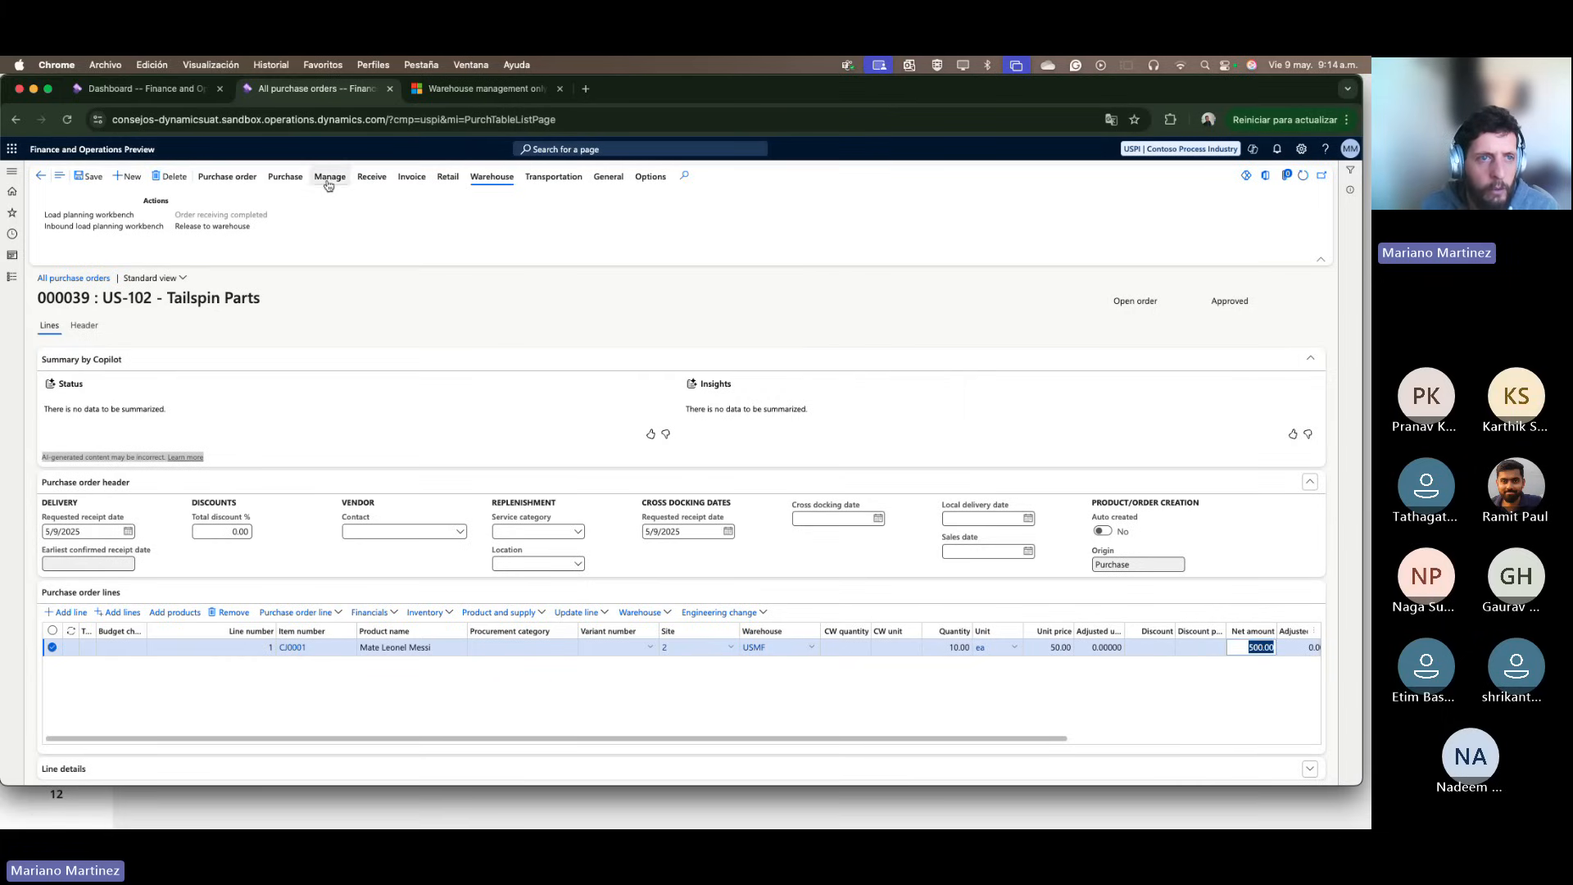
Step: Confirm the purchase order and release it to the warehouse
left_click(285, 177)
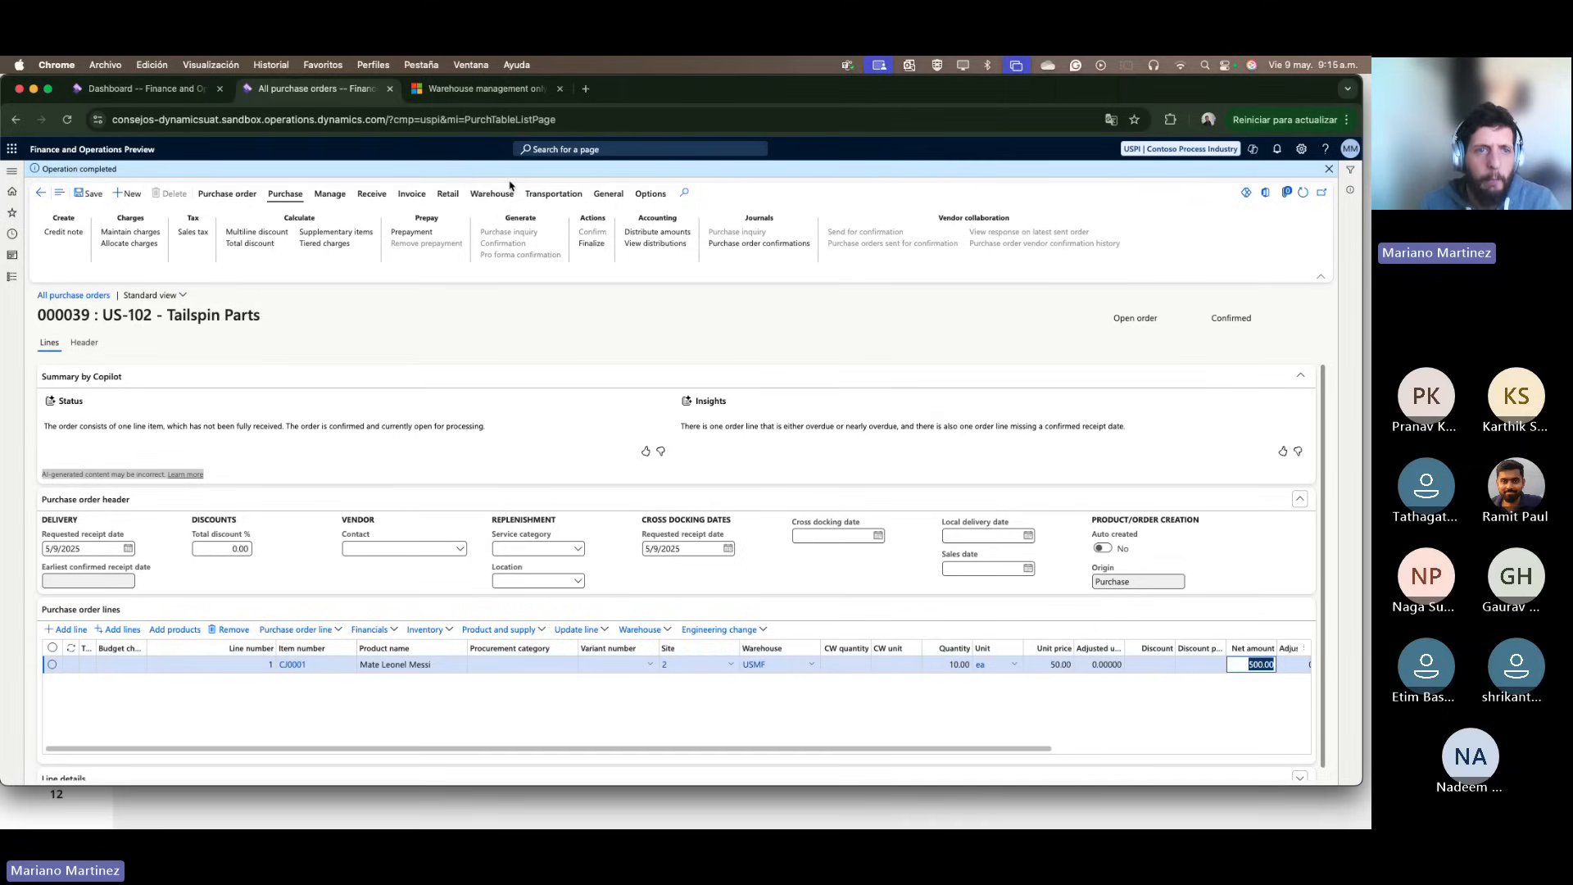
left_click(492, 195)
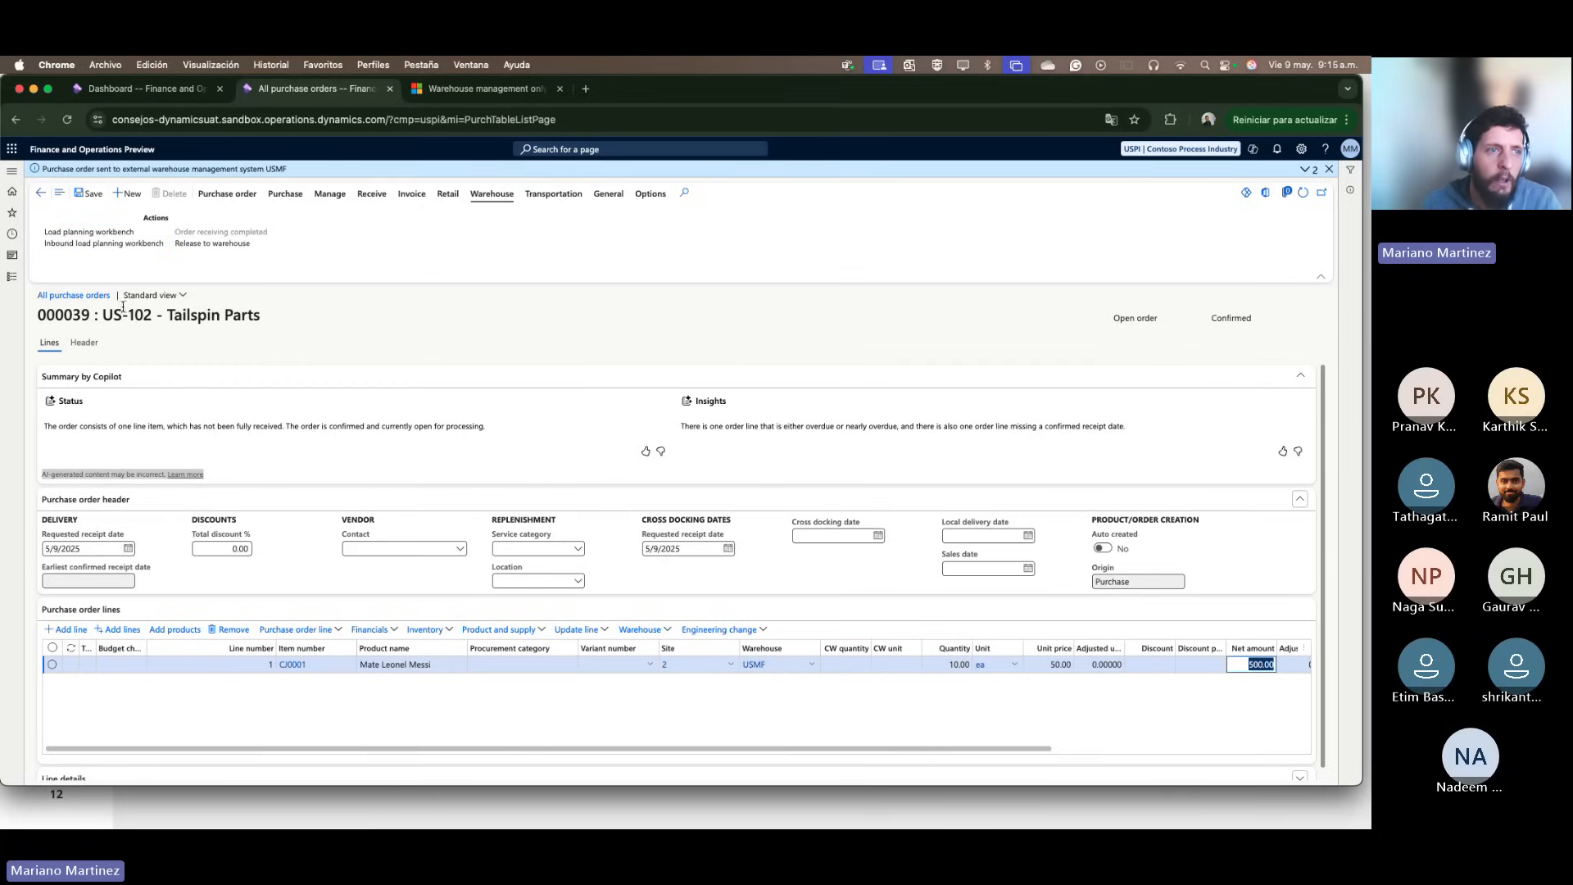
left_click(47, 176)
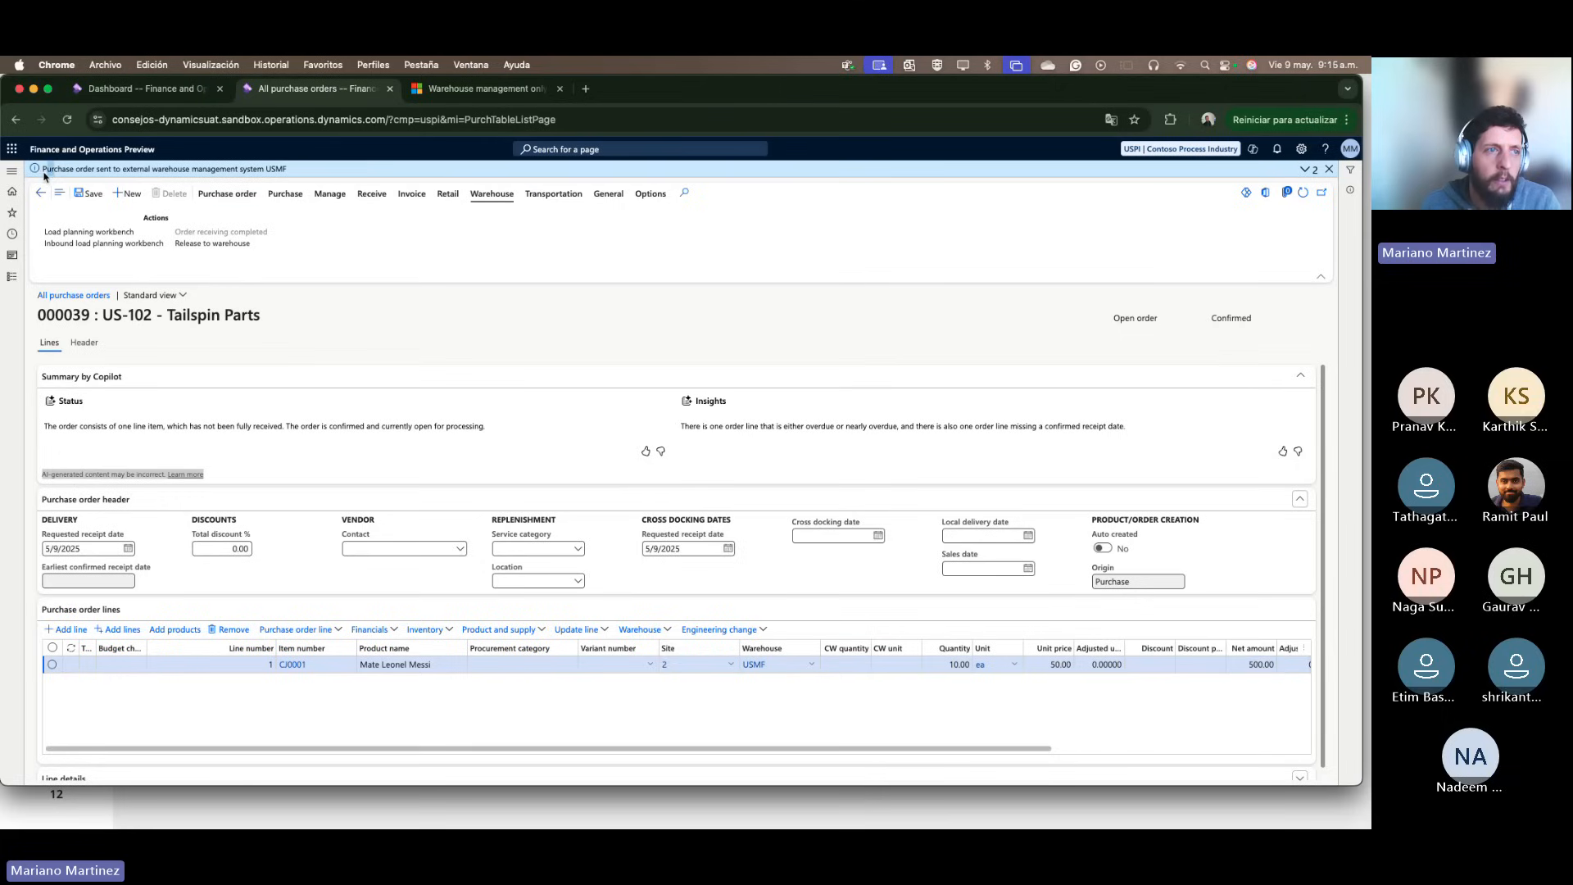
Step: Switch to the USMF company, list the warehouse's inbound shipment order messages and open the one with Received status
left_click_drag(43, 173, 302, 177)
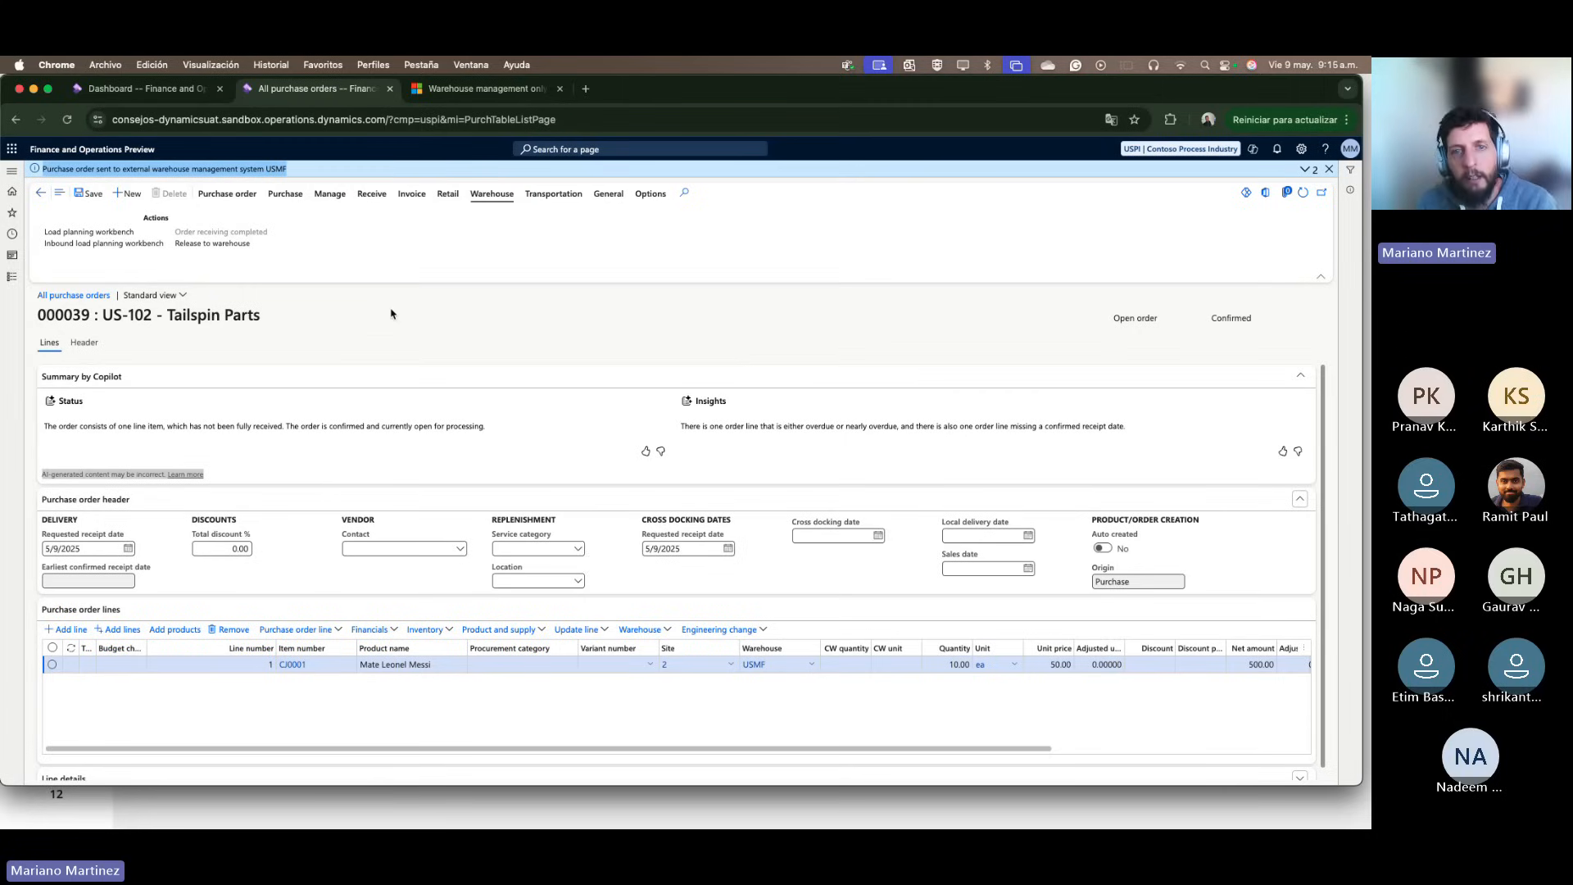
left_click(174, 92)
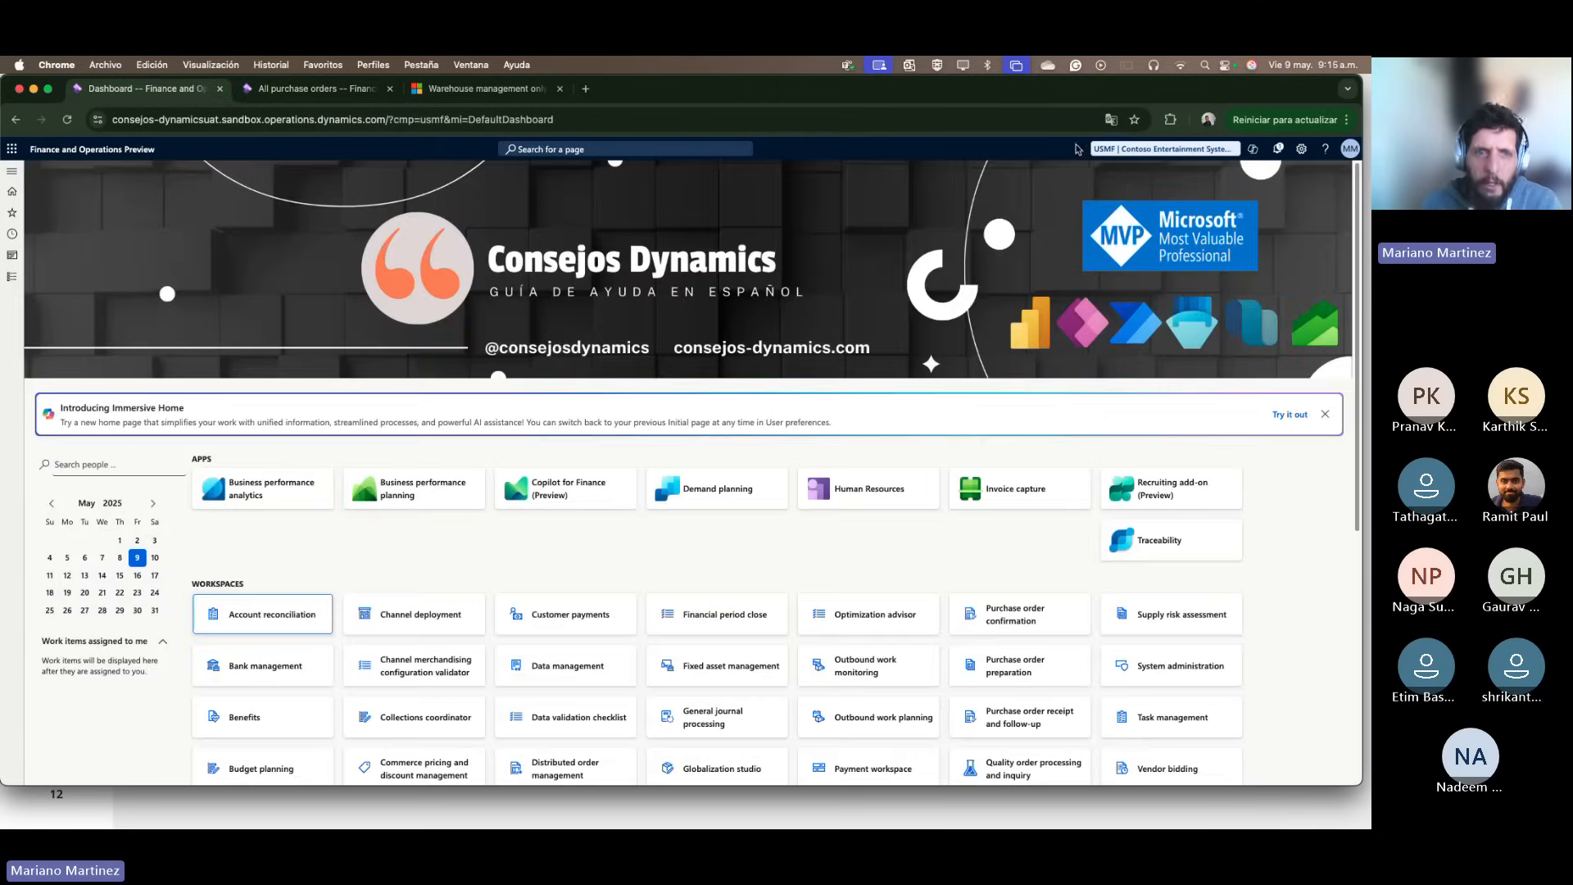
left_click(11, 277)
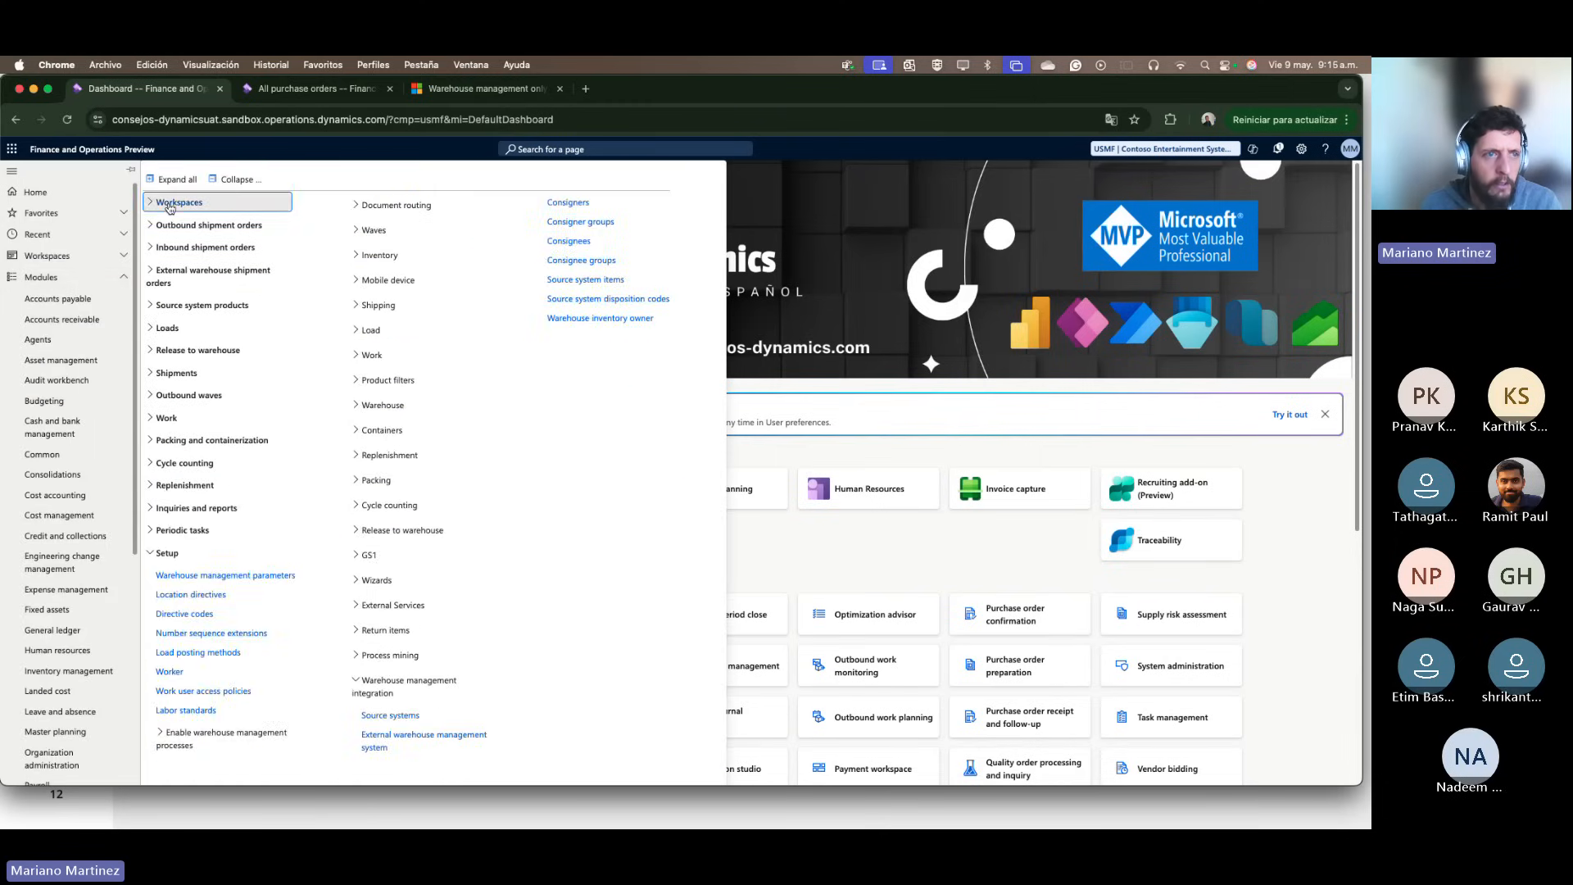
left_click(279, 554)
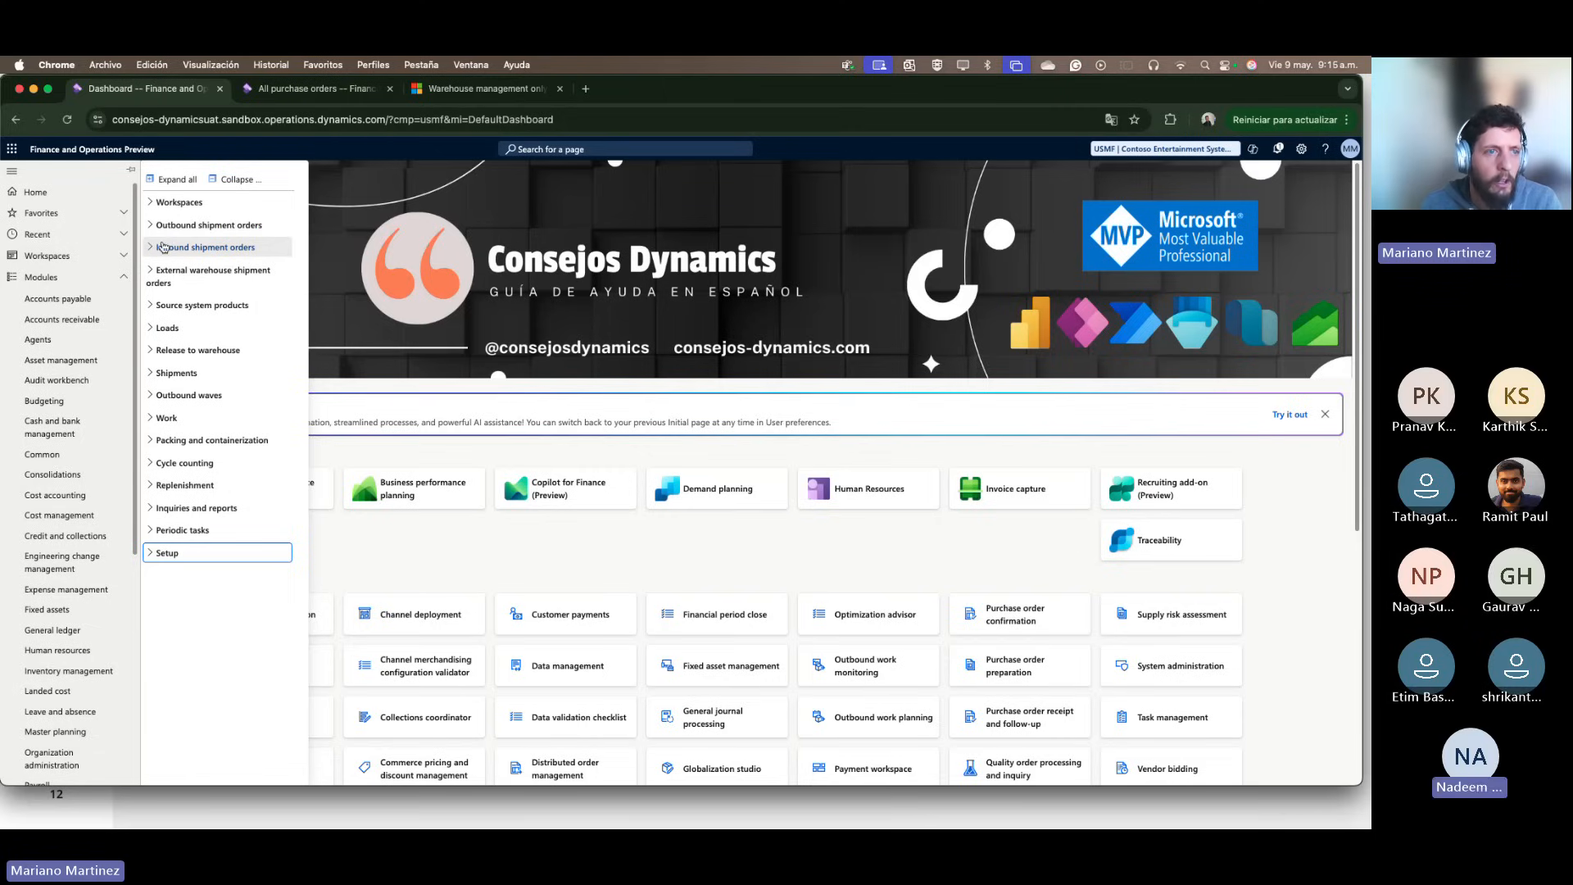
left_click(174, 248)
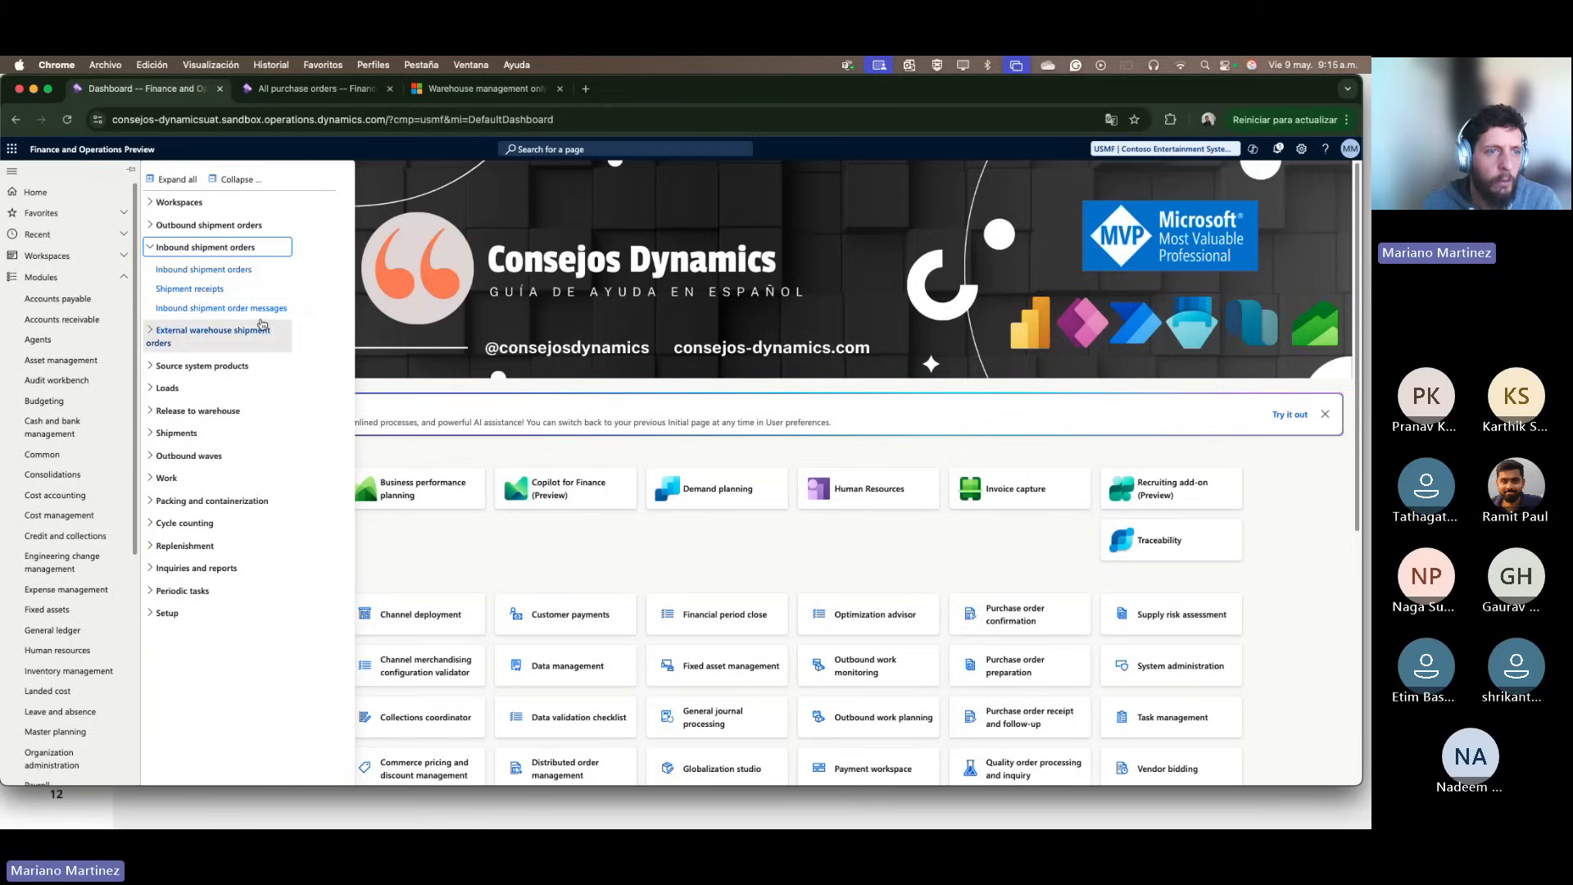
left_click(205, 308)
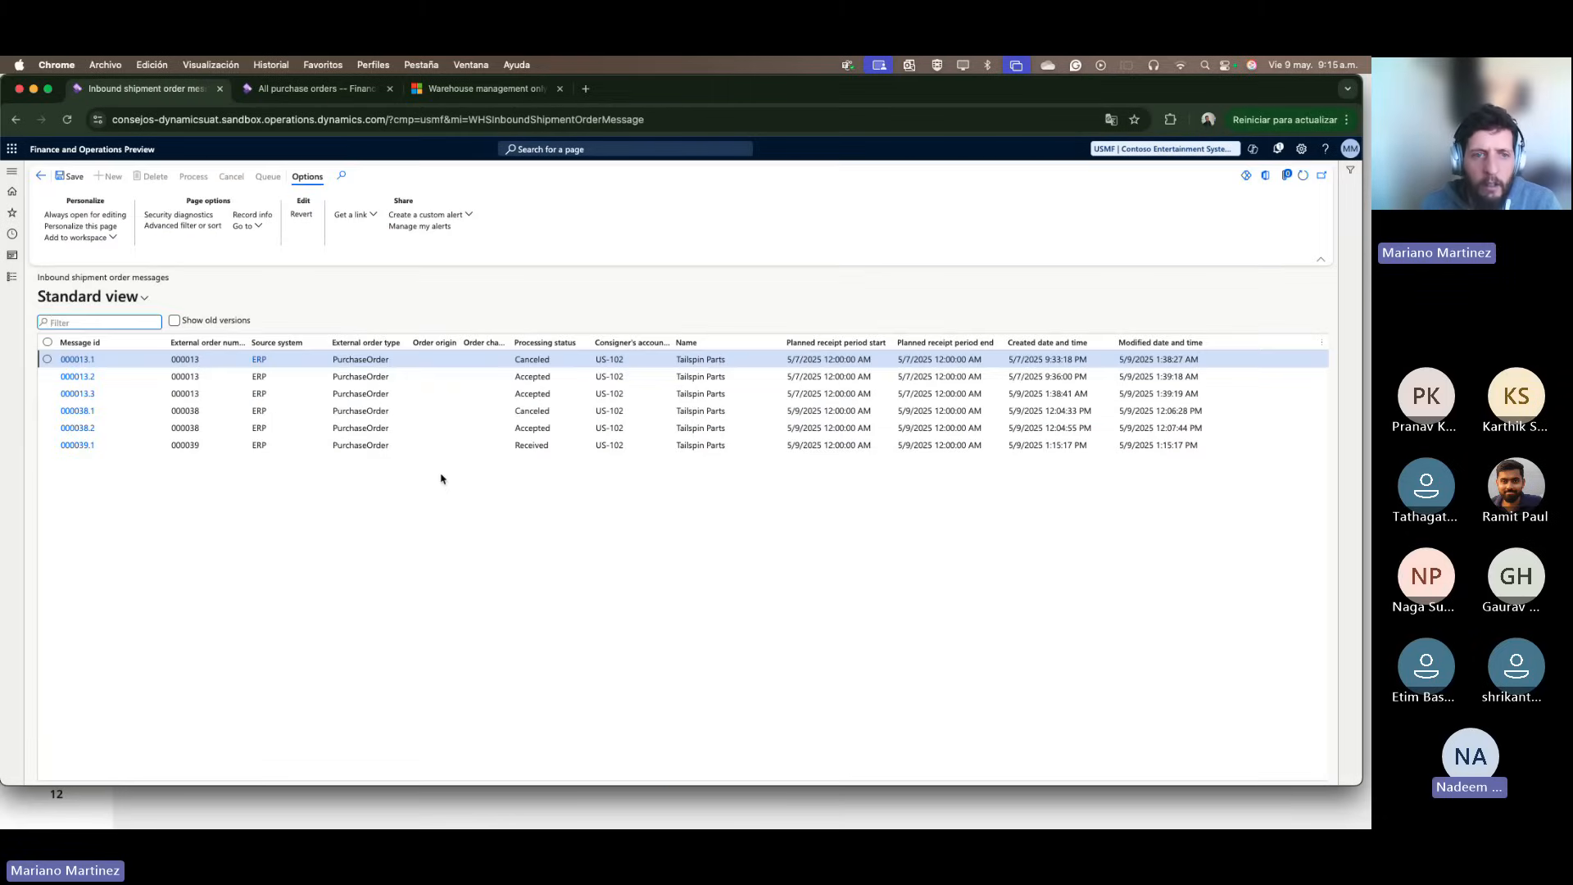
left_click(469, 445)
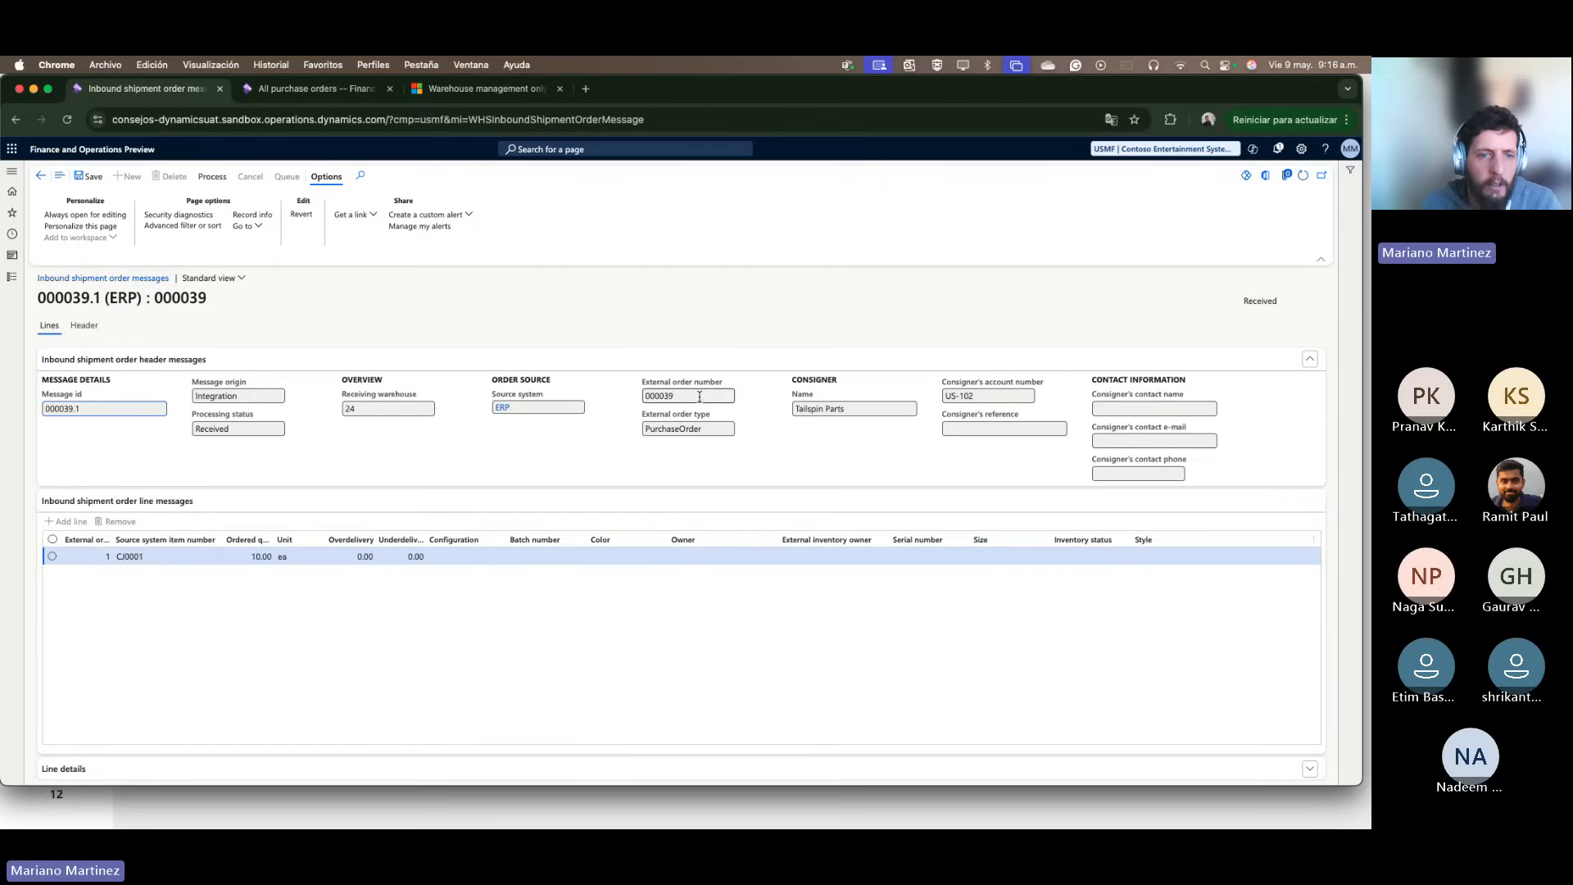
Step: Compare the message's external order number with the number of the USPI purchase order
left_click_drag(676, 396, 640, 402)
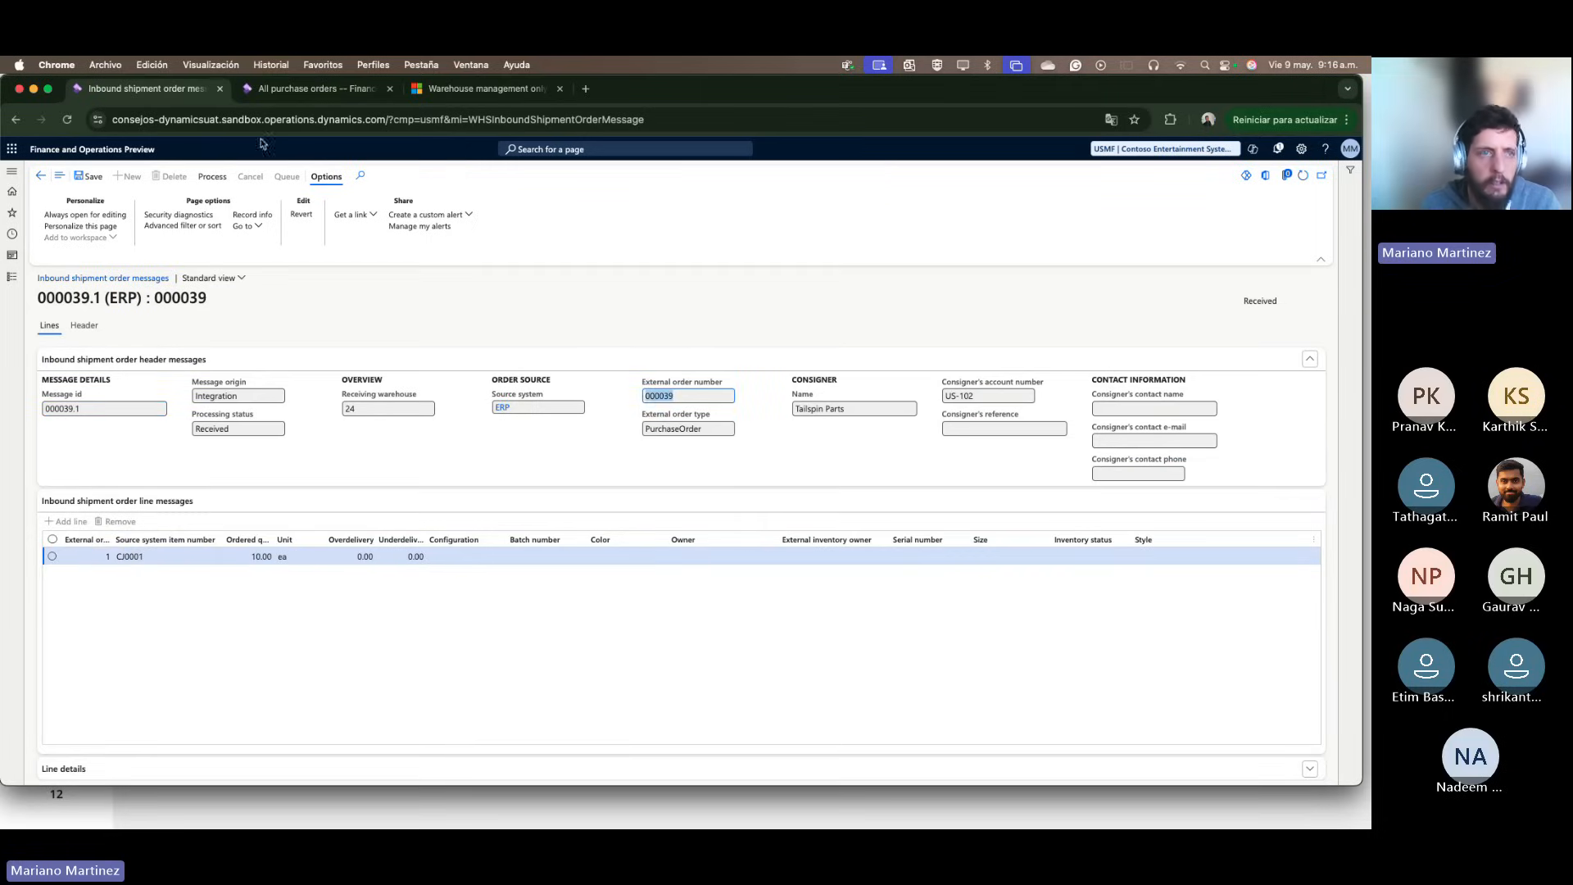
left_click(316, 89)
double_click(49, 314)
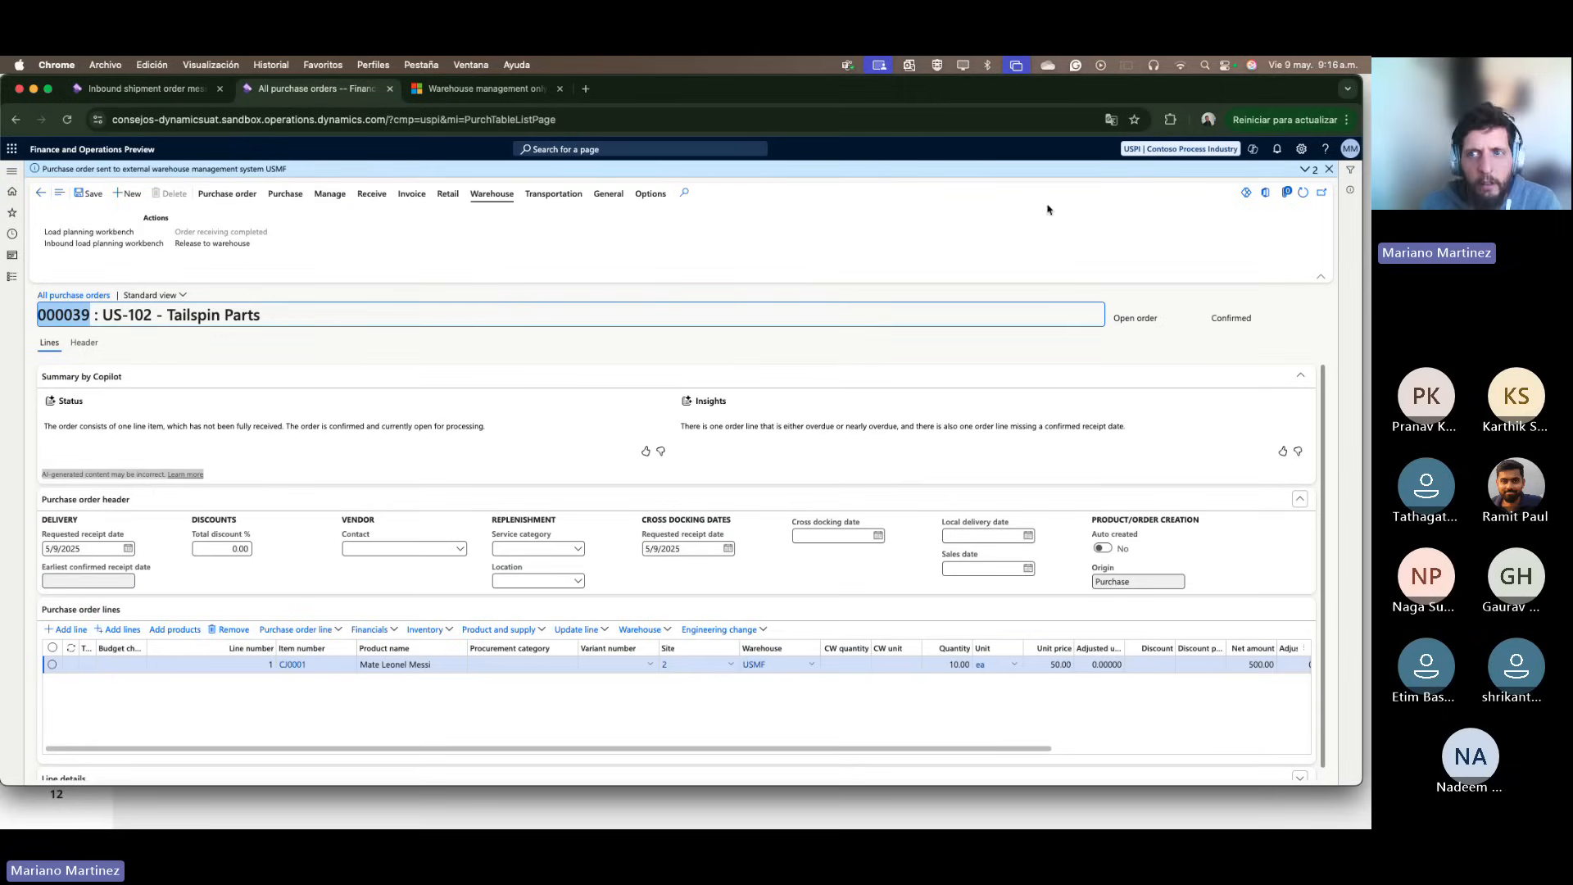
left_click(141, 90)
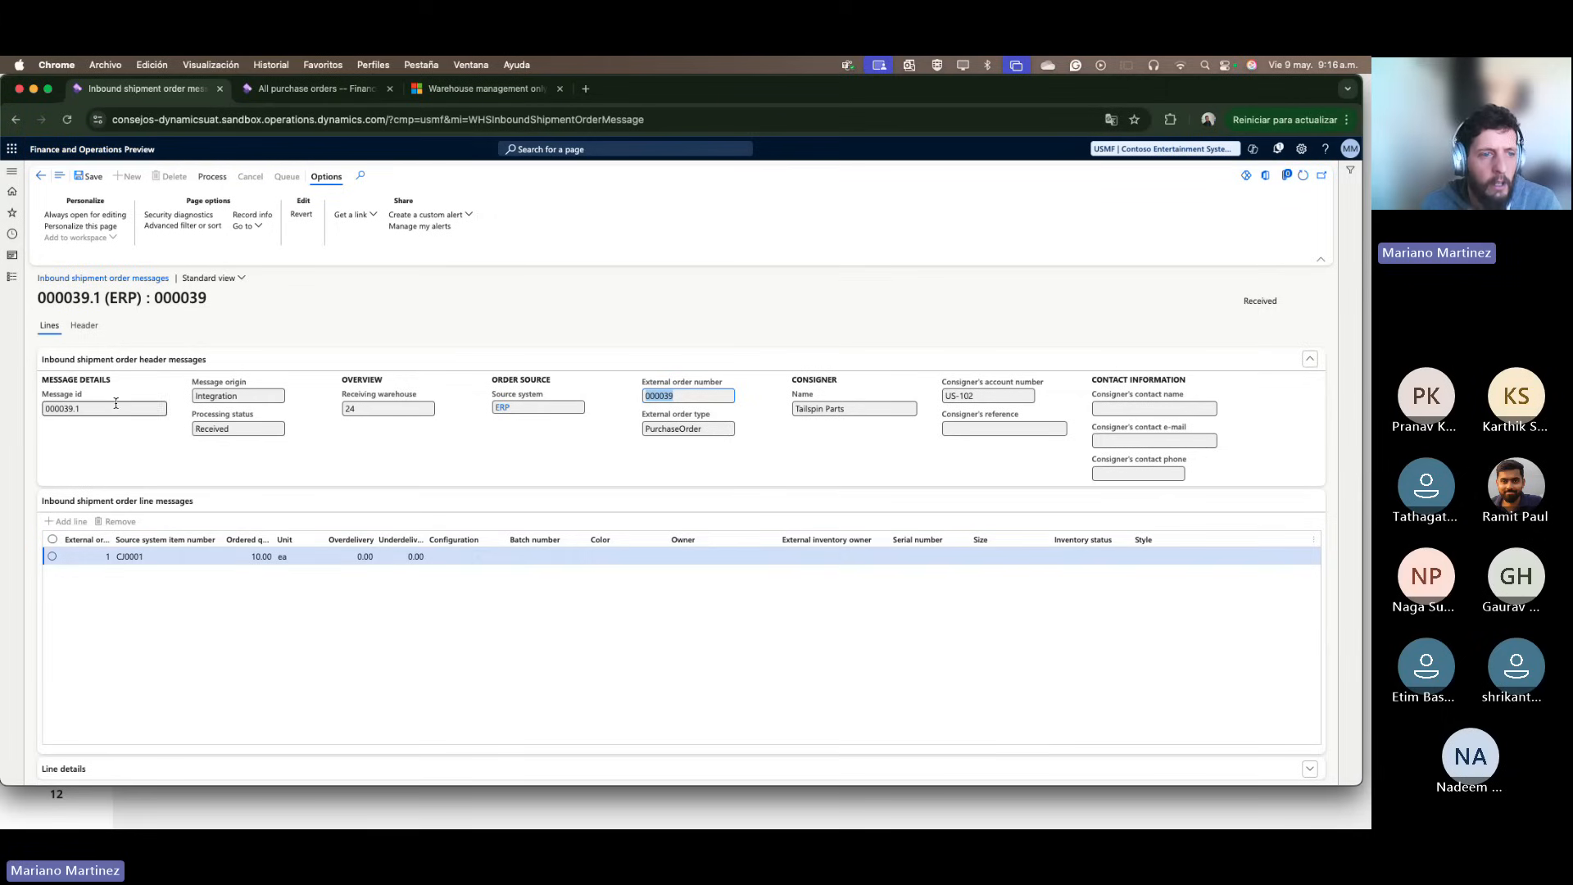
Step: Examine the message's receiving warehouse, source system, consigner name and consigner account number
left_click(385, 408)
left_click(533, 413)
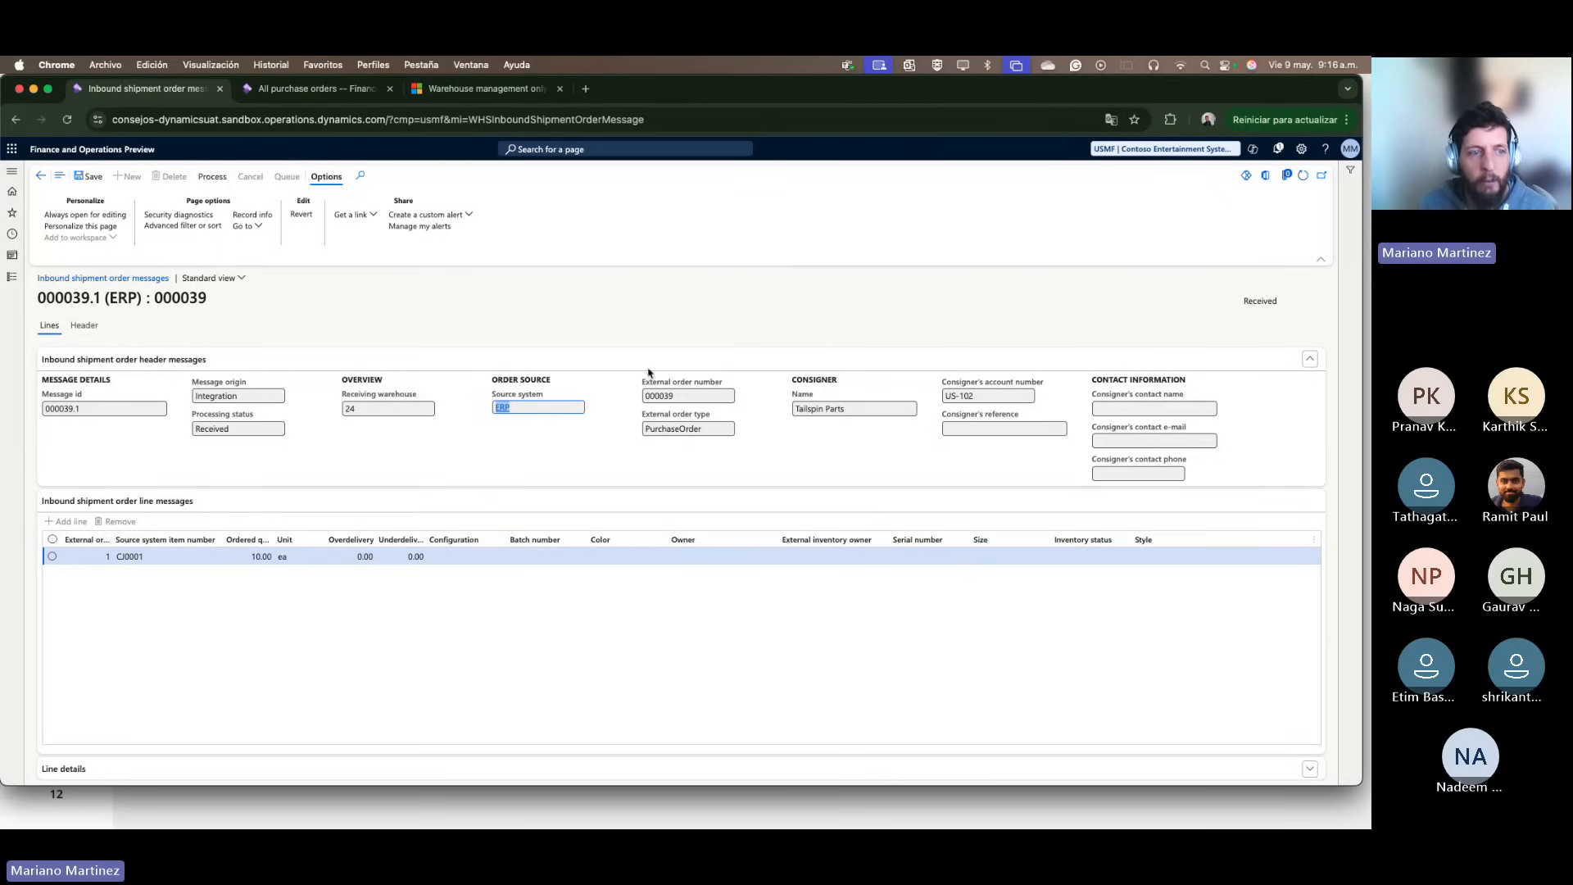
left_click(853, 415)
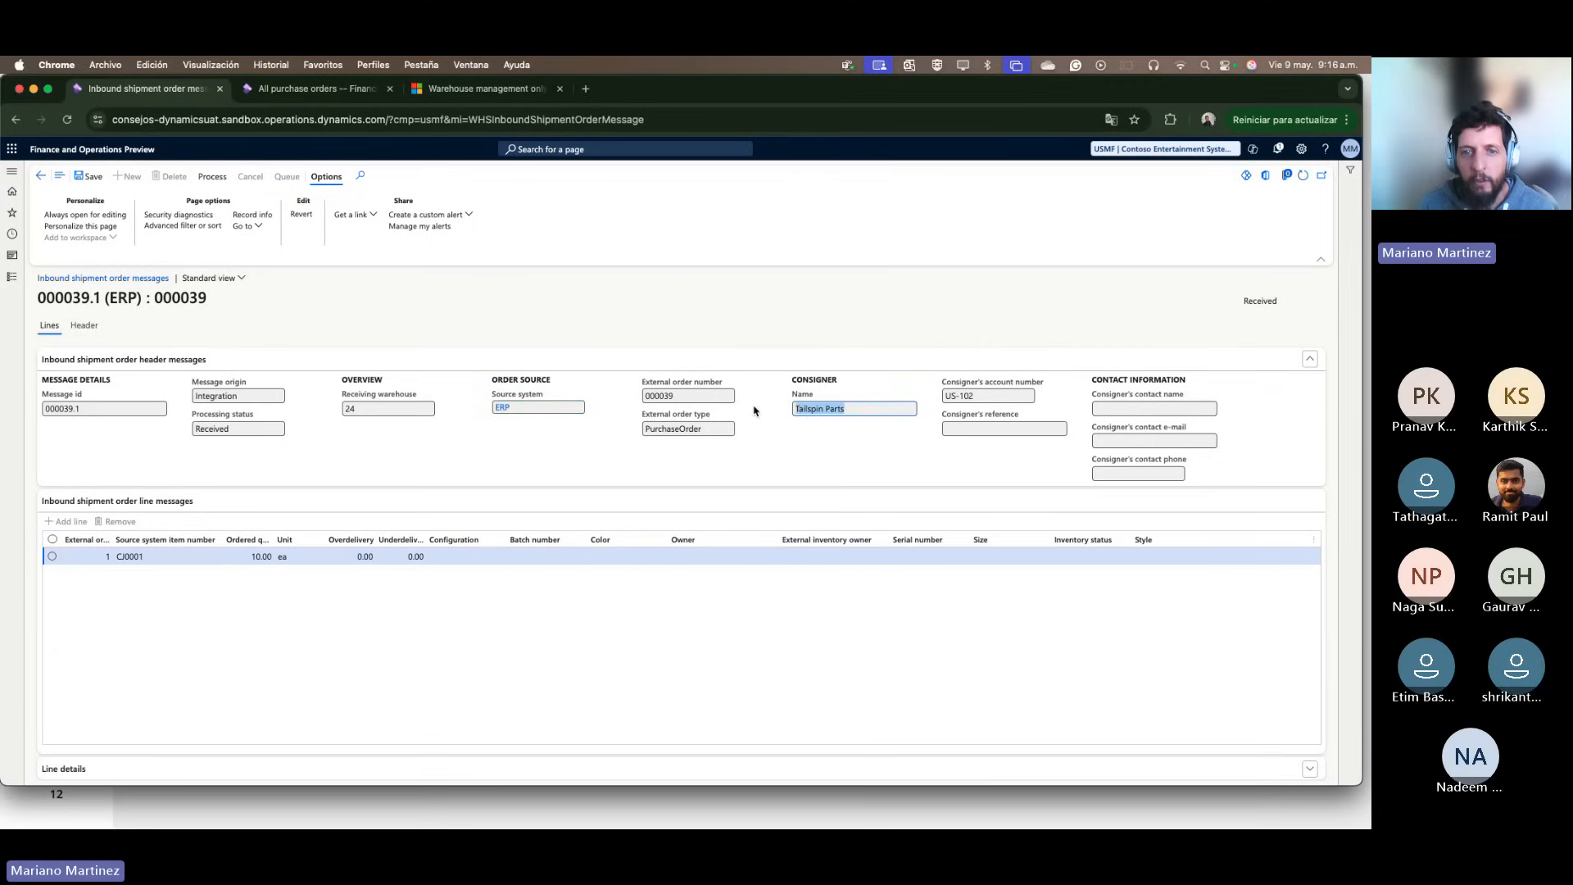
key("Tab")
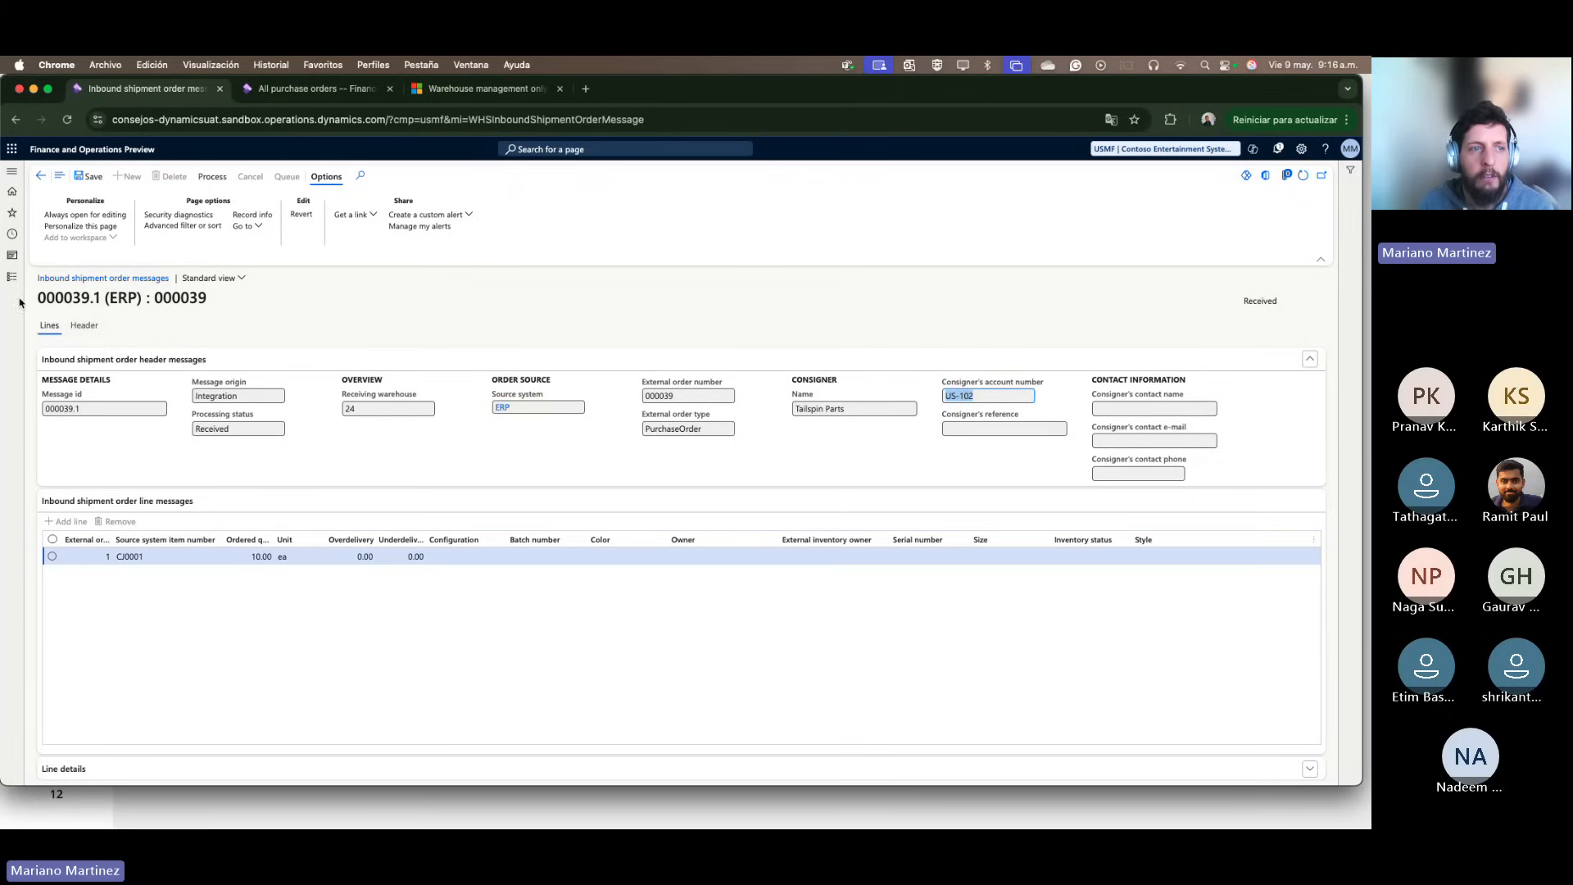
left_click(607, 649)
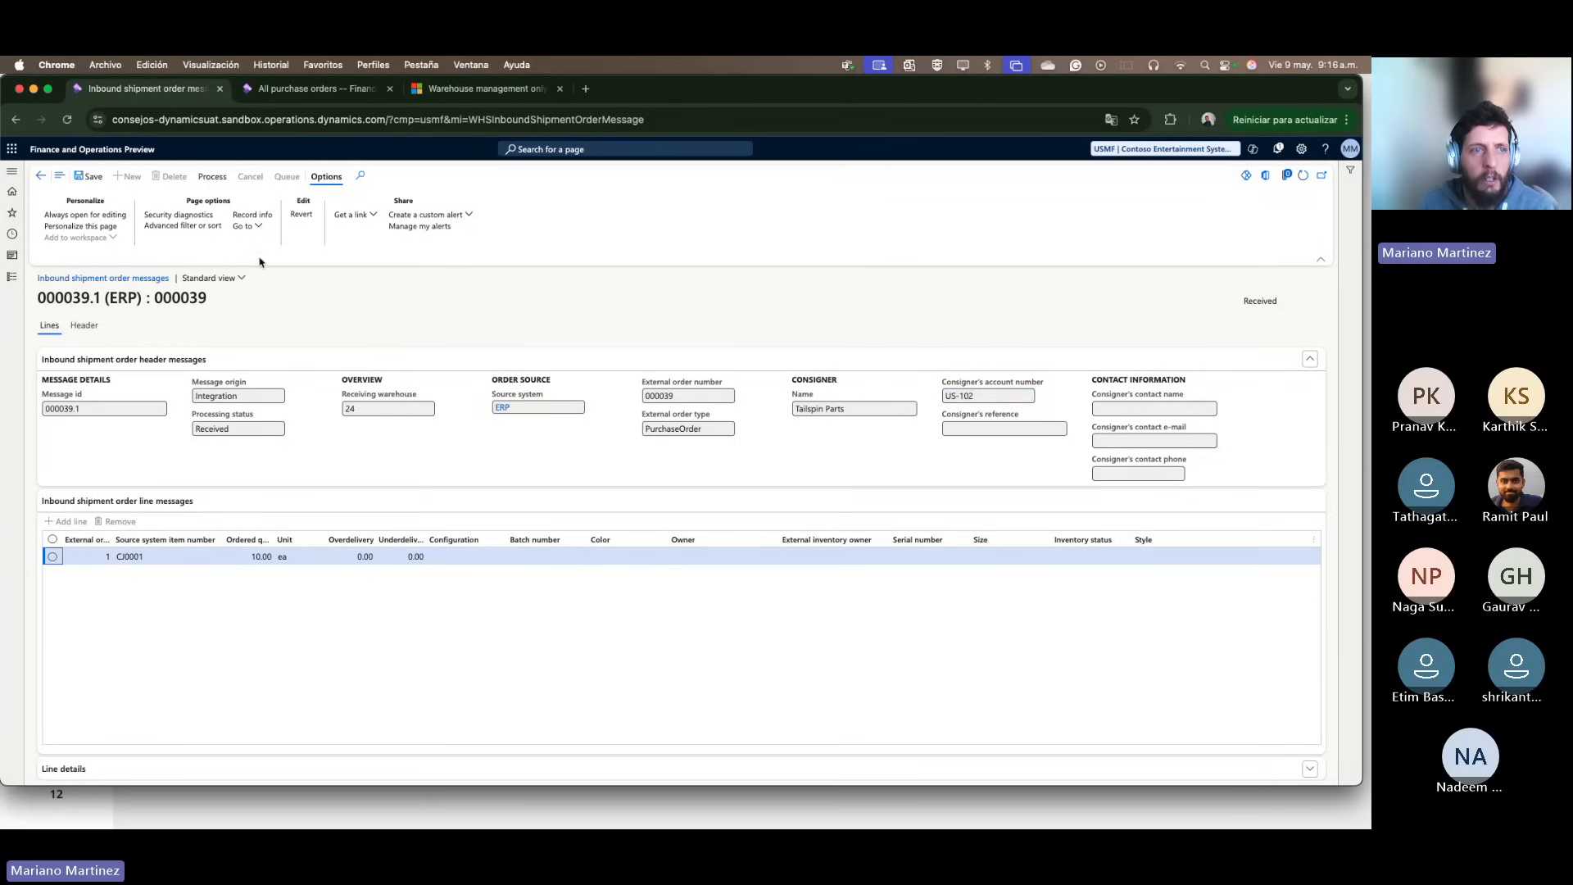
Step: Process the inbound shipment order message, check its processing status and dismiss the notification
left_click(472, 281)
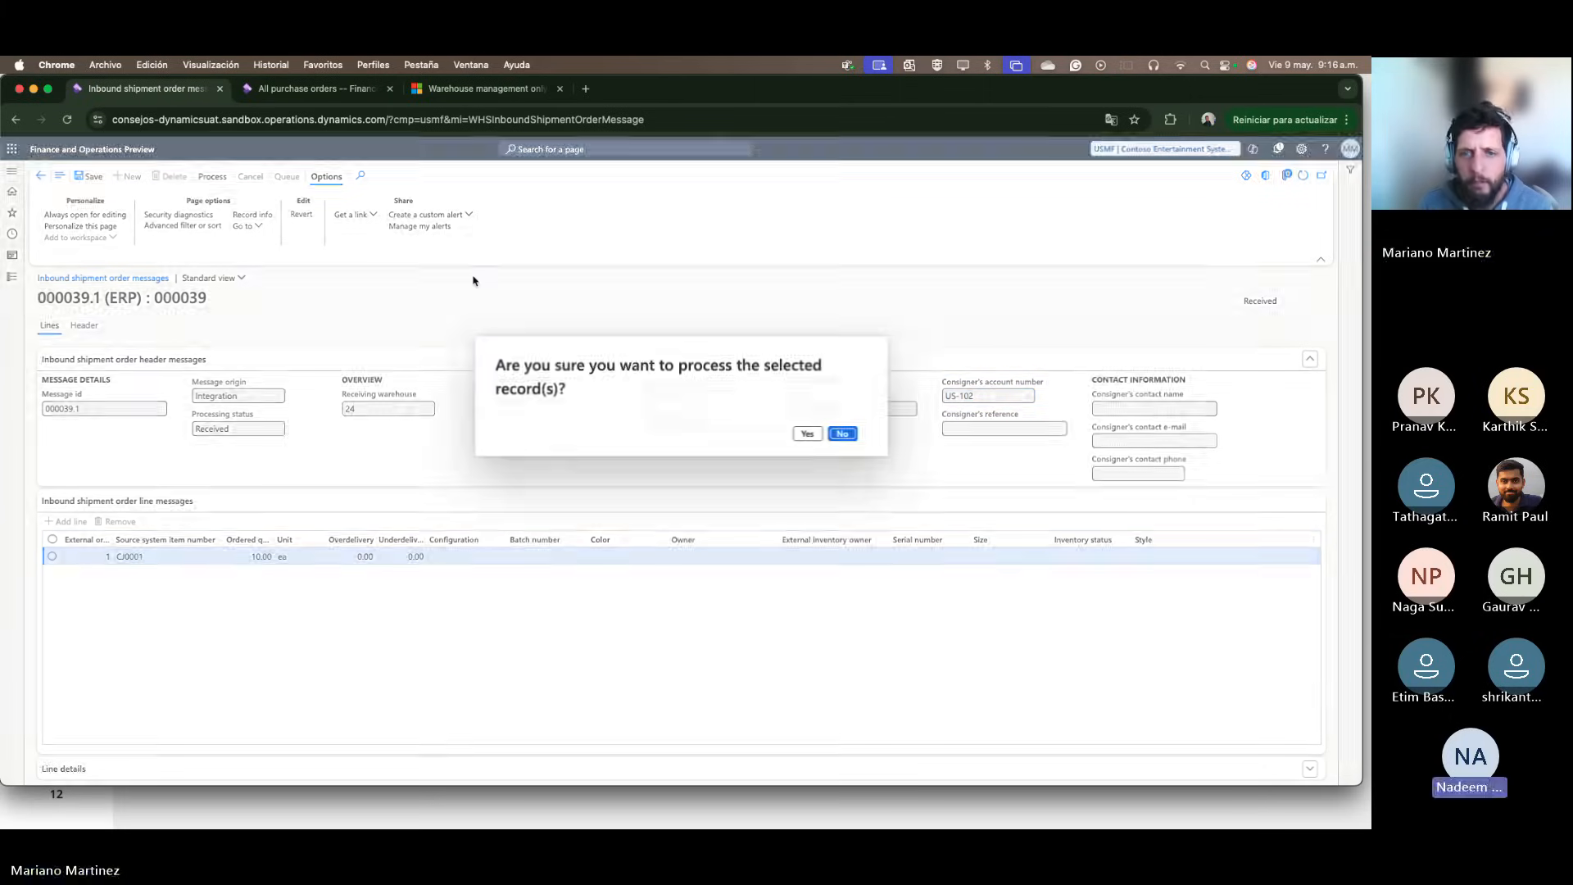
left_click(843, 432)
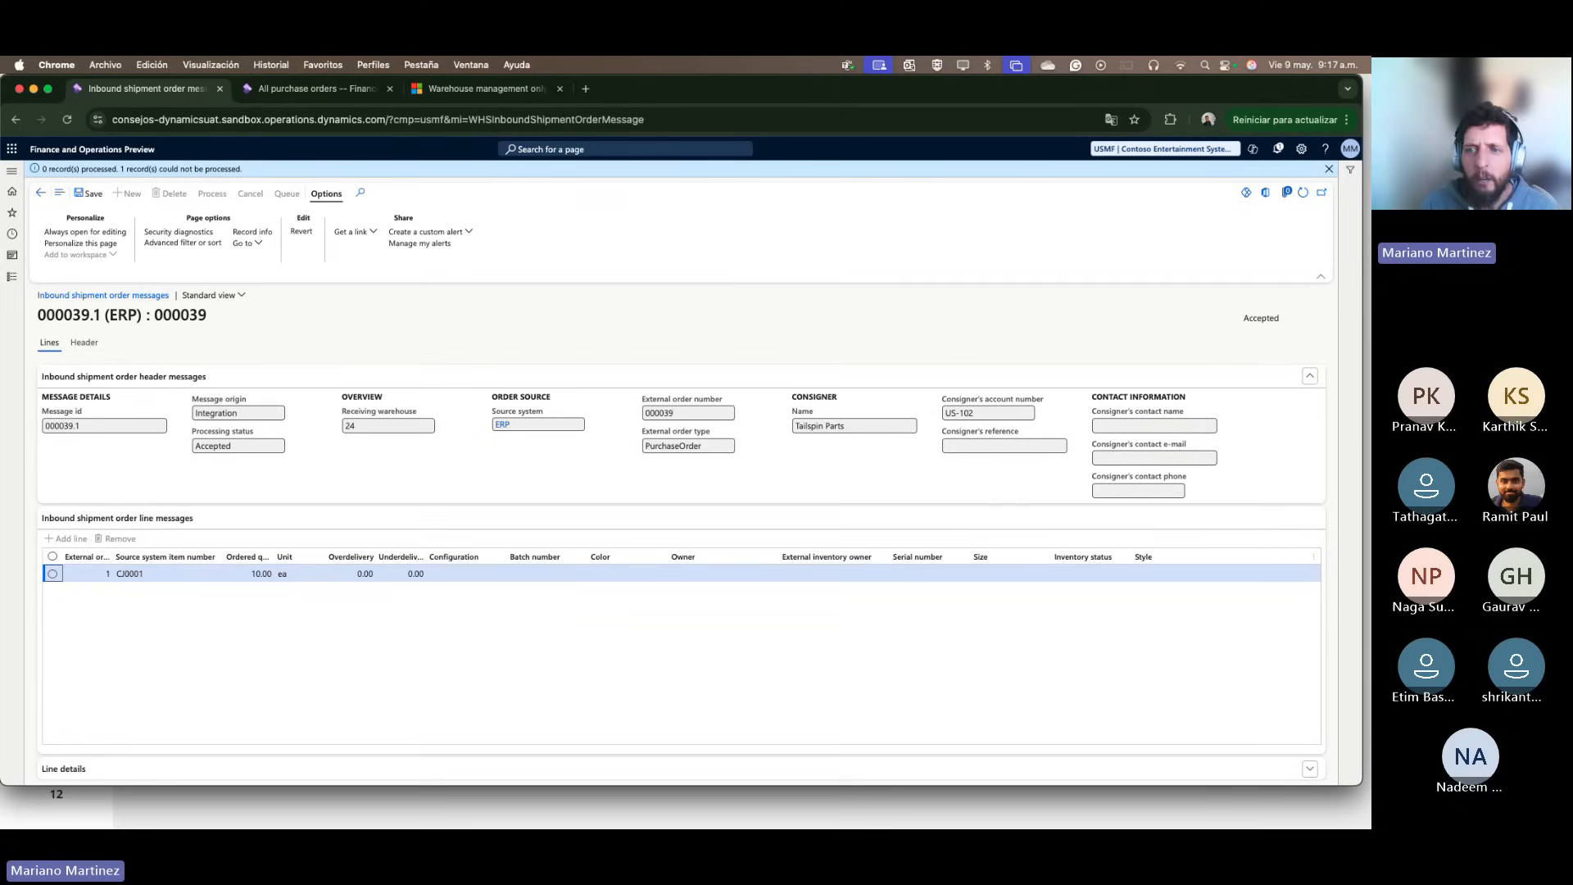
double_click(1287, 318)
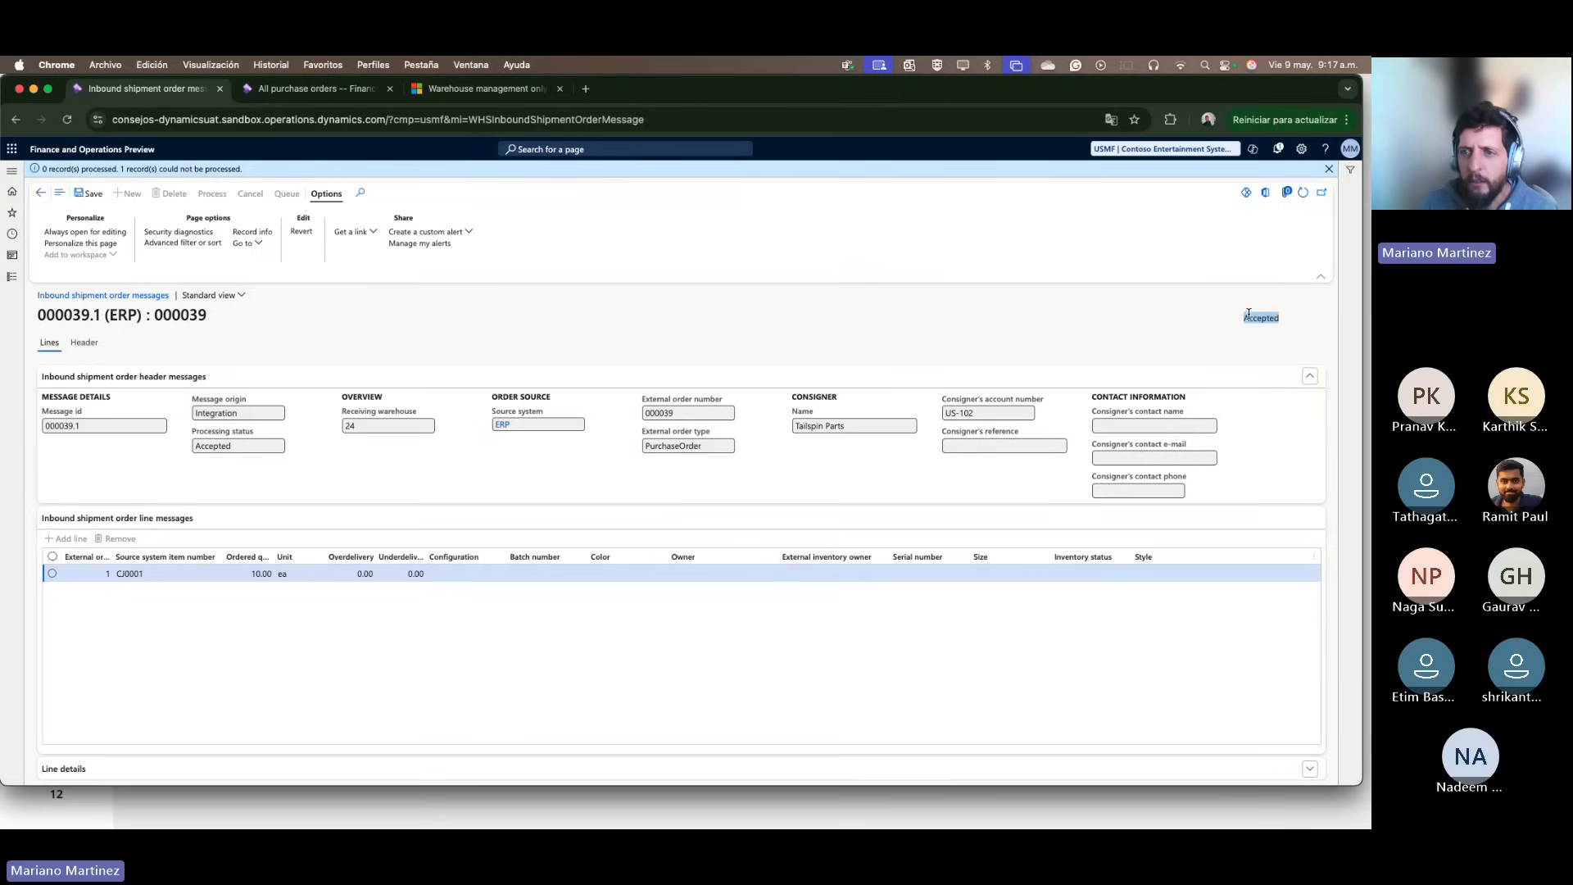
left_click(1329, 169)
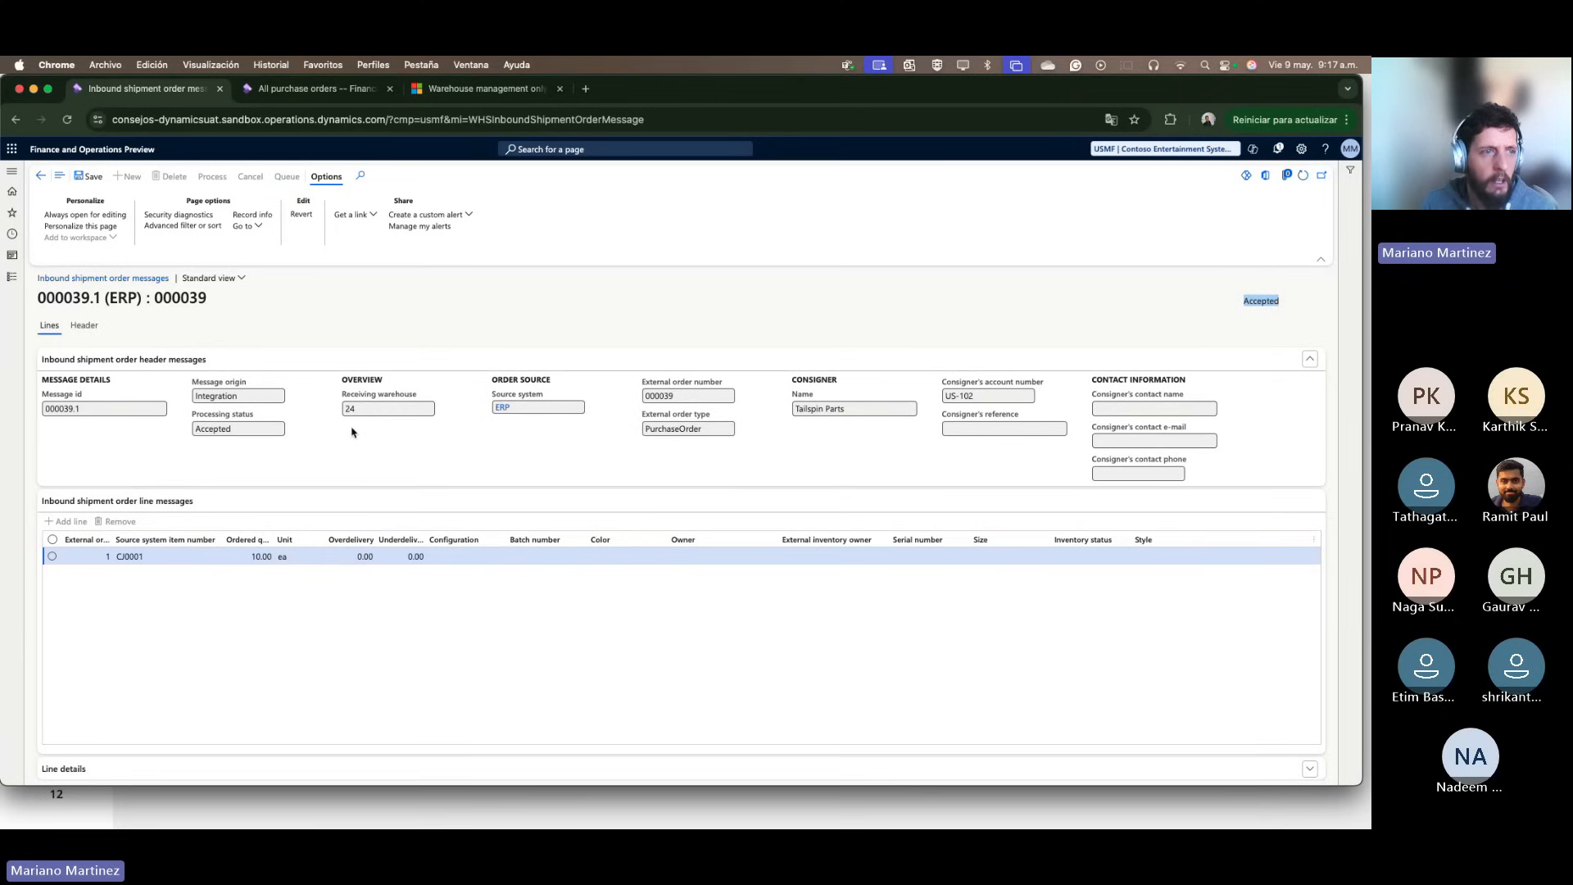
Step: Go to the inbound shipment orders and open the Tailspin Parts order with Open receiving status
left_click(10, 279)
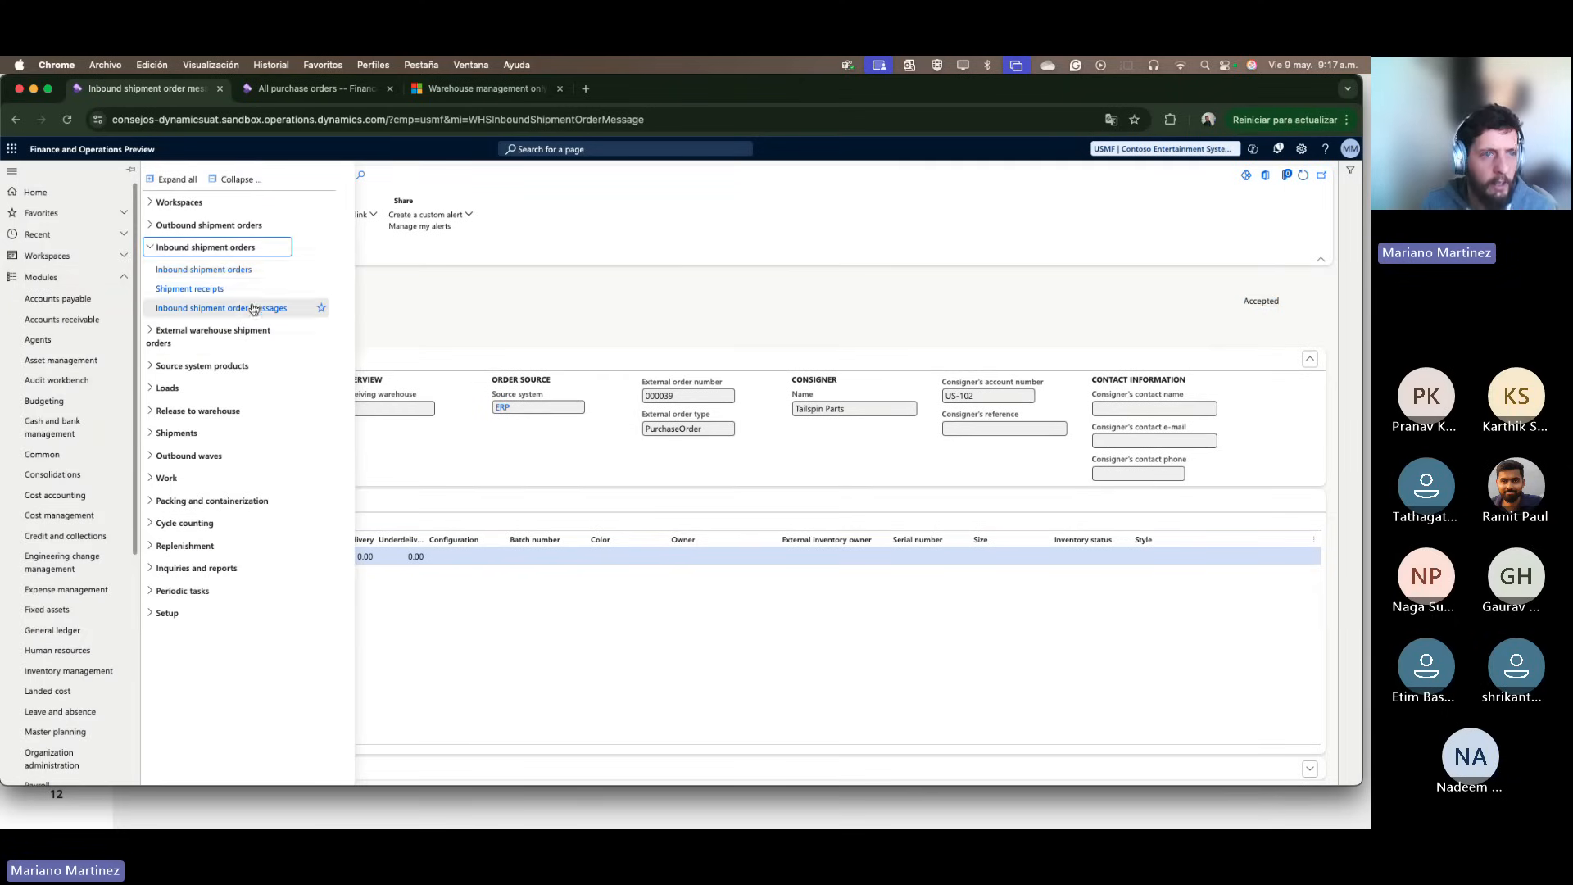
left_click(557, 338)
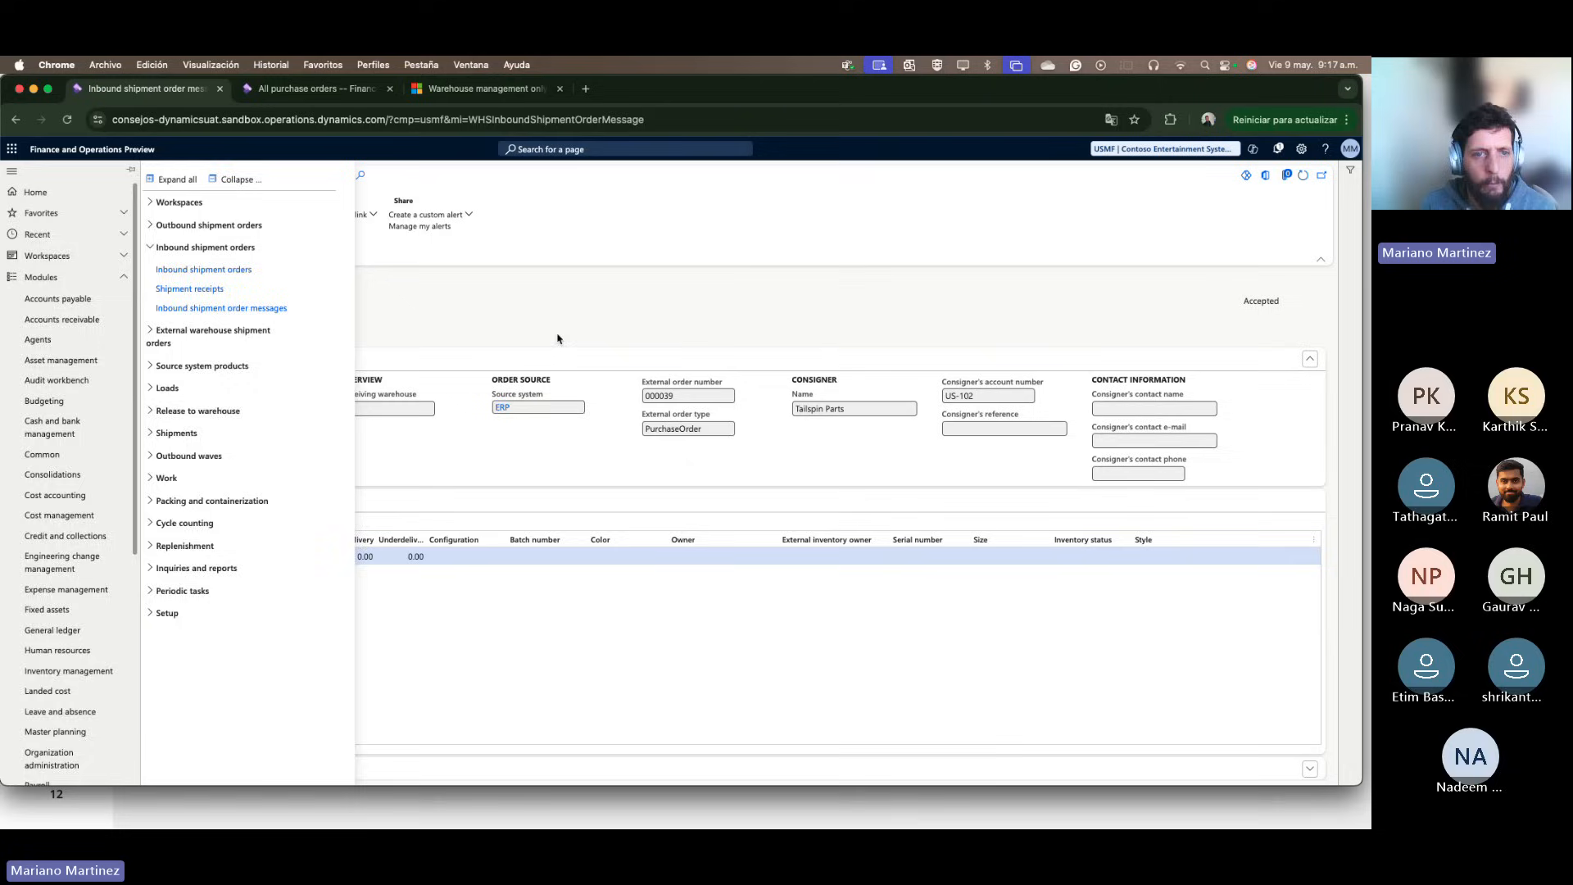
left_click(10, 279)
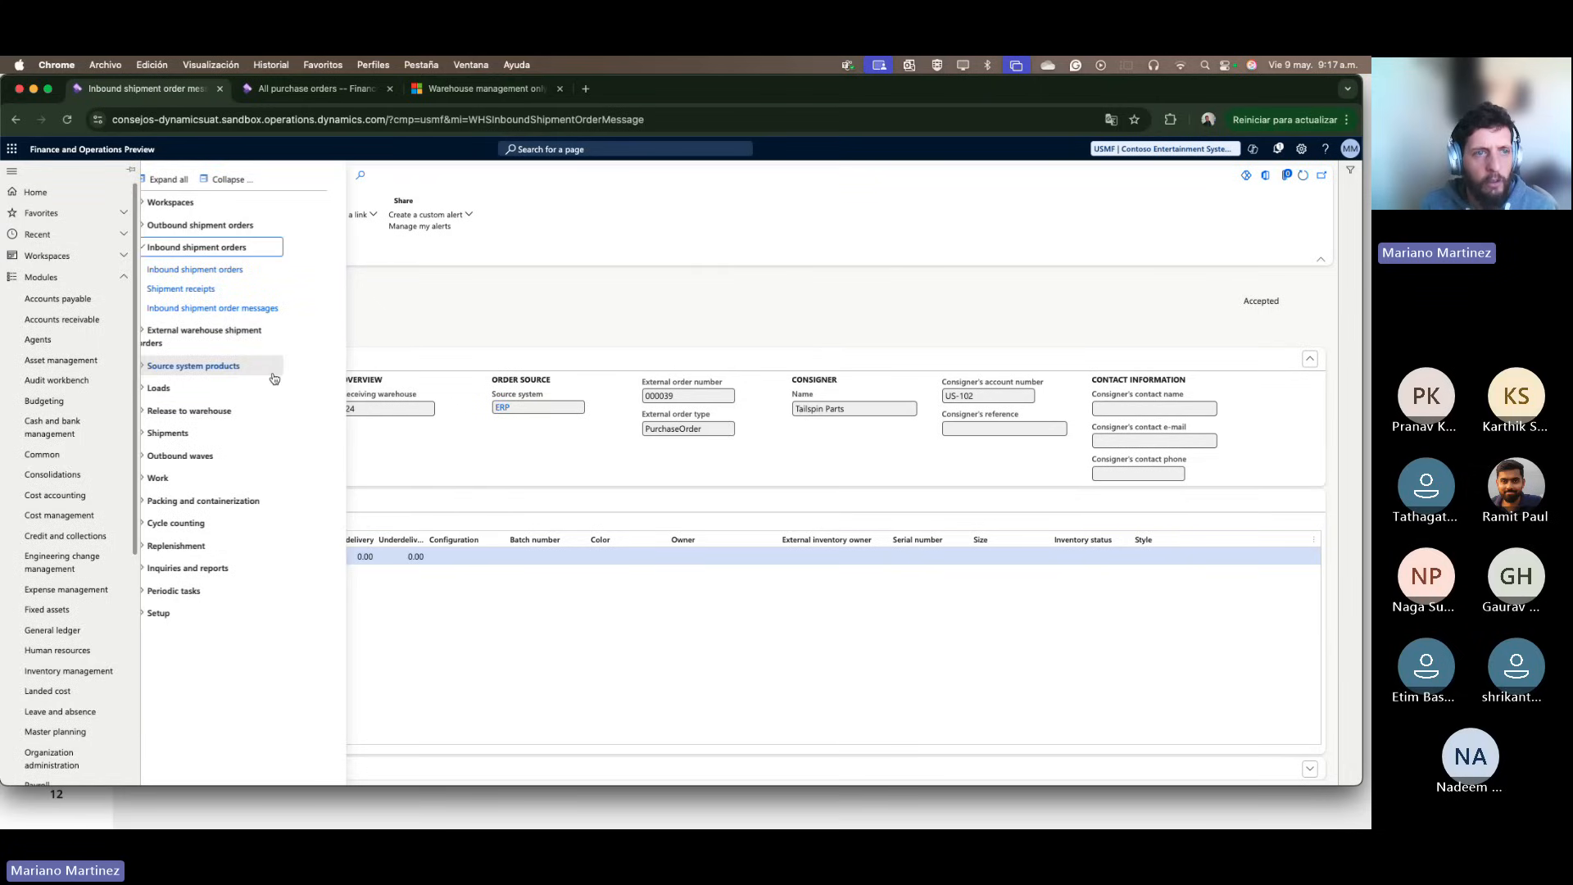
left_click(191, 271)
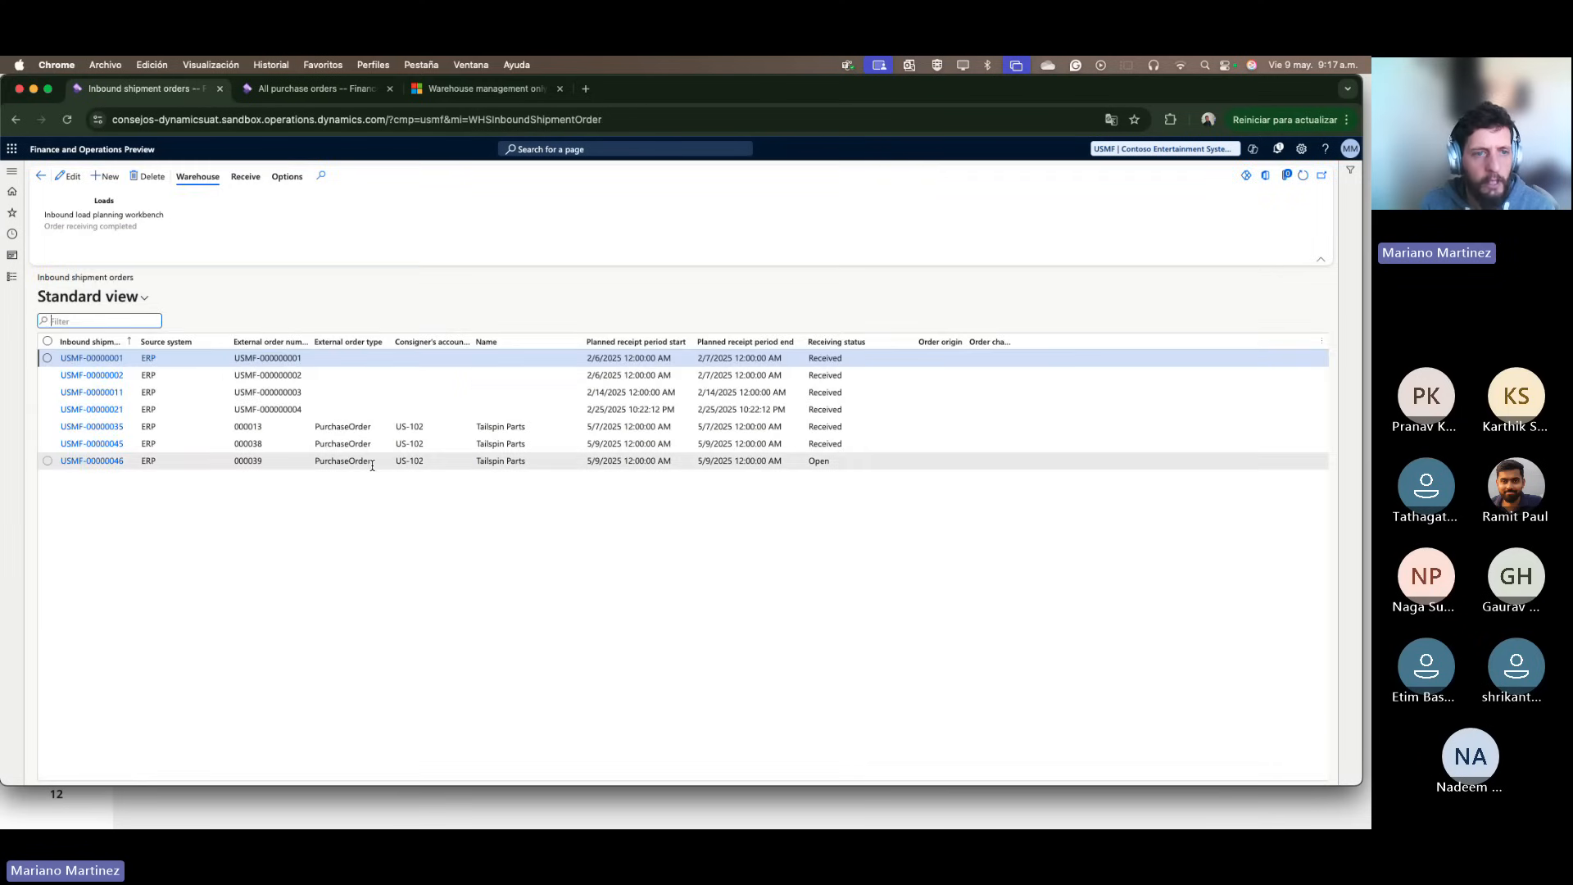
left_click(371, 466)
left_click(233, 463)
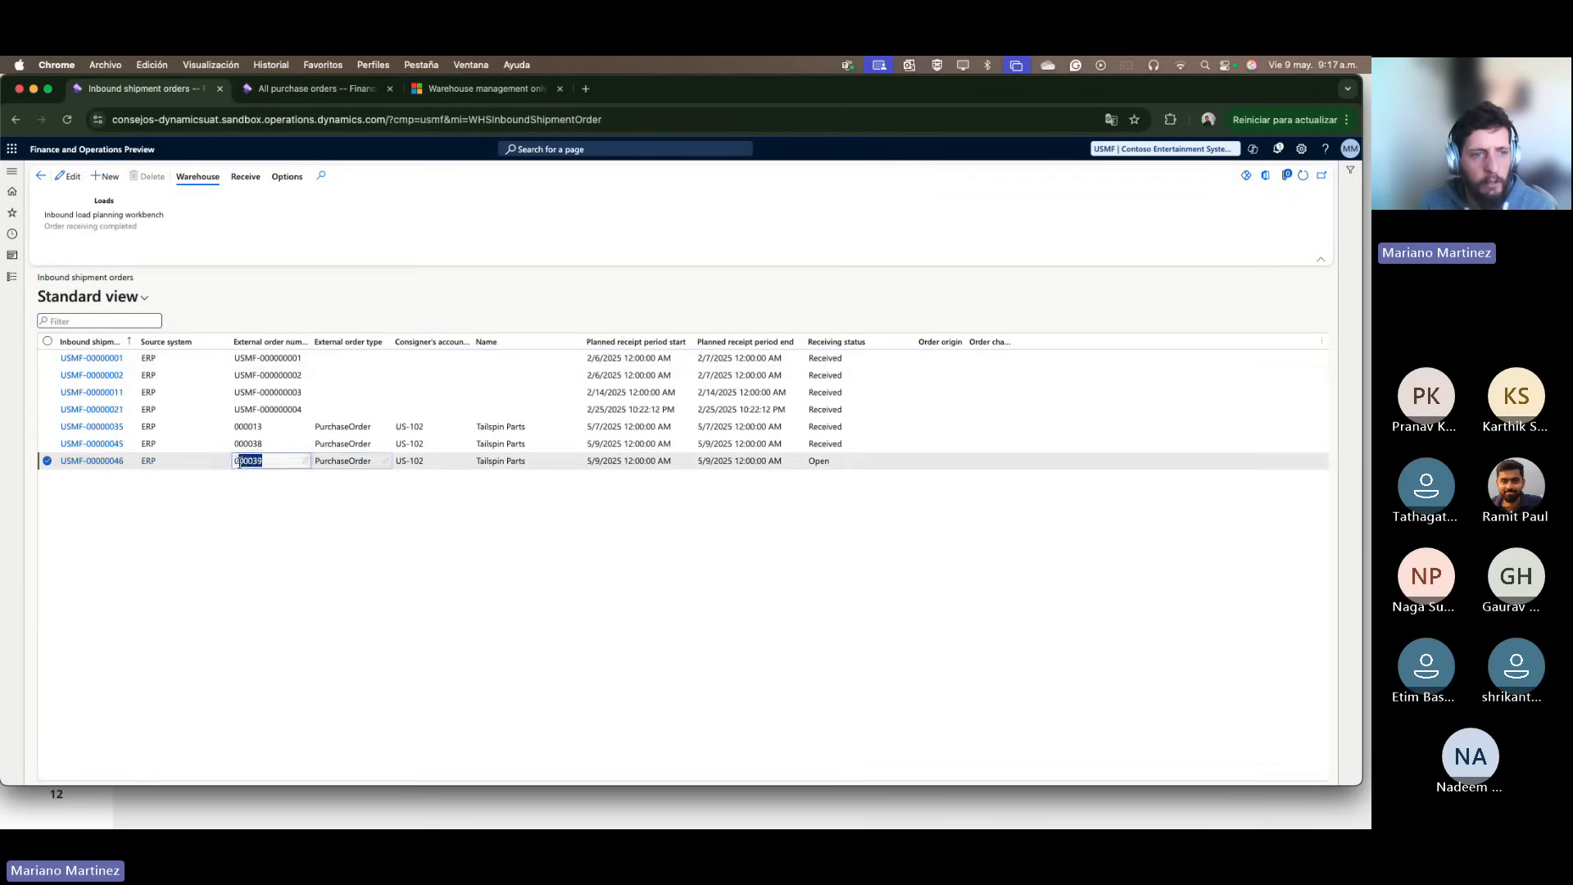
left_click(75, 465)
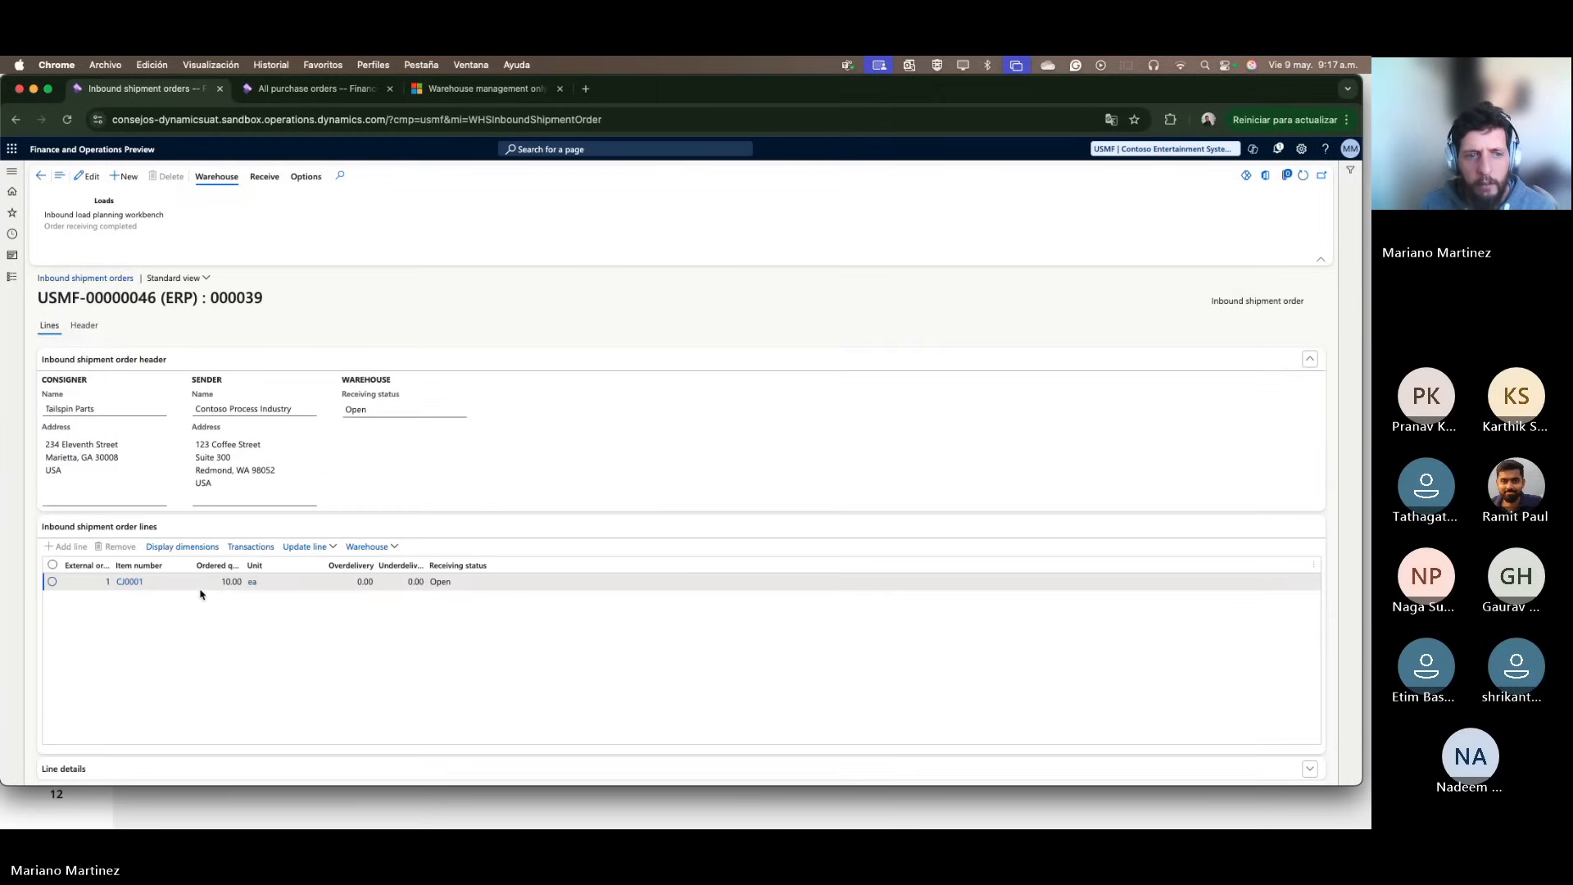
Step: Check the receiving status of the CJ0001 line and the document type of the inbound shipment order
left_click(434, 583)
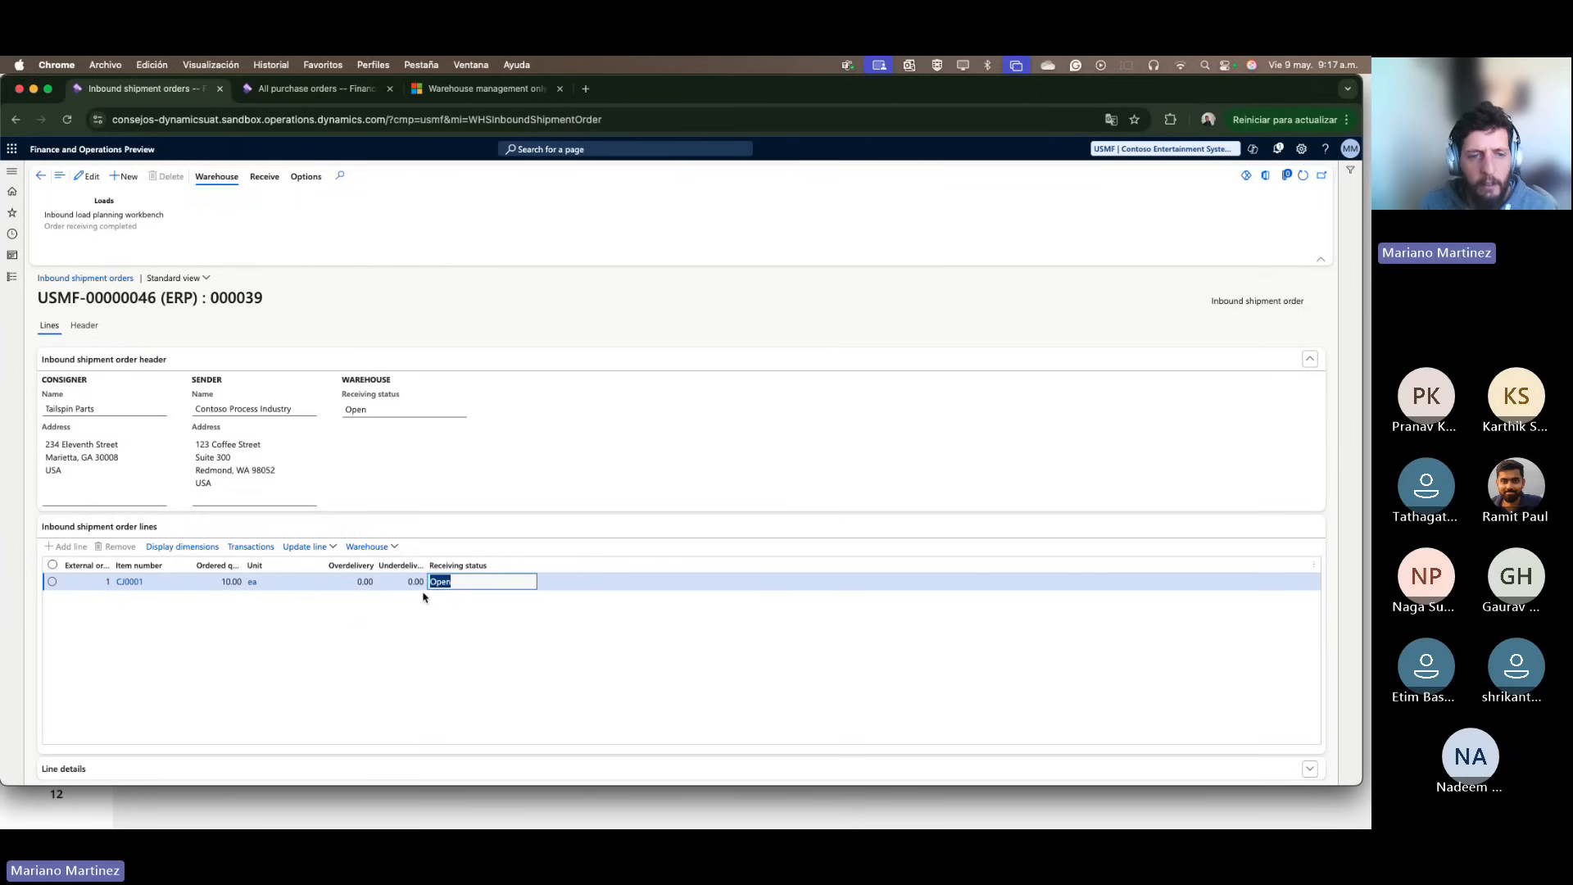
left_click(399, 664)
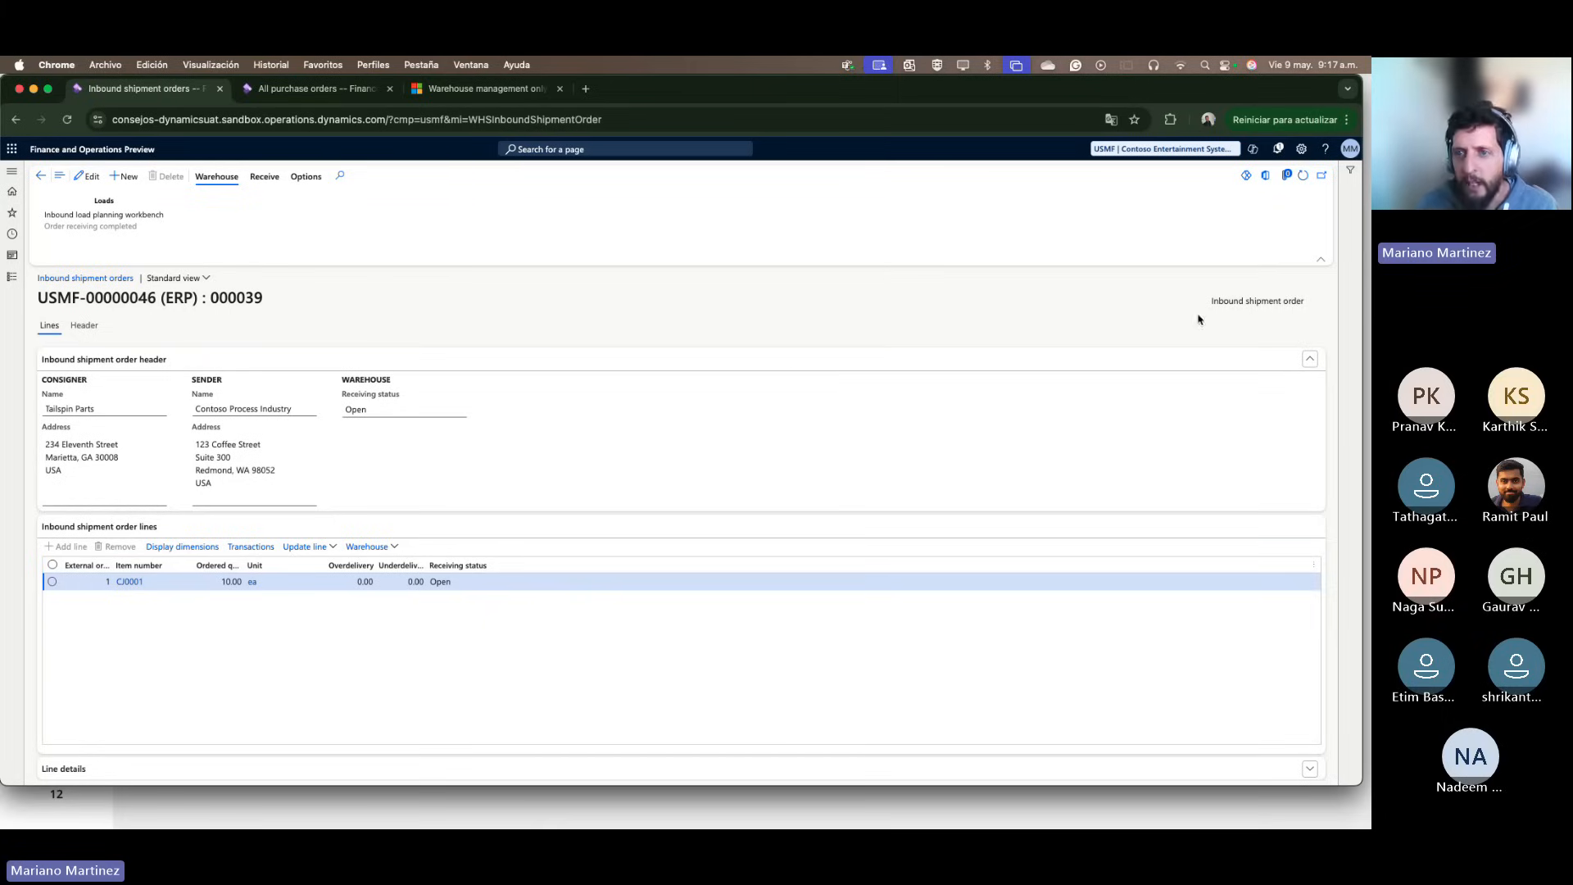
mouse_move(1304, 301)
left_mouse_down()
mouse_move(1164, 301)
mouse_move(1308, 300)
left_mouse_up()
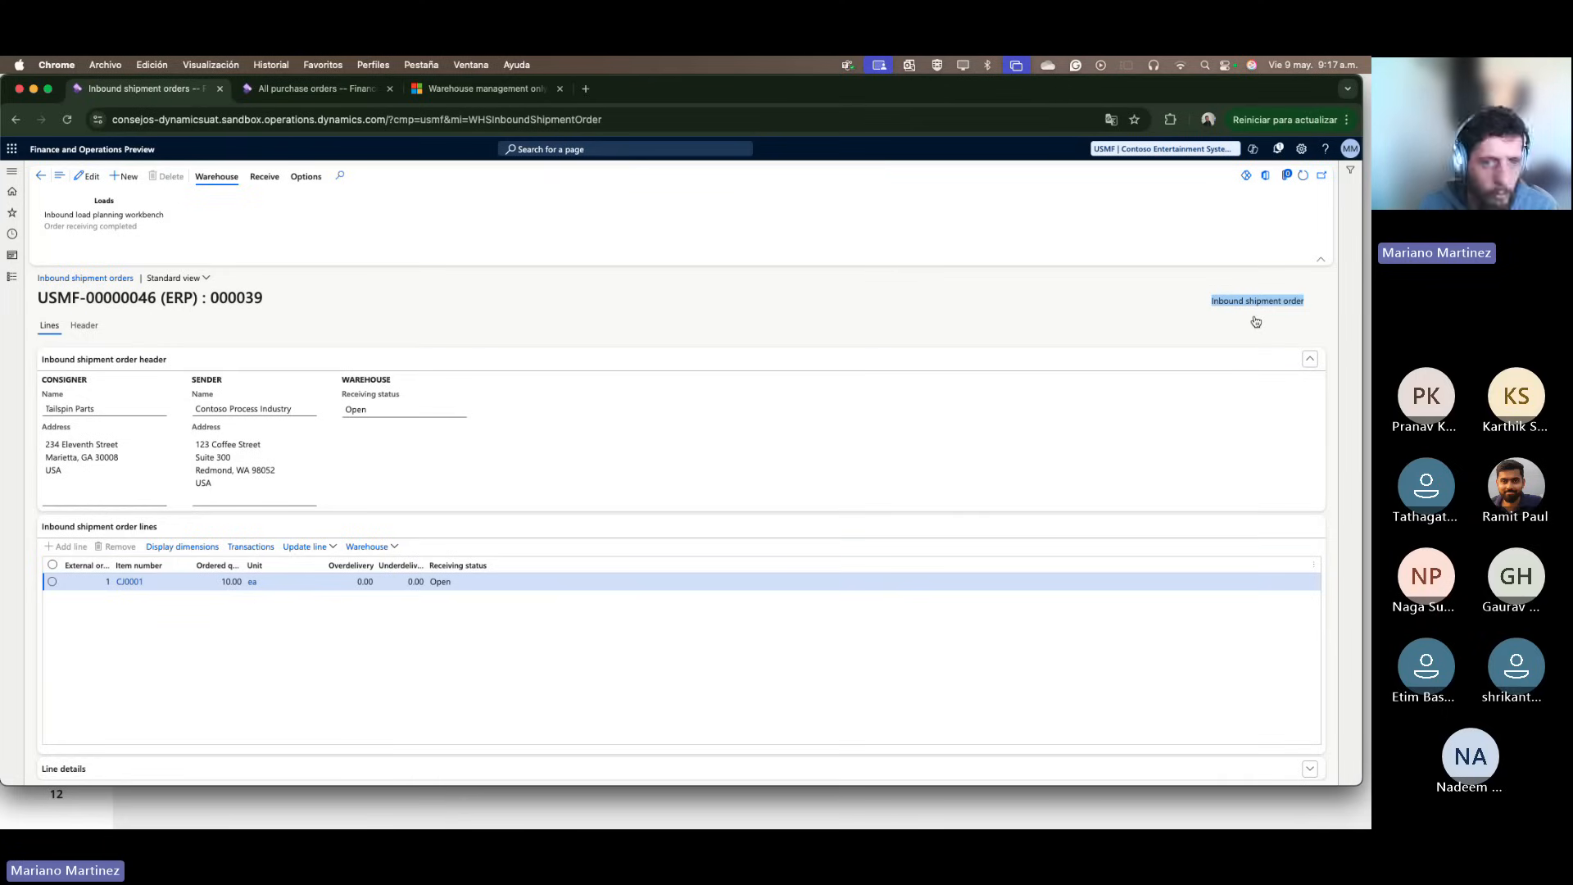
Step: Switch to the mirrored warehouse mobile app and enter the inbound shipment order number for I.Shipment Receipt & Put away
key("super+Tab")
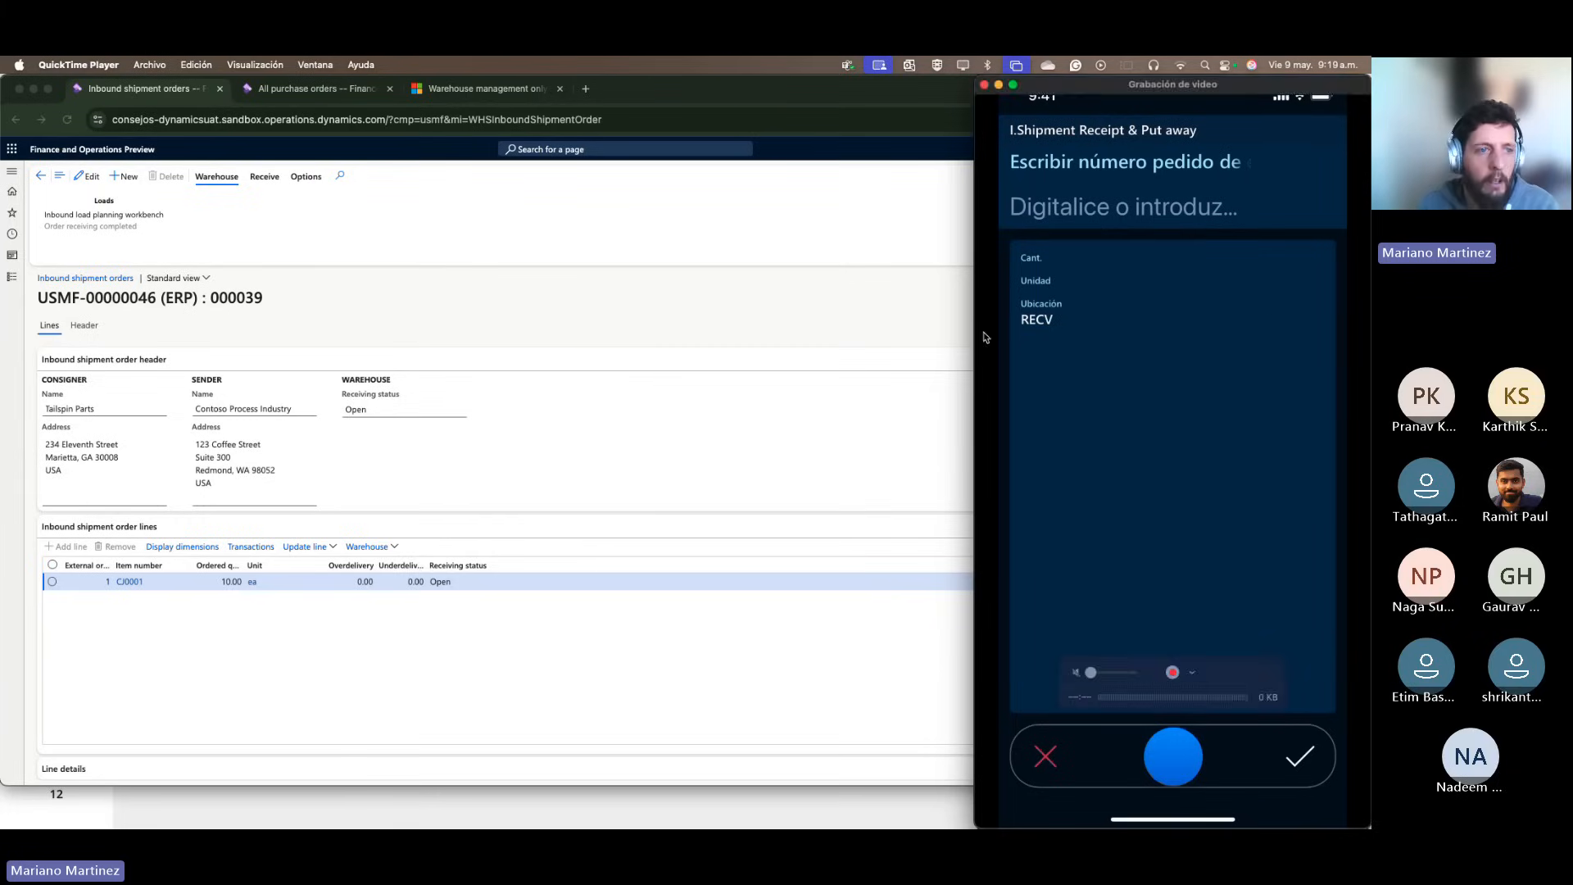
left_click(148, 301)
left_click_drag(155, 299, 37, 299)
key("super+Tab")
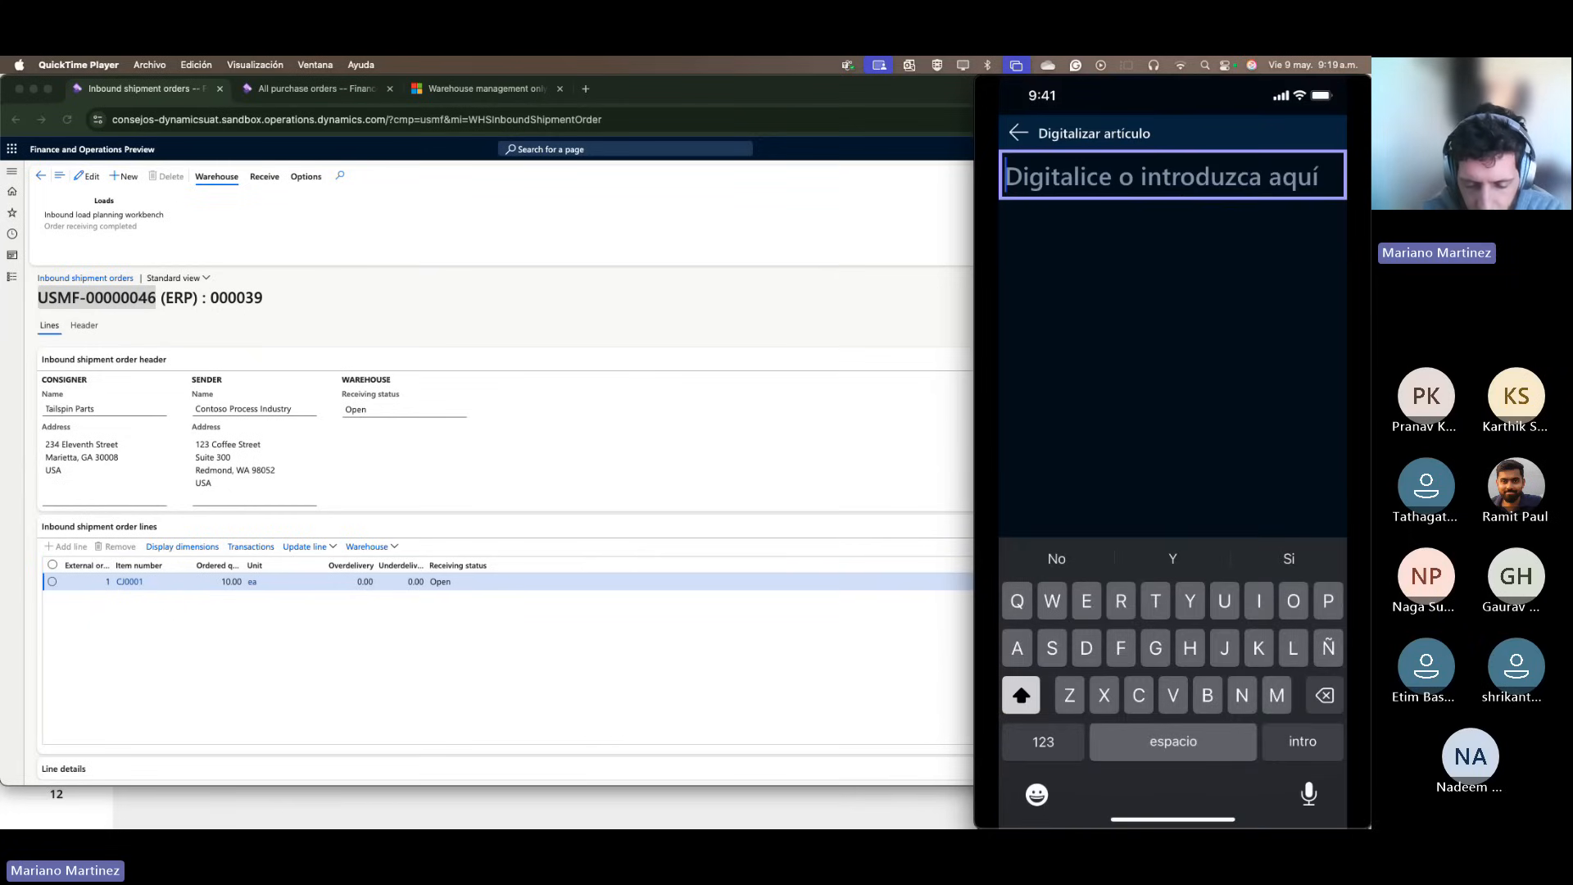
Step: Receive 10 ea of item CJ0001 against the inbound shipment order and confirm the receipt
type("CJ")
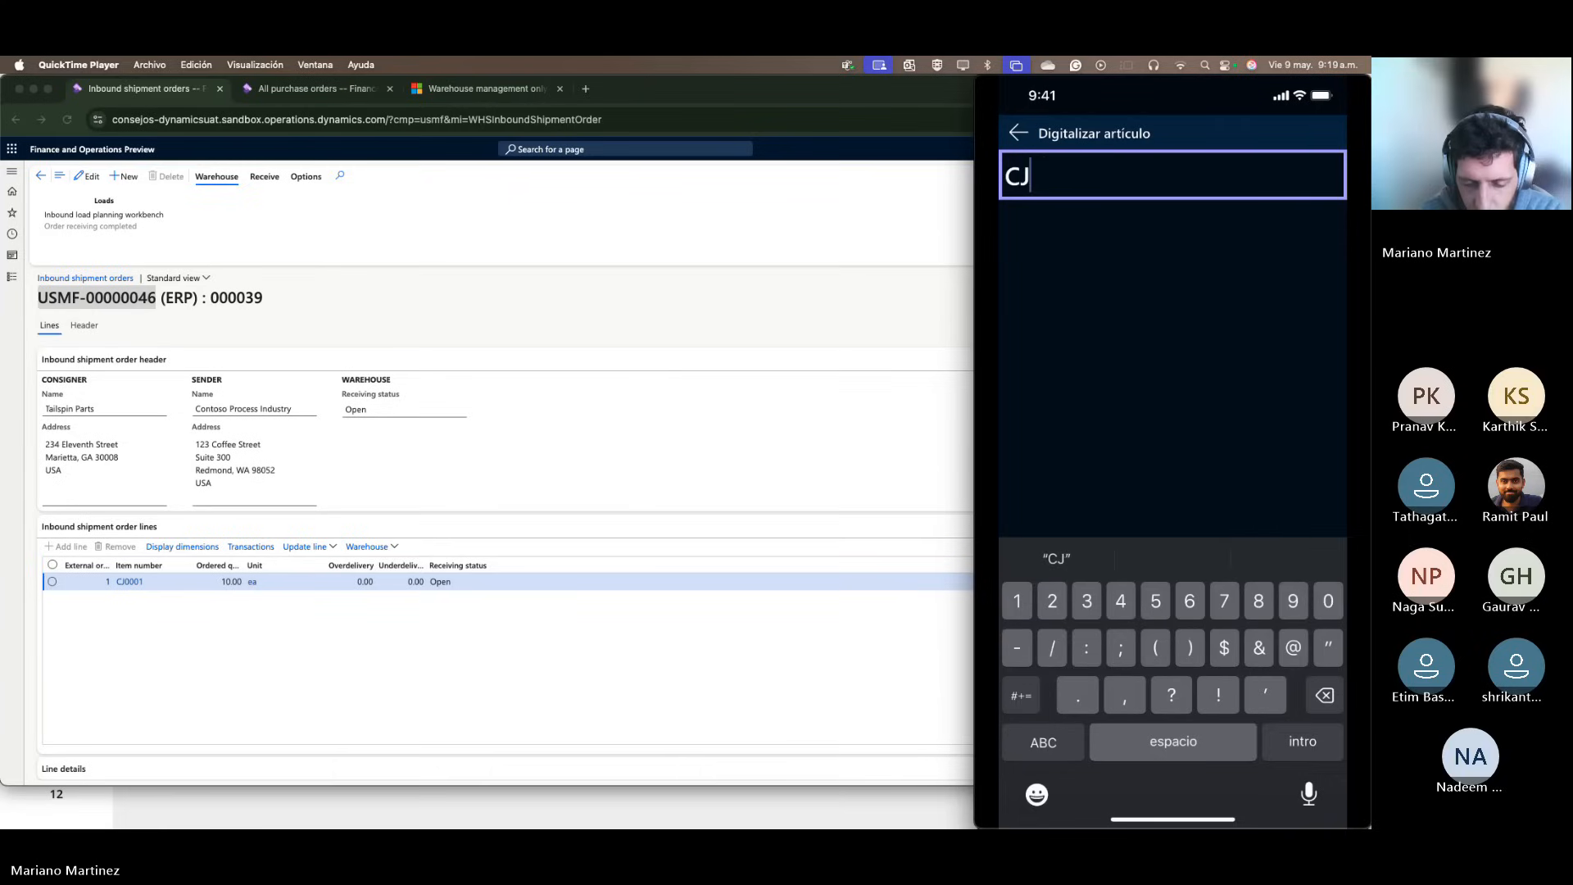
type("000")
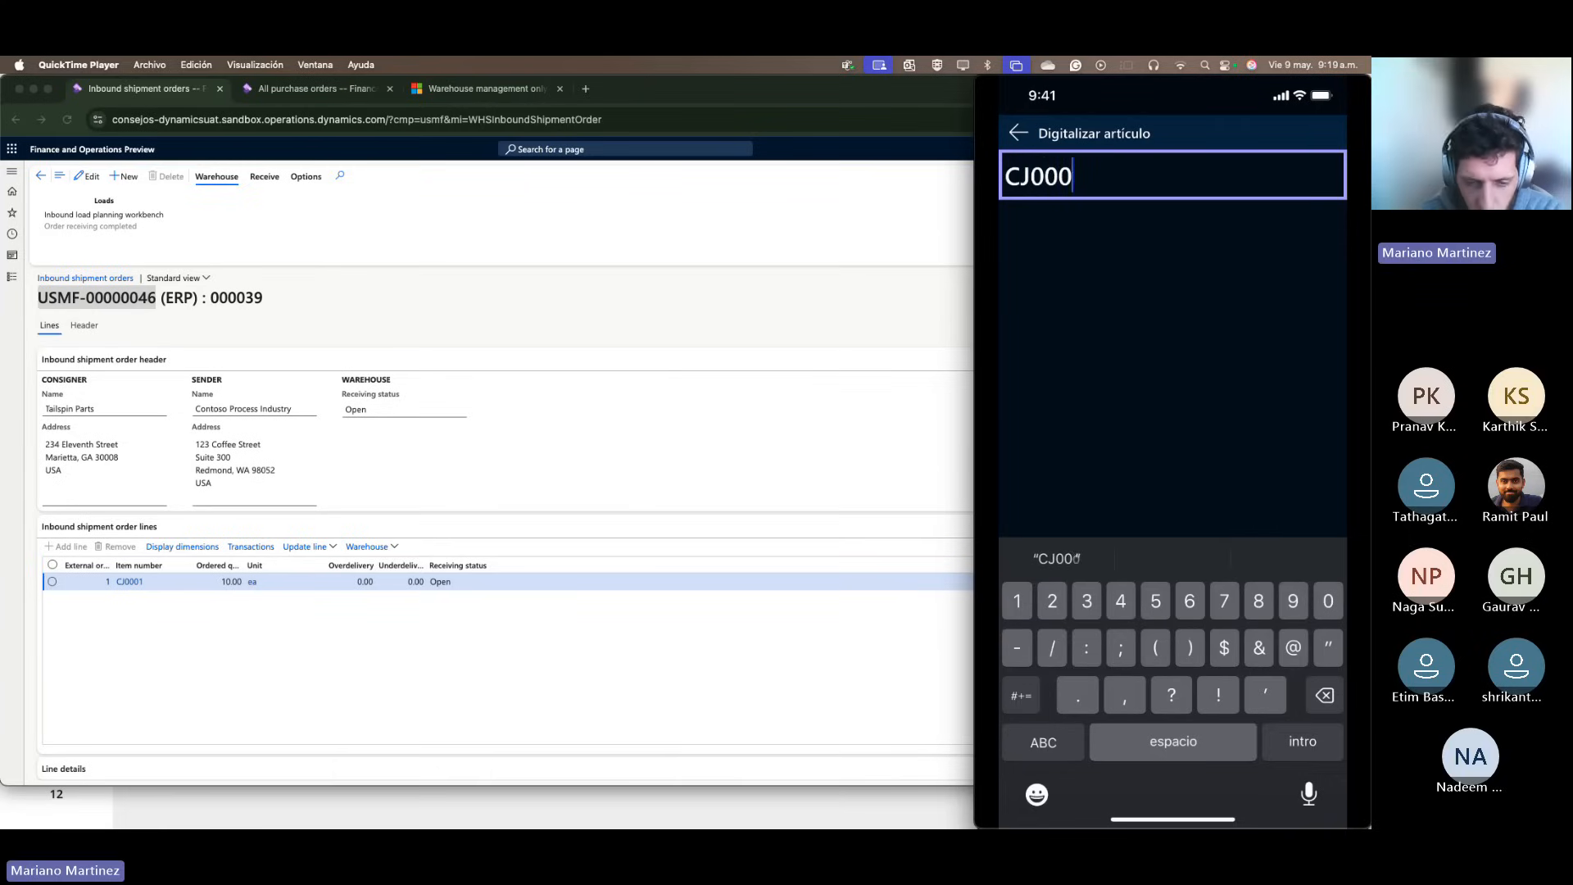
type("1")
key("Return")
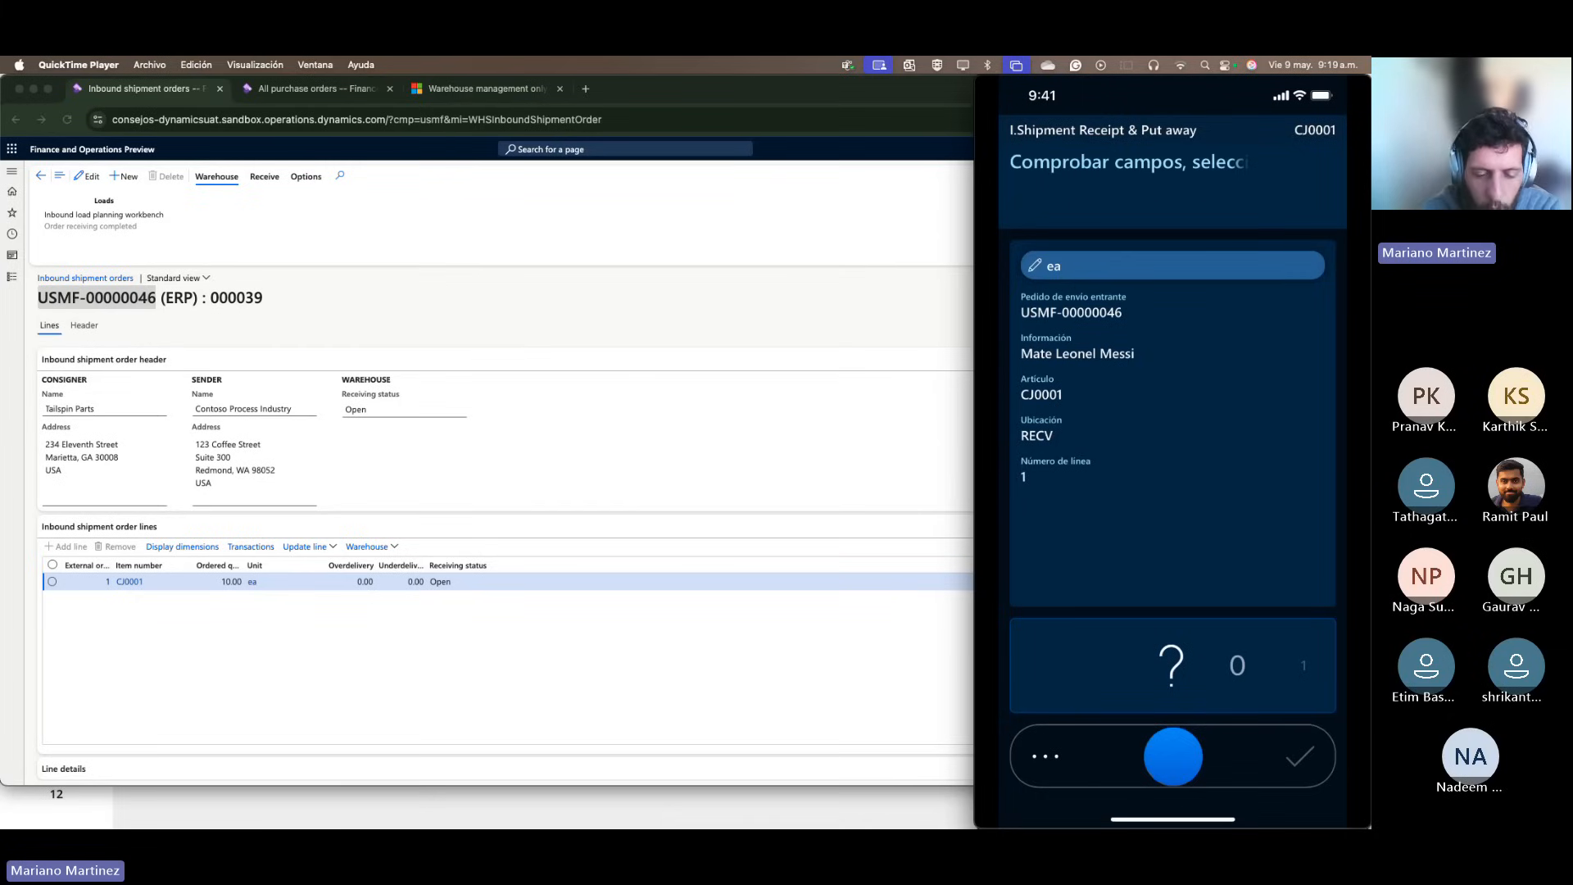
scroll(1174, 665, "right", 6)
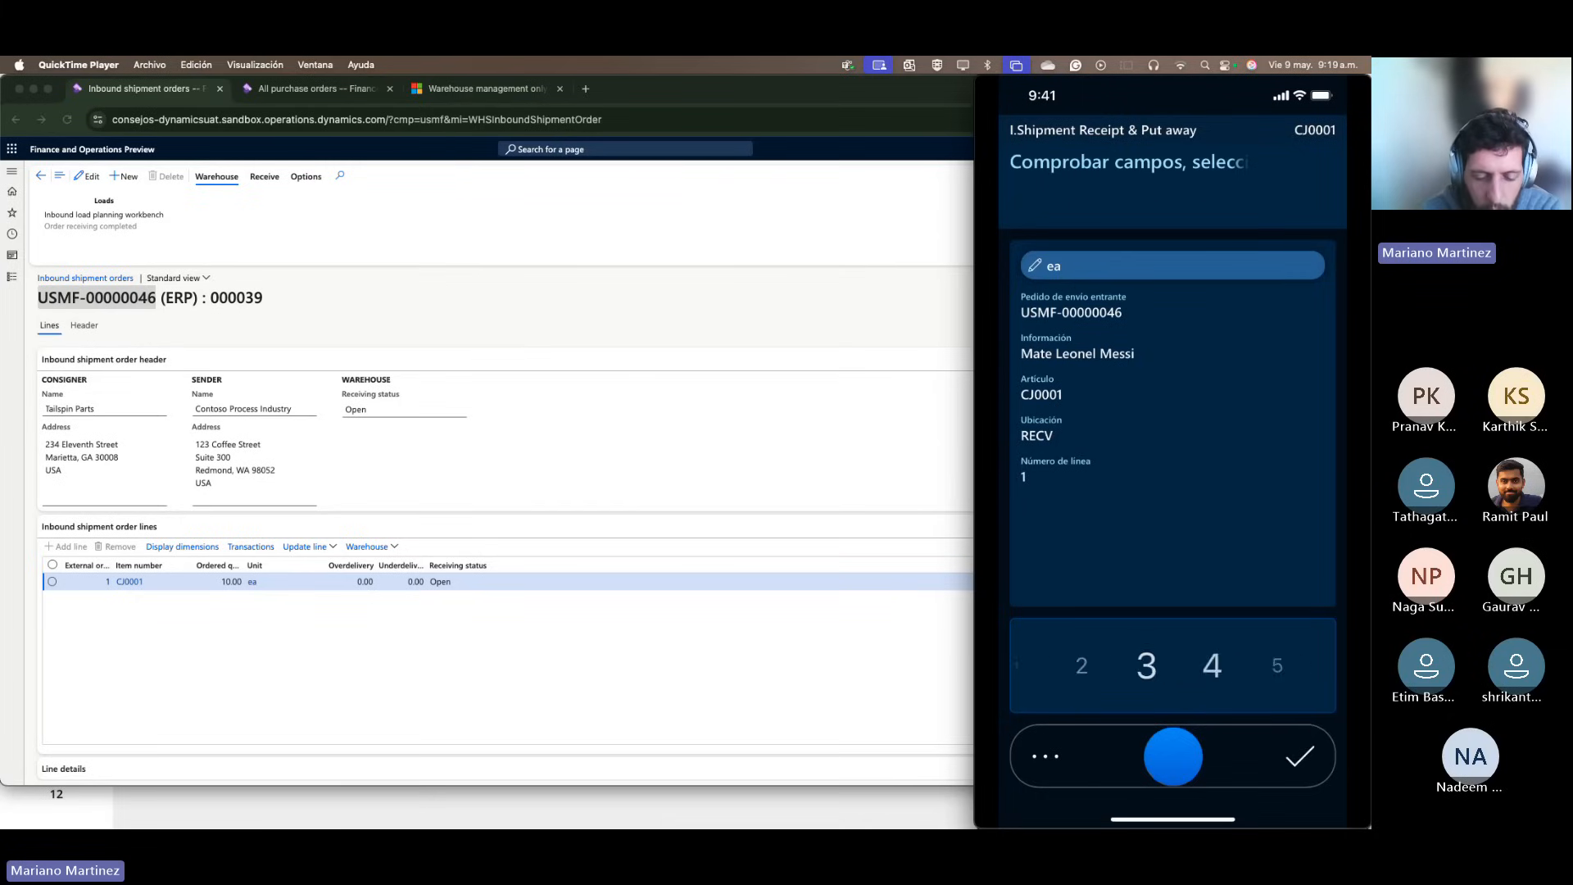
scroll(1173, 665, "right", 4)
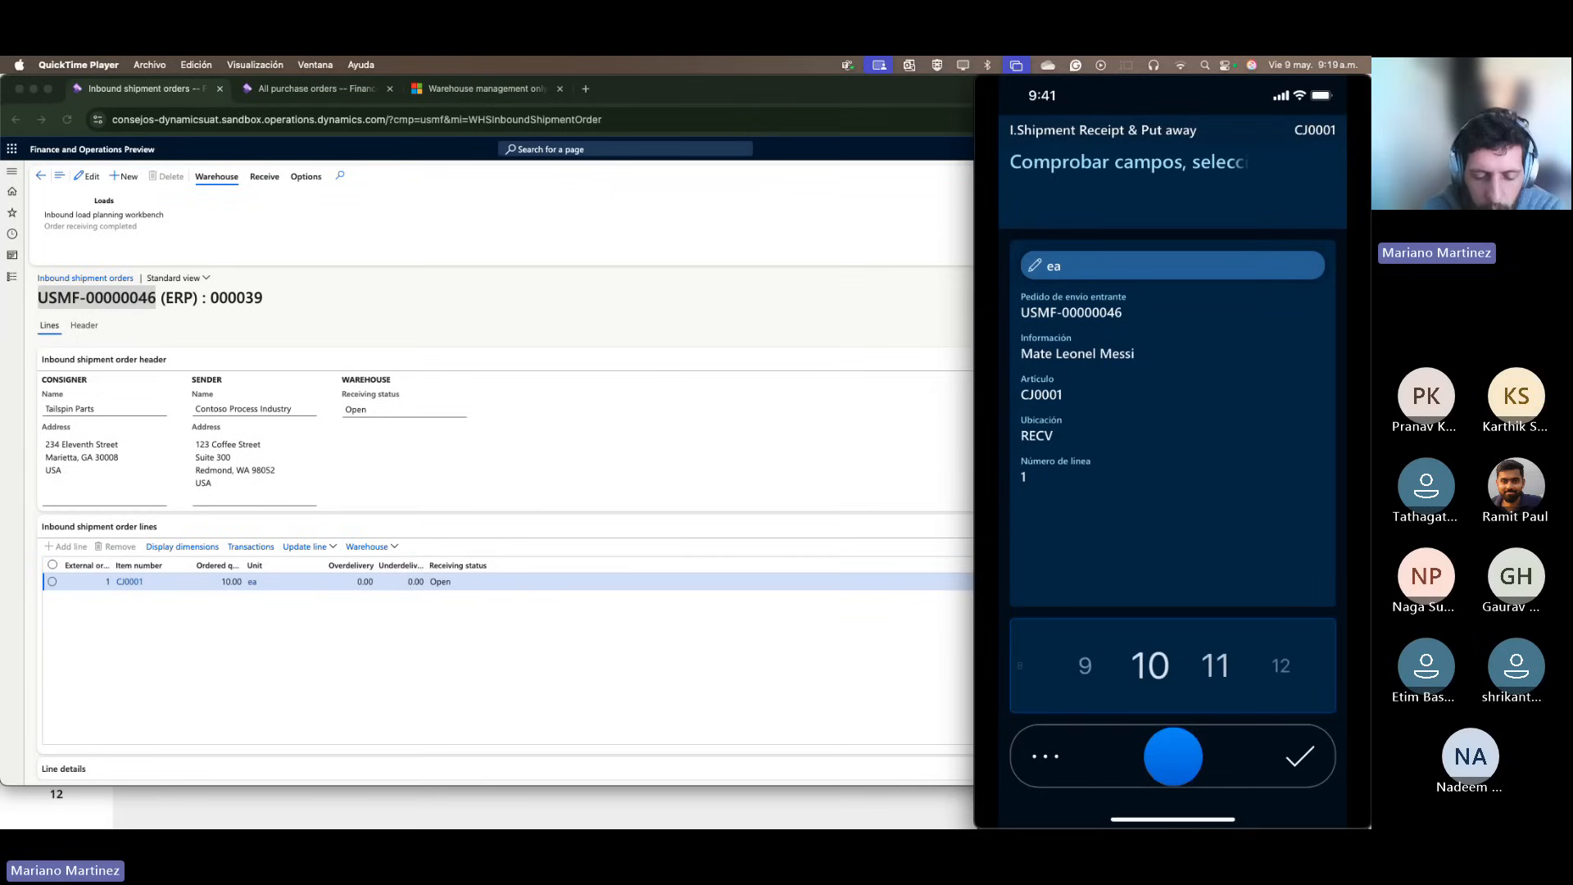
left_click(1300, 755)
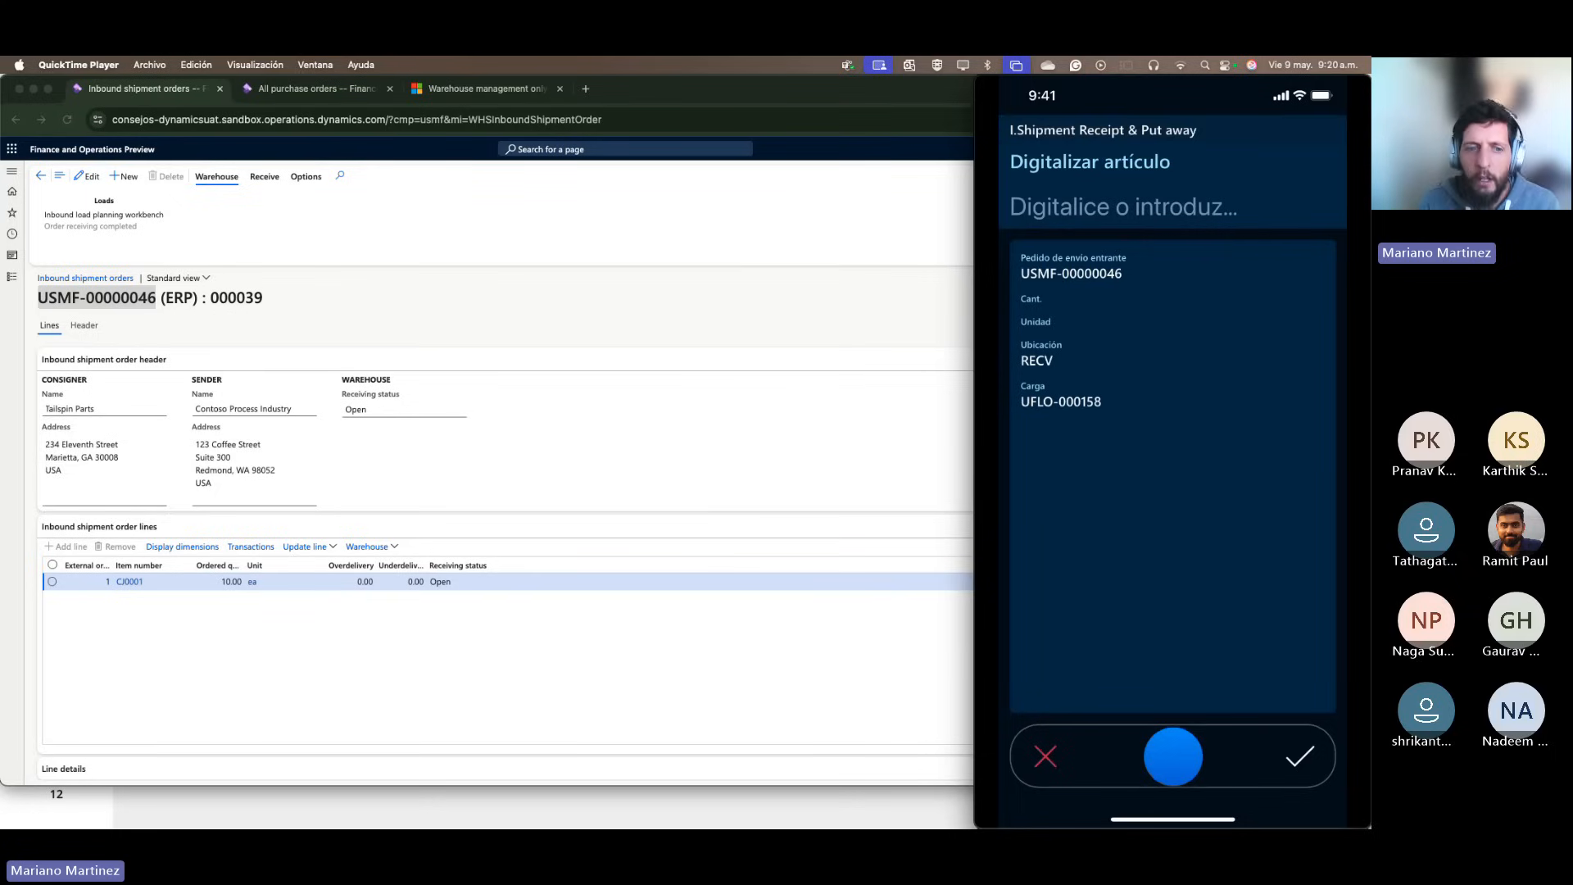
Step: Check the pick and put locations in the CJ0001 line's work details, then return to the order line's receiving status
left_click(836, 627)
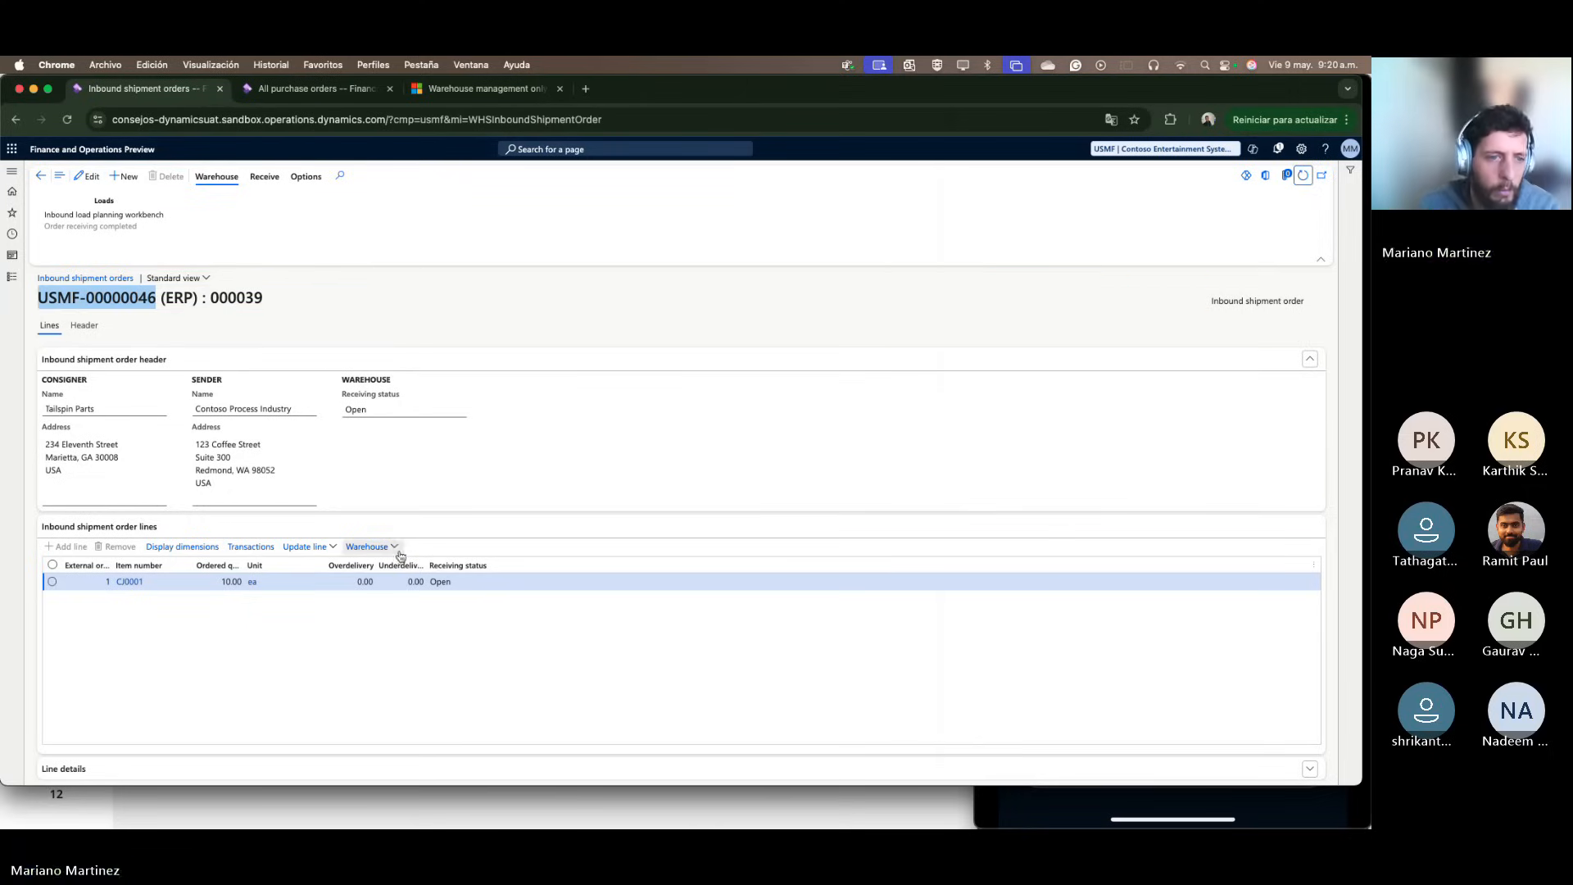
left_click(368, 546)
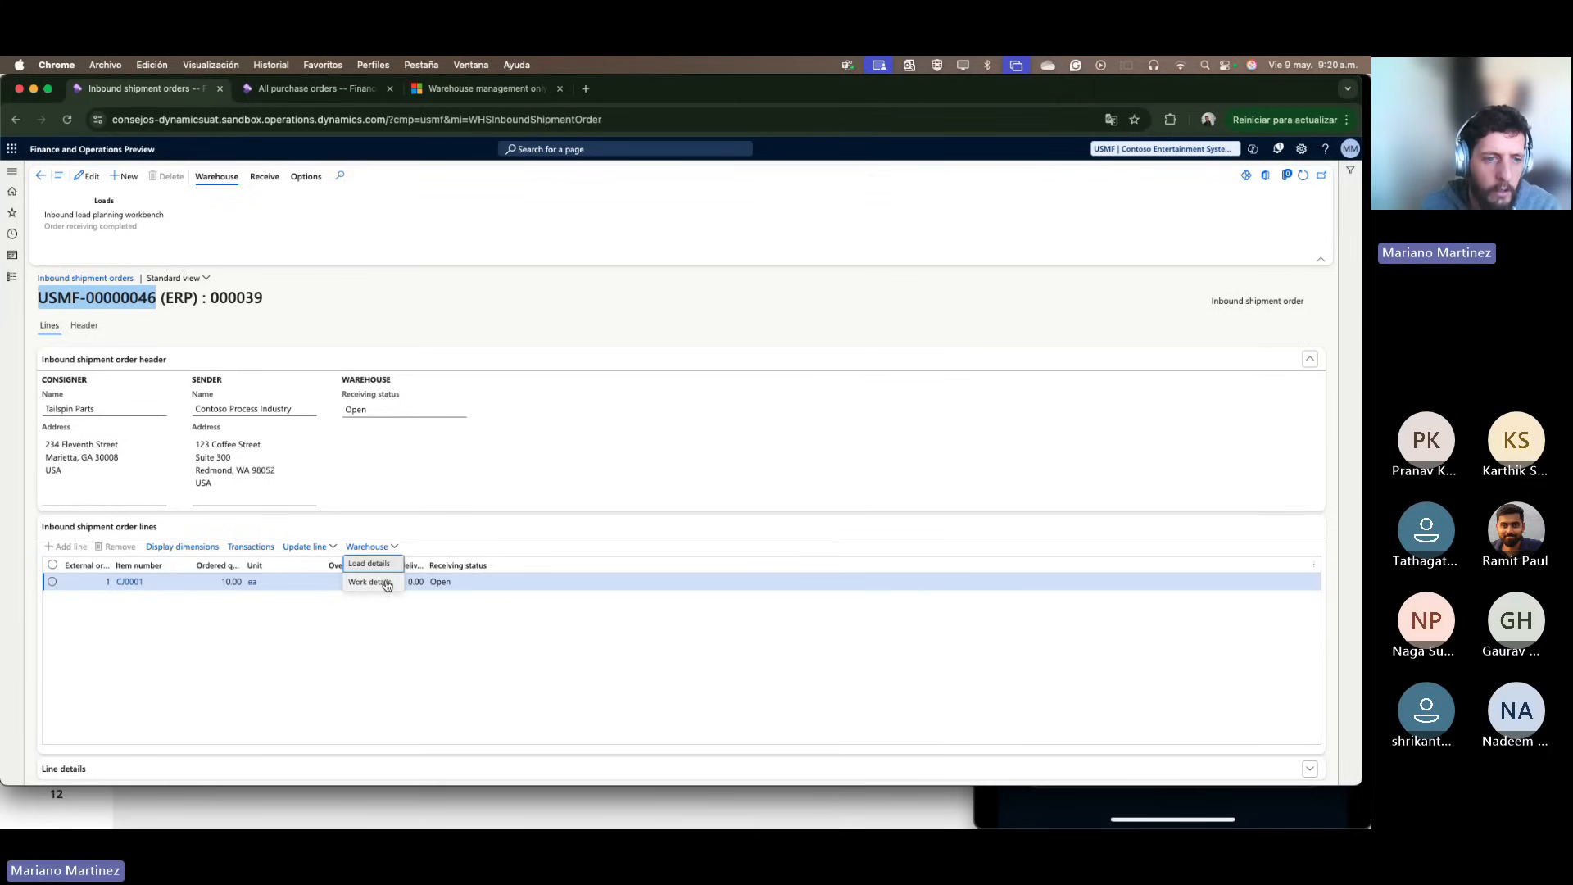
left_click(385, 583)
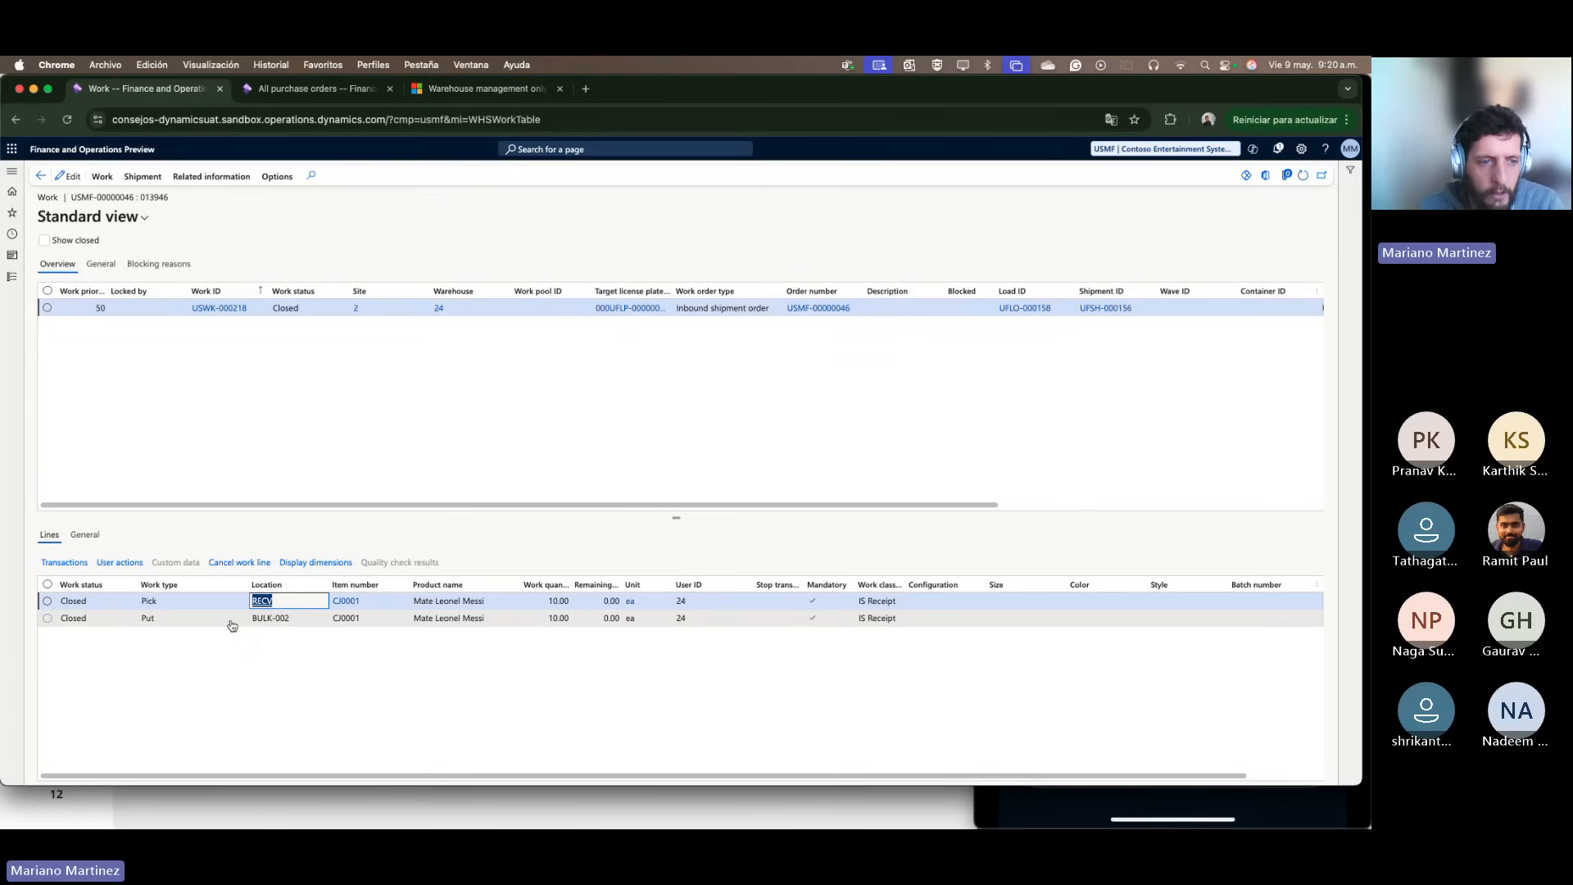
left_click_drag(257, 617, 285, 614)
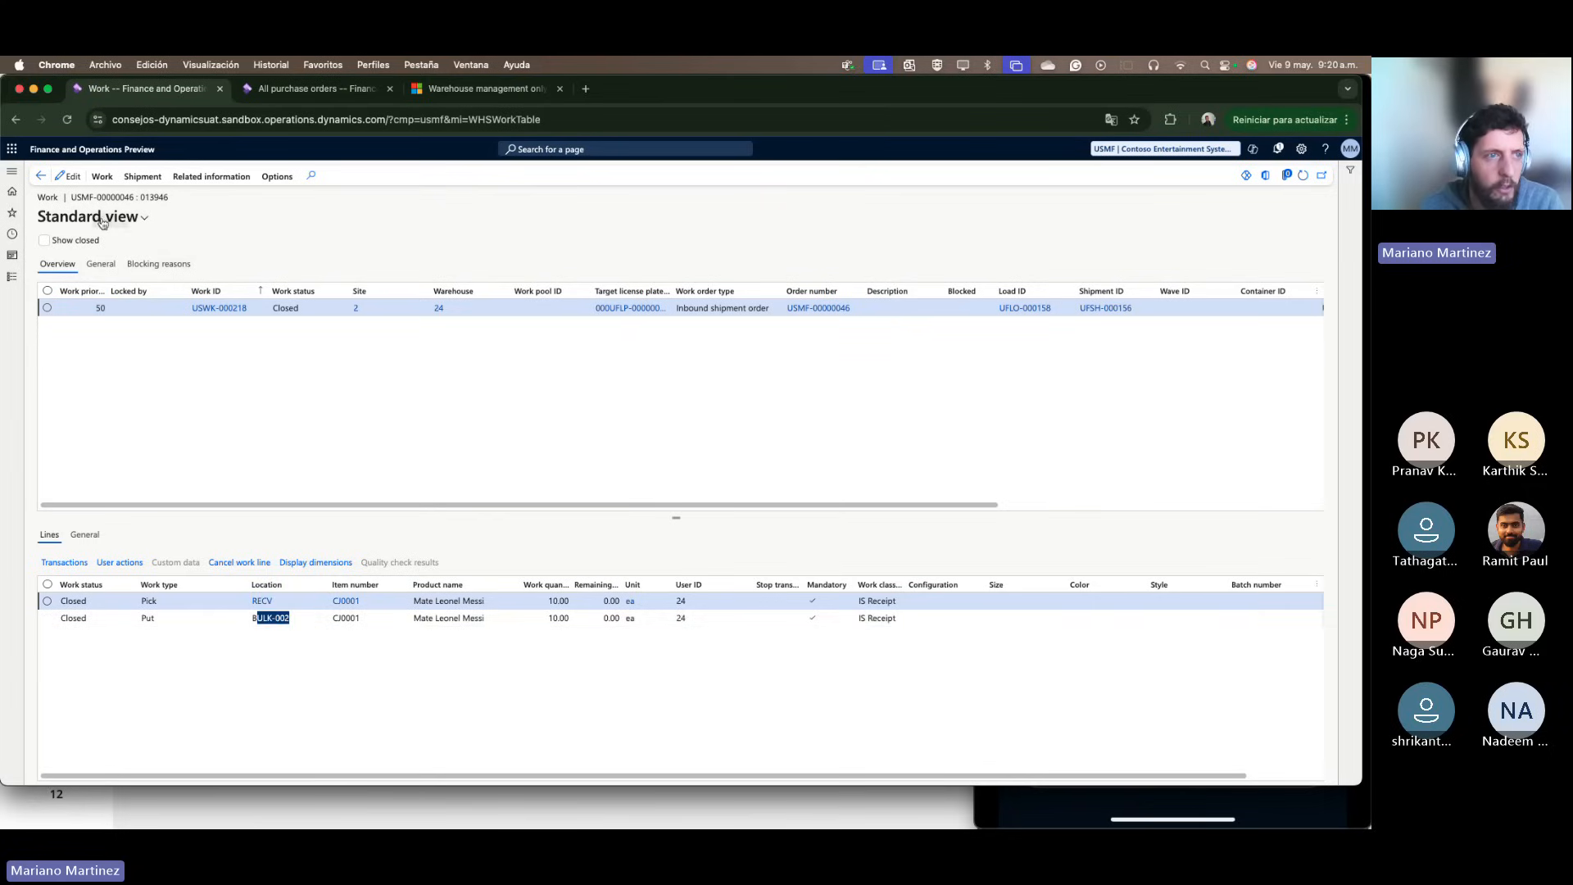
left_click(41, 176)
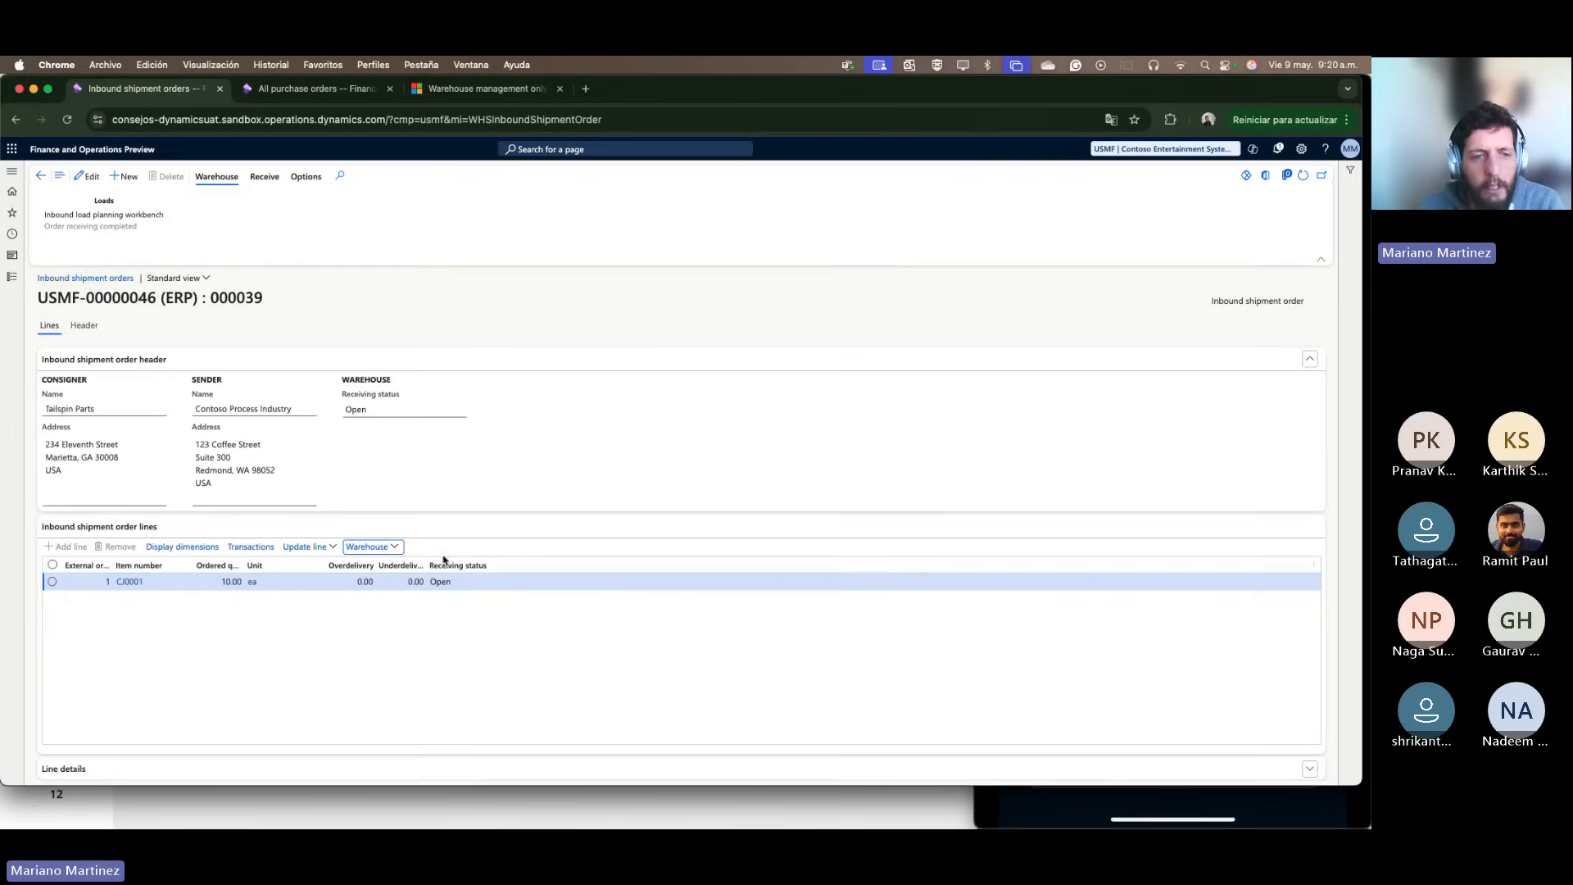
left_click(467, 582)
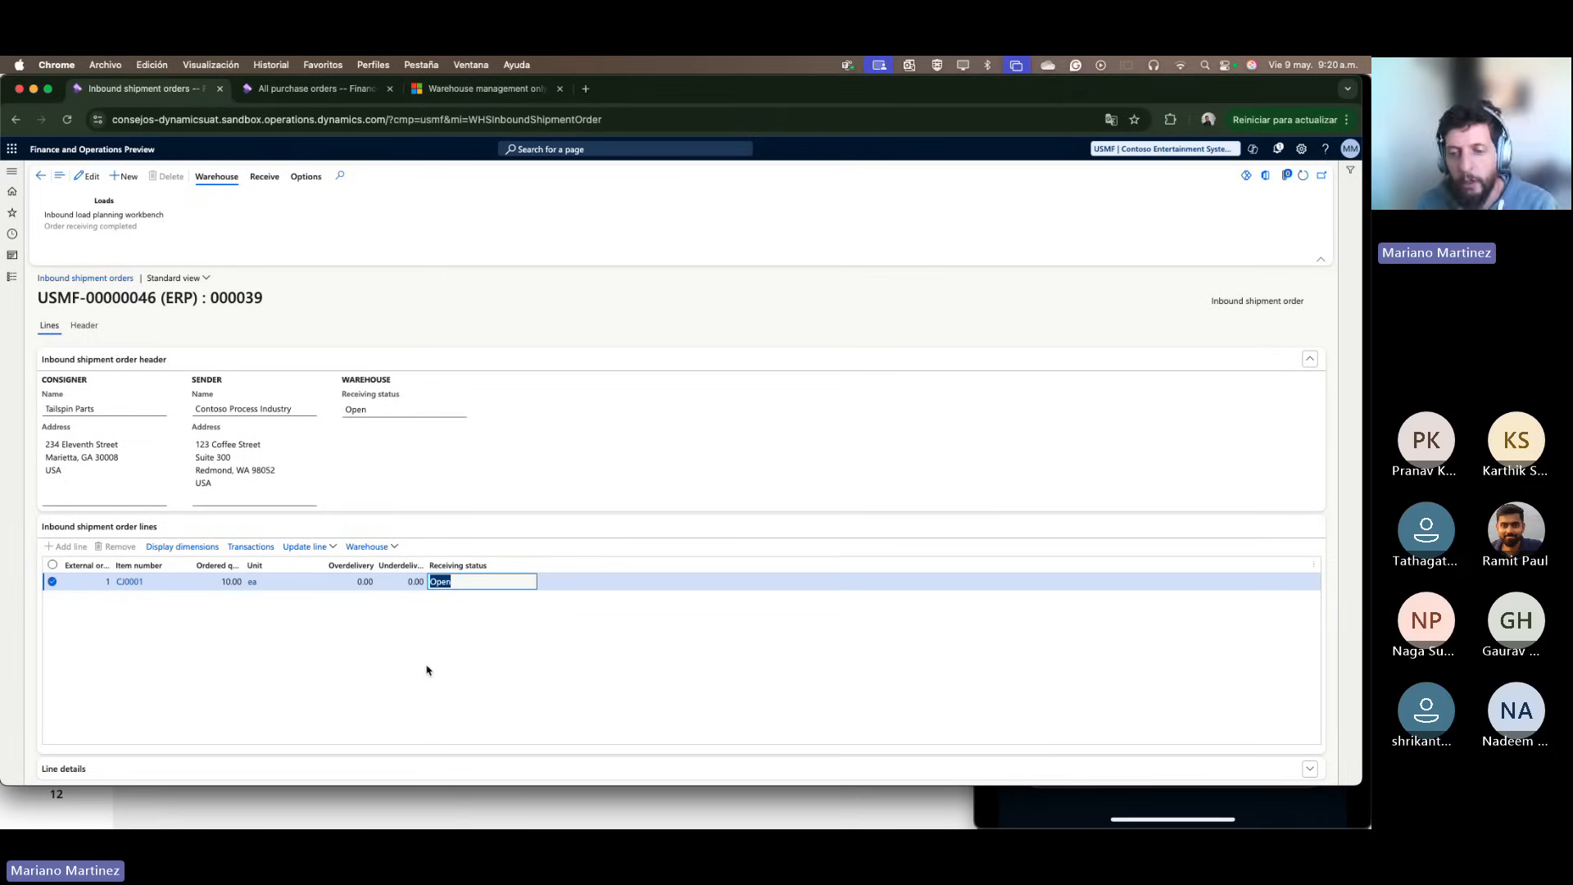
Step: Switch to the warehouse mobile app, start IS Receving completed, and return to the inbound shipment order in the browser
left_click(1016, 820)
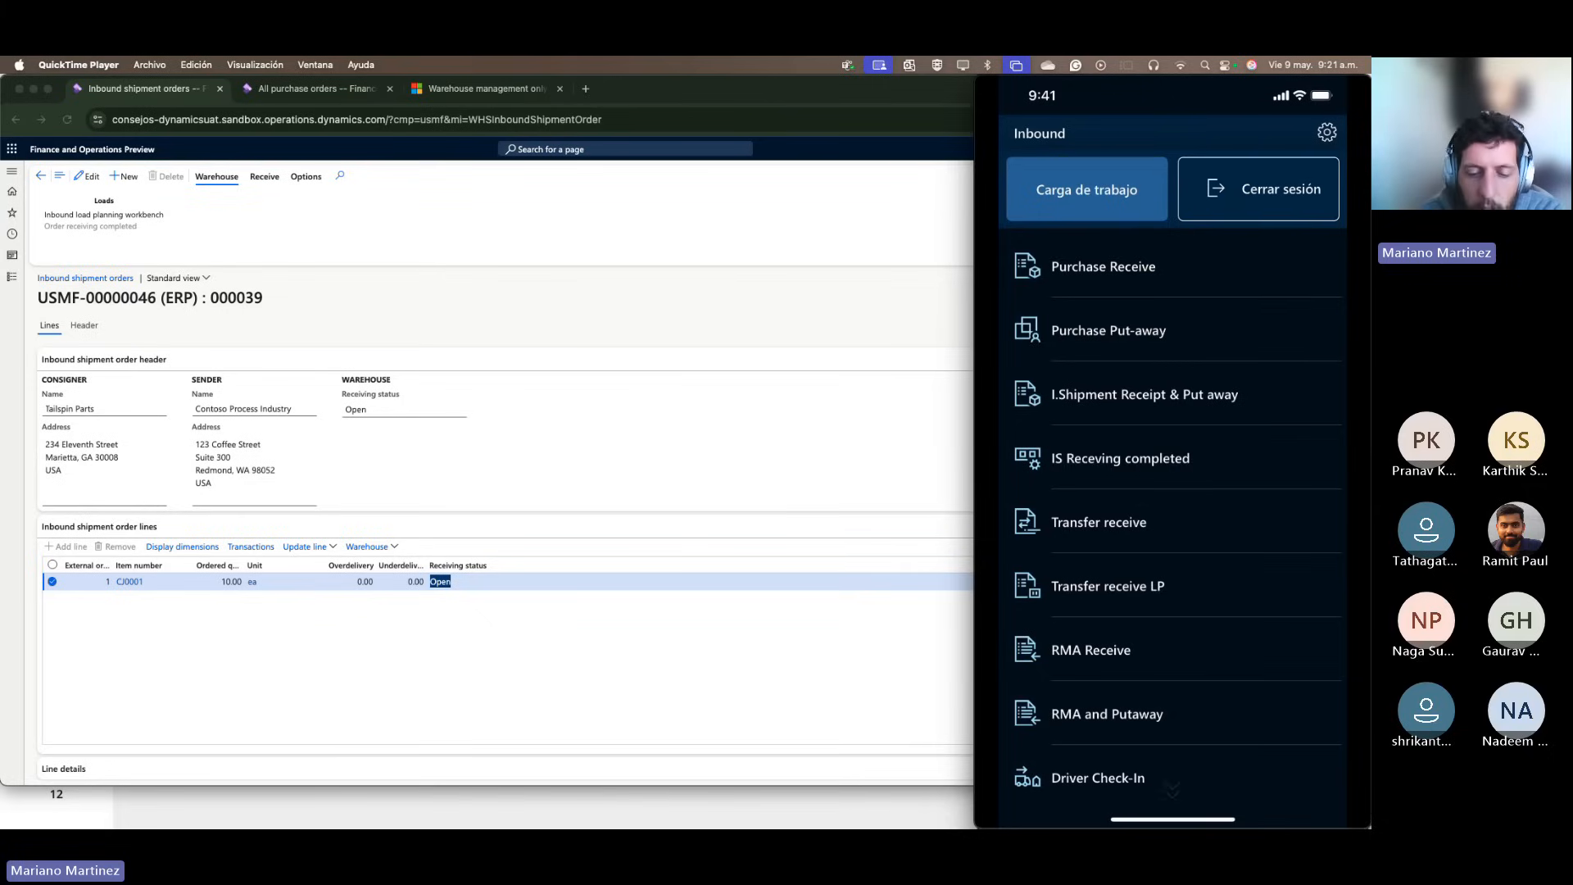
left_click(1120, 458)
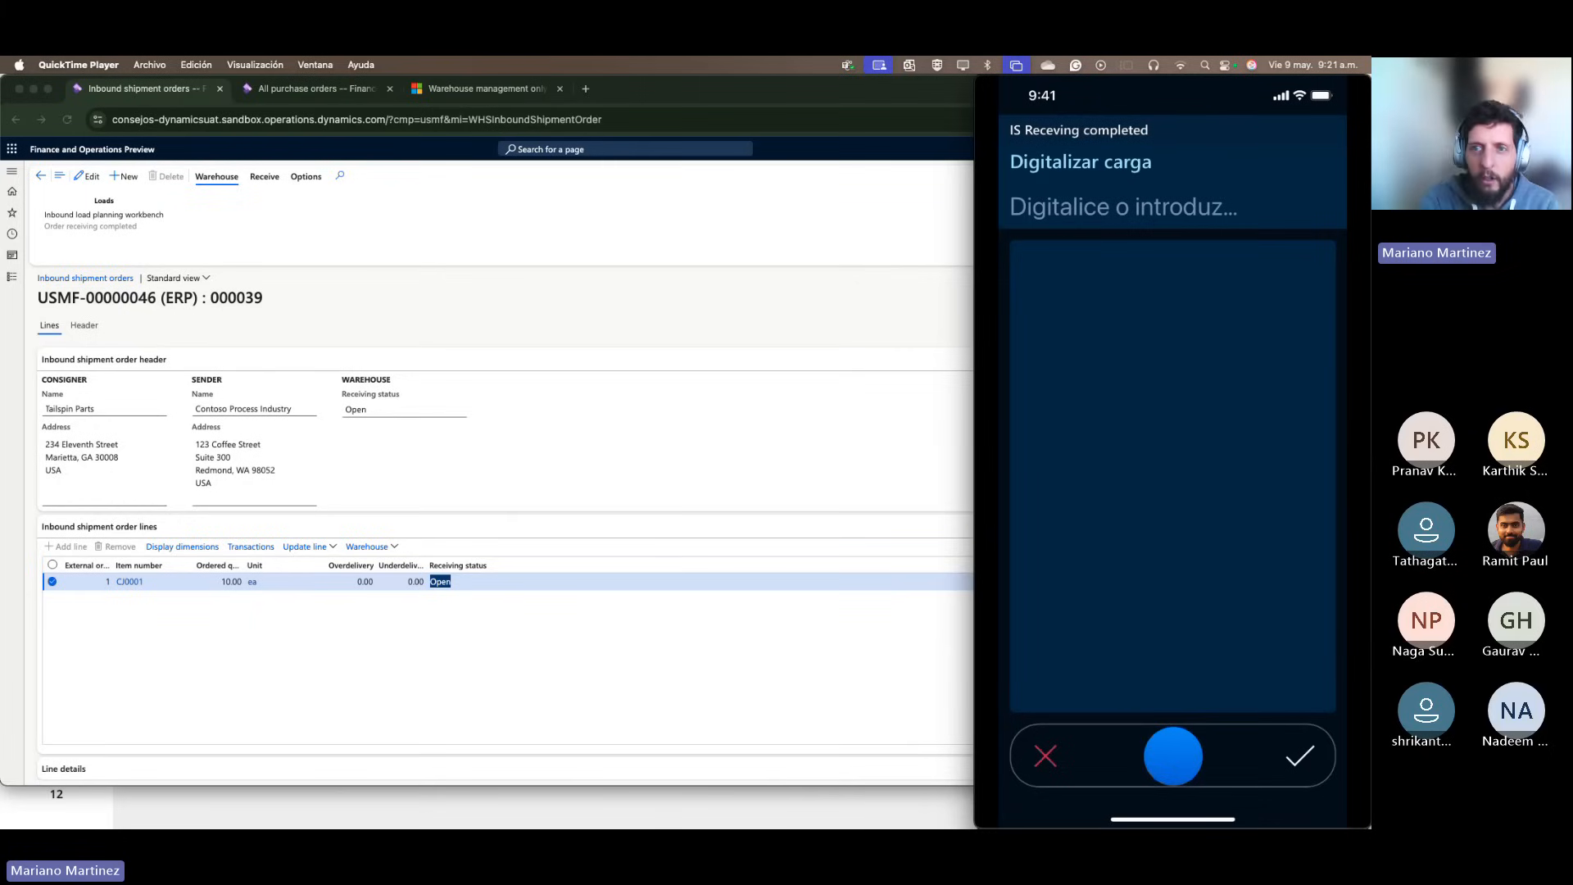
left_click(477, 667)
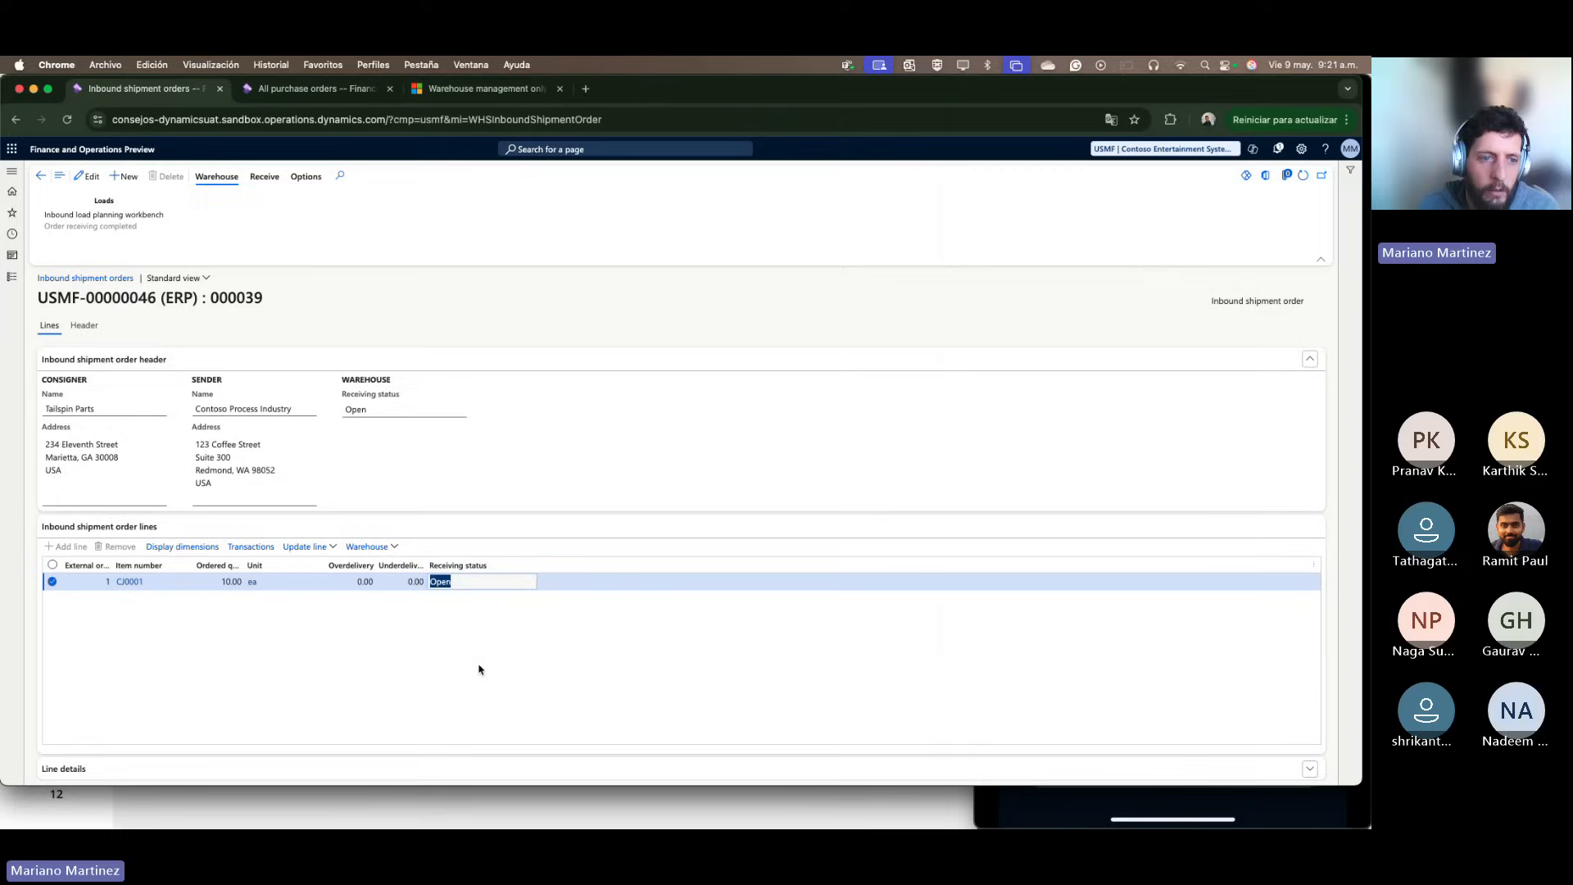
Step: Copy the load ID from the CJ0001 line's load details and complete receiving for that load in the warehouse mobile app
left_click(370, 547)
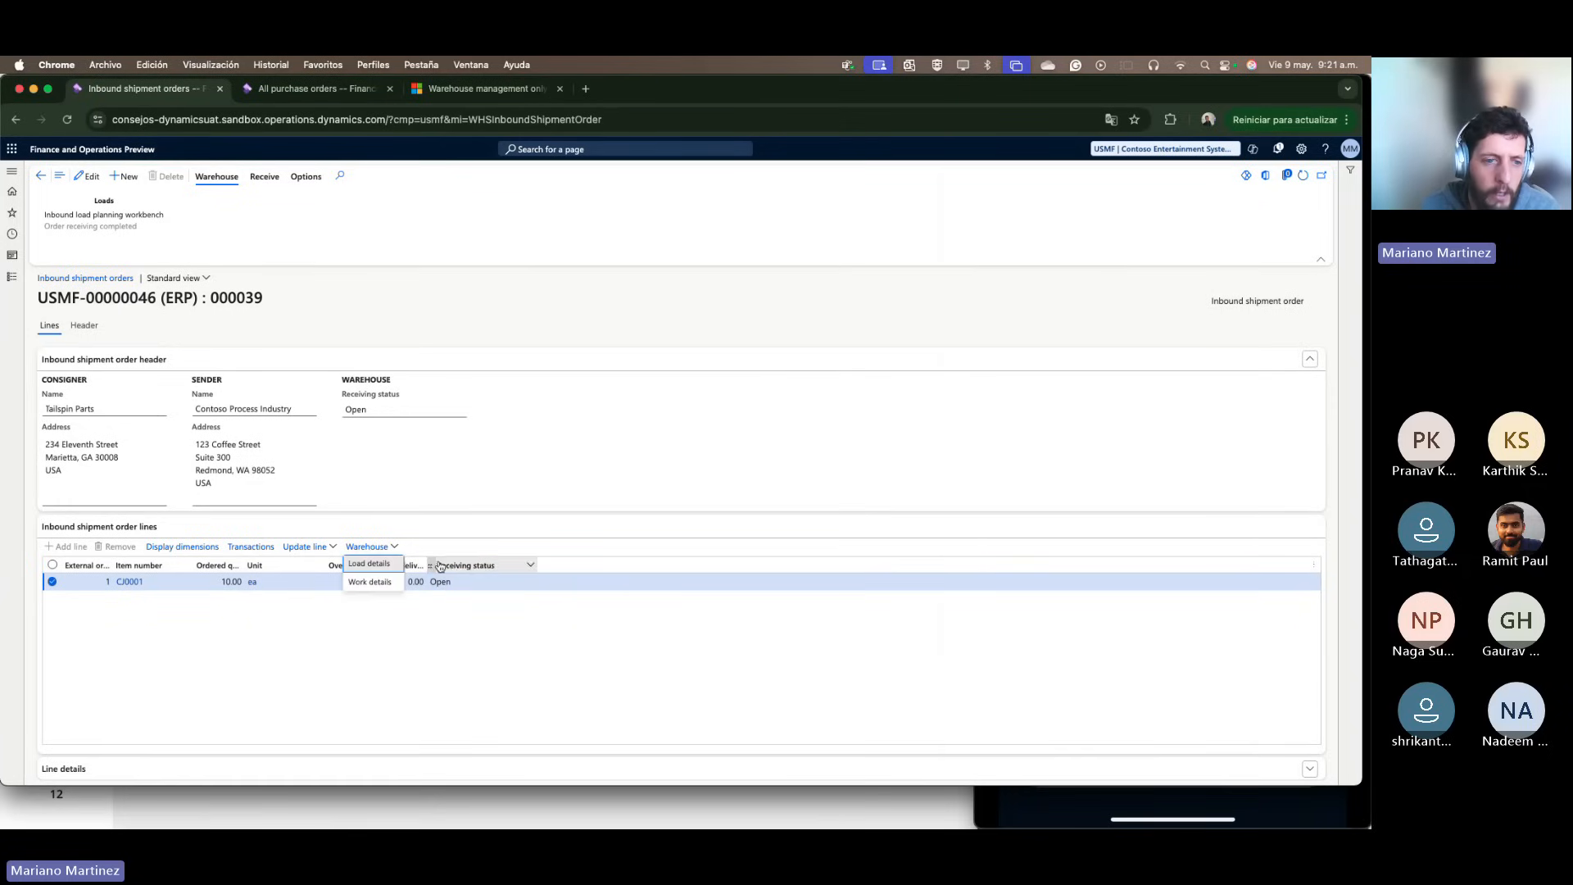
left_click(391, 564)
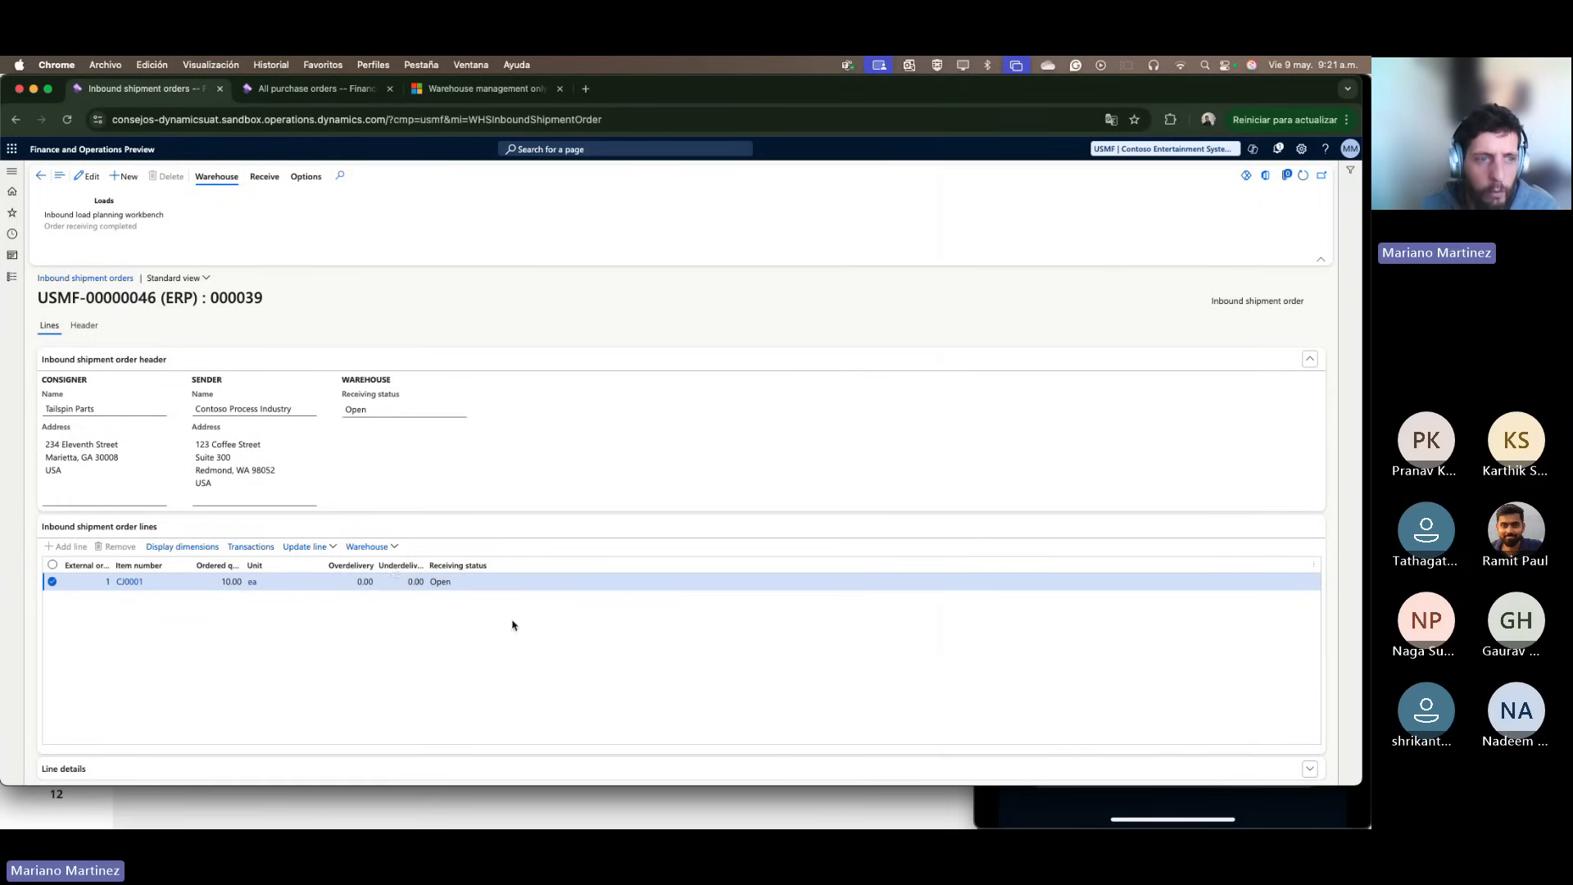
left_click_drag(133, 298, 37, 298)
key("super+c")
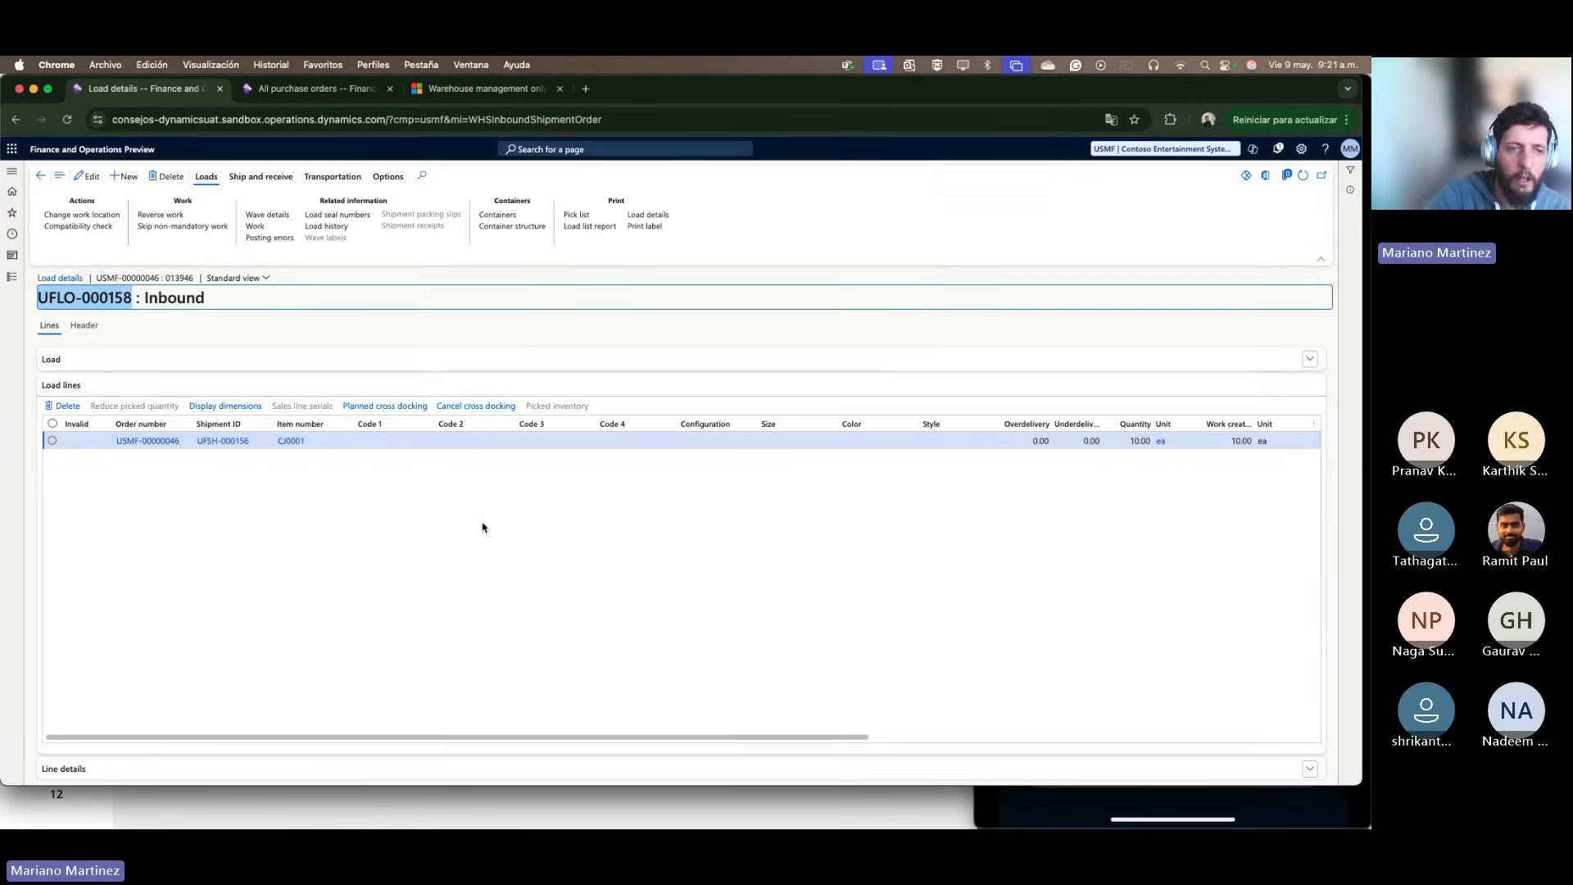
key("super+Tab")
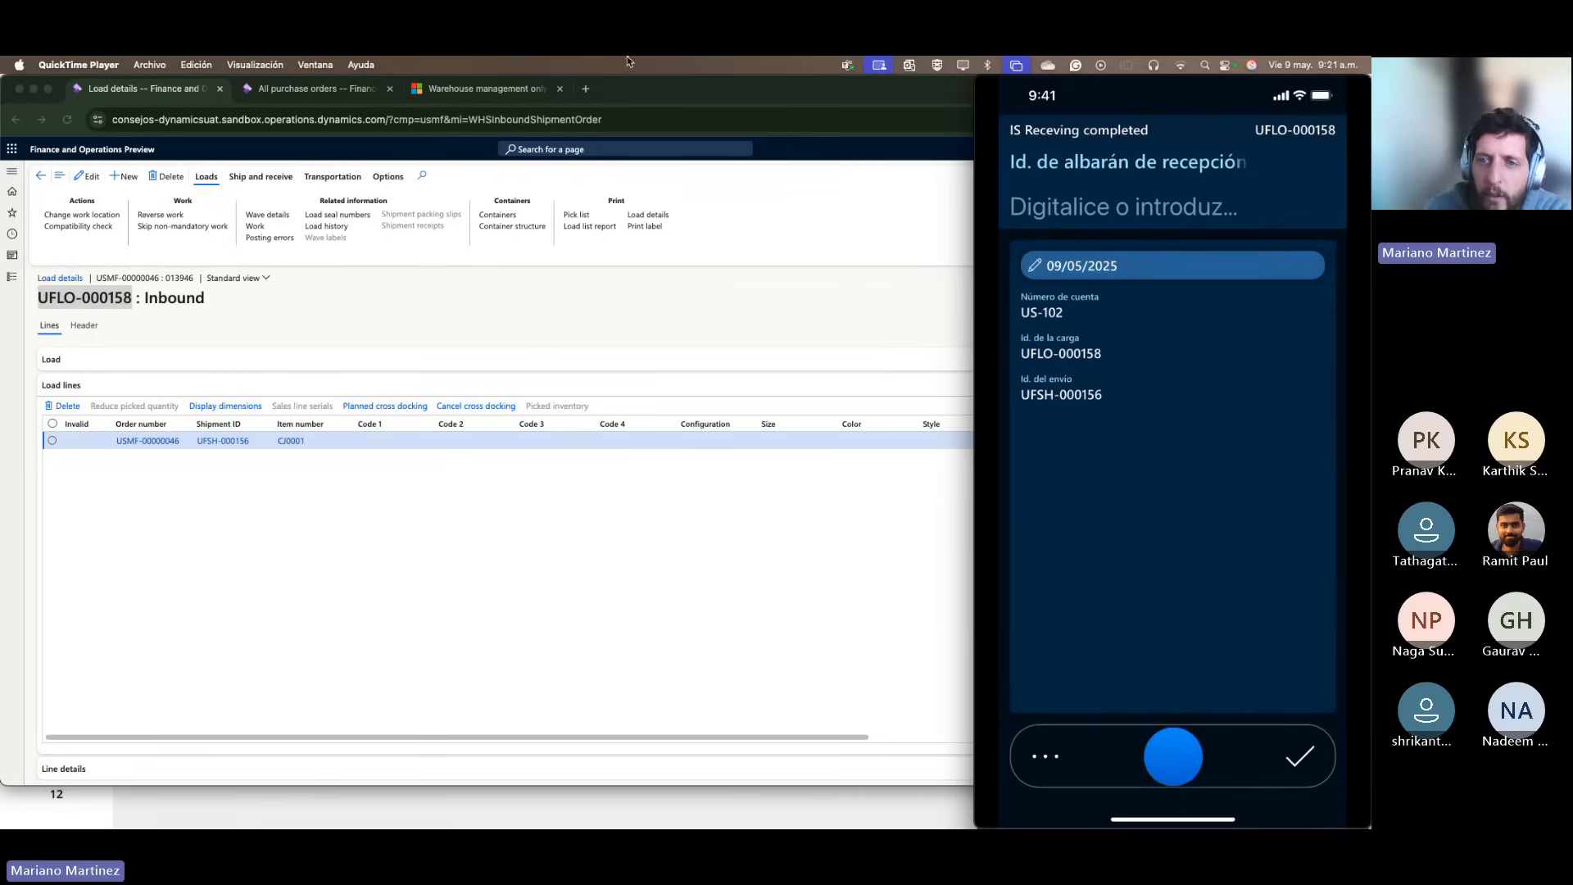
mouse_move(1062, 302)
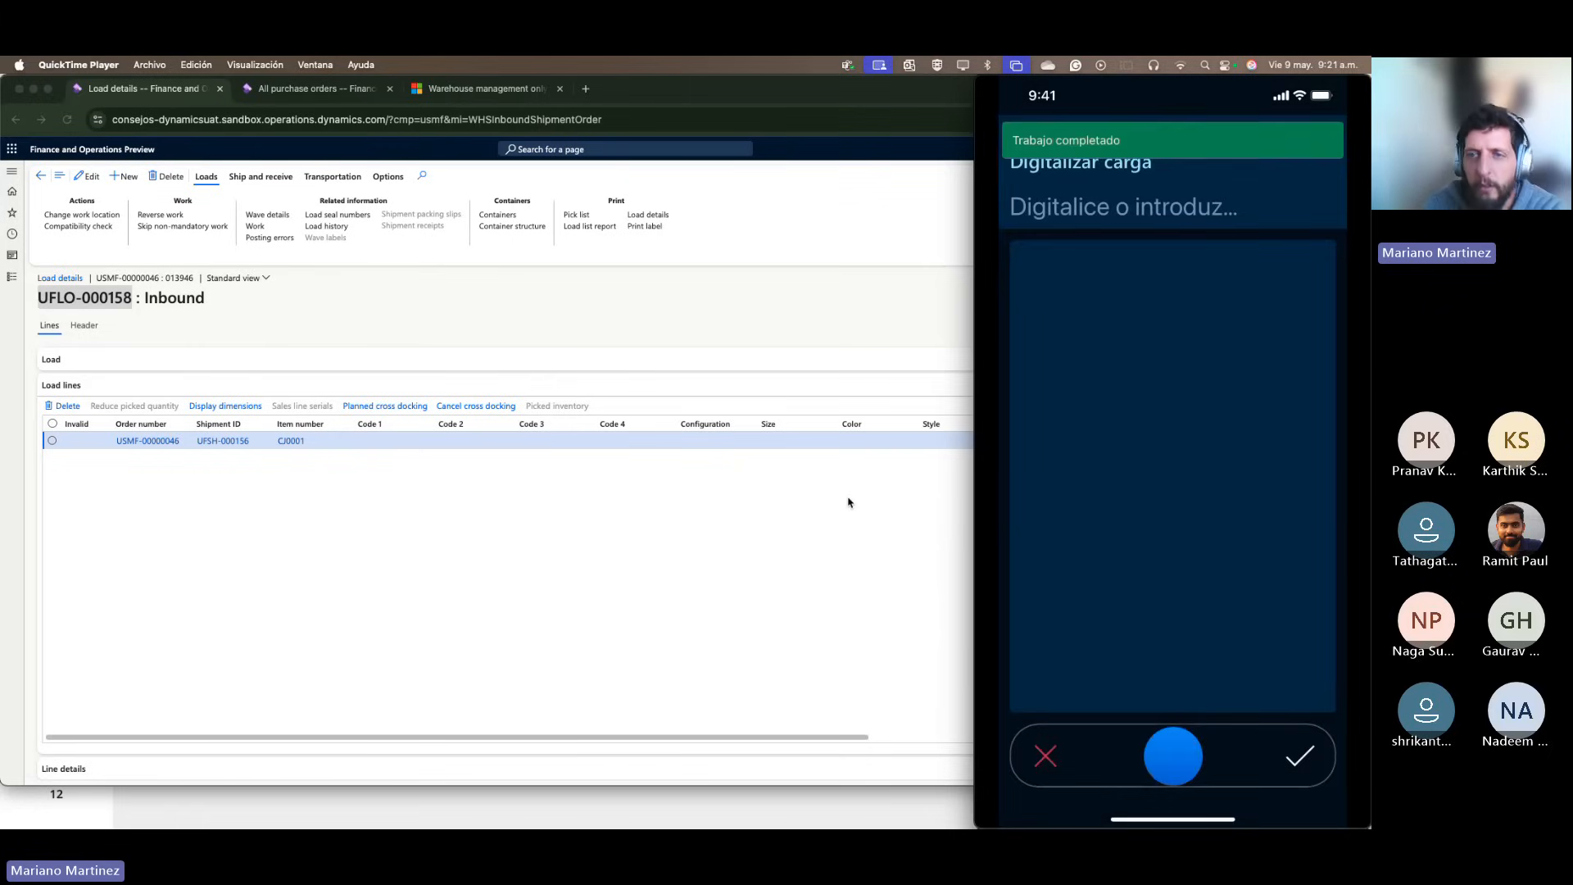
Step: Return to the inbound shipment order in the browser, refresh it, and check the CJ0001 line's receiving status
left_click(849, 502)
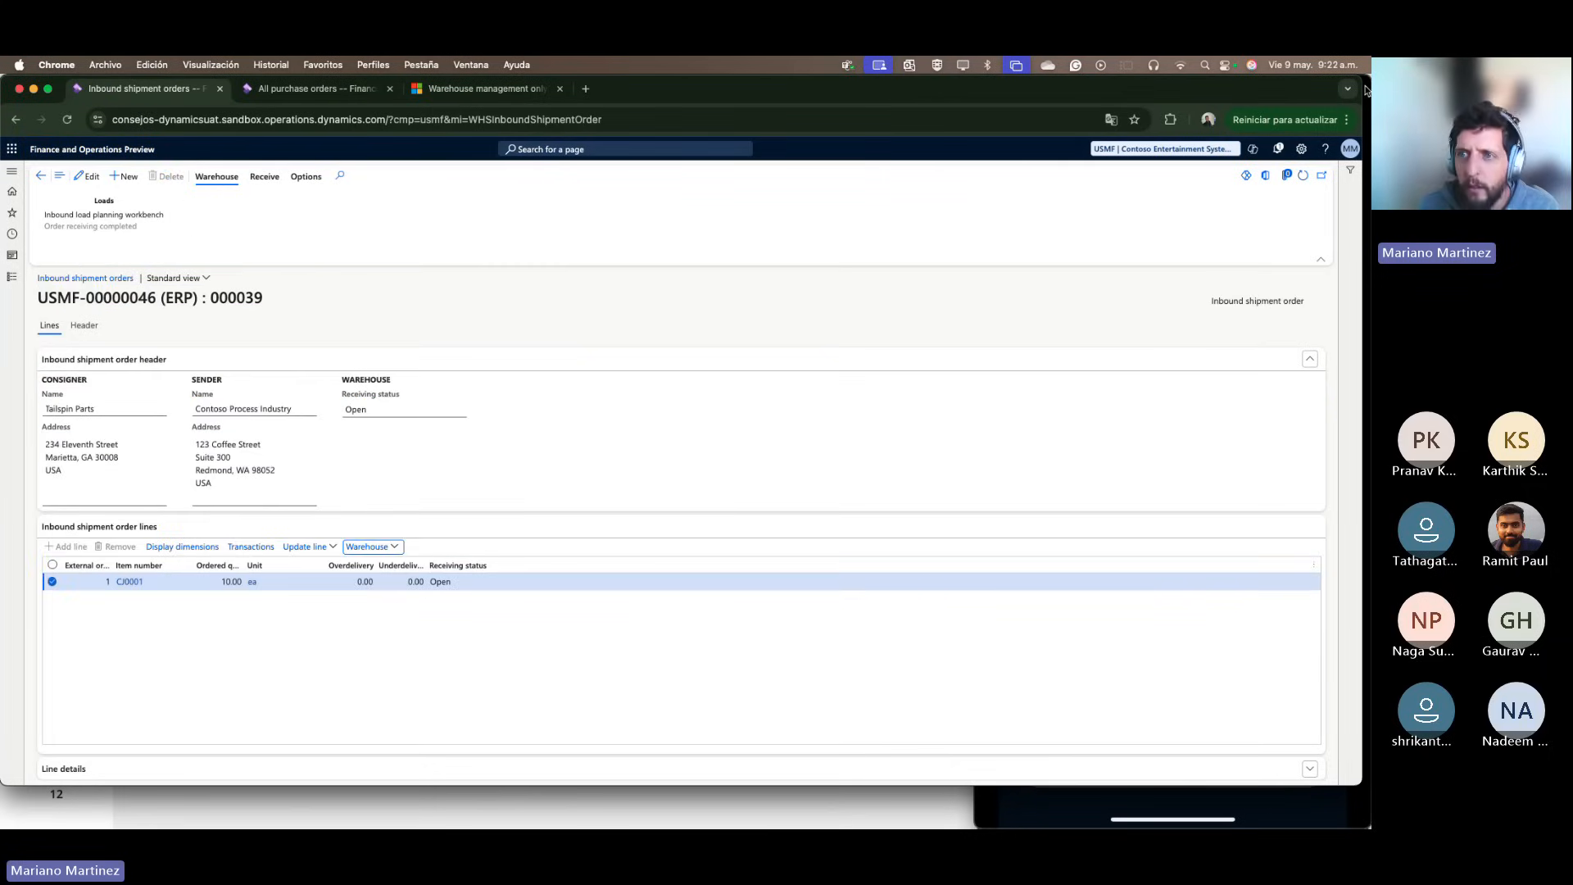
left_click(1303, 175)
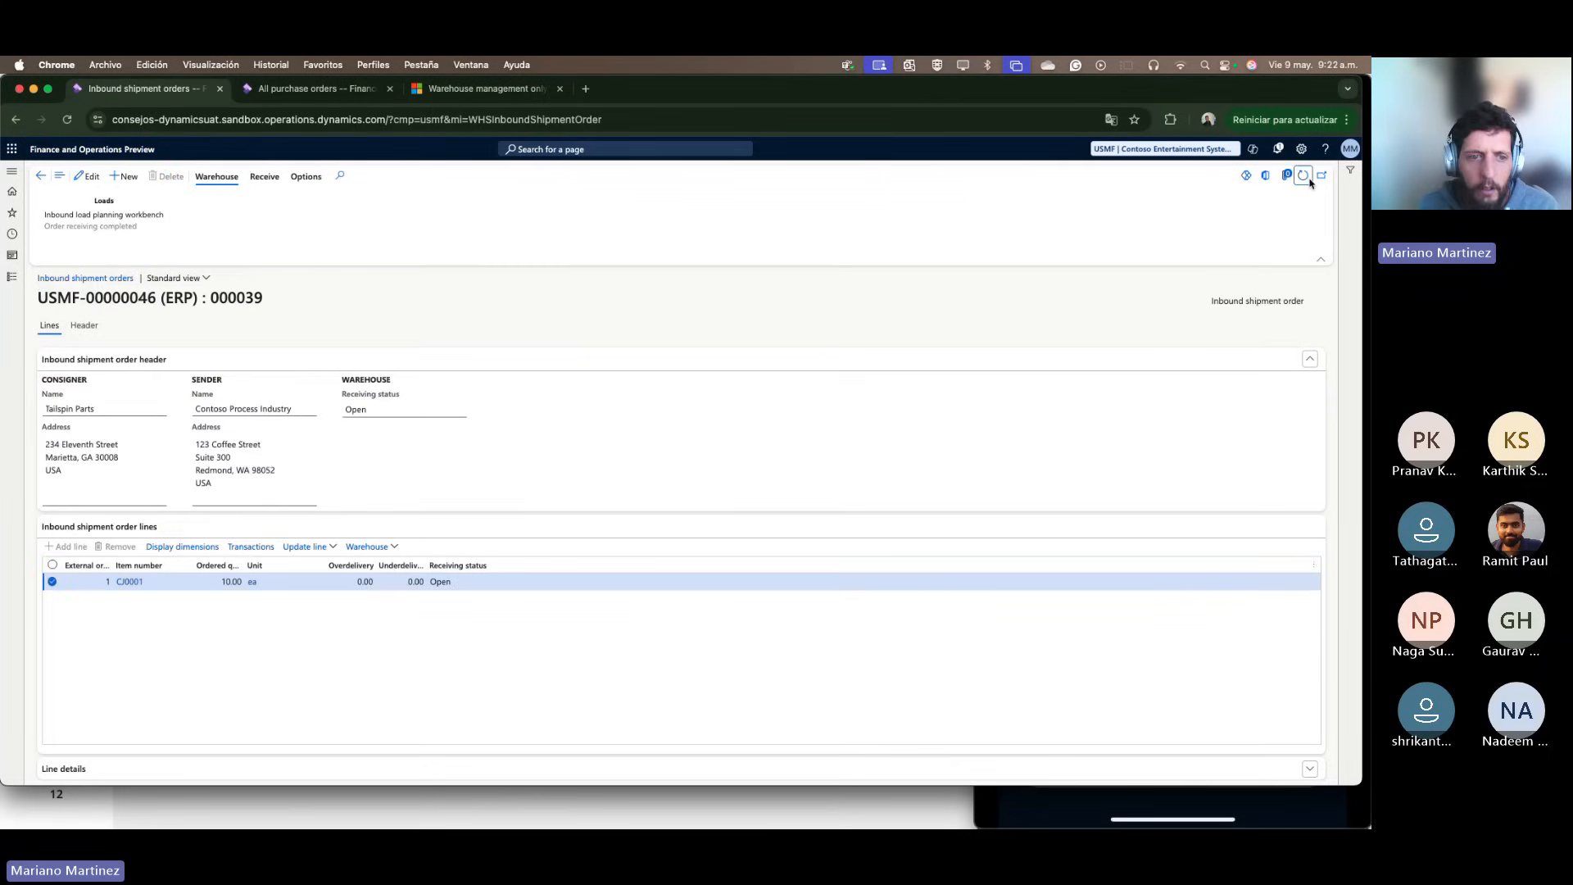
left_click(434, 583)
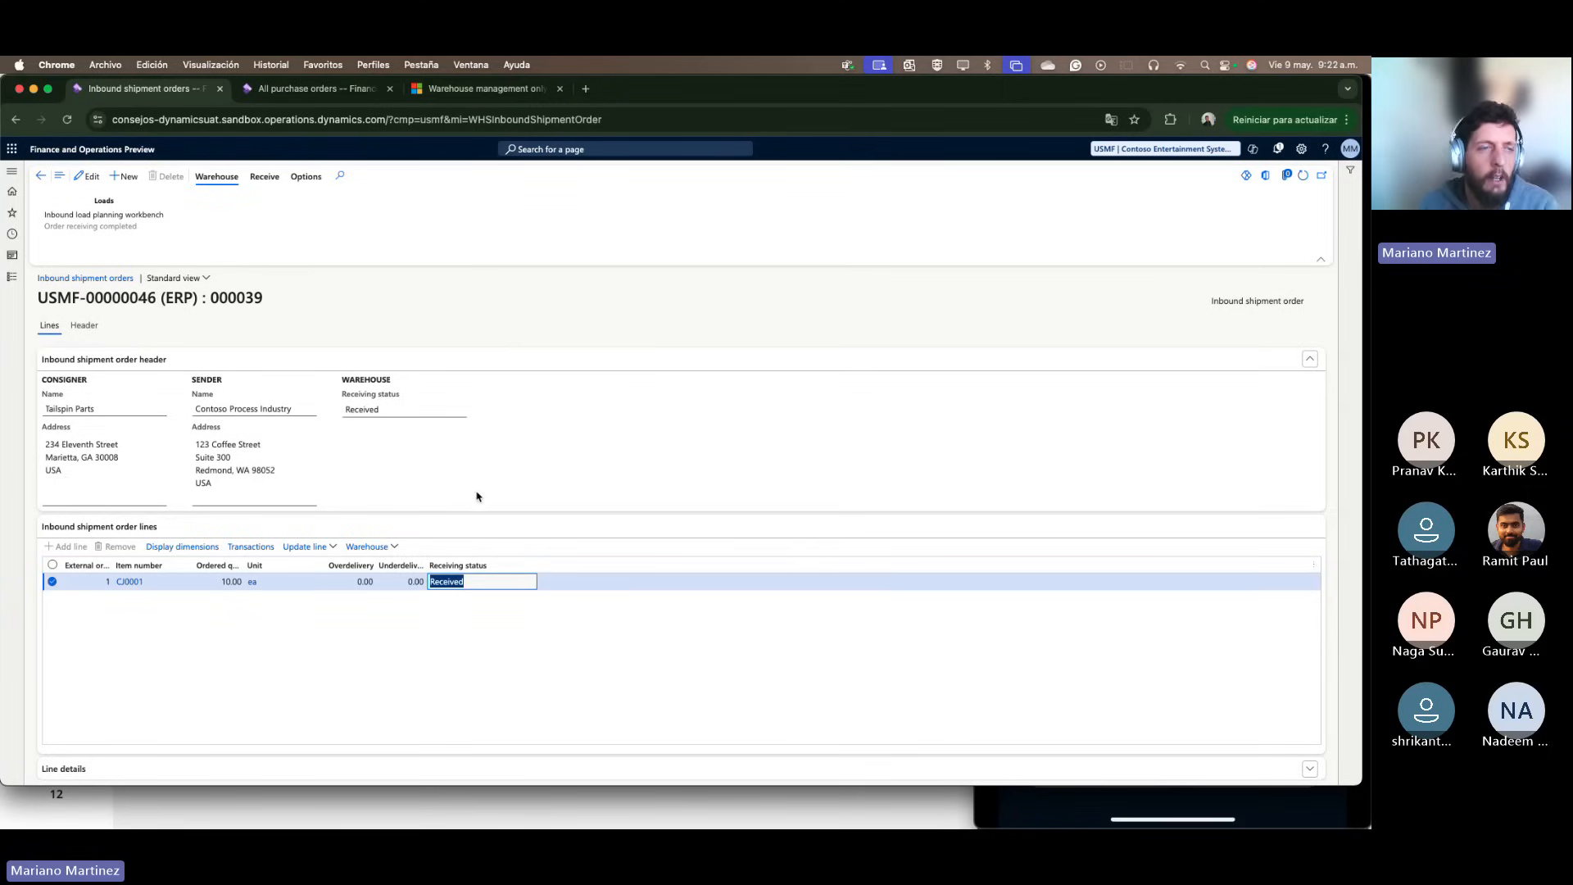
Step: Go to the External warehouse integration monitoring workspace and open its queued message processor messages
left_click(12, 276)
left_click(218, 203)
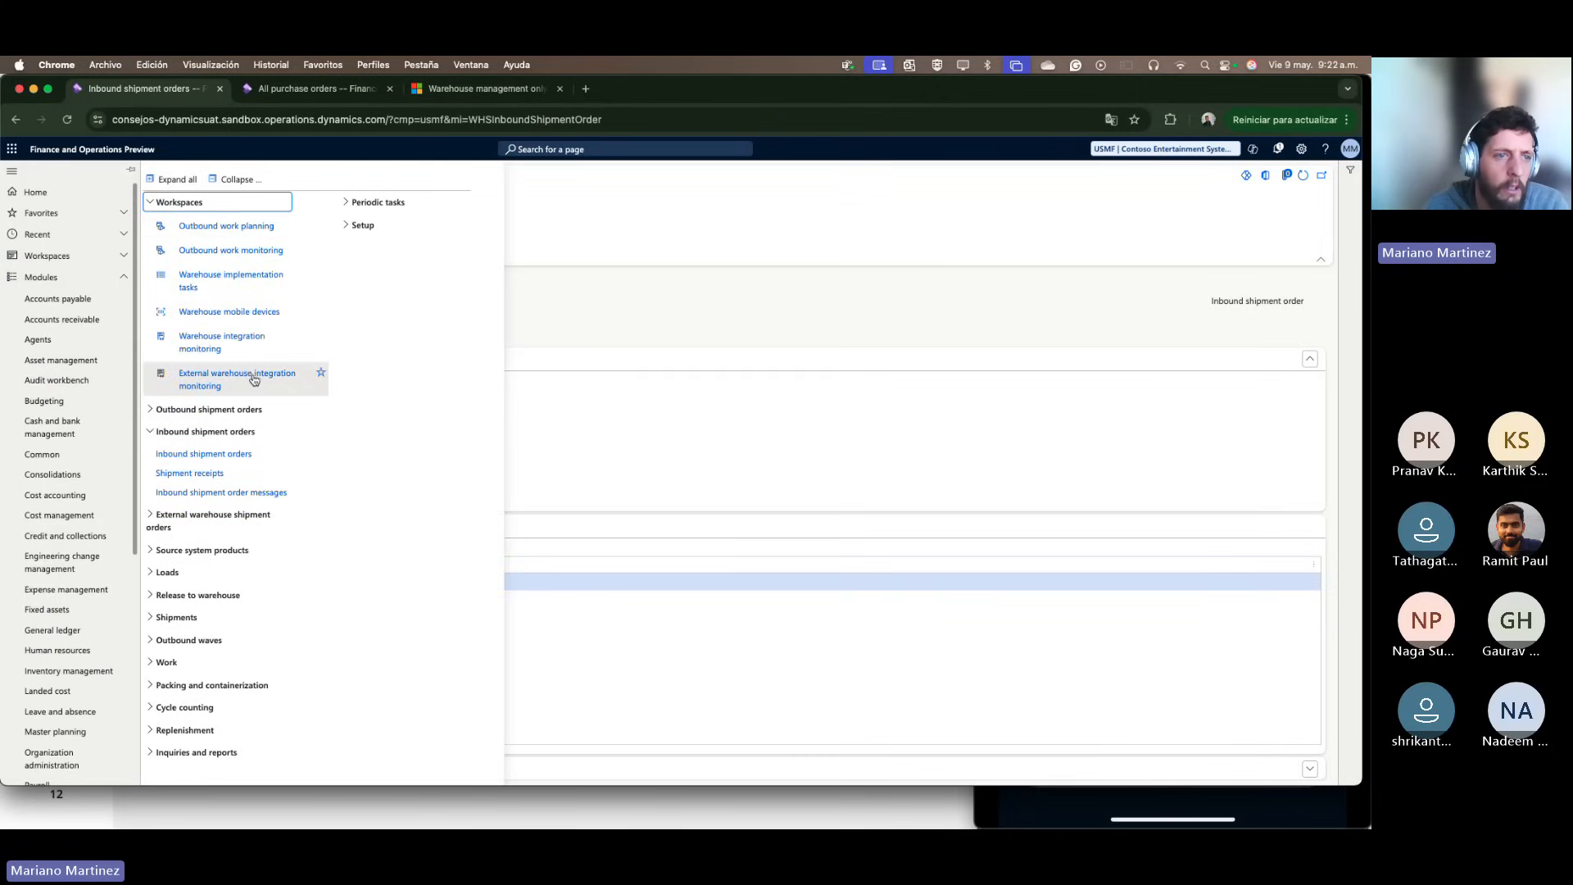
left_click(254, 370)
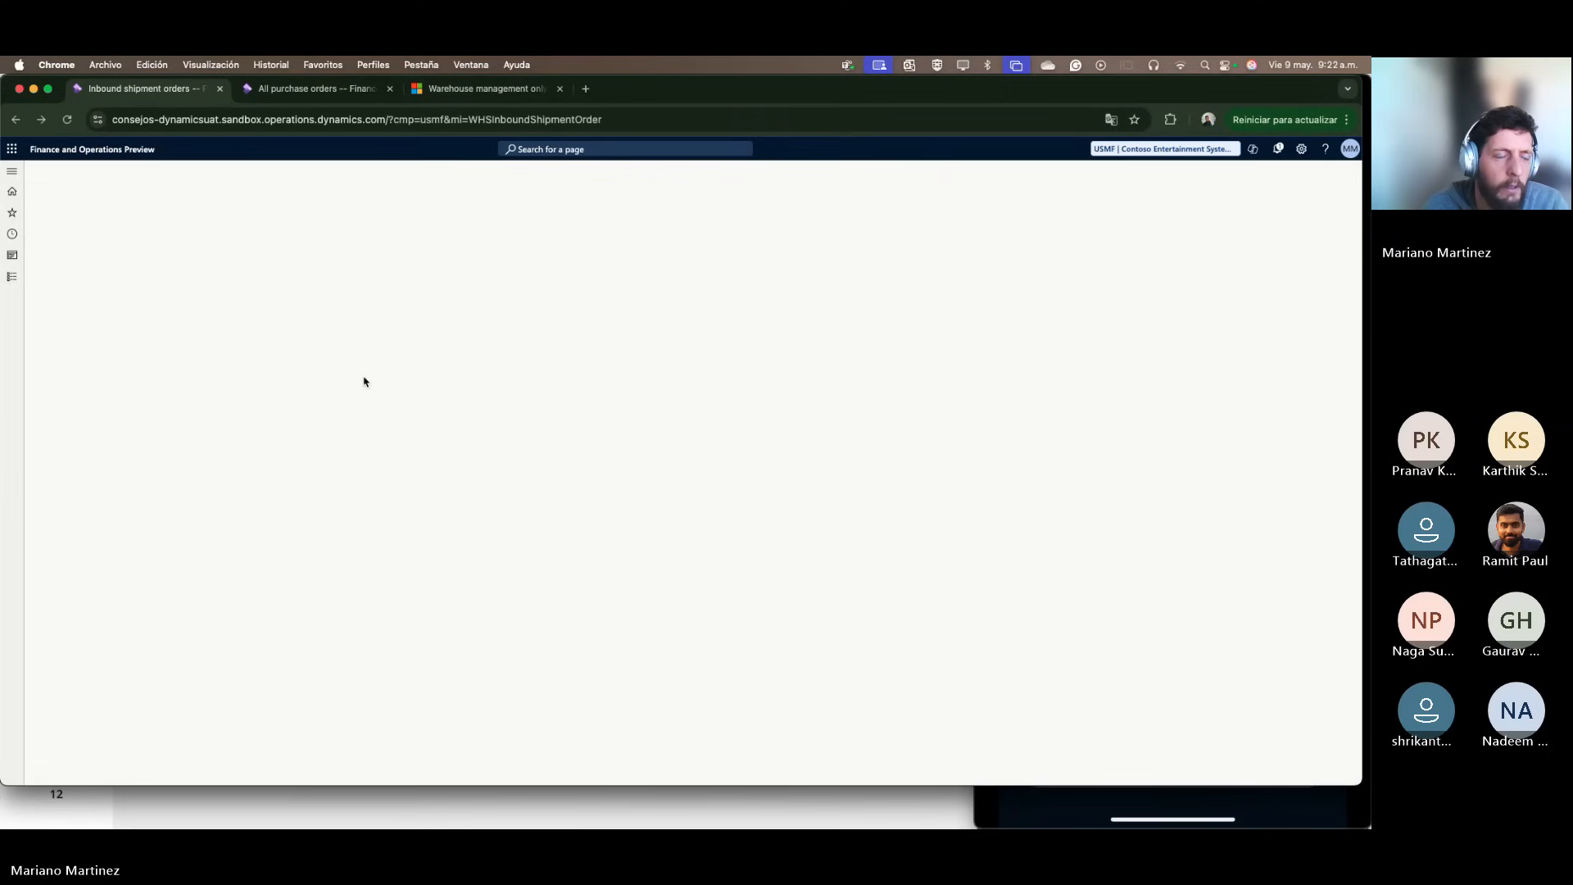
left_click(393, 364)
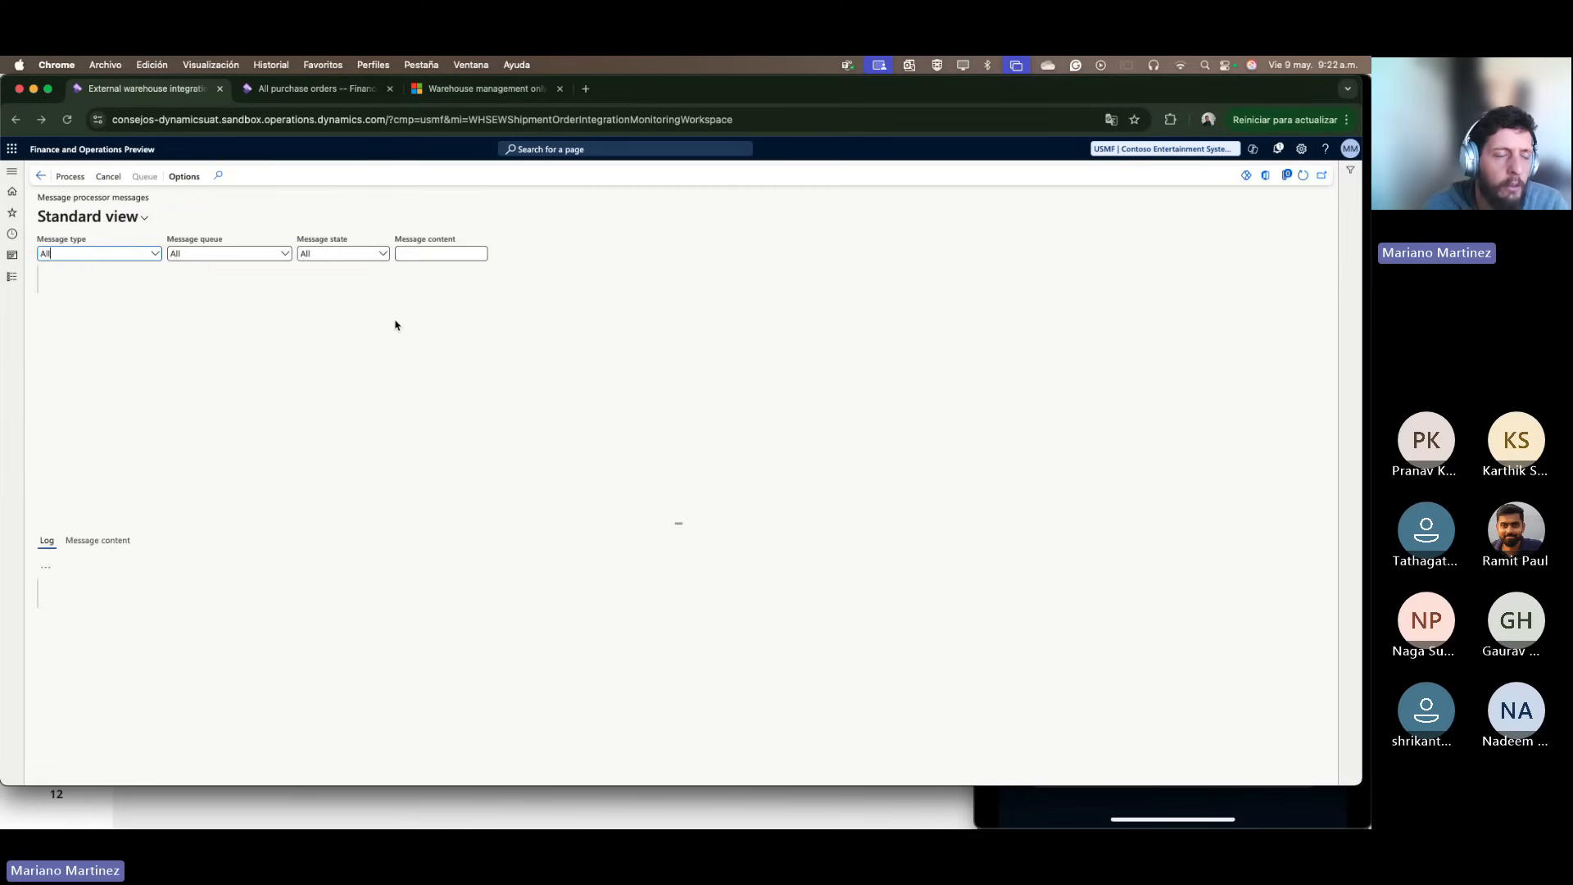
Step: Widen the Message type column and process the newest Receive external warehouse inbound shipment order update message
left_click_drag(244, 273, 290, 274)
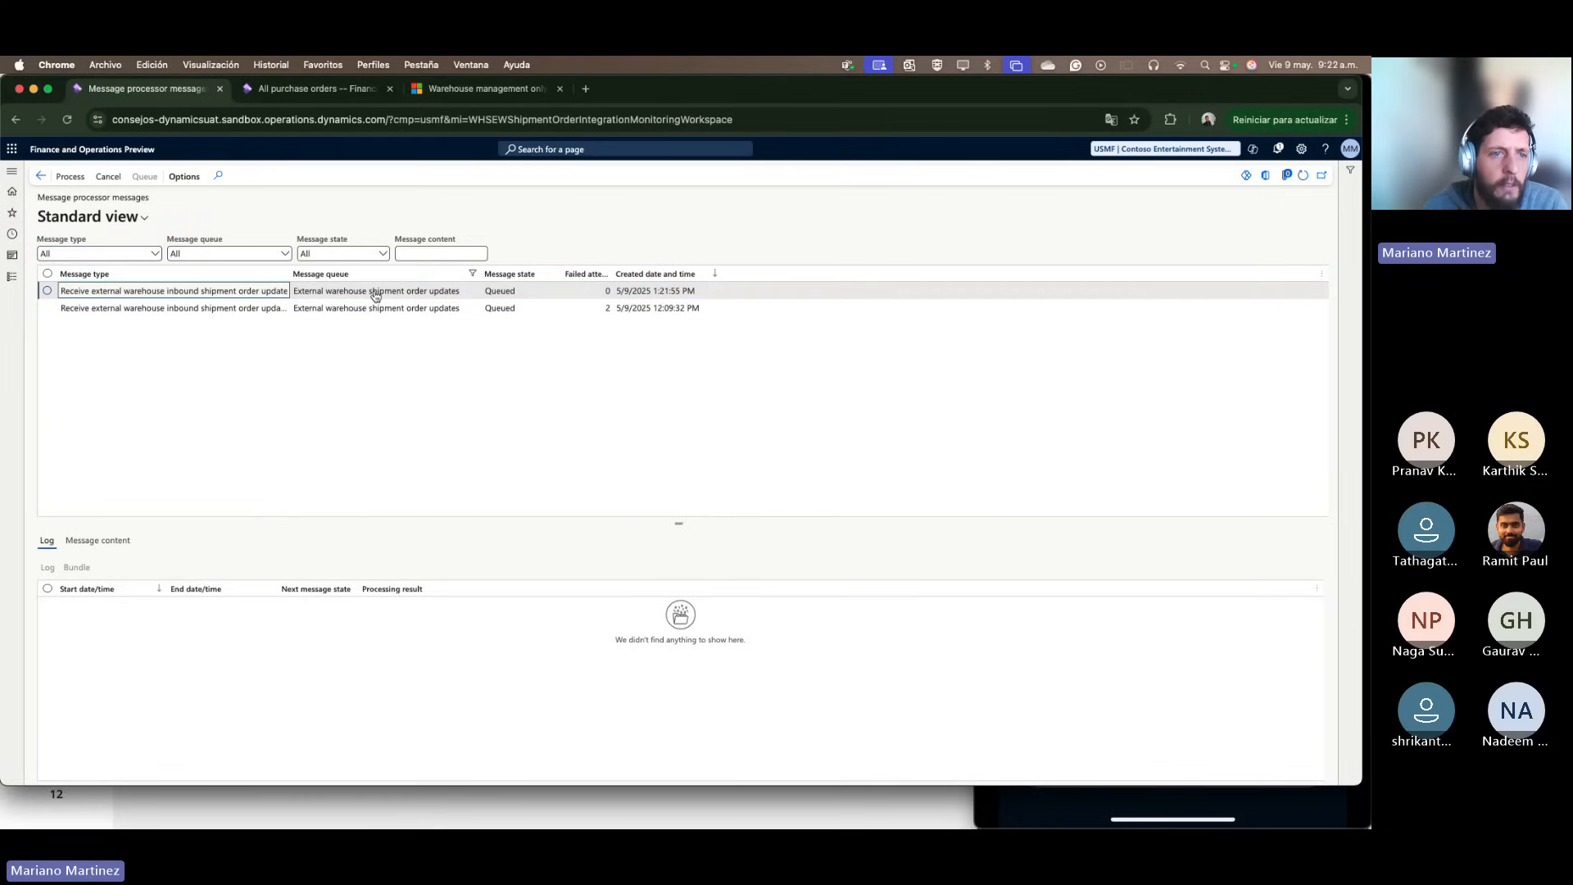
left_click(376, 293)
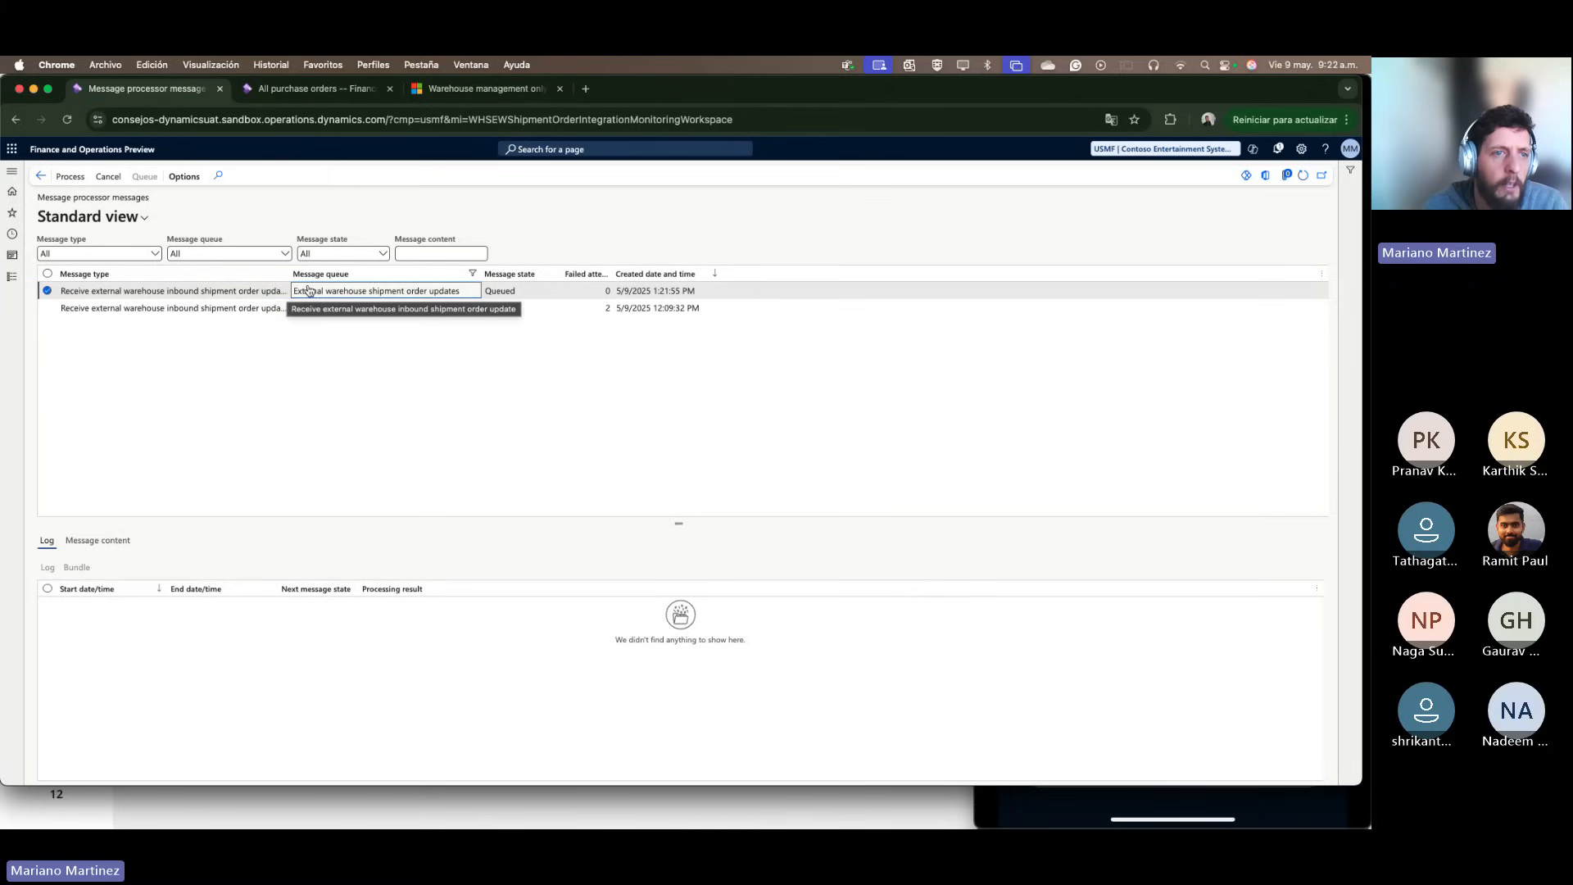
left_click_drag(291, 273, 348, 274)
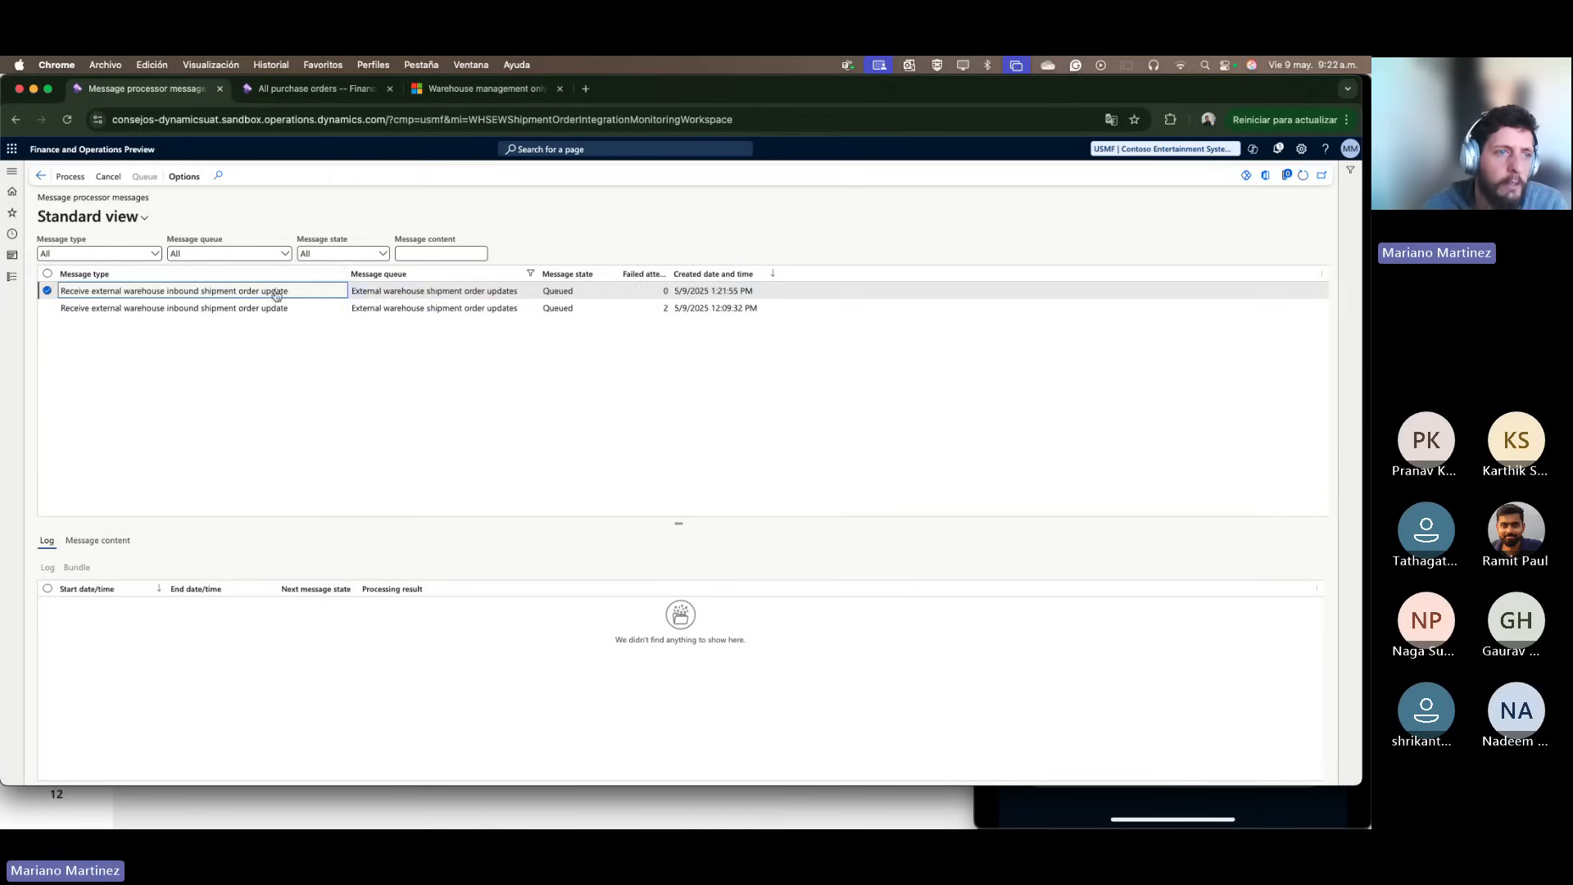
left_click(62, 293)
left_click(80, 178)
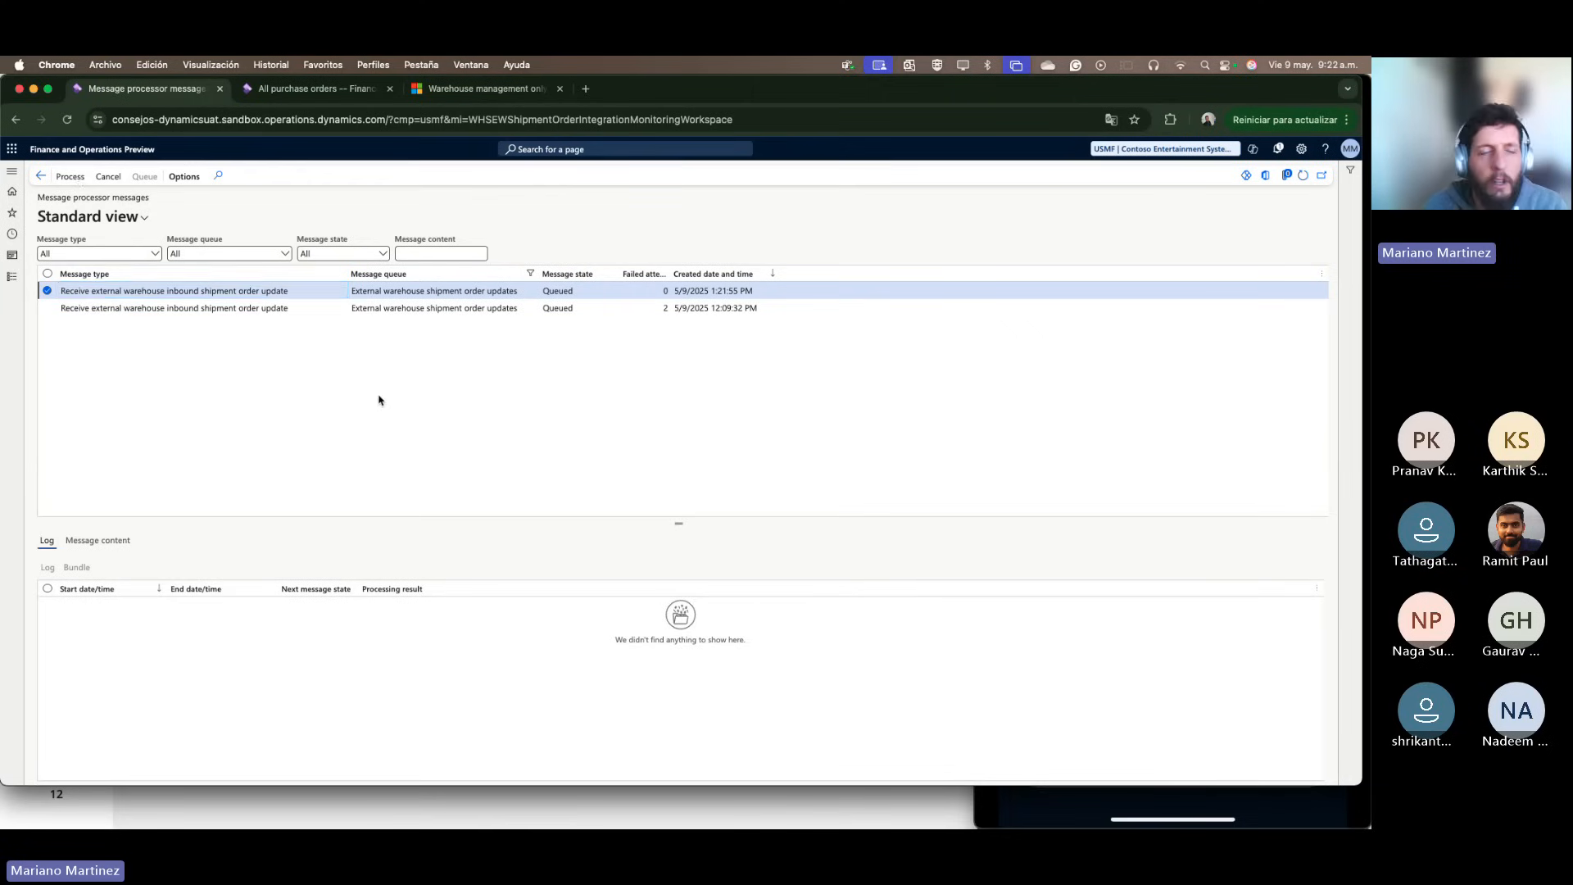
left_click(843, 432)
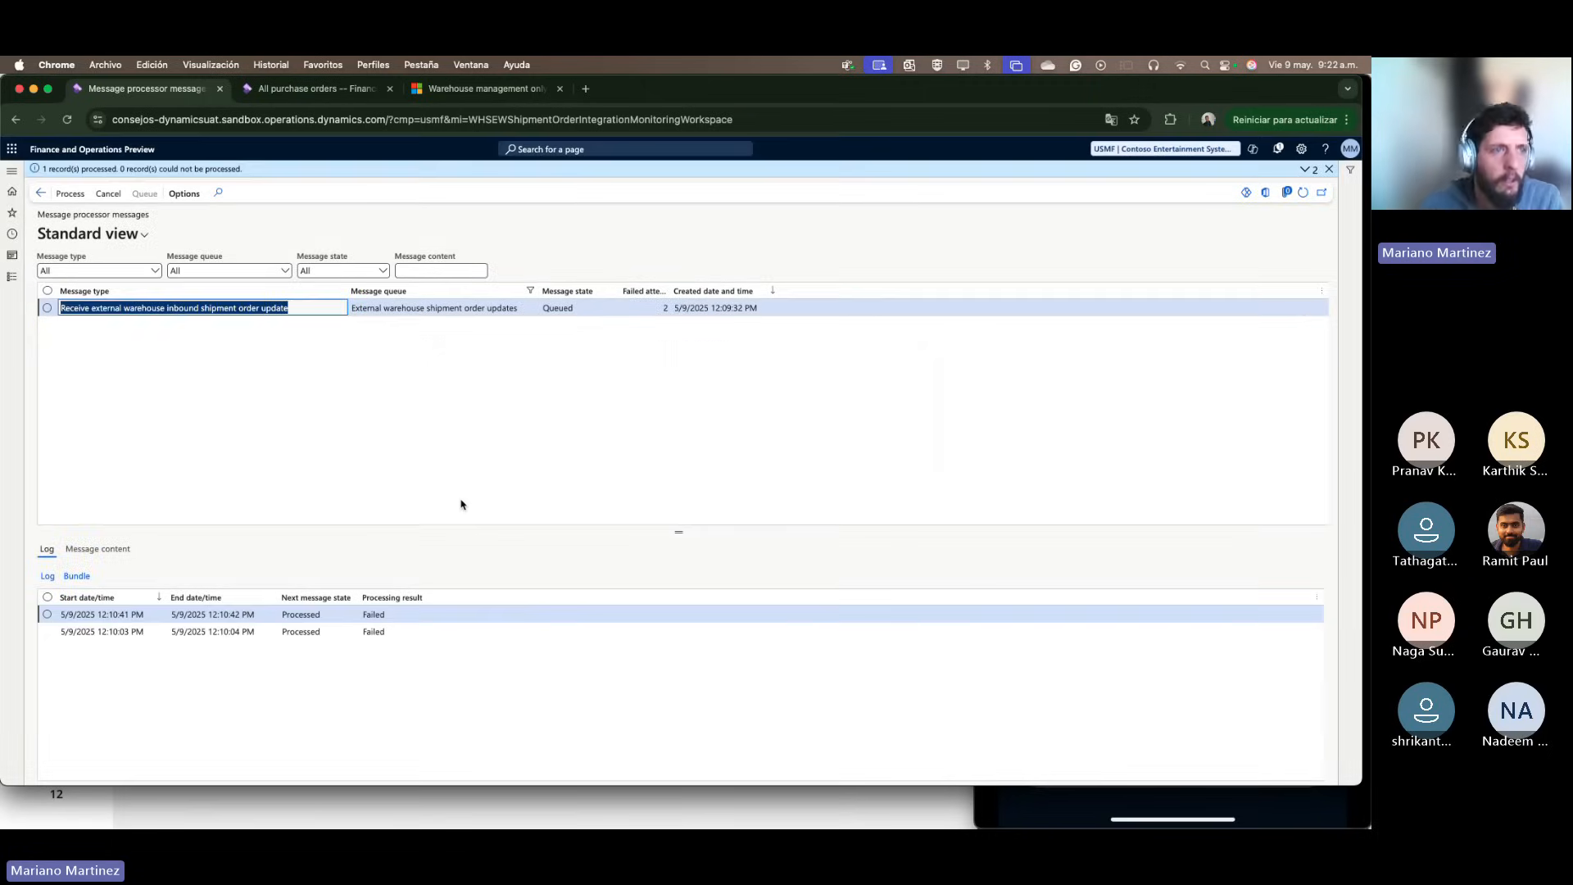
left_click_drag(49, 169, 109, 176)
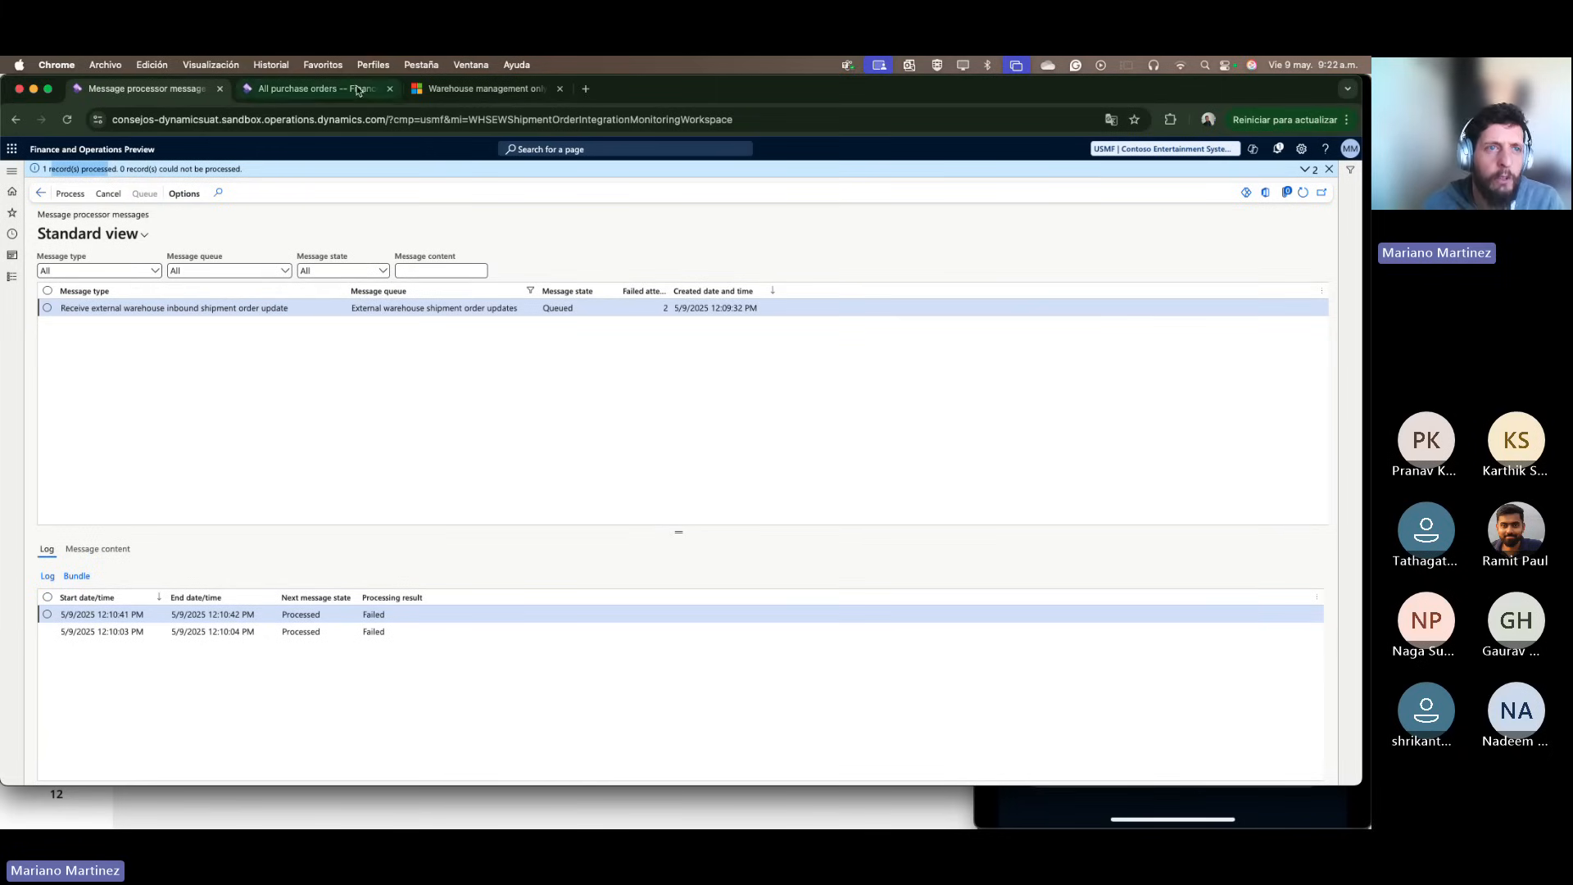
Step: Return to the Tailspin Parts purchase order in USPI and open the on-hand inventory of its CJ0001 line
left_click(316, 89)
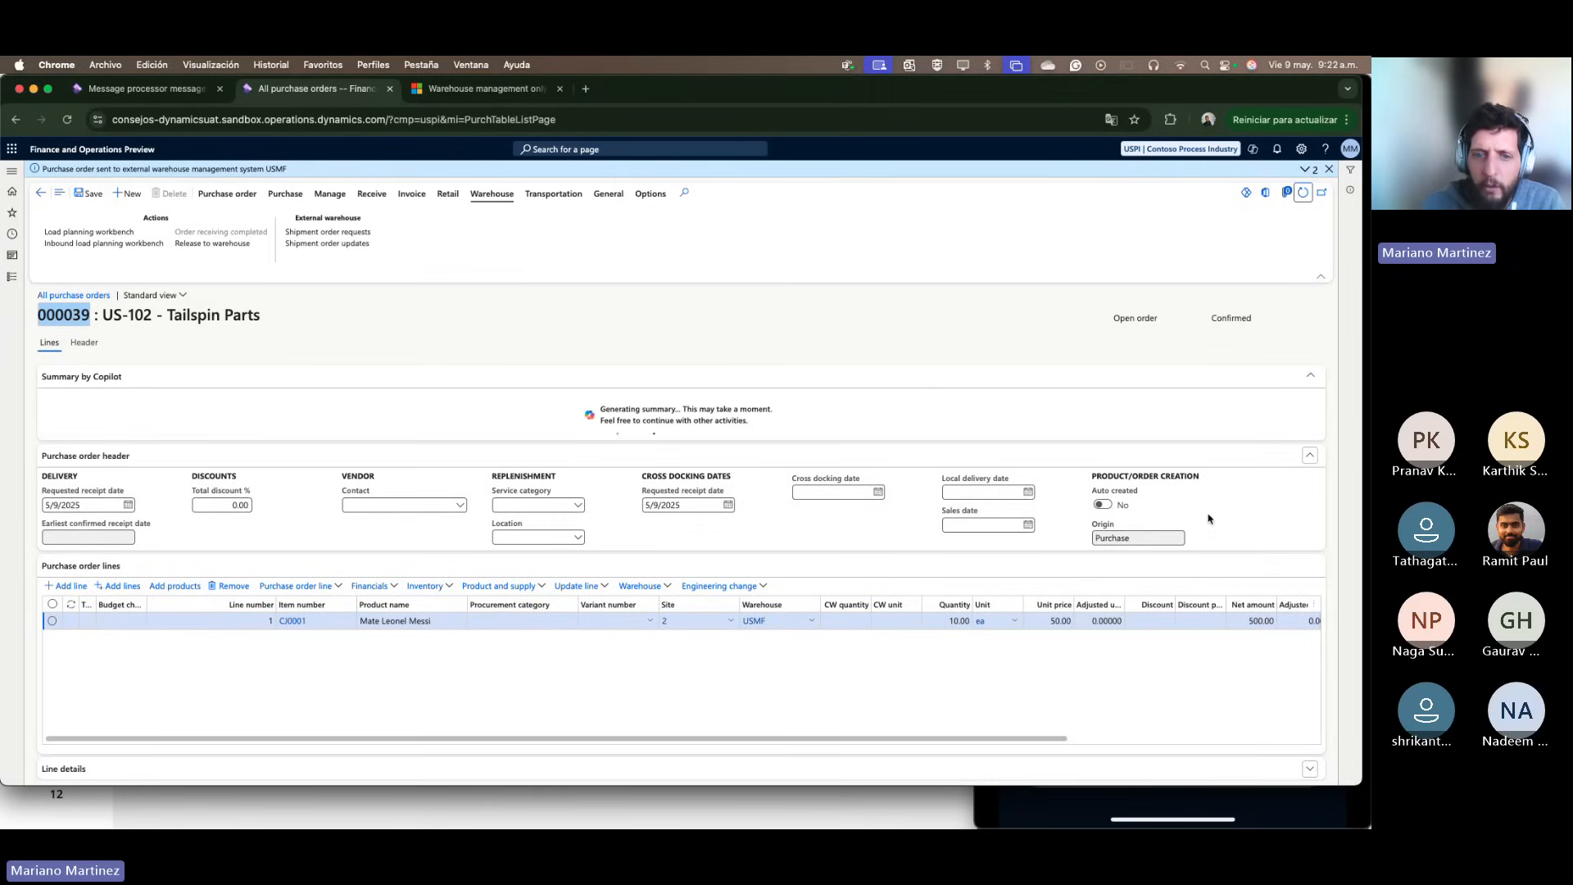
left_click(655, 586)
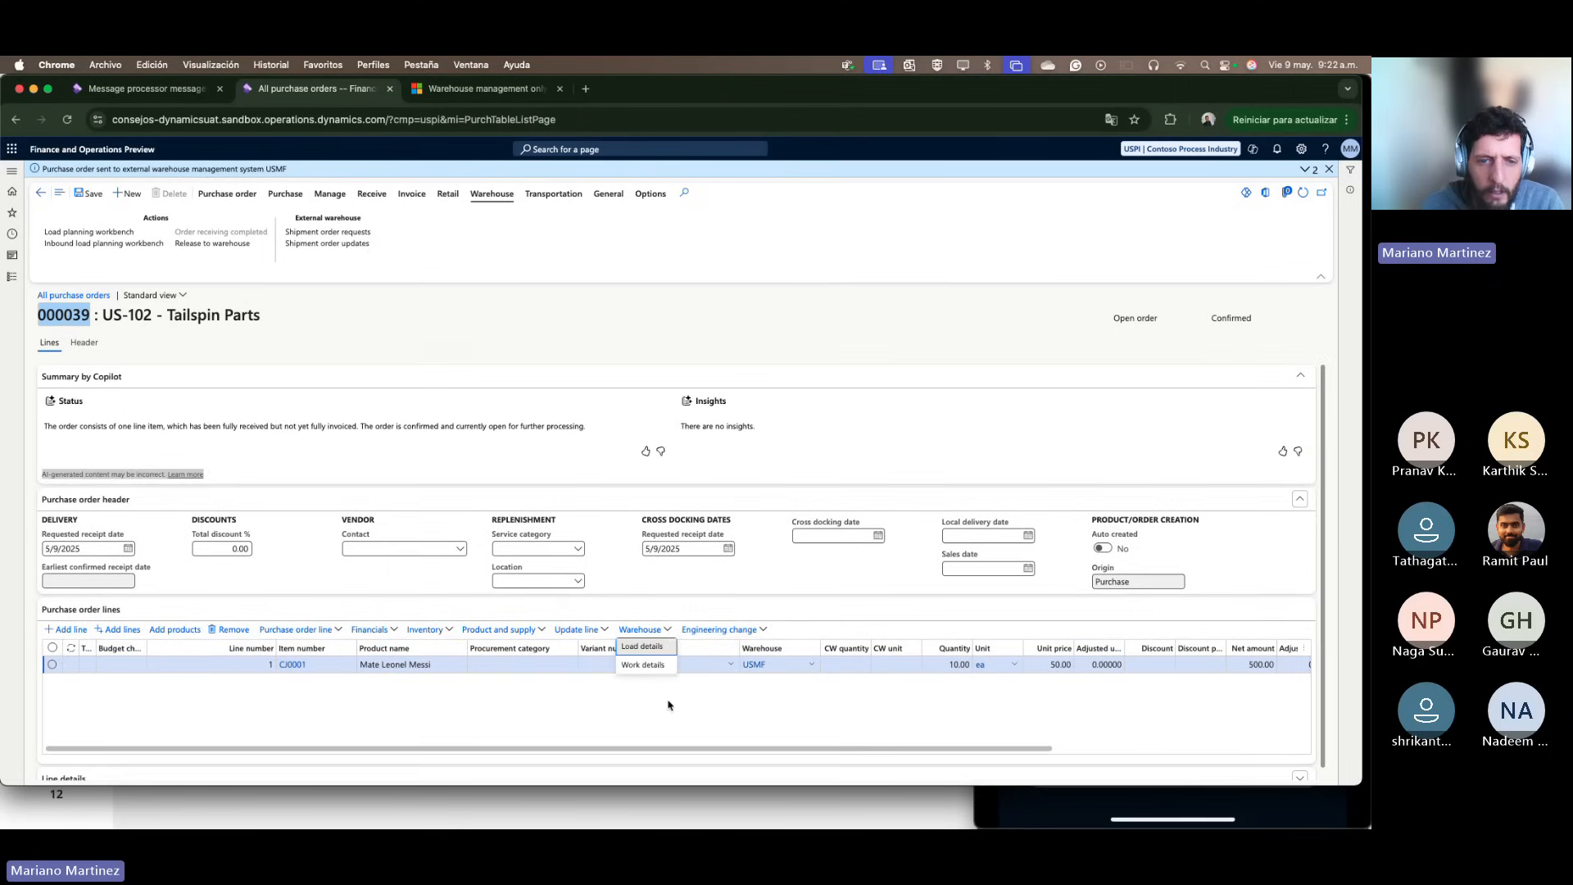
left_click(426, 629)
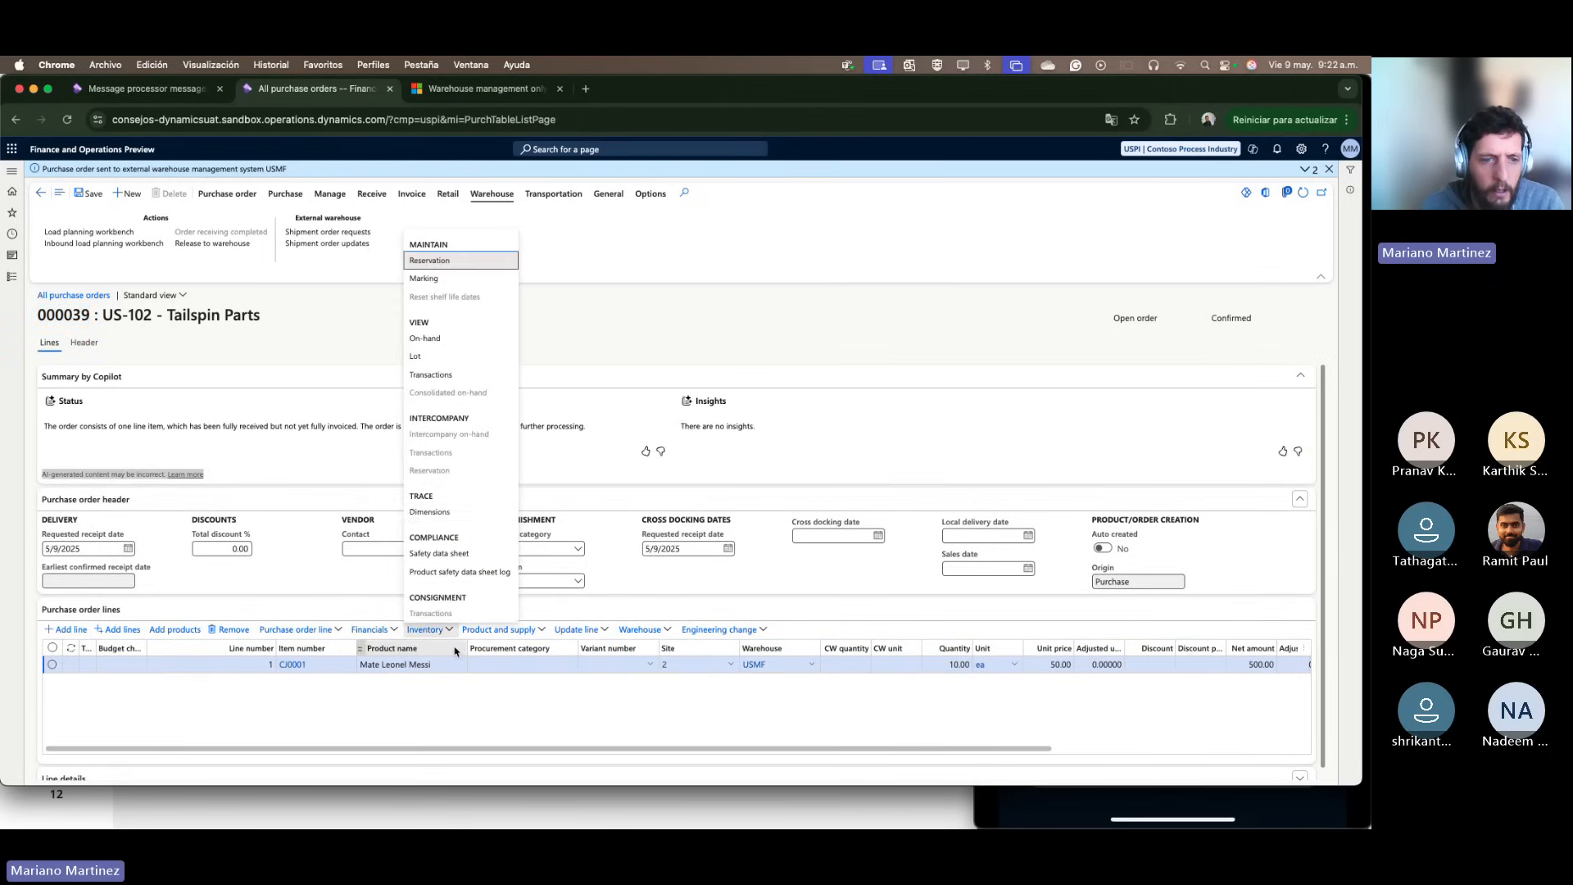
left_click(450, 340)
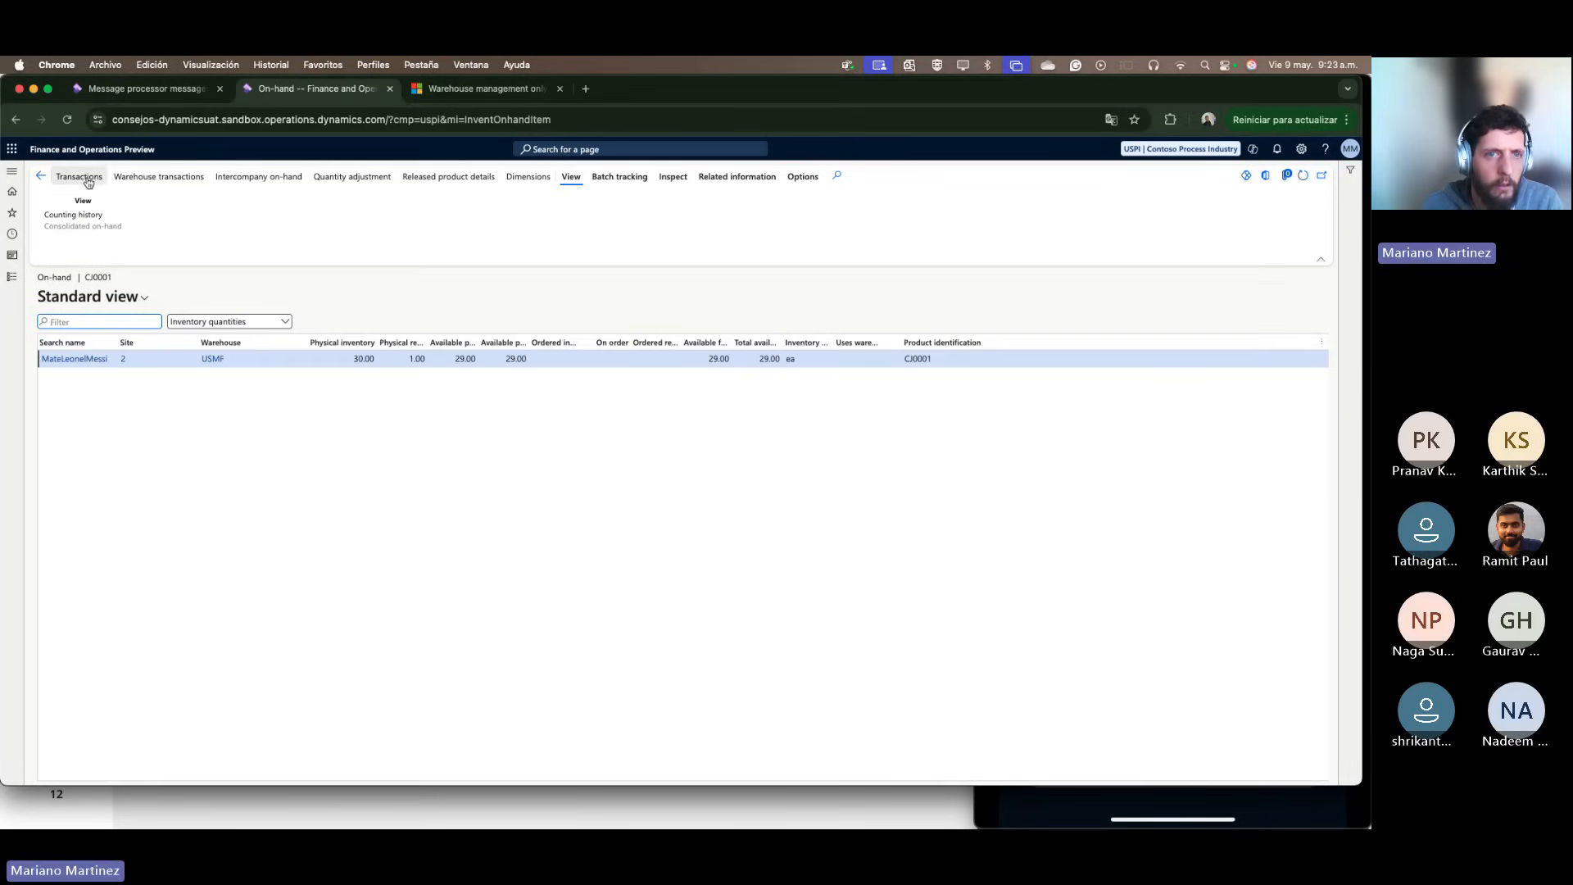
Step: Add the Location dimension to the on-hand view and save the setup
left_click(528, 177)
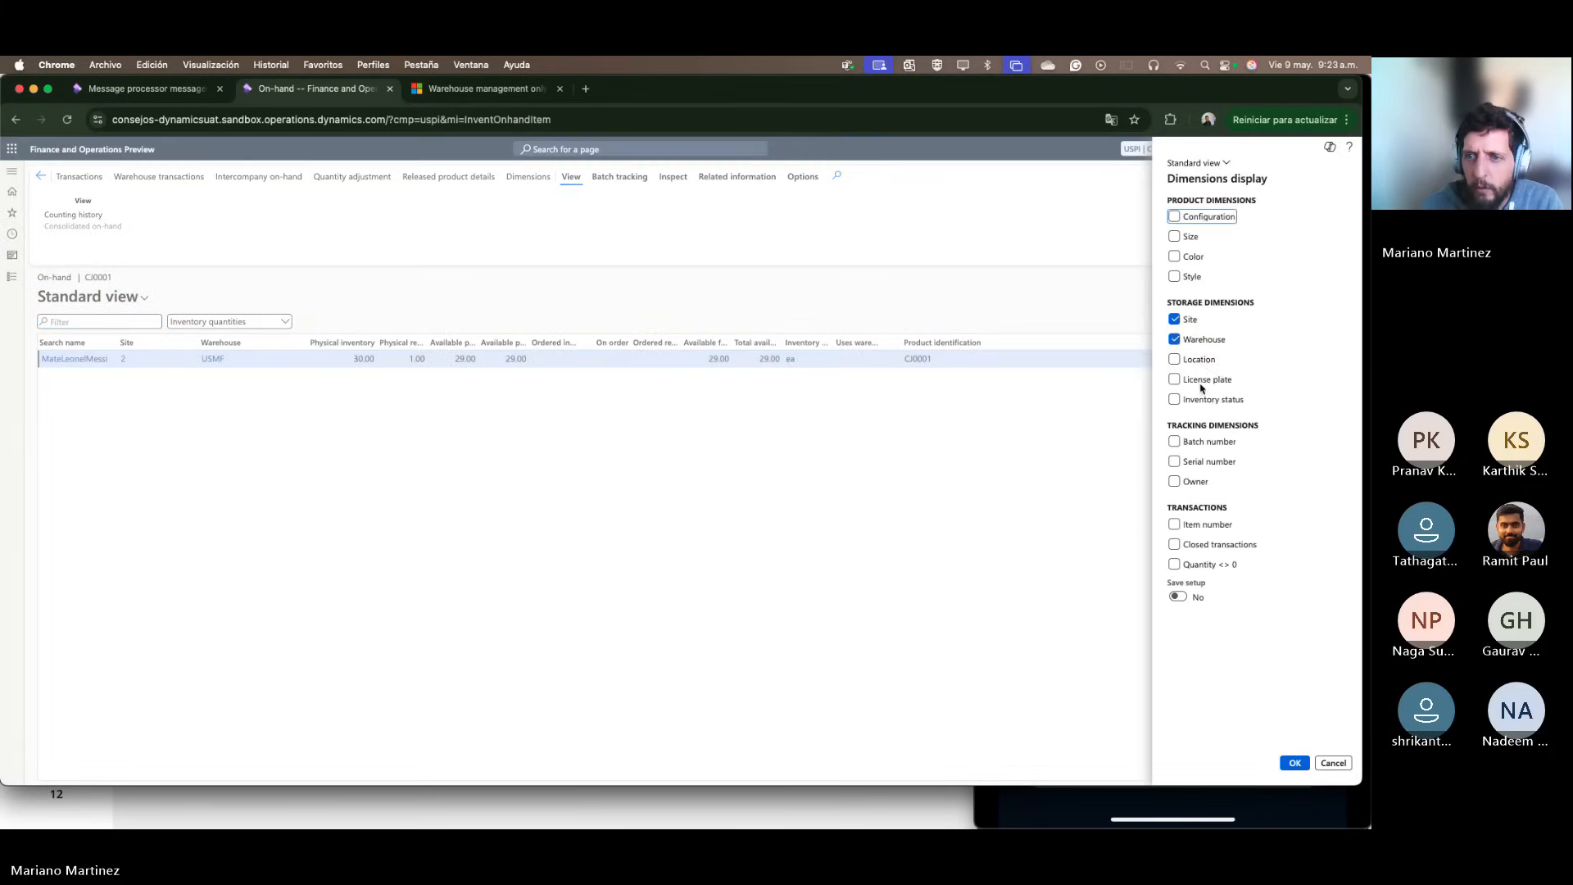
left_click(1201, 362)
left_click(1178, 597)
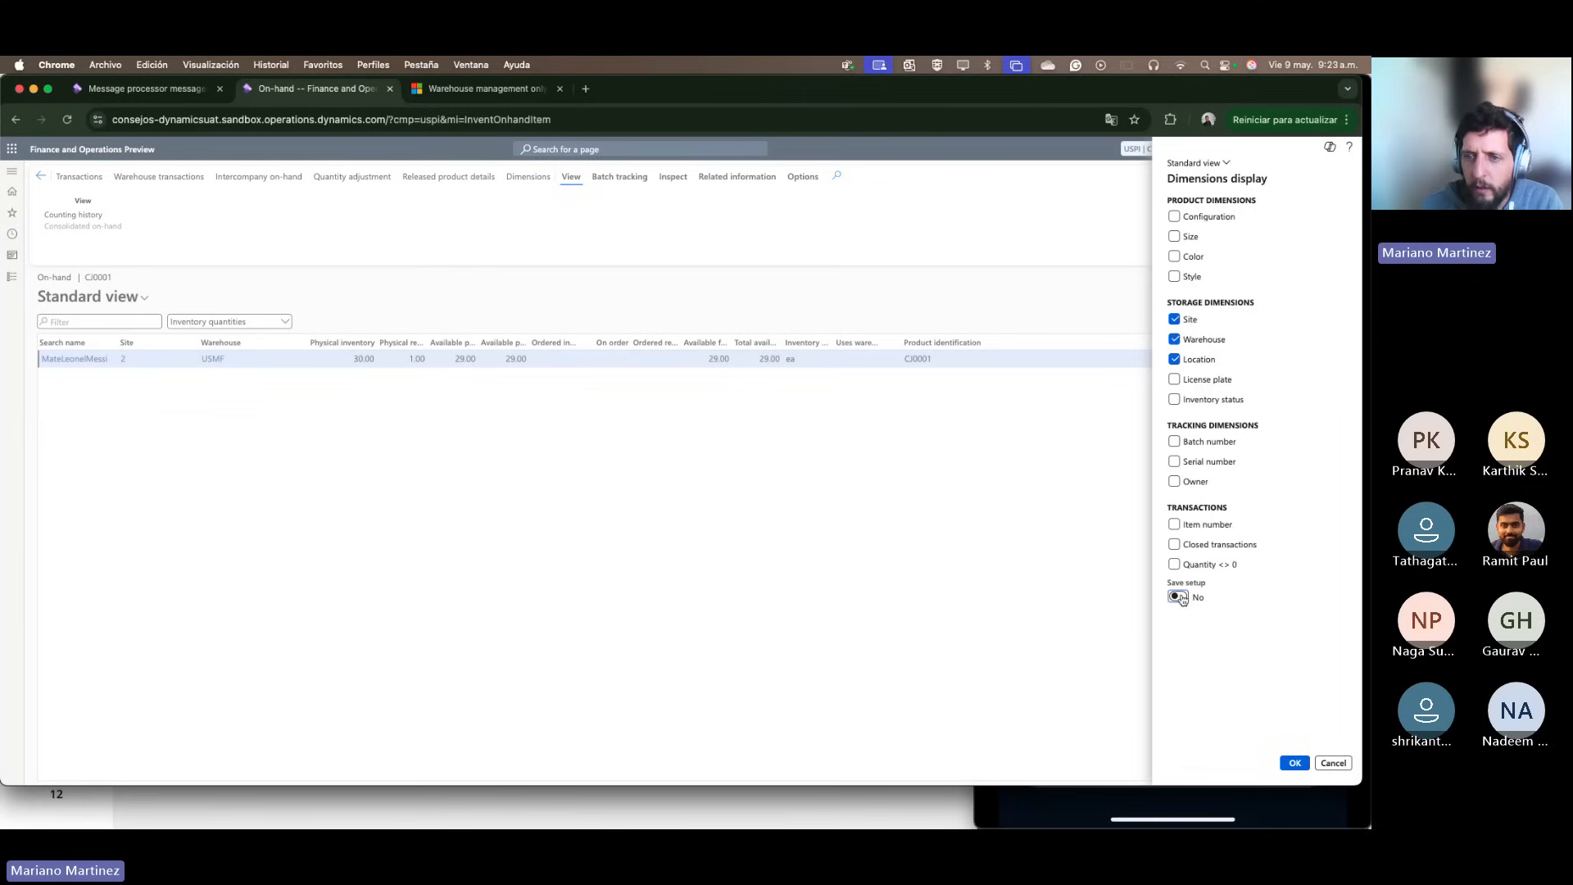
left_click(1294, 763)
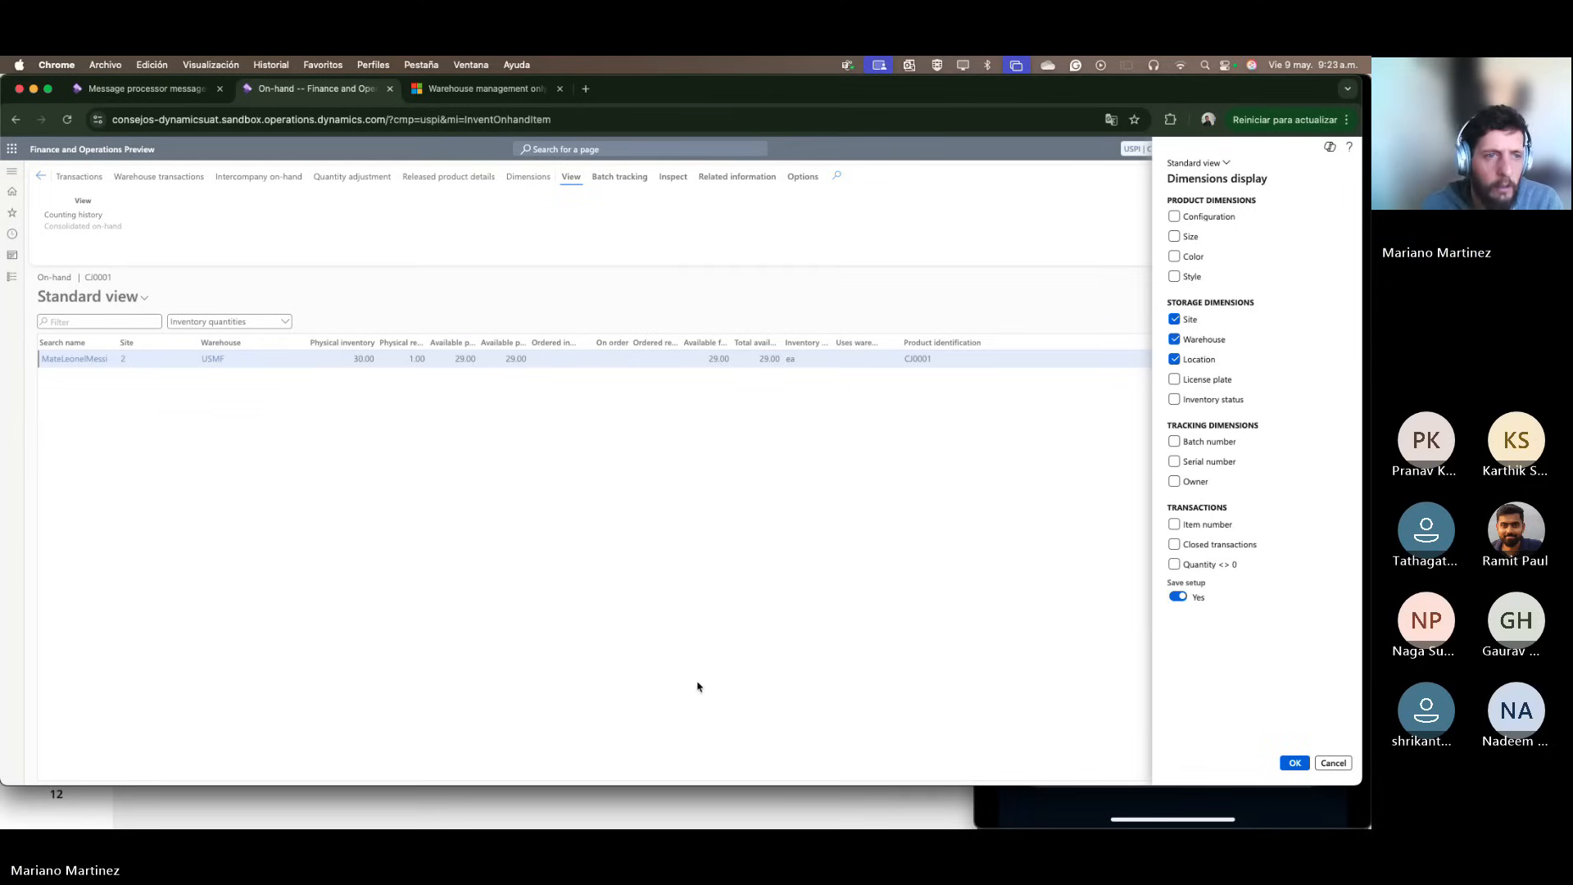
Step: Check the physical inventory of CJ0001 in warehouse USMF and open its inventory transactions
left_click(426, 358)
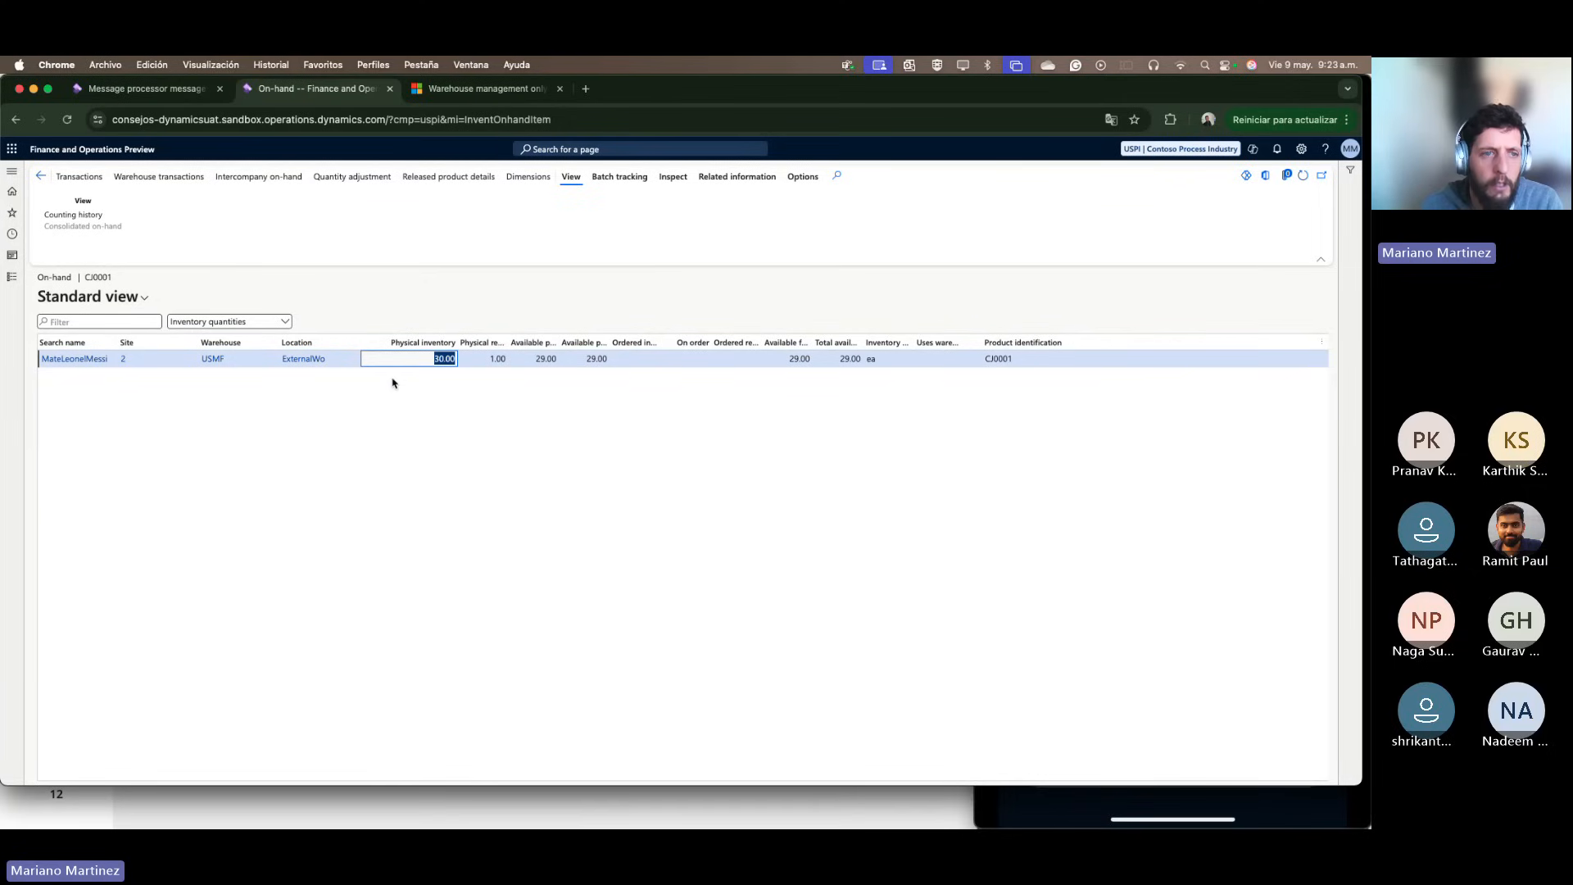
left_click(98, 182)
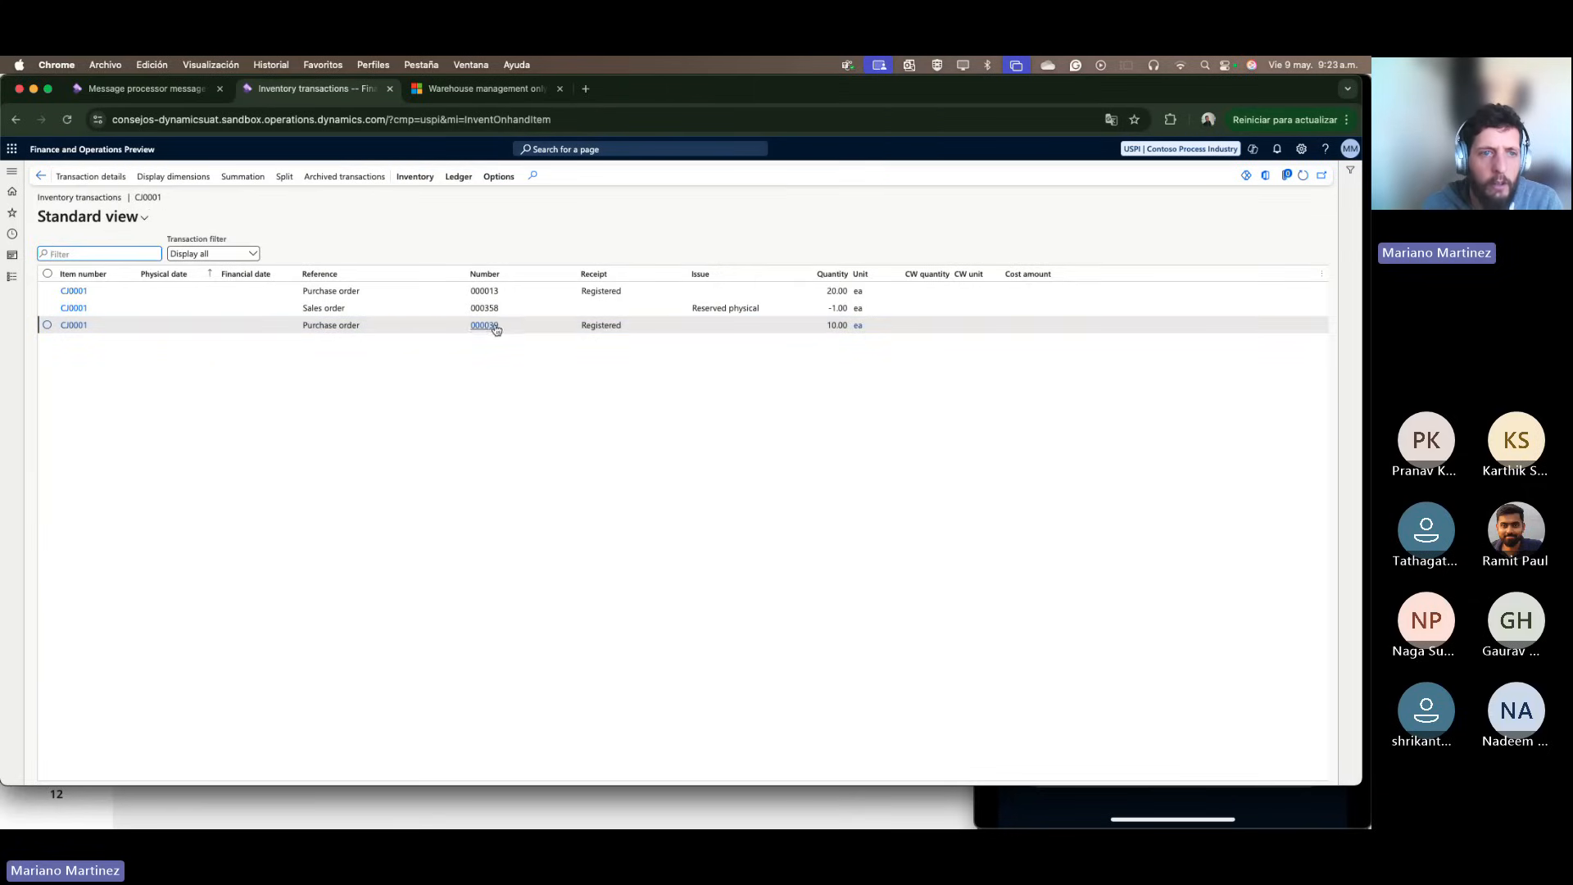
Step: Check the quantity of the latest CJ0001 purchase order transaction, then return to the Tailspin Parts purchase order
left_click(834, 324)
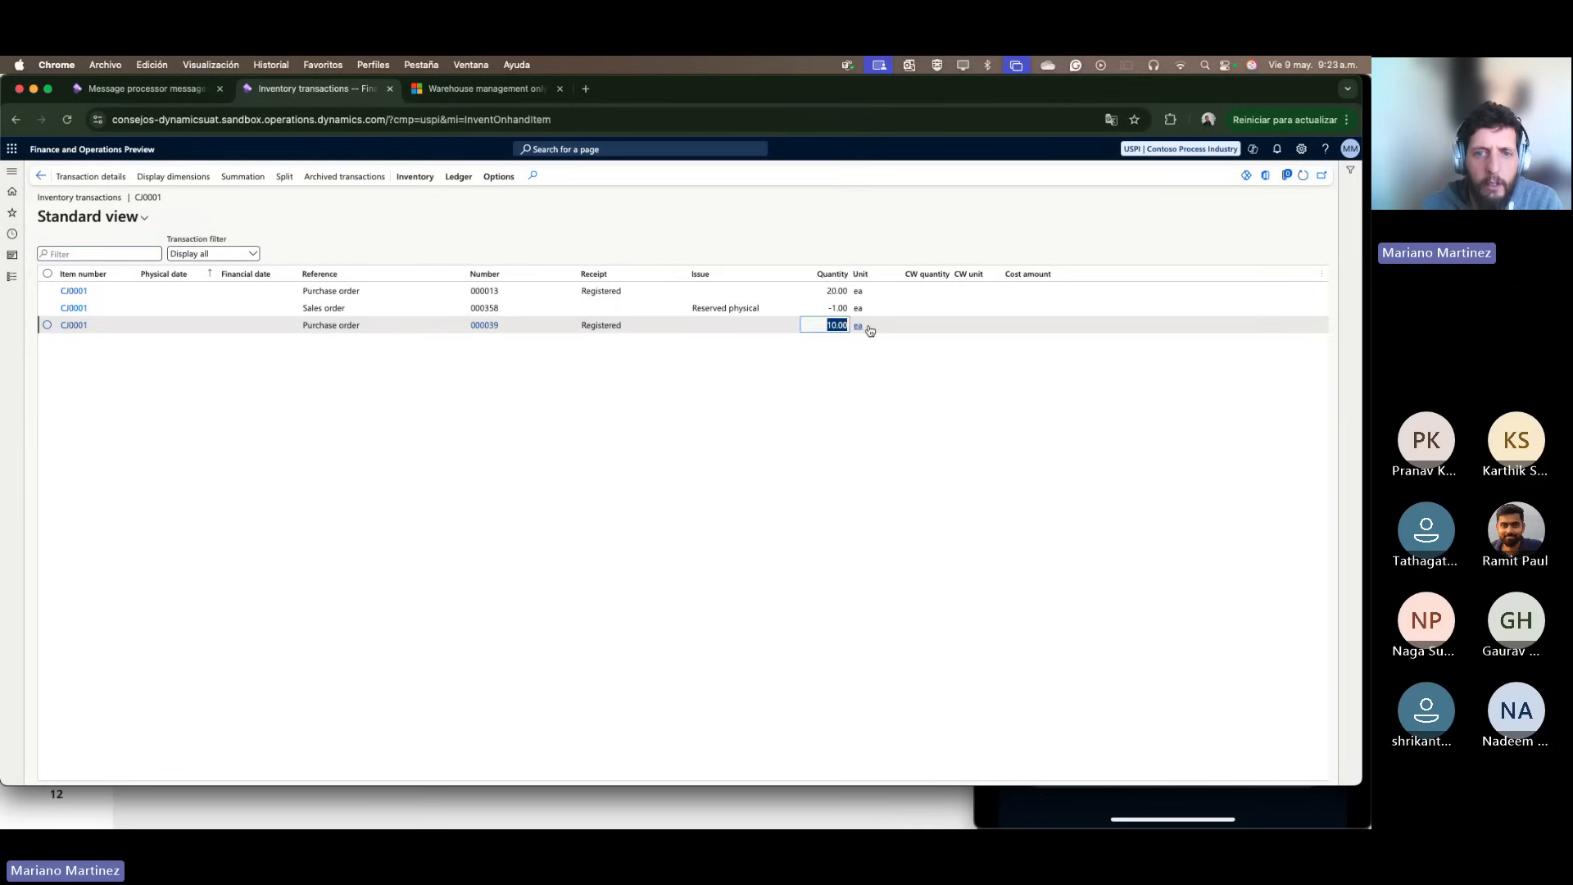
left_click(40, 175)
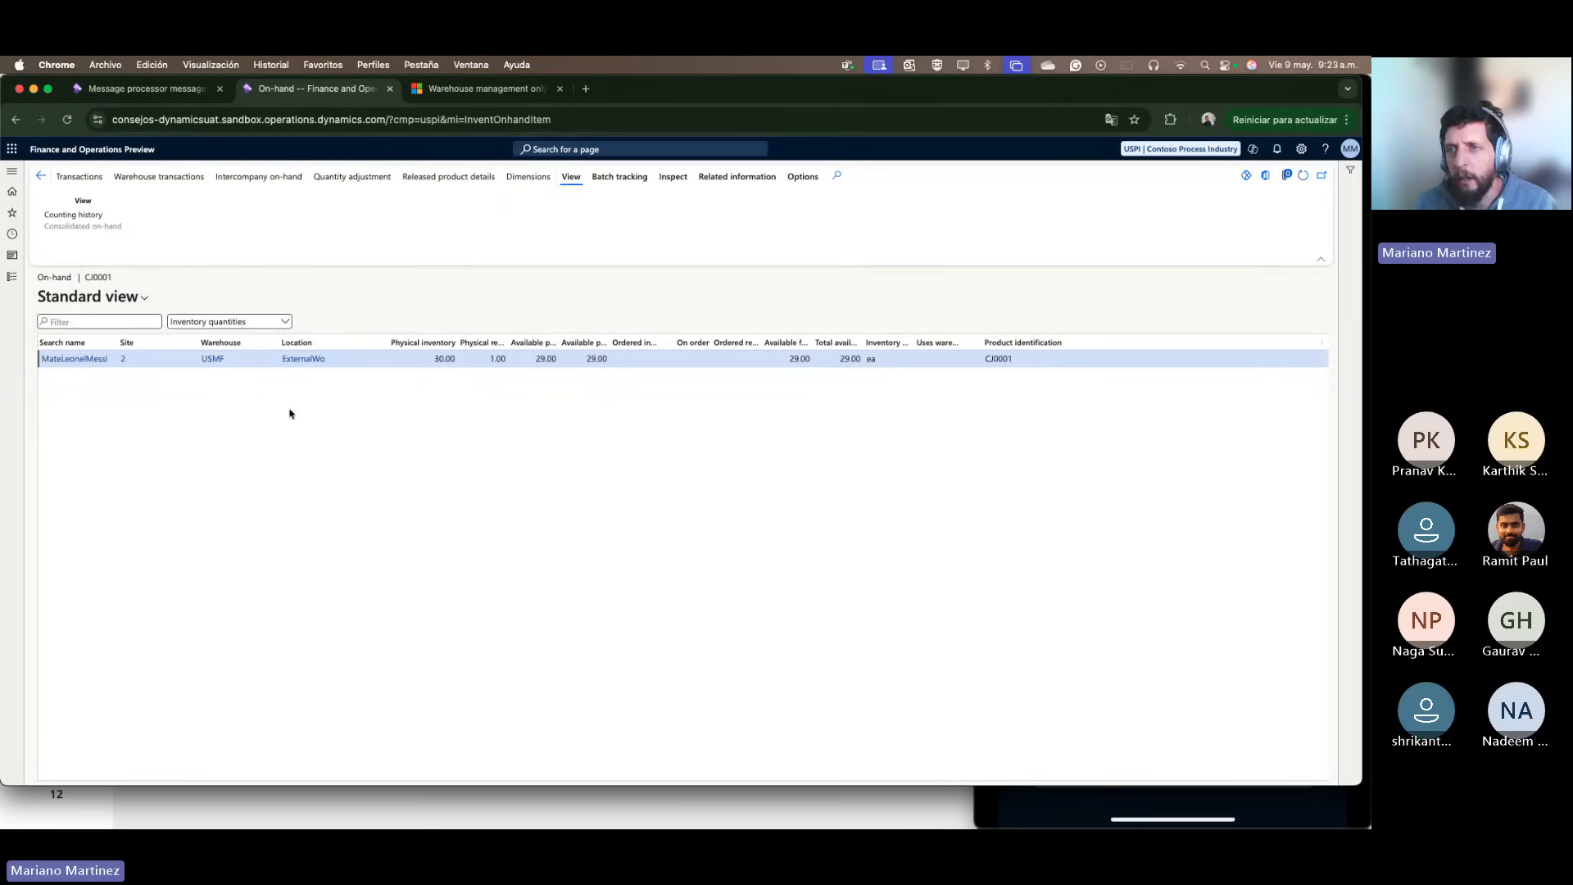
left_click(40, 175)
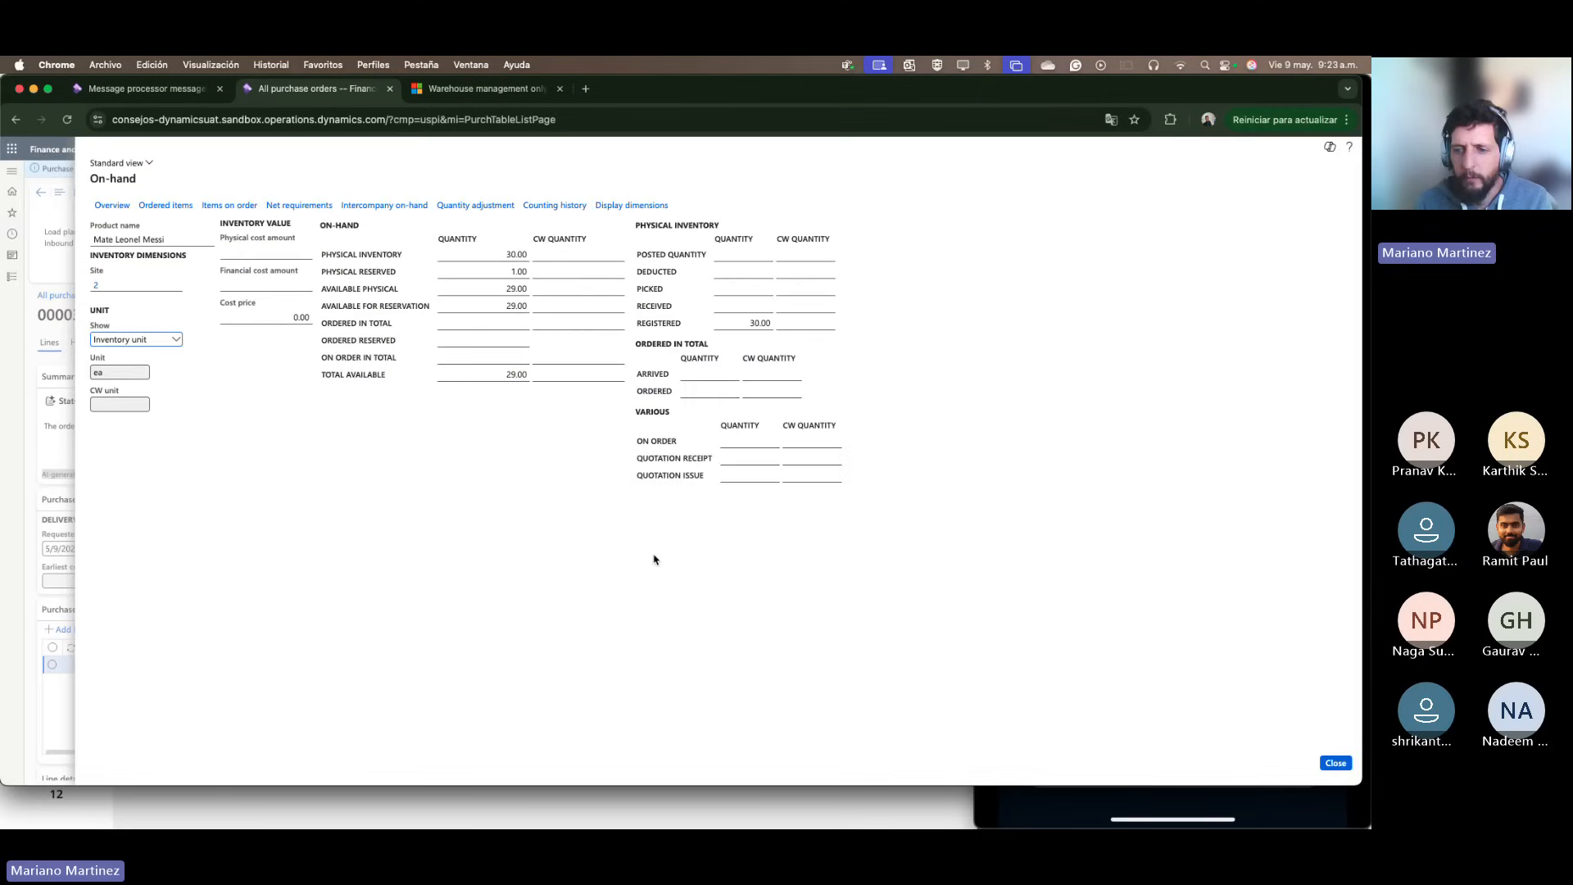
left_click(1335, 763)
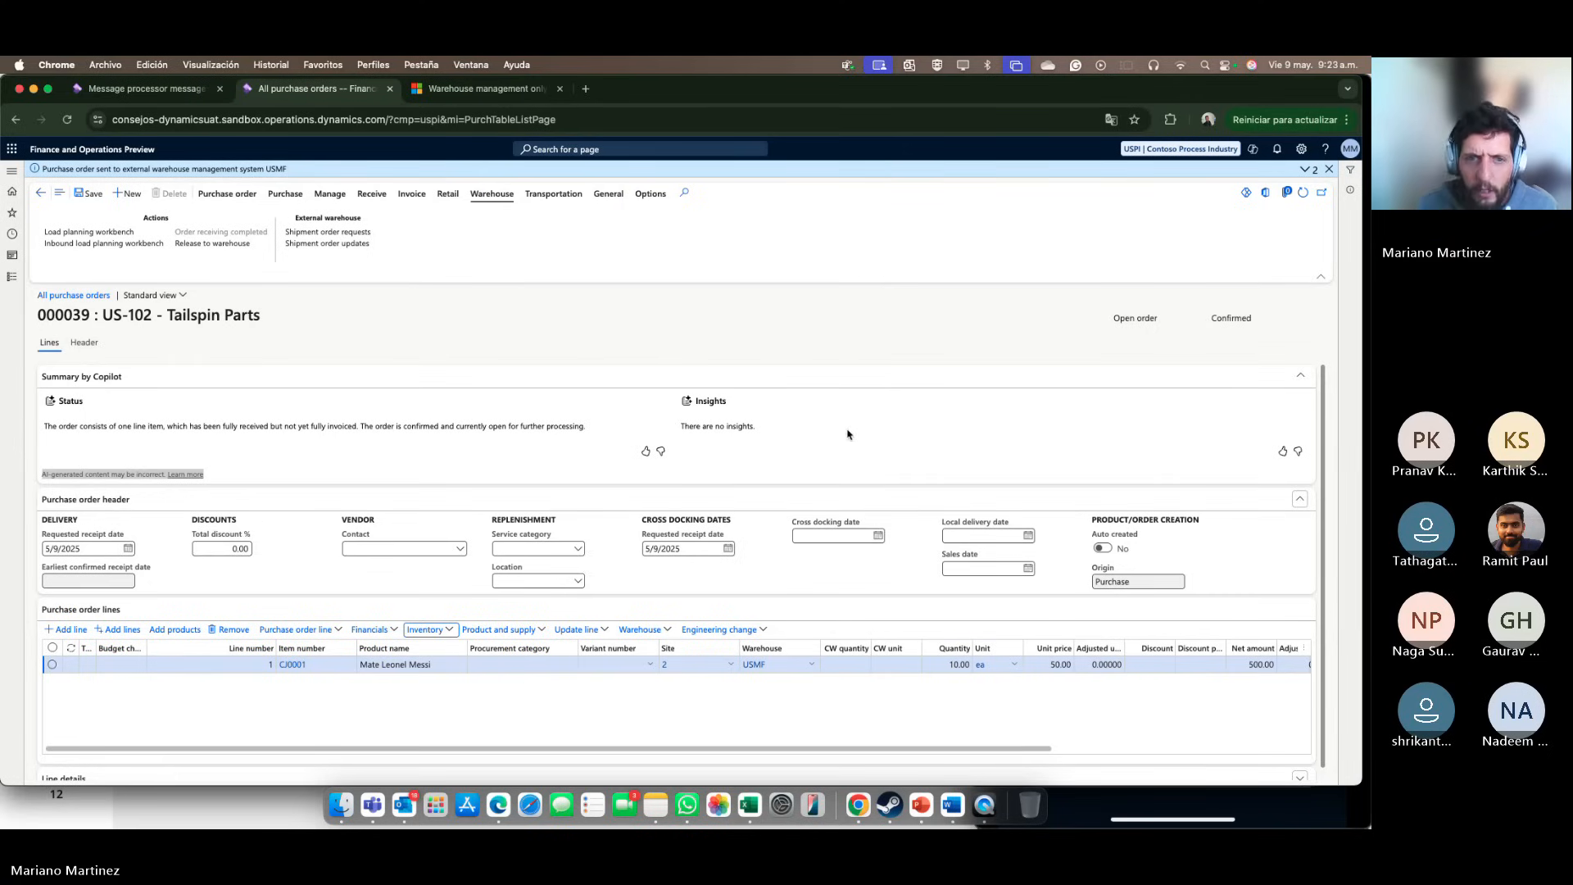
Step: Switch to the USMF session, leave the integration monitoring workspace and open the outbound shipment orders list
left_click(149, 93)
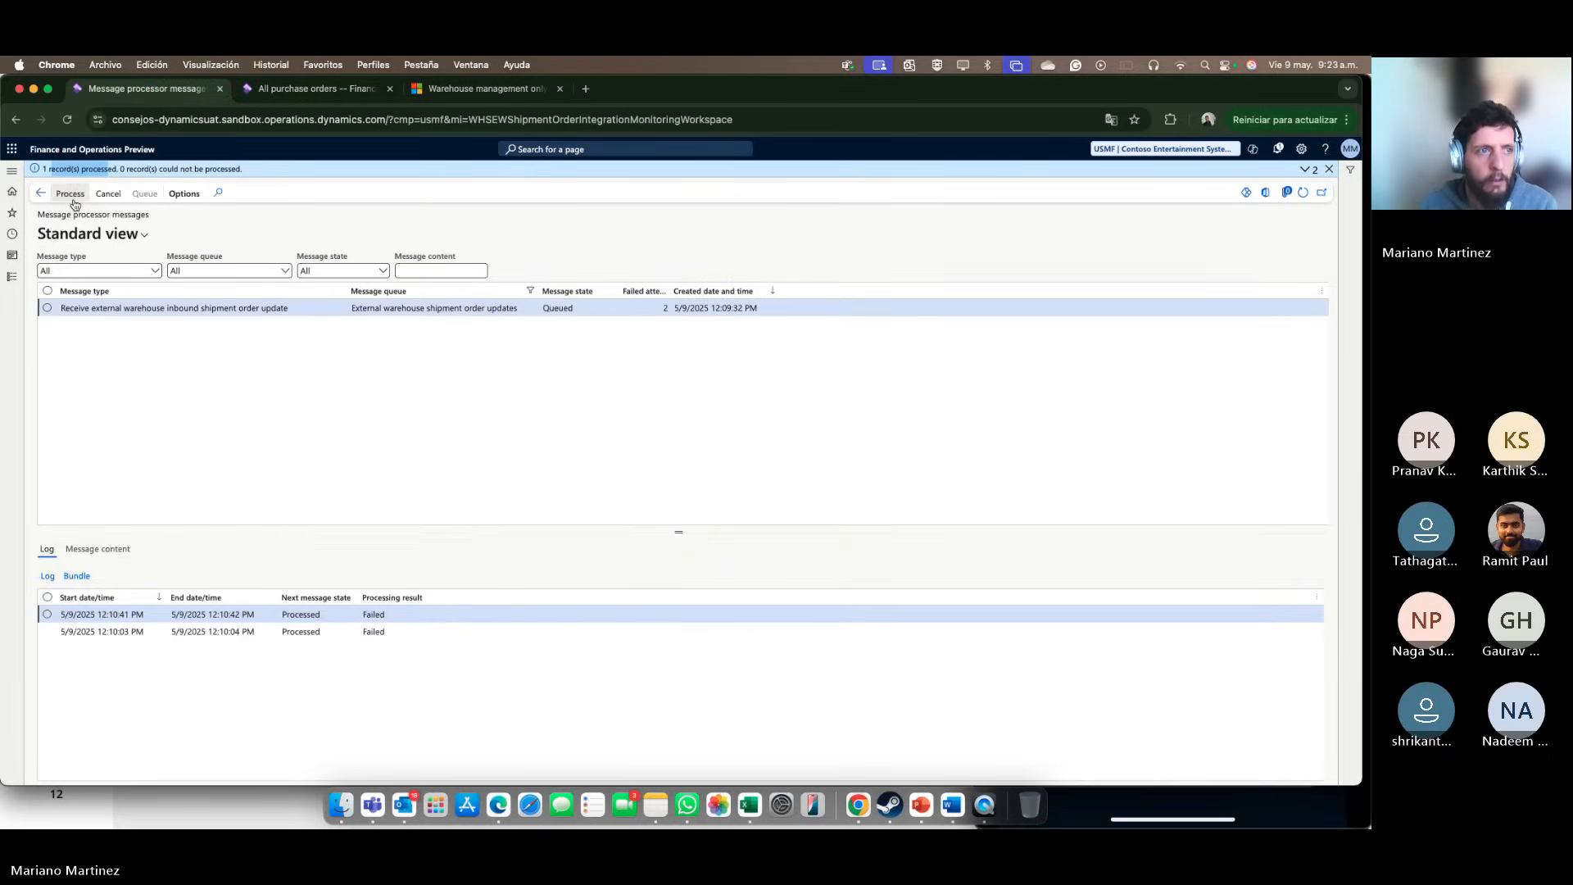
left_click(41, 194)
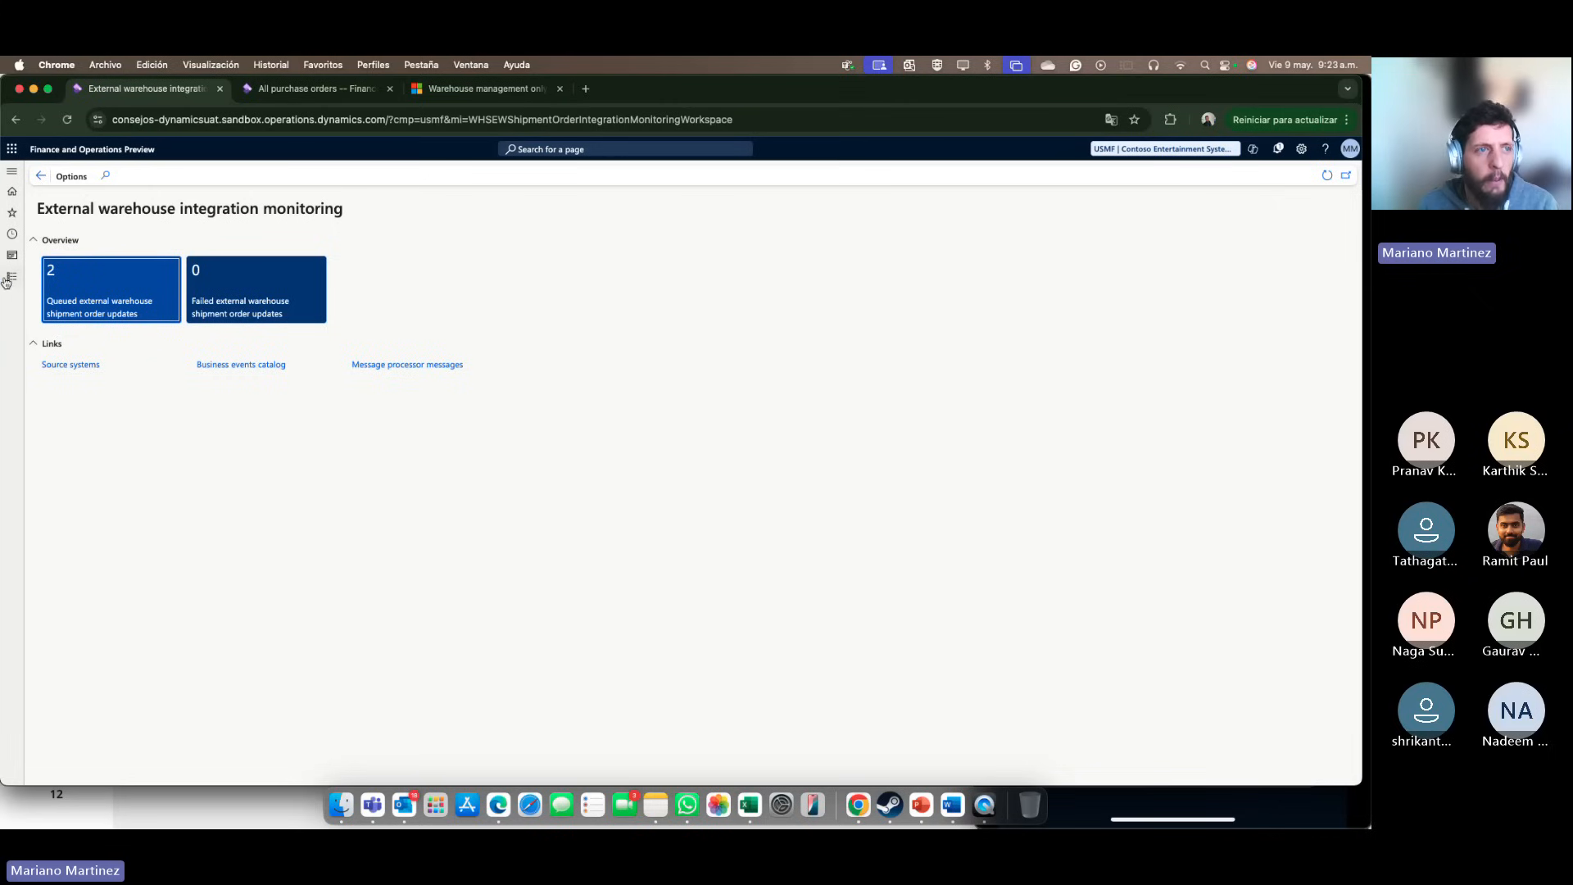
left_click(40, 176)
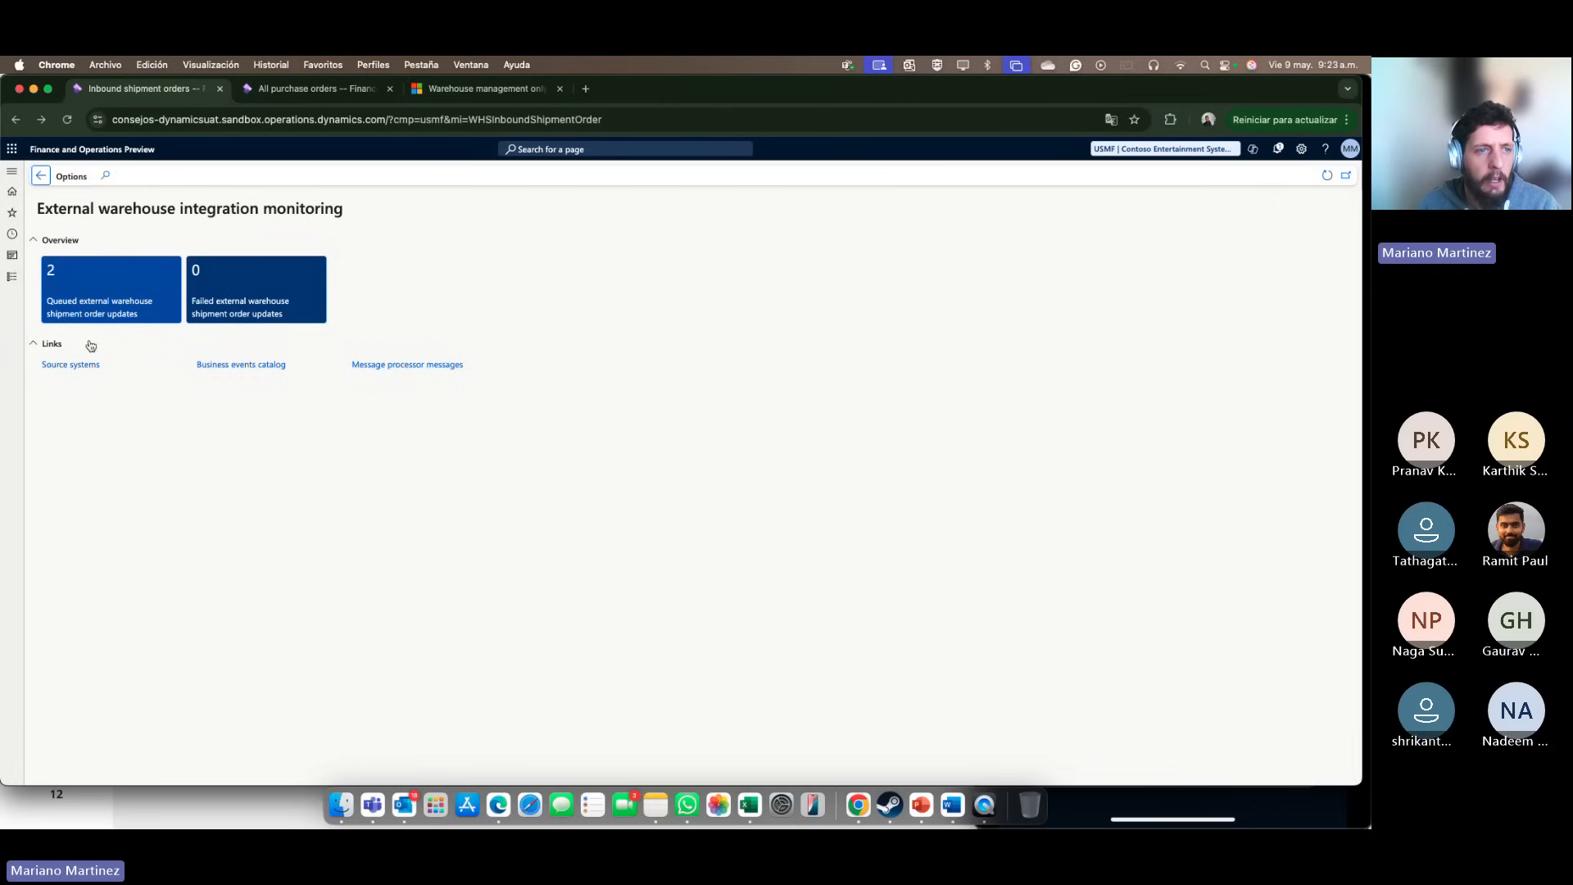
left_click(12, 276)
left_click(260, 196)
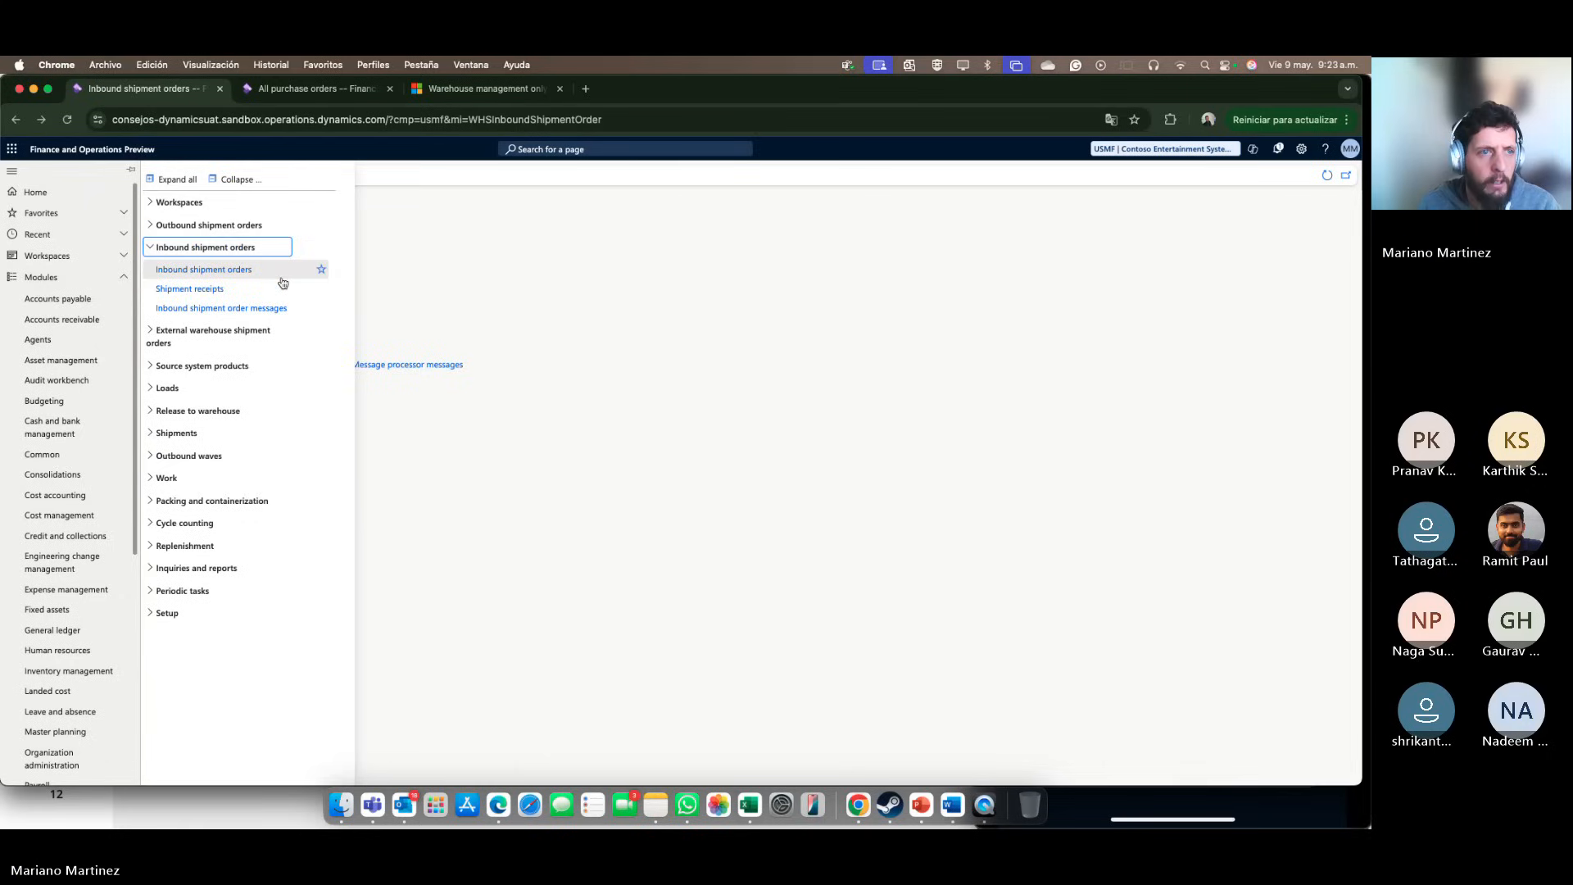
left_click(249, 227)
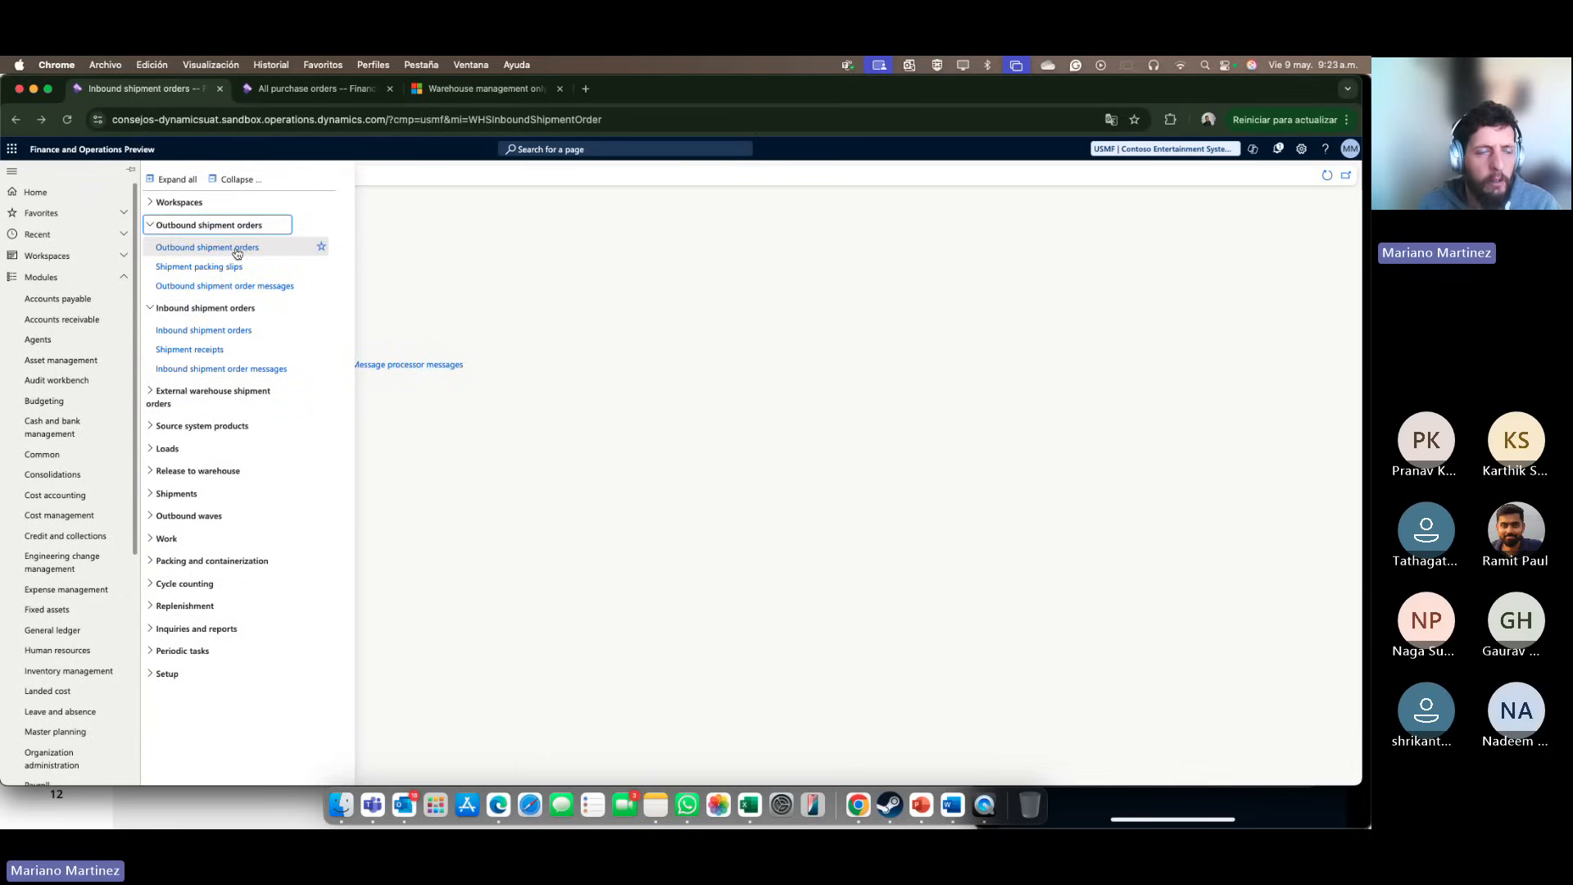
left_click(236, 252)
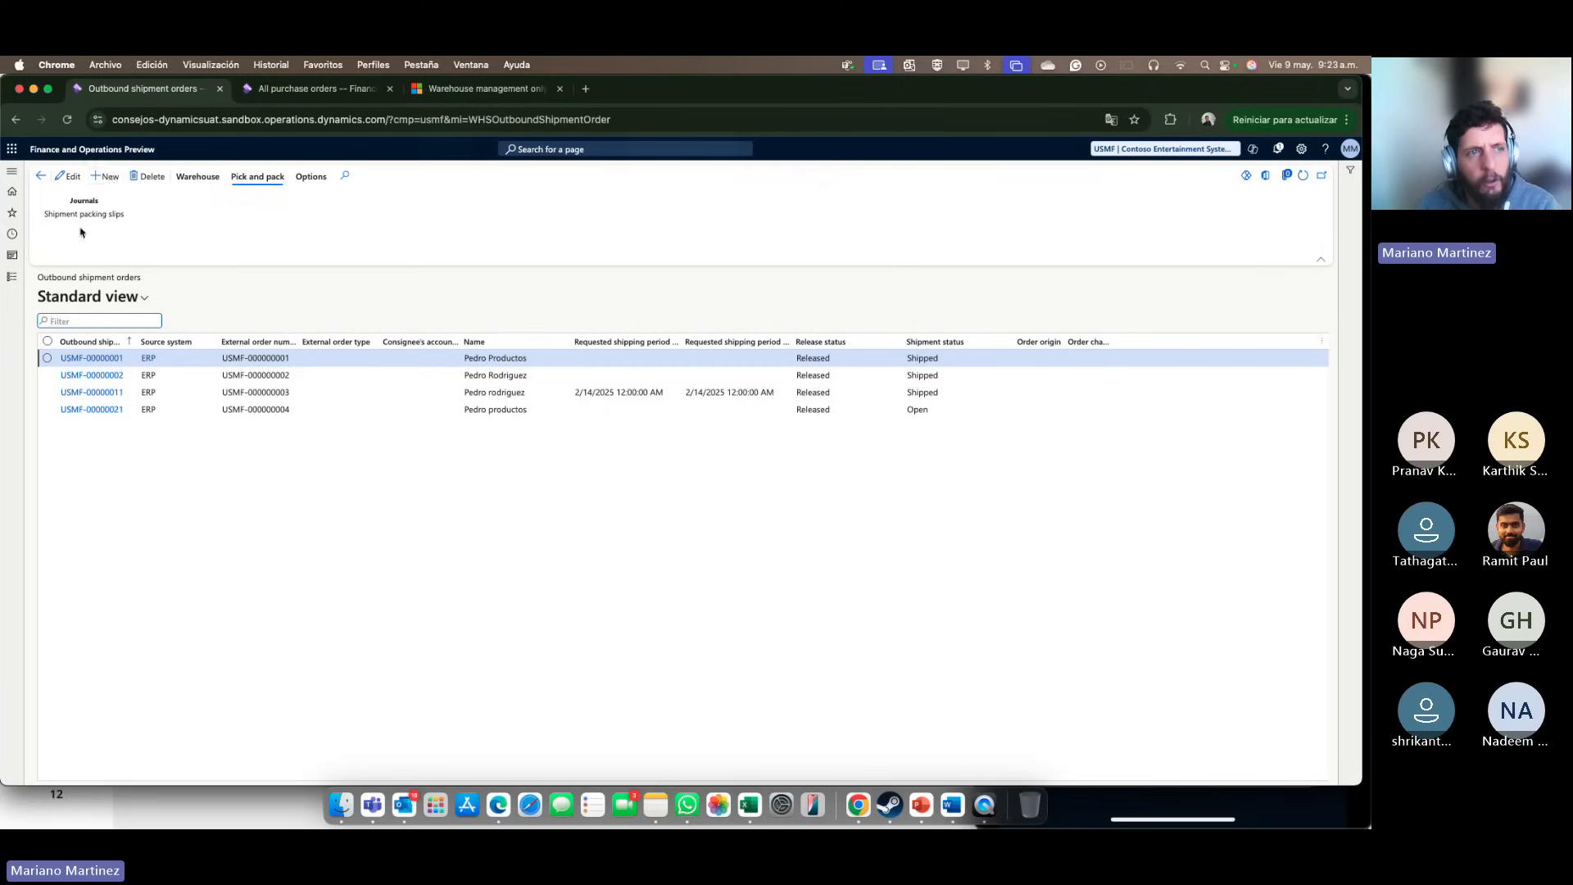
Step: Start a new outbound shipment order with ERP as the source system
key("alt+n")
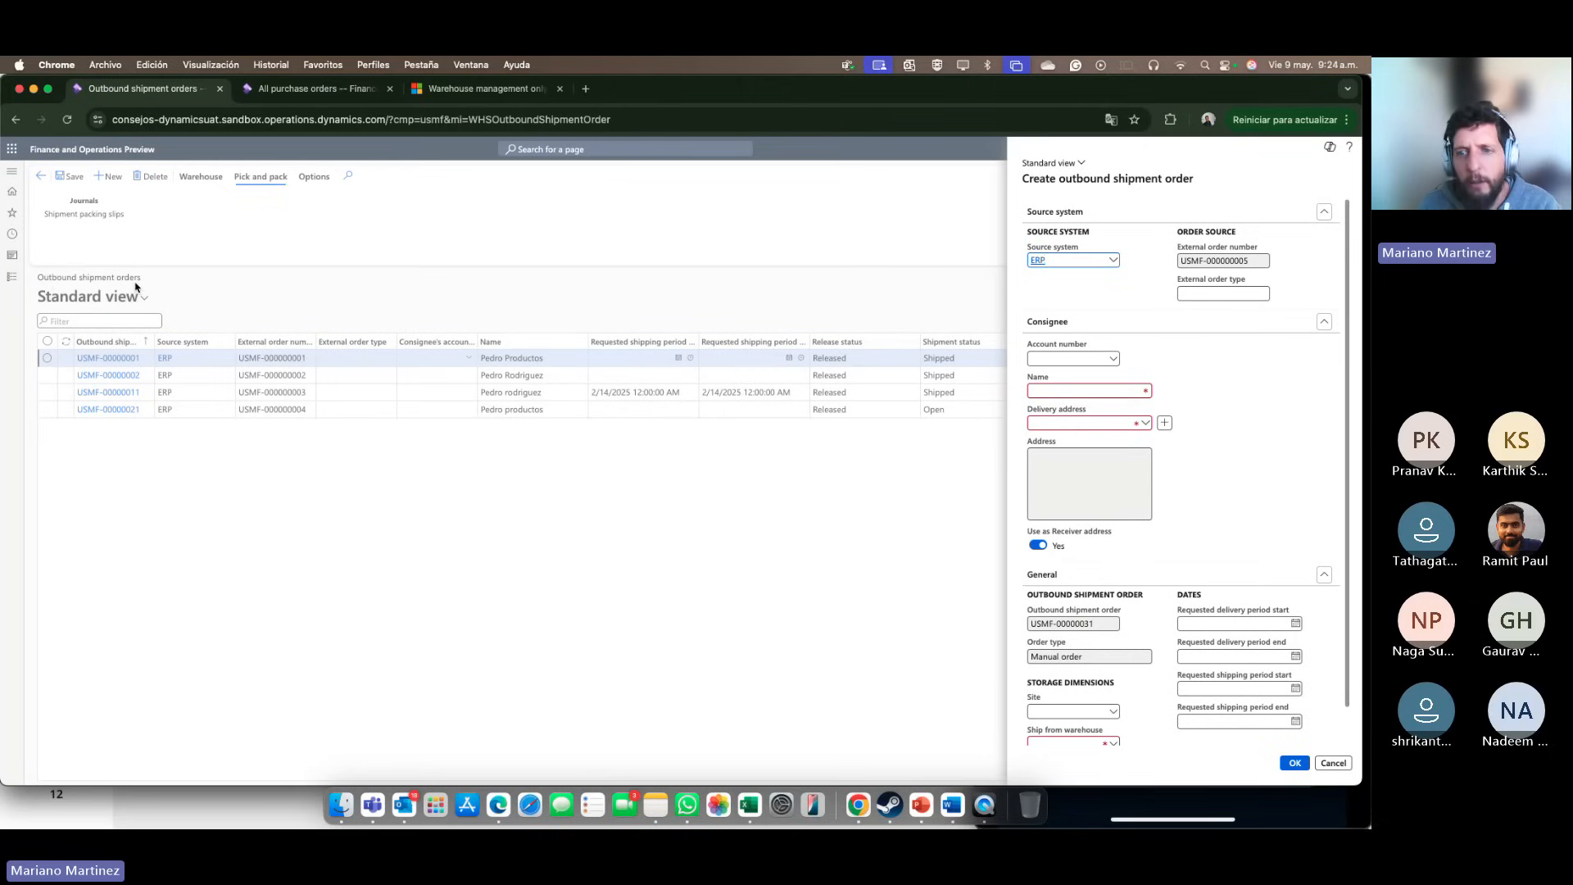
type("x")
left_click(1049, 358)
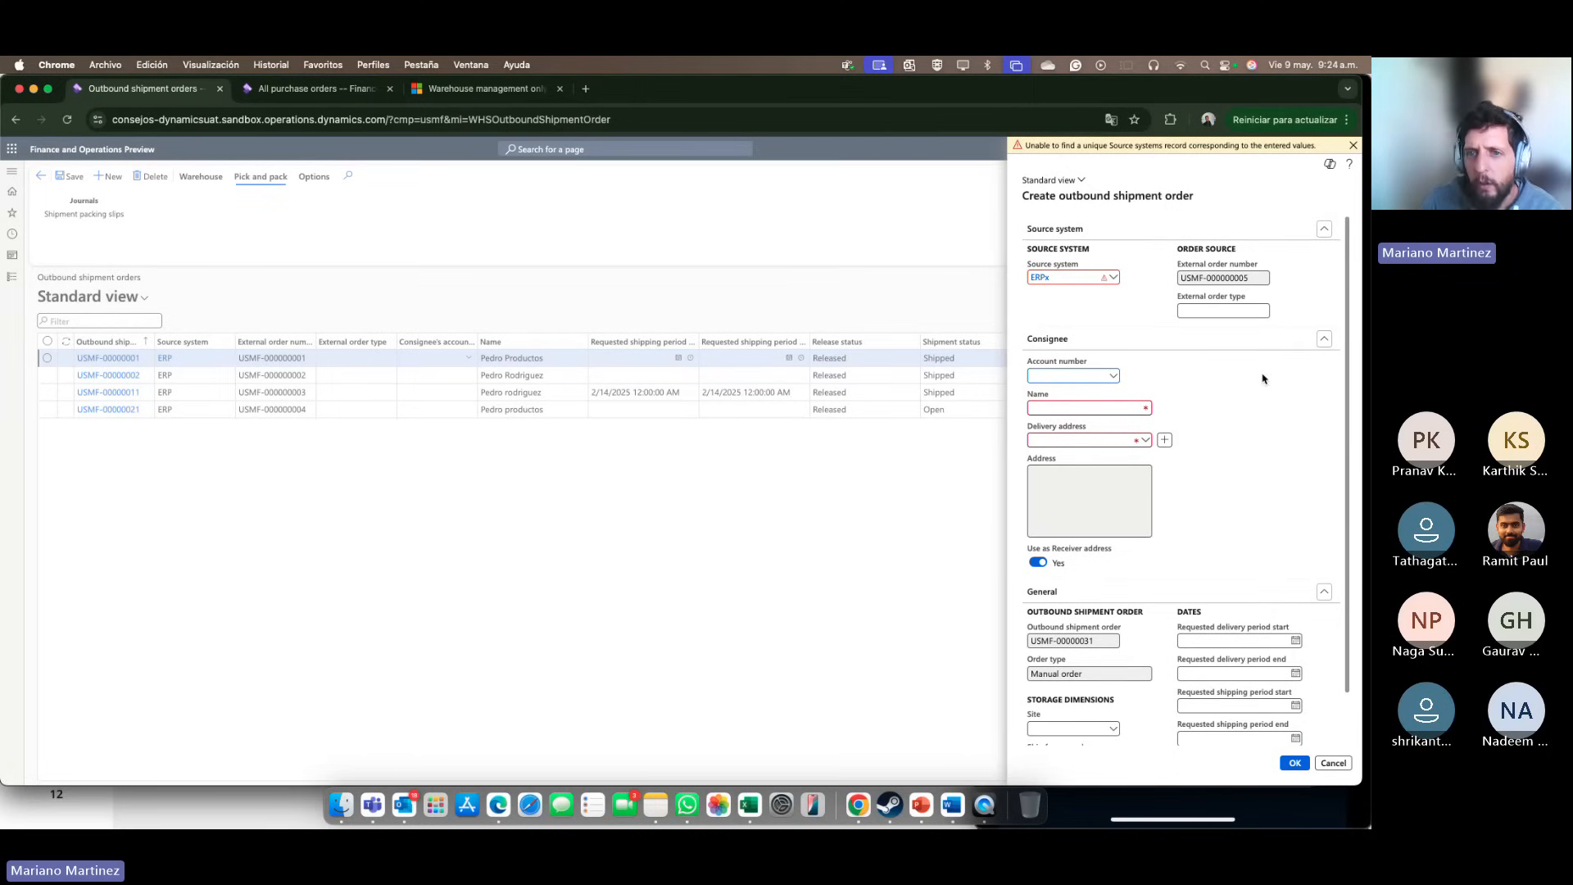
left_click(1087, 277)
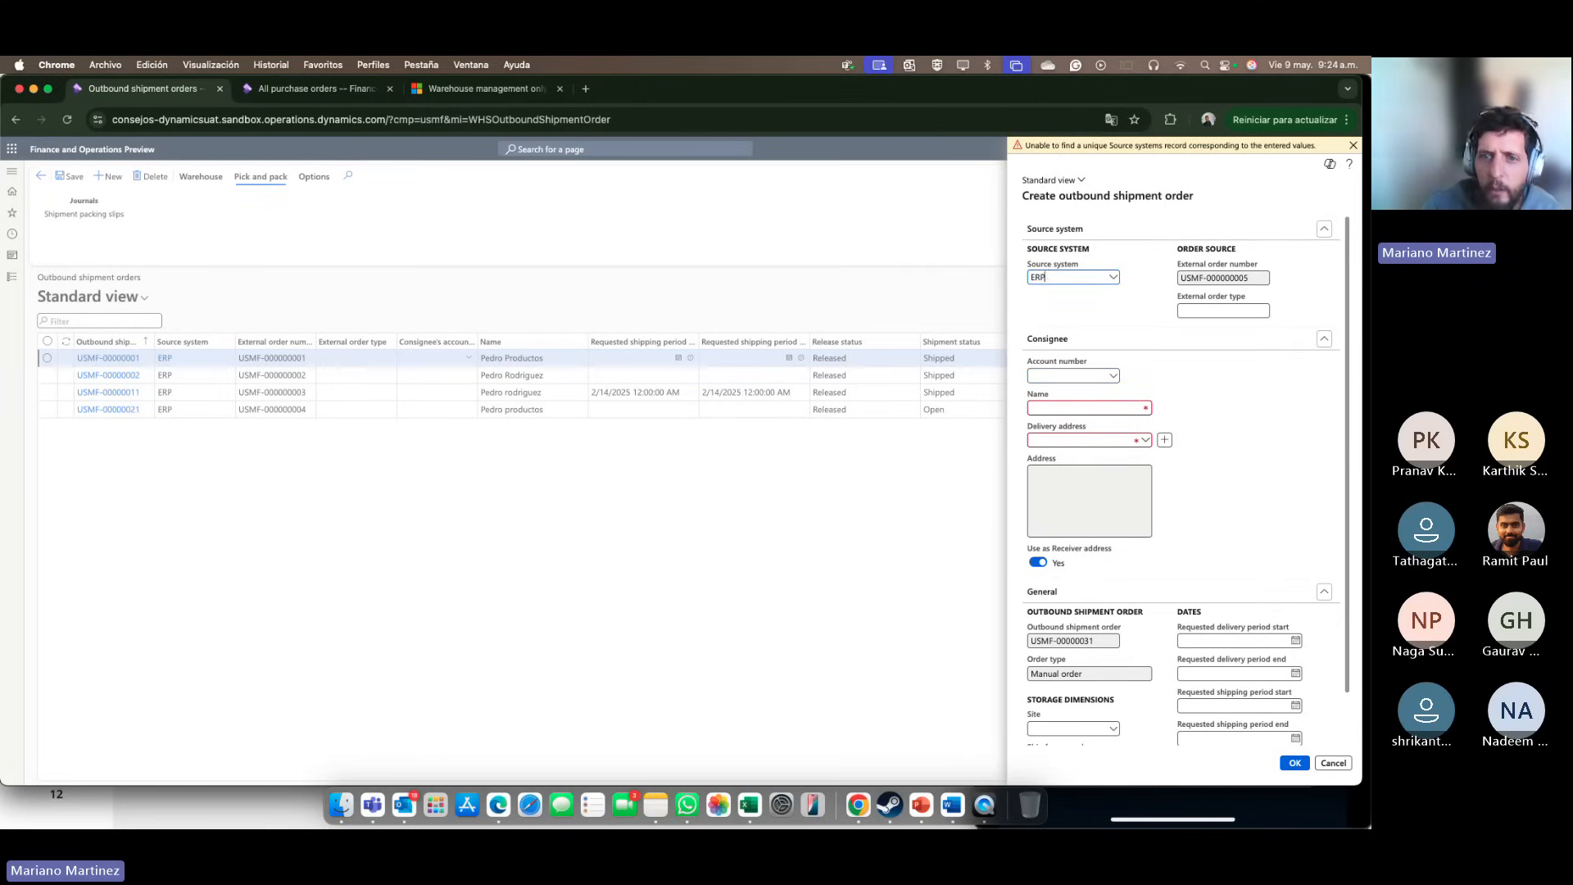
left_click(1067, 377)
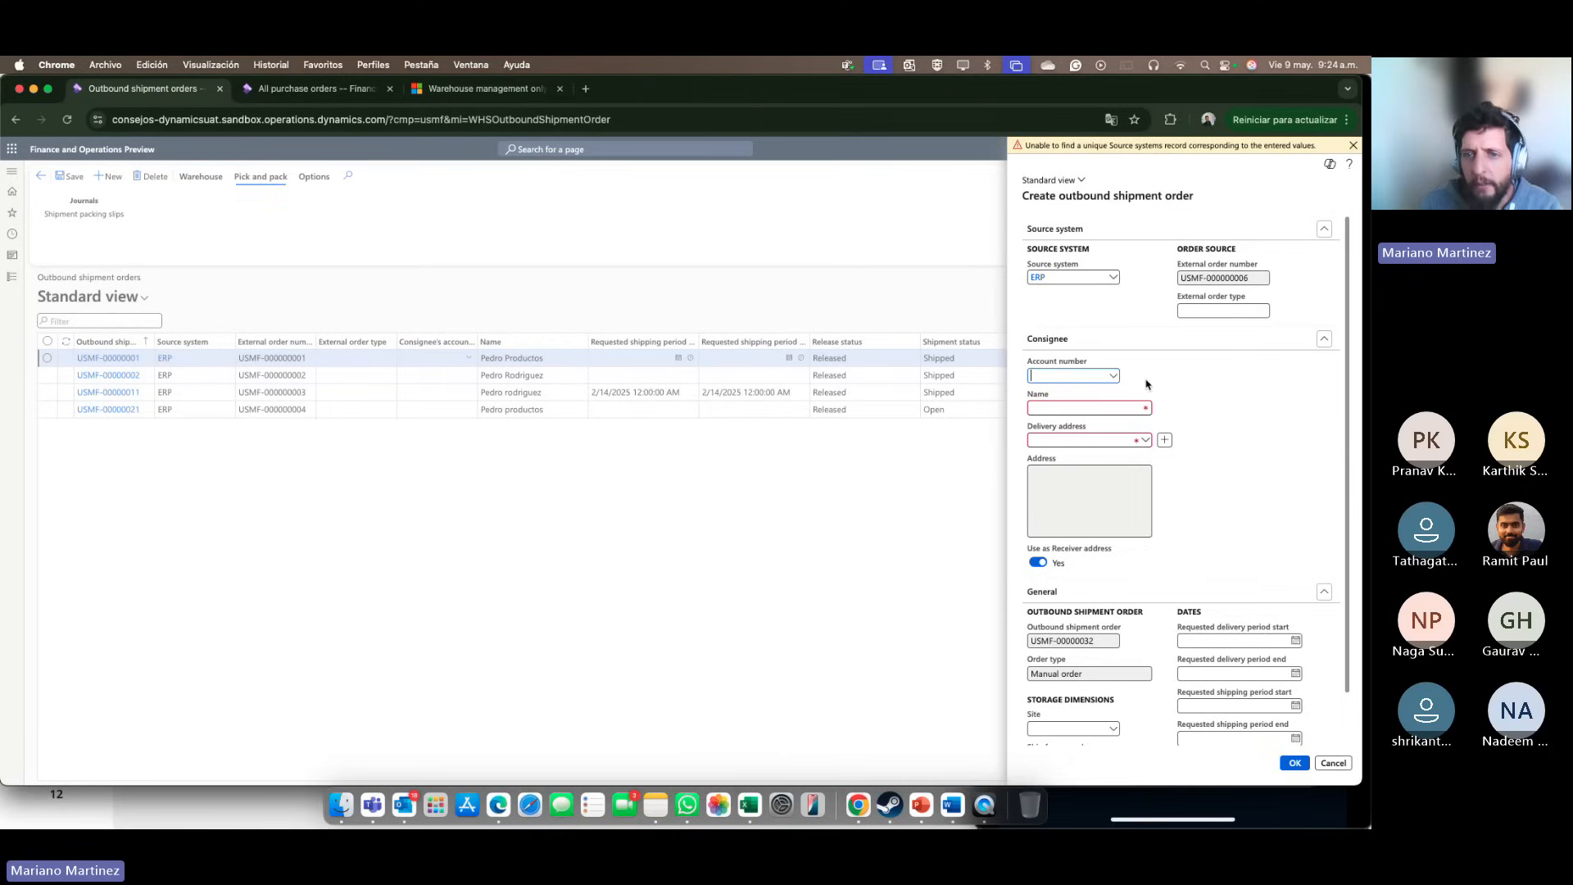
Step: Enter the consignee's name and choose Head Office as the delivery address
left_click(1145, 404)
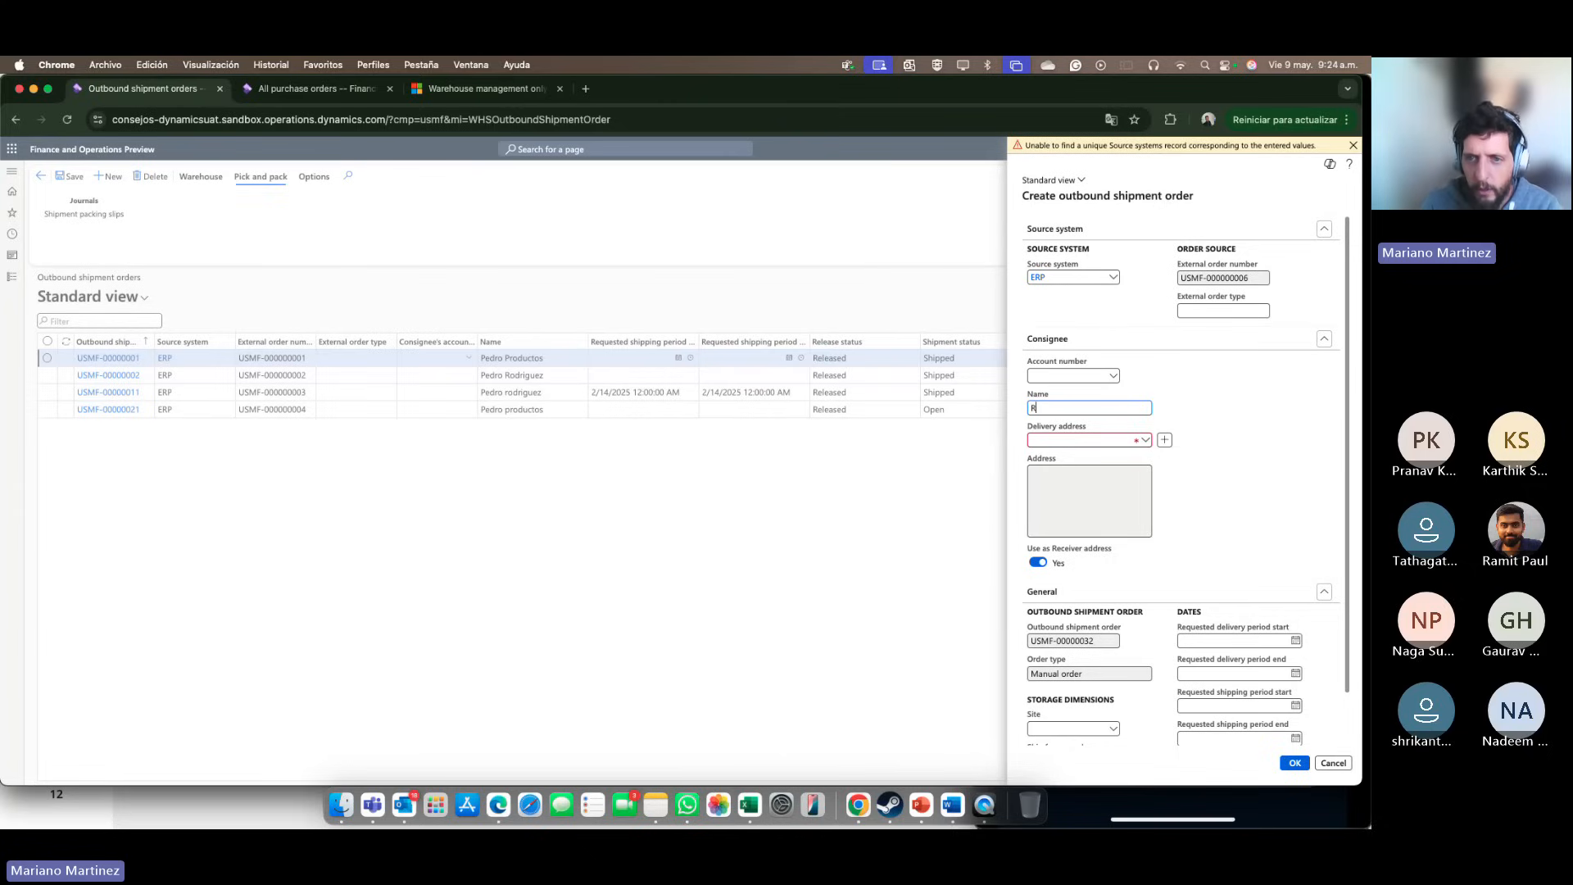
type("Ramit")
key("Tab")
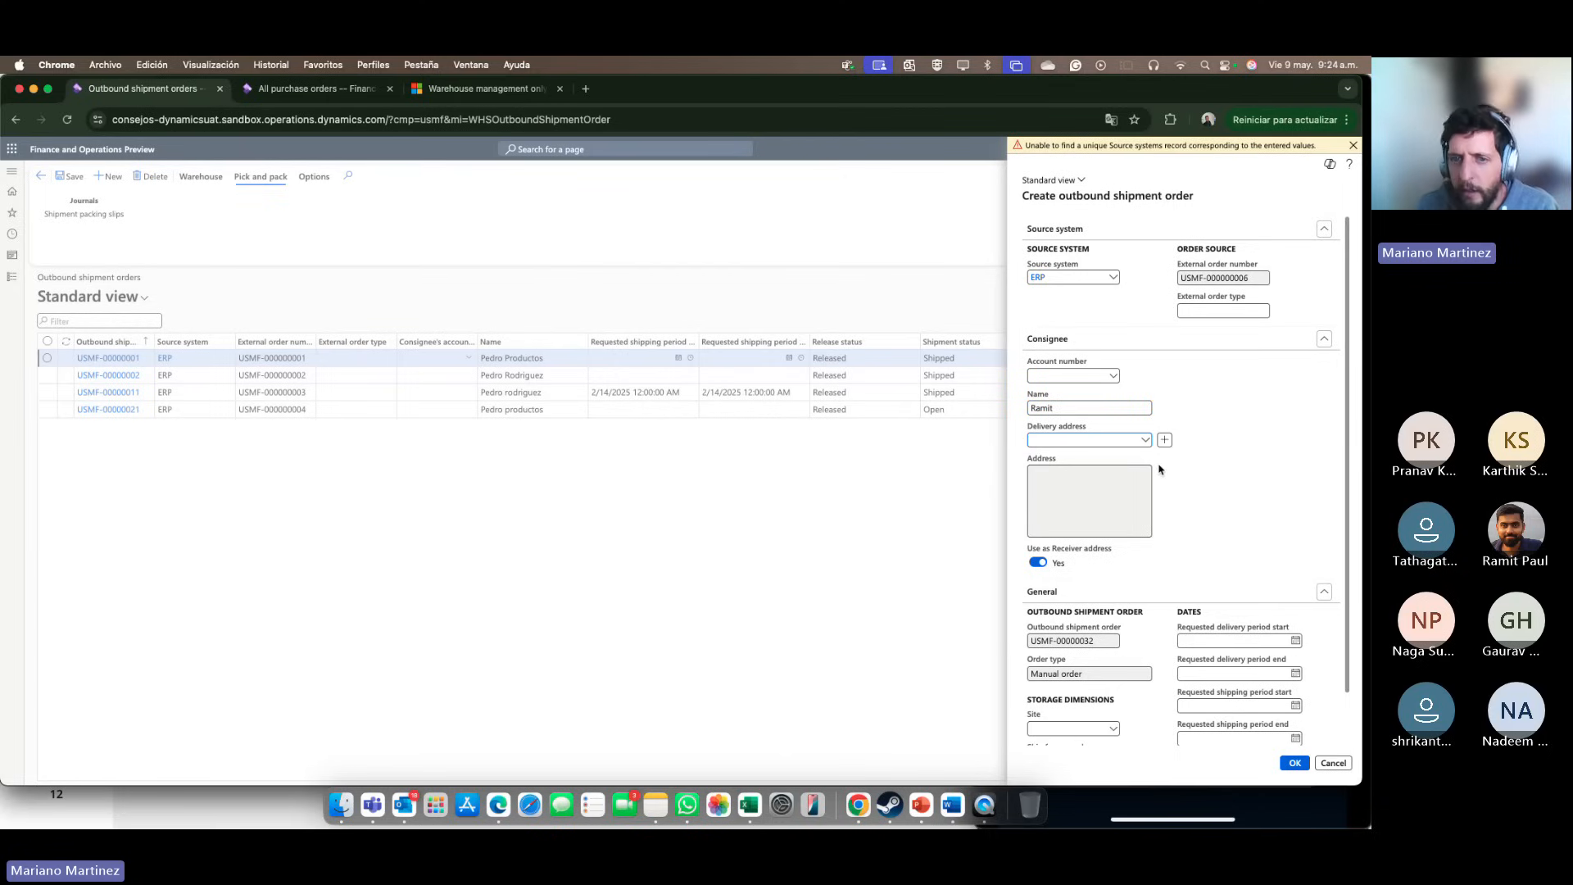
left_click(1145, 440)
left_click(818, 513)
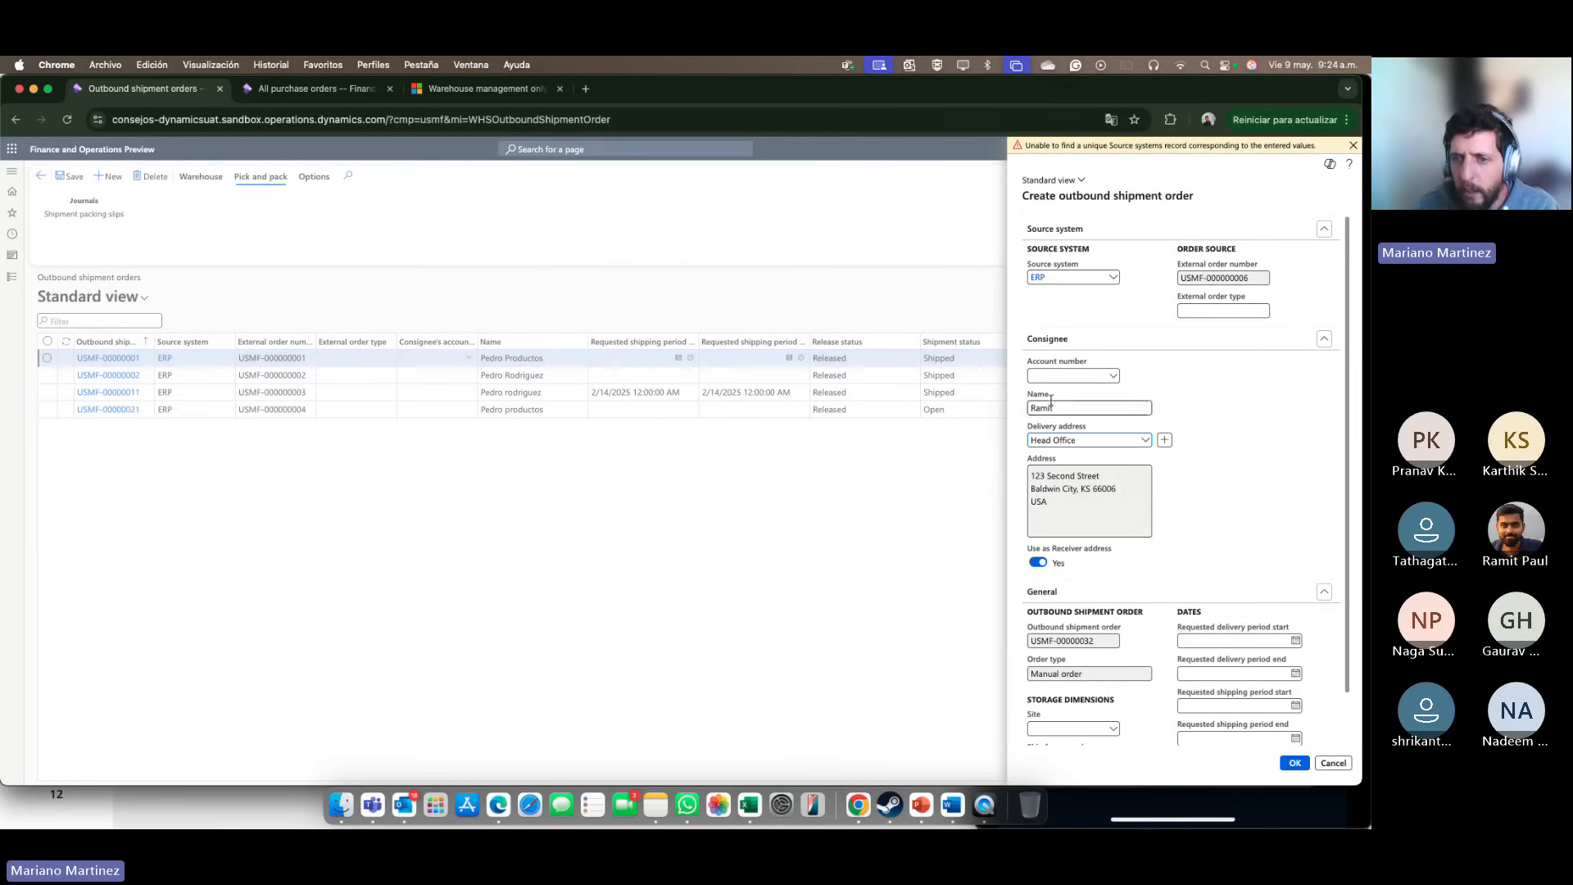
left_click(1053, 487)
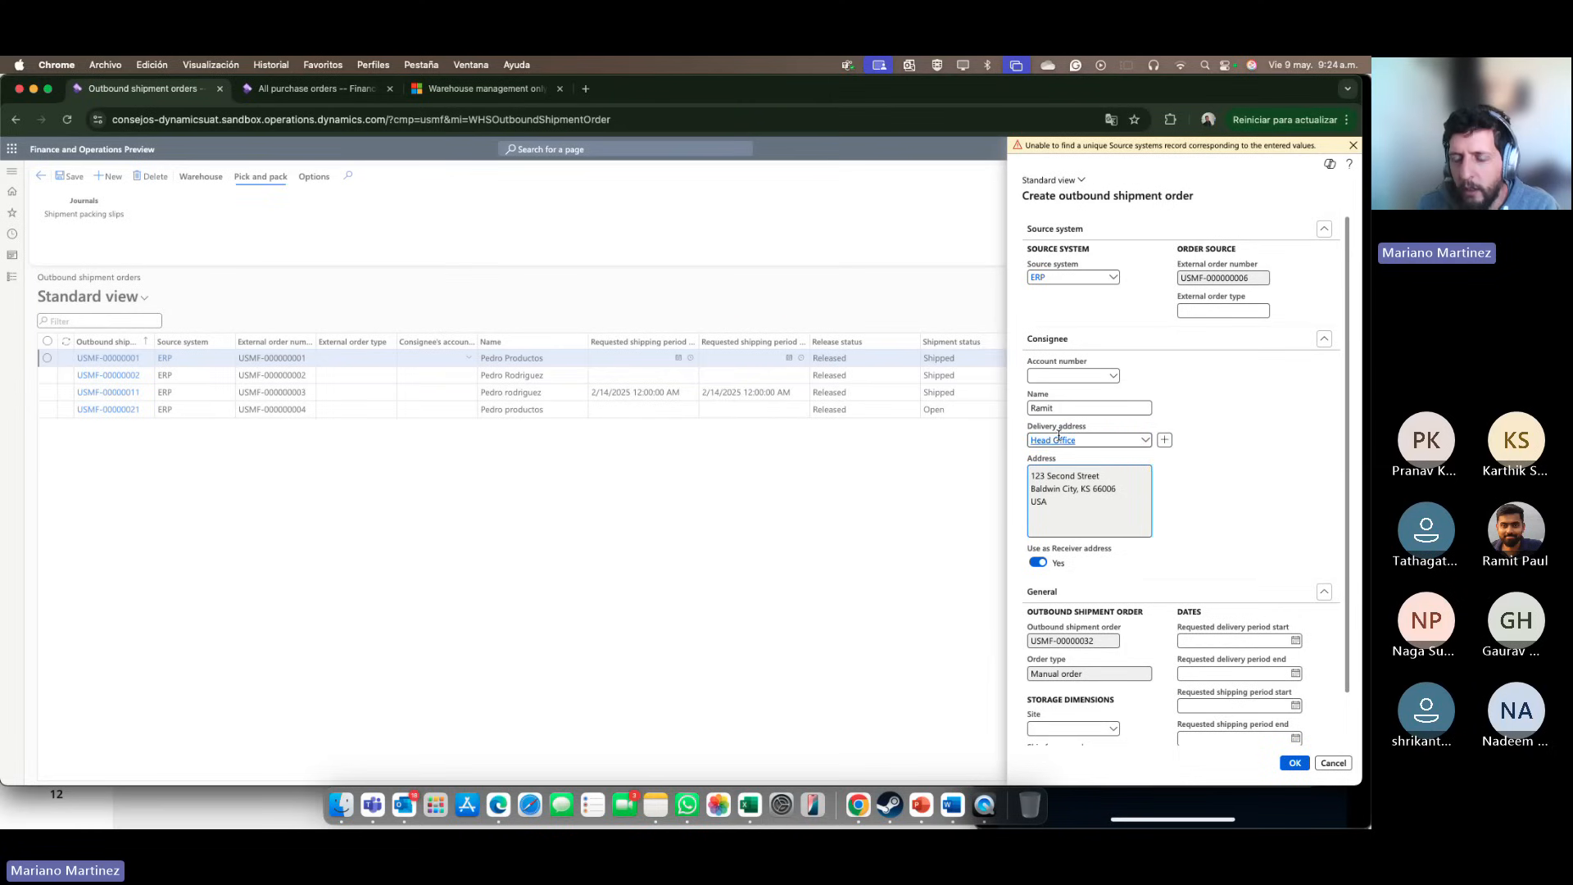
Step: Set the ship-from warehouse to 24 and create the outbound shipment order
scroll(1221, 573, "down", 2)
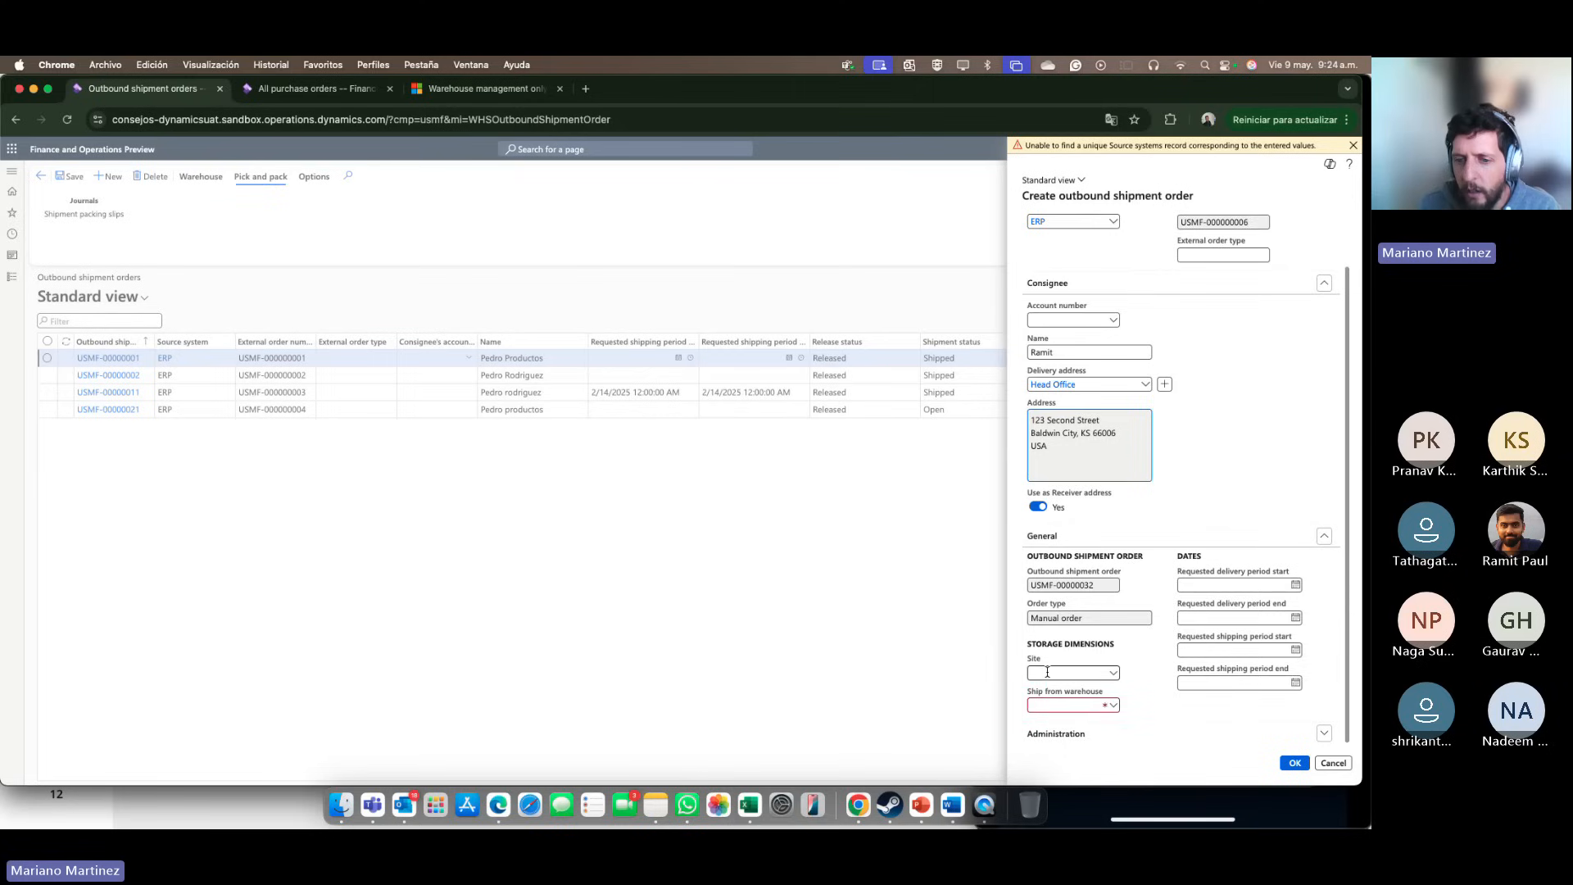
left_click(1081, 708)
key("Tab")
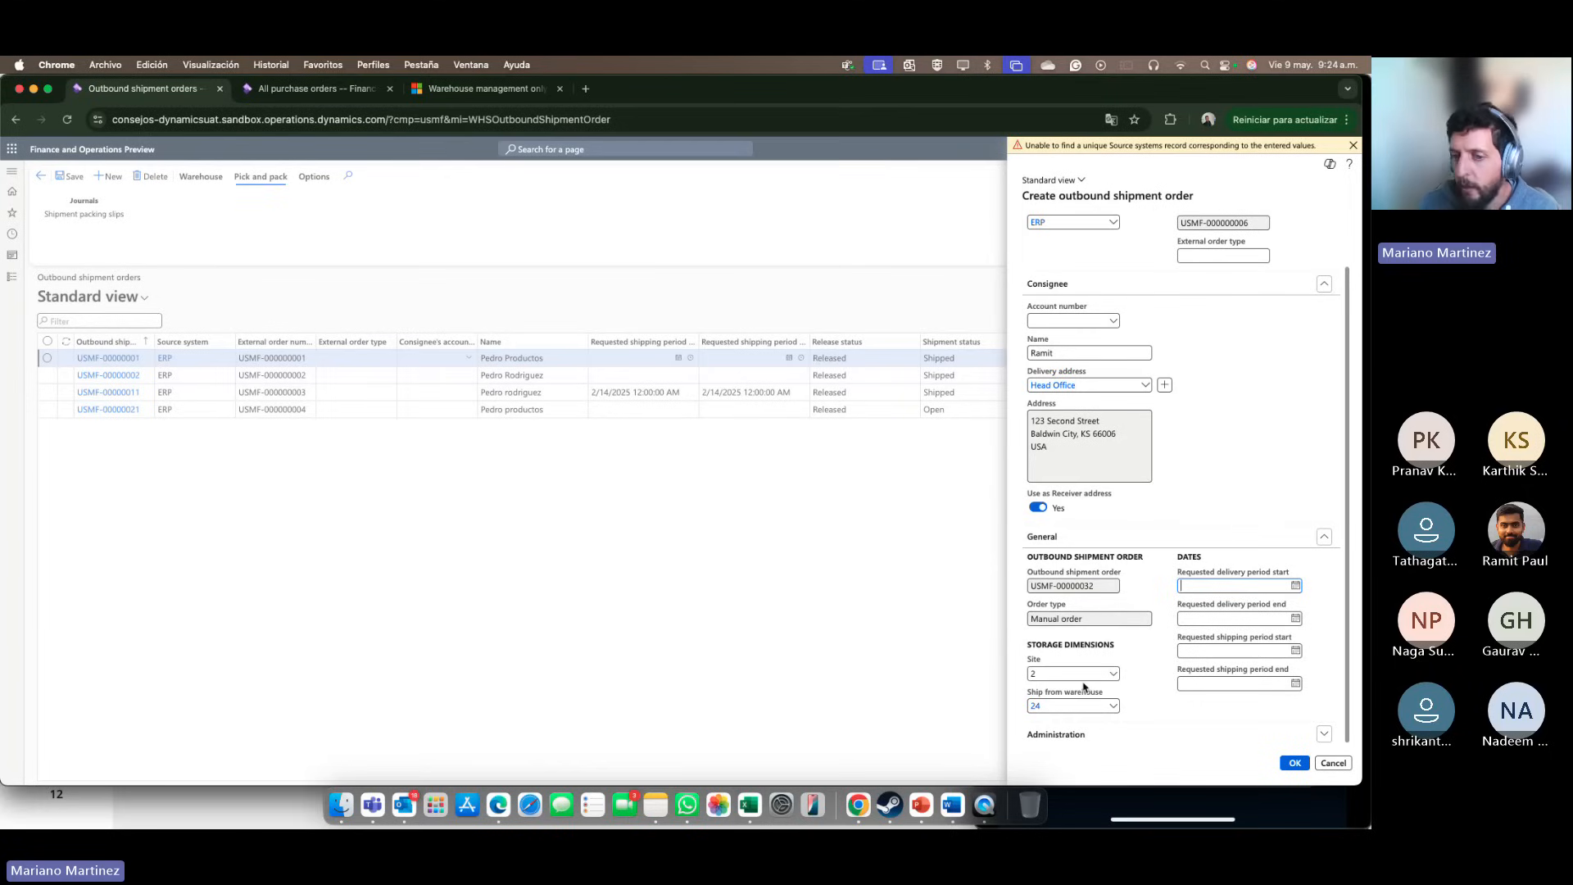
left_click(1295, 762)
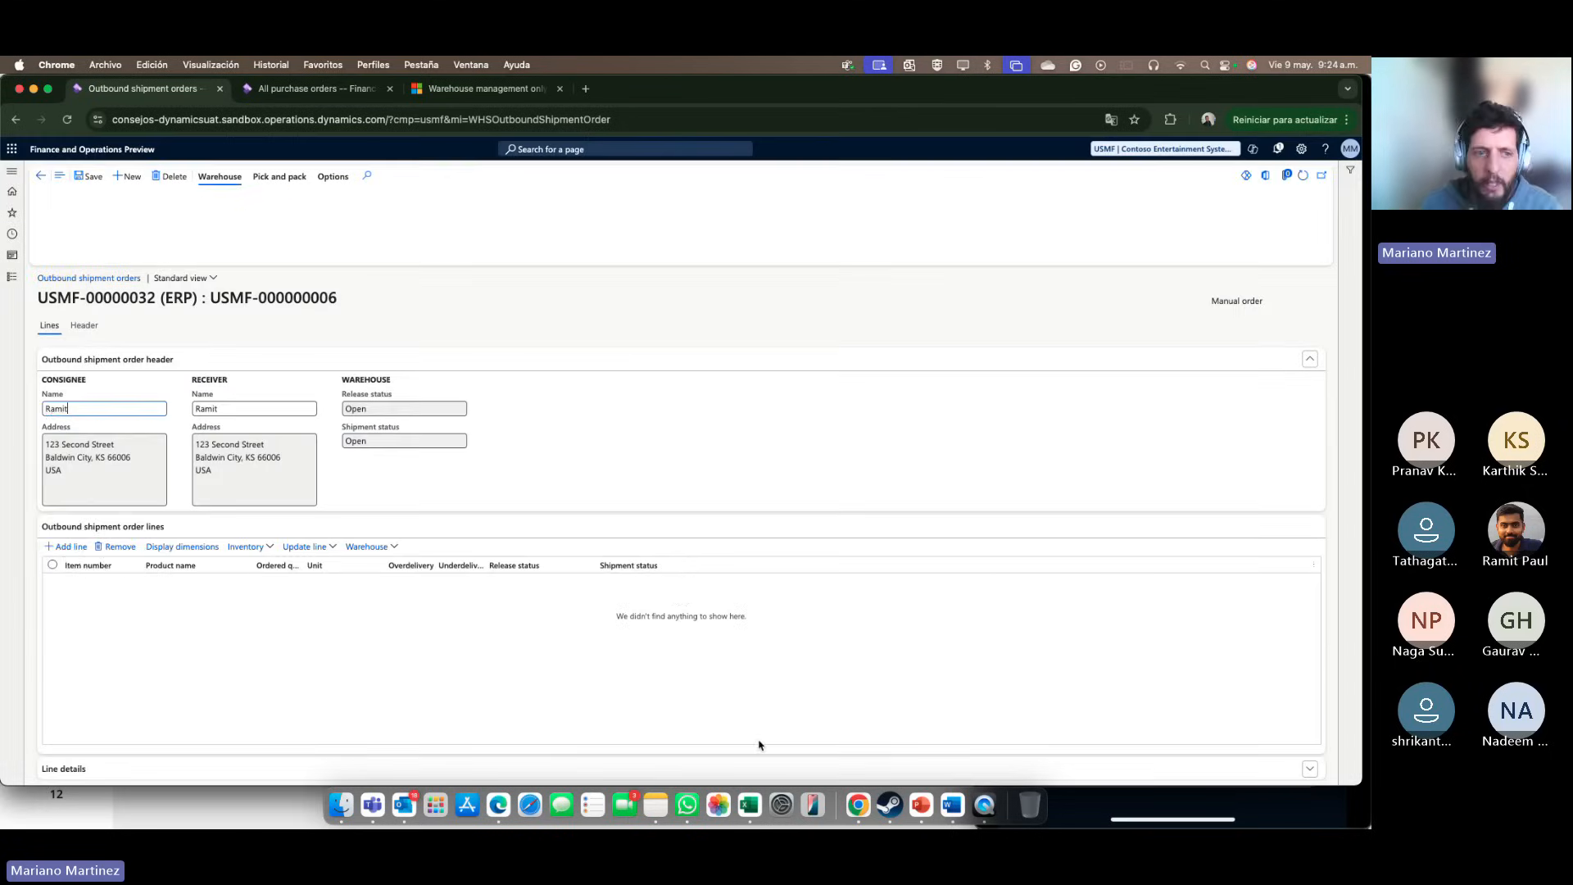
Step: Add an order line for item CJ0001 with an ordered quantity of 5 and save the order
left_click(67, 546)
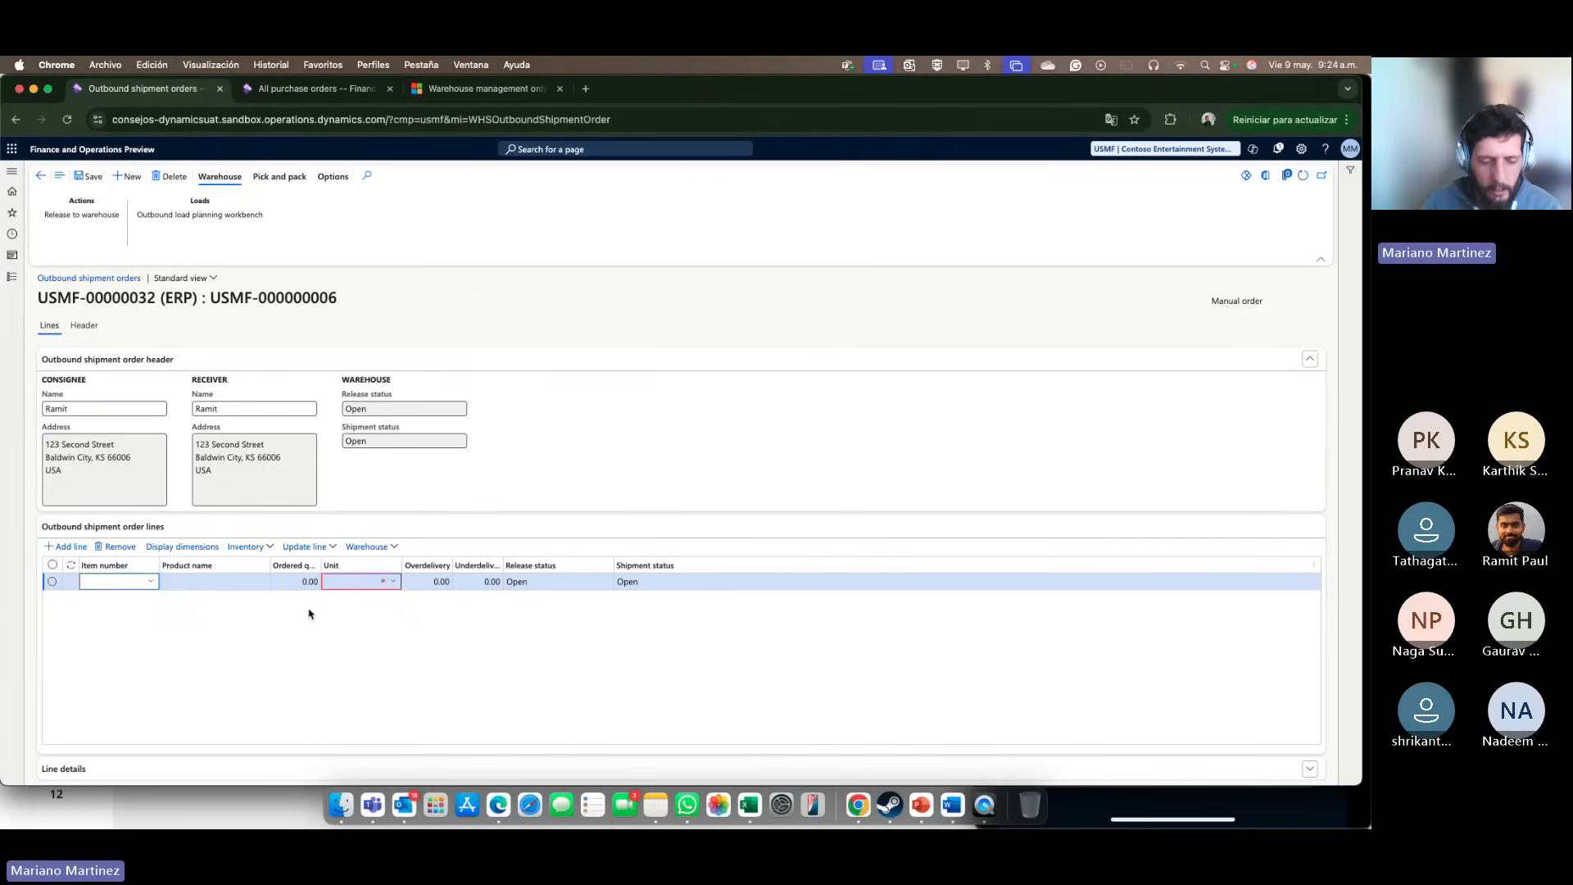
key("Tab")
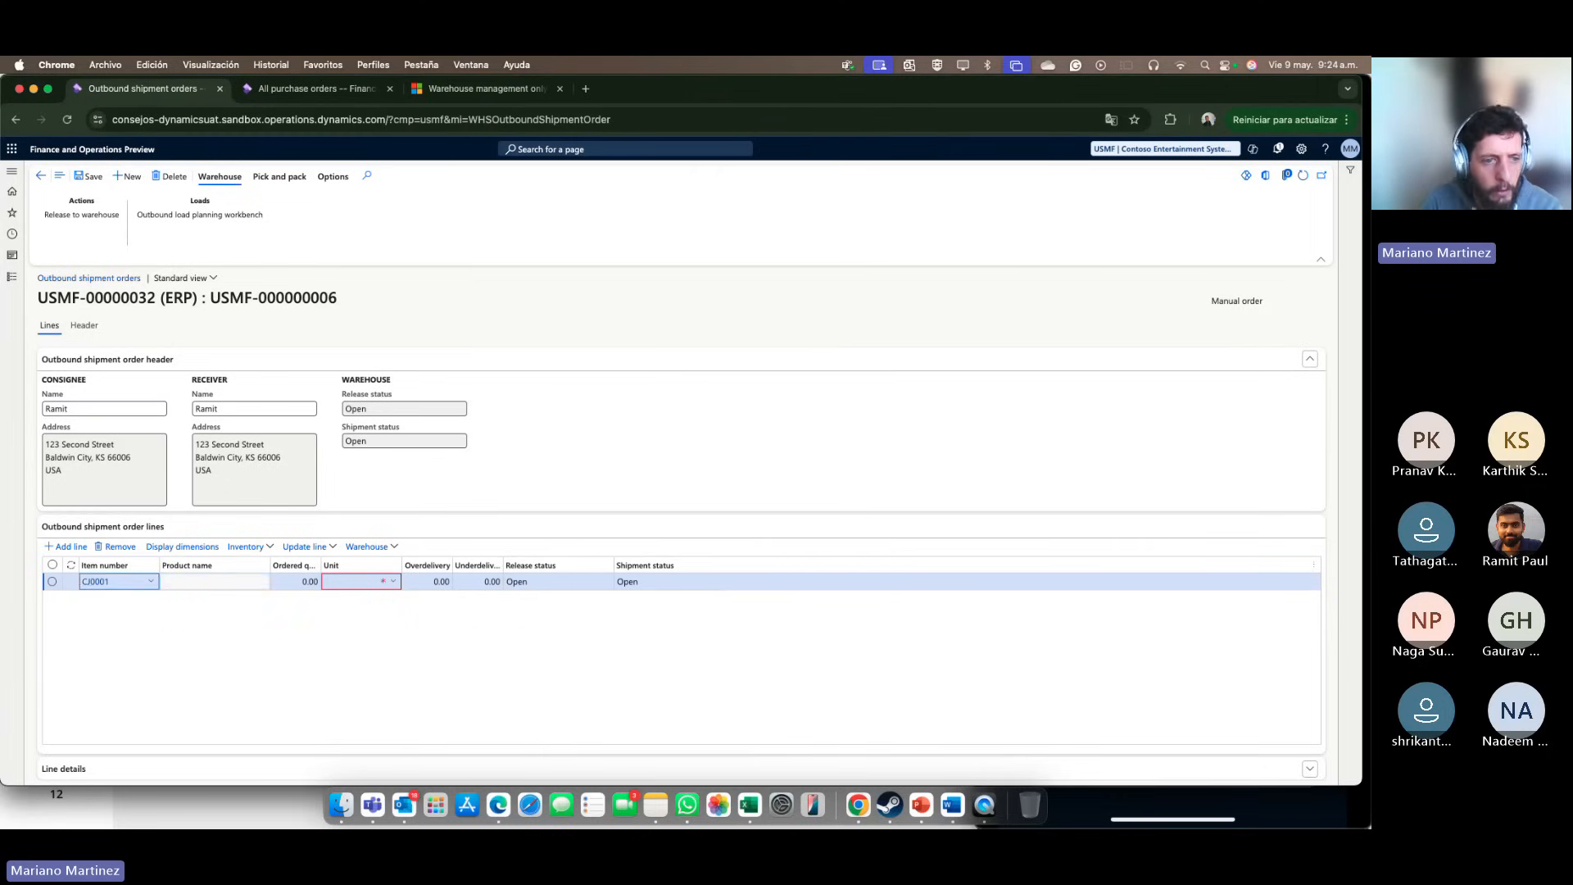
key("shift+Tab")
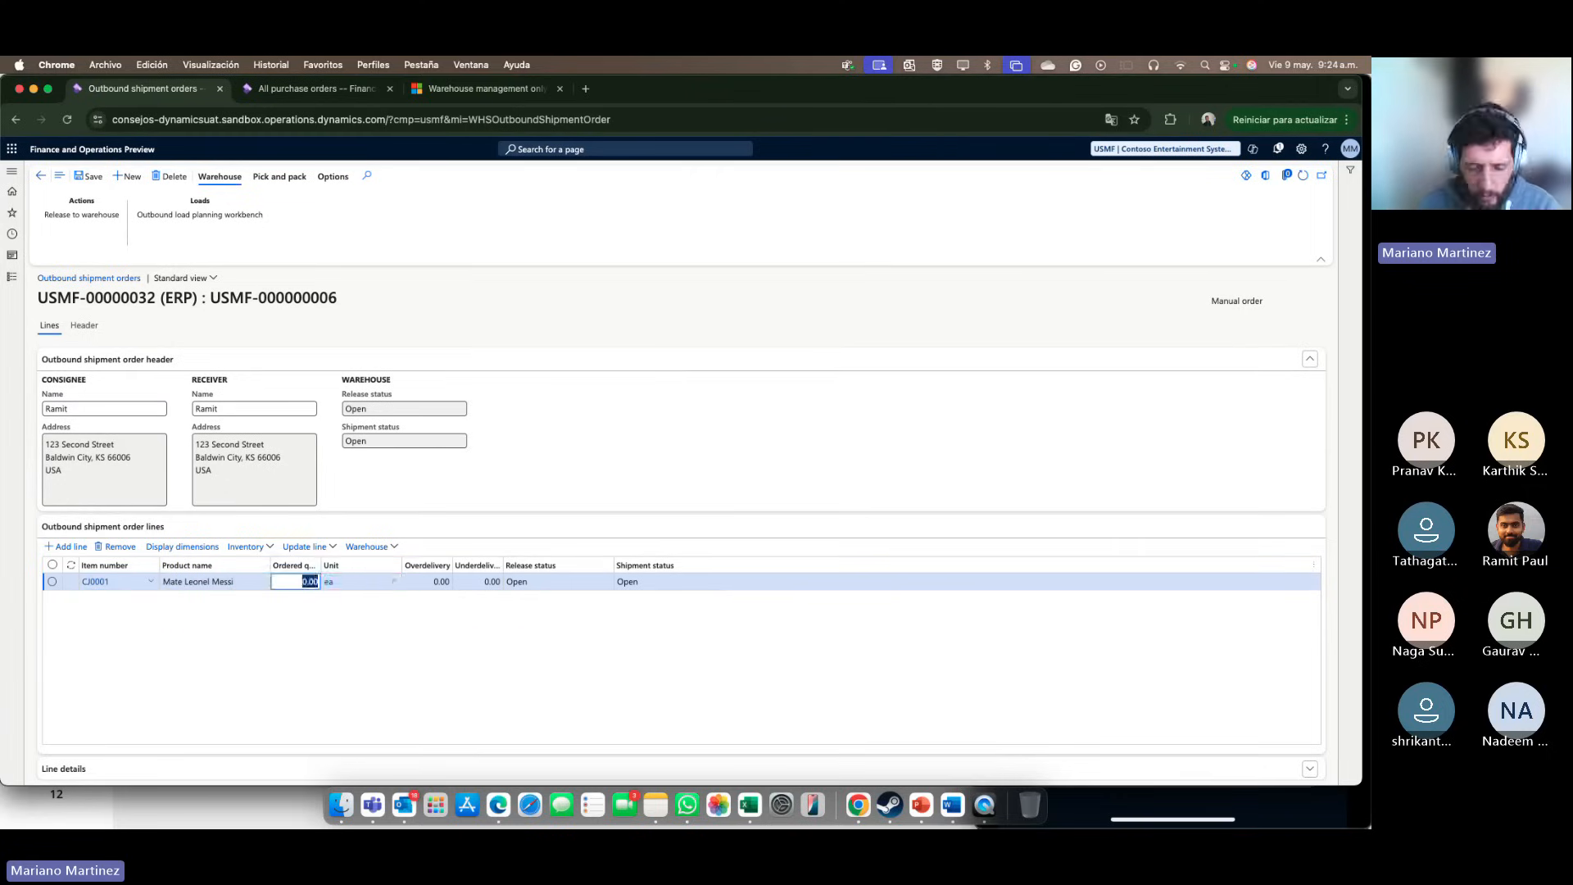
type("5")
key("Tab")
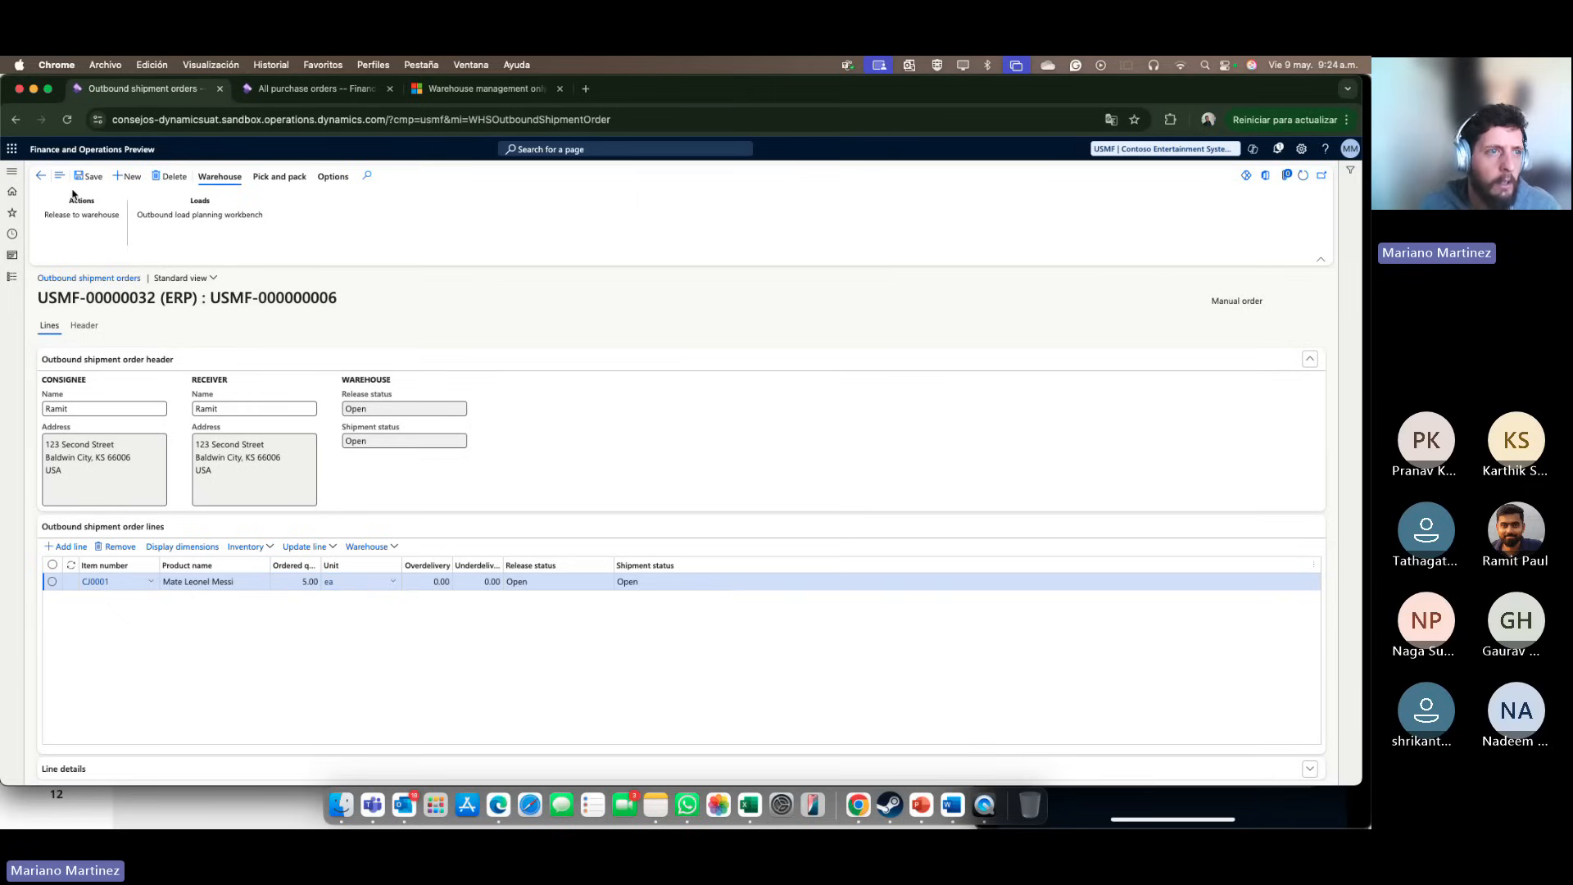
left_click(85, 179)
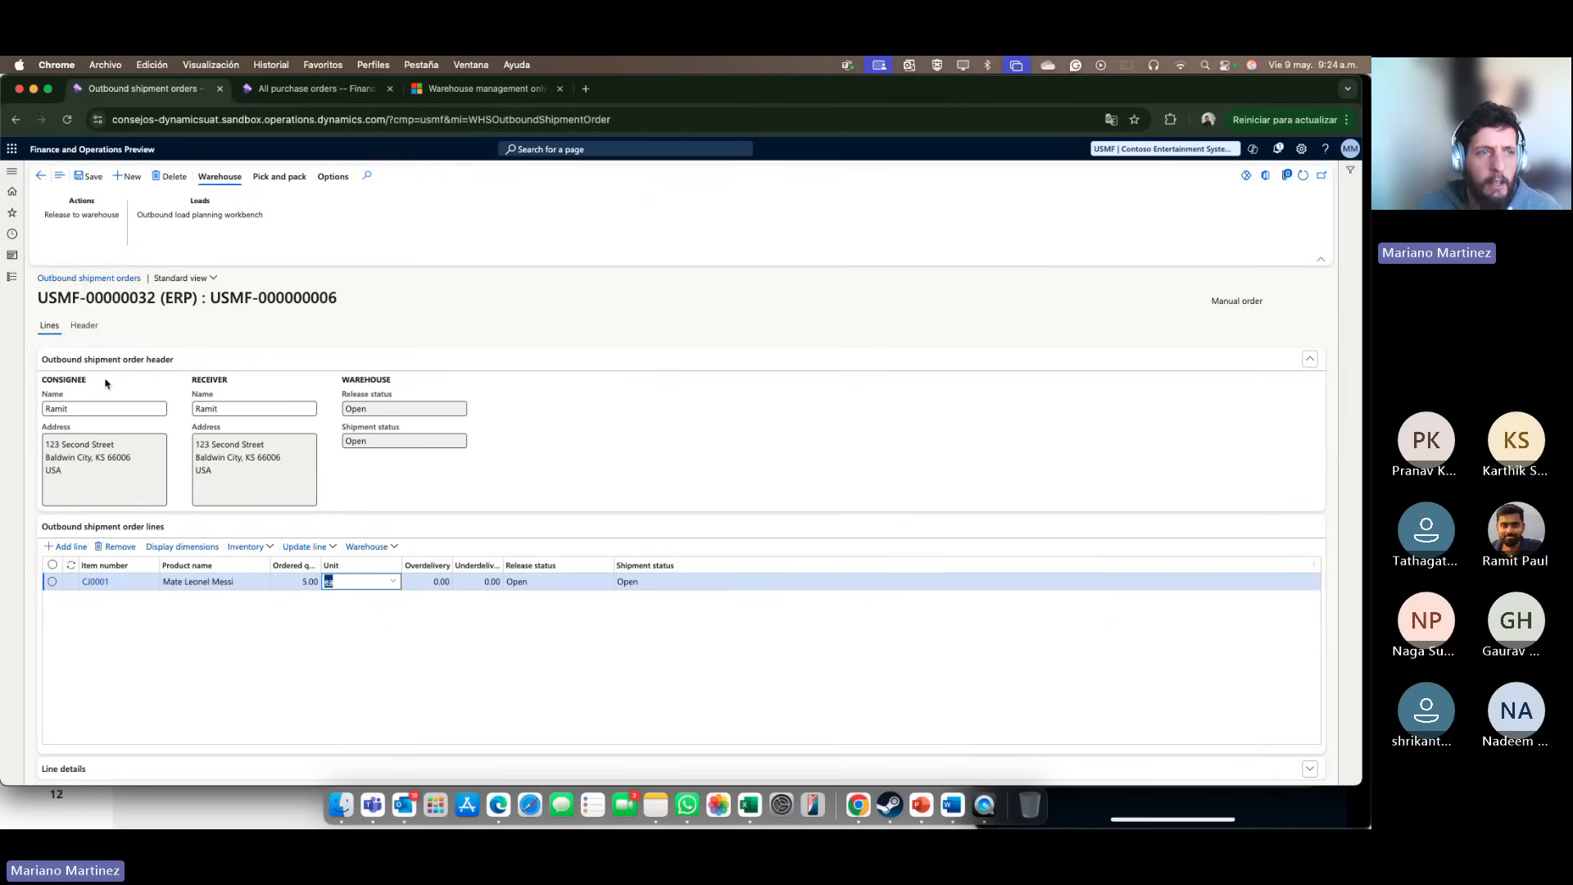
Step: Try to release the outbound shipment order to the warehouse and read the resulting message
left_click(72, 214)
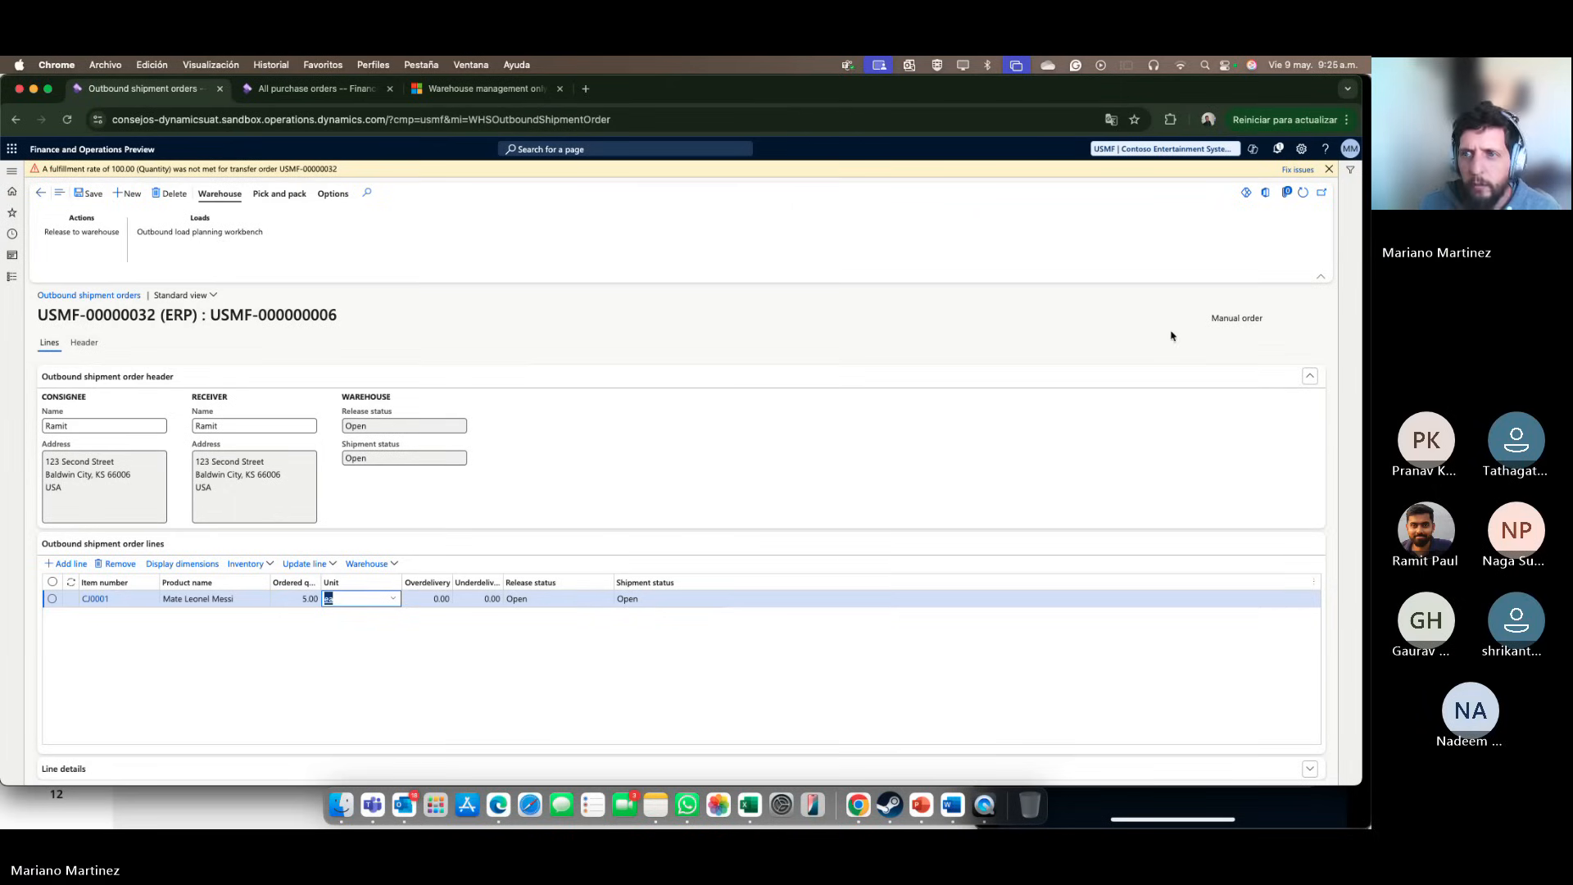
left_click(1302, 192)
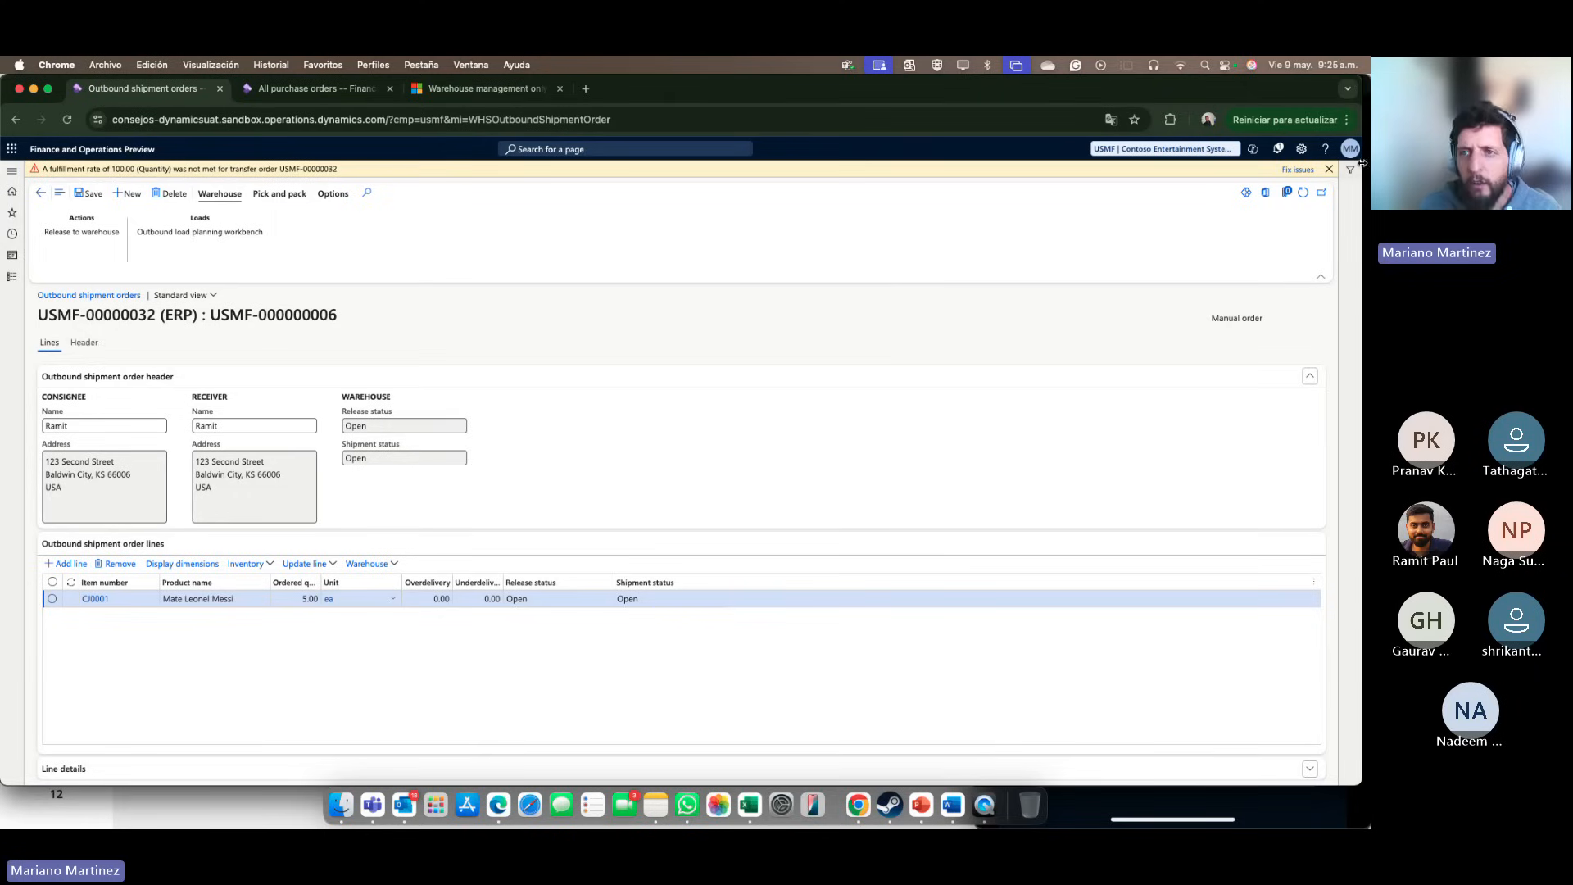
left_click_drag(342, 170, 46, 169)
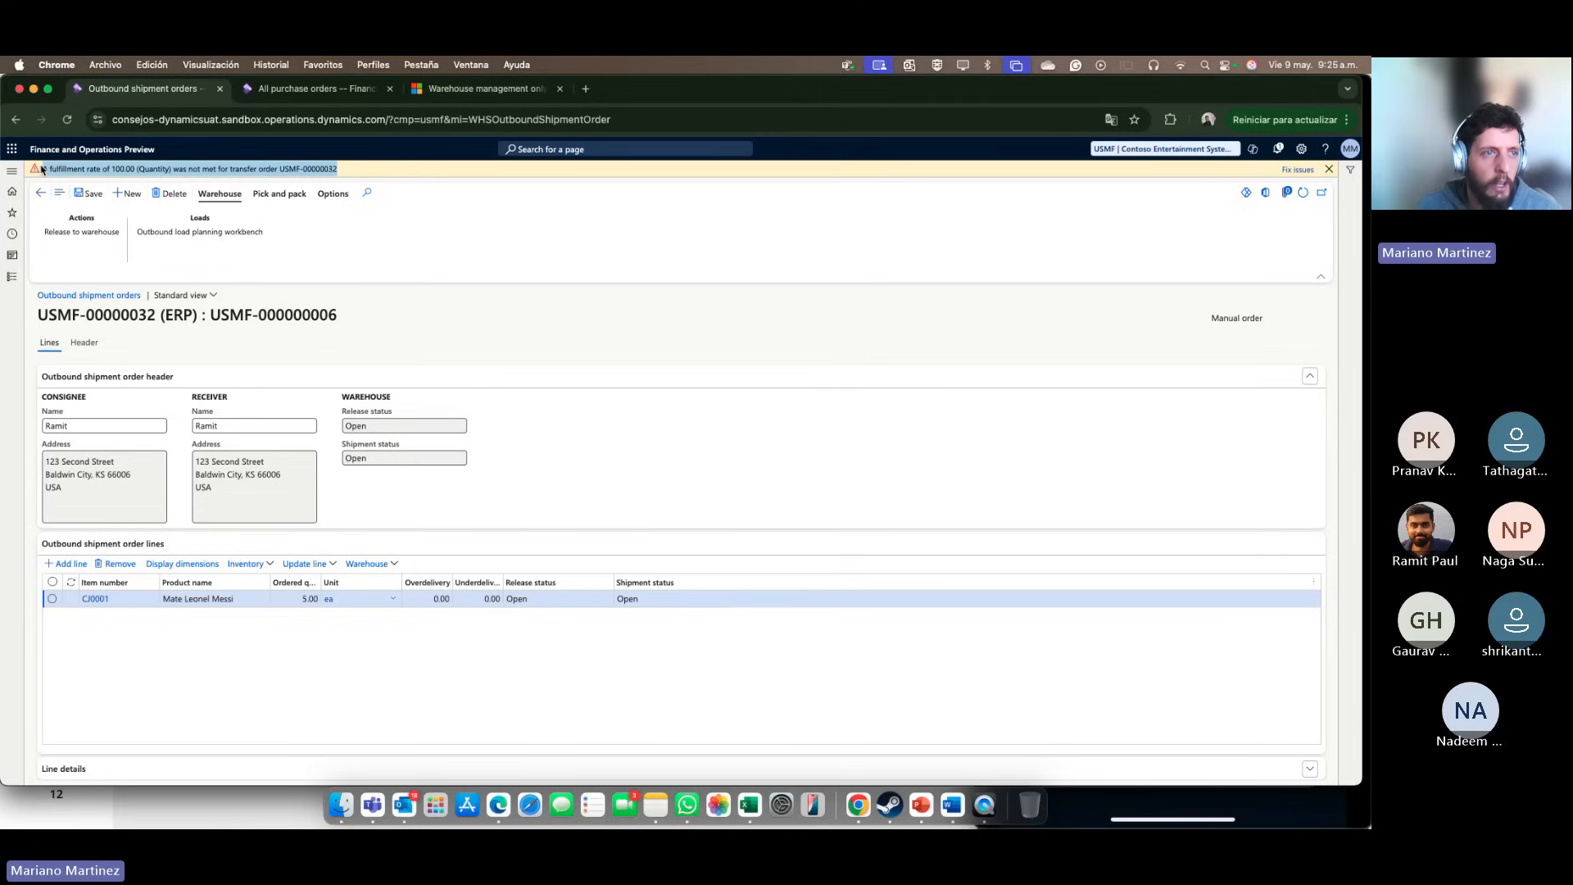
left_click(44, 169)
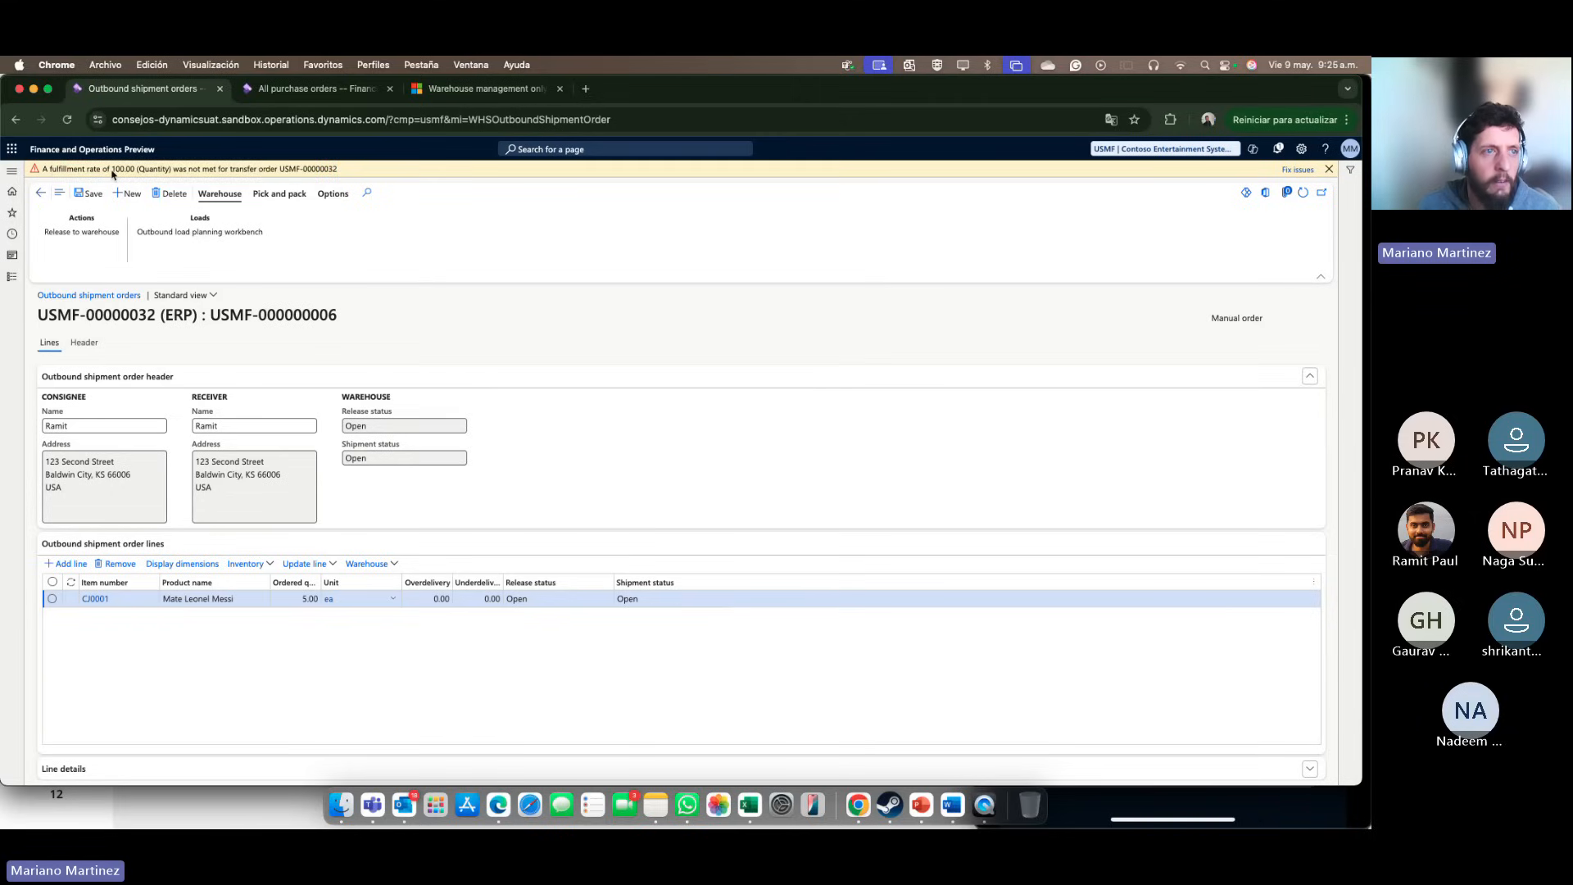
left_click_drag(115, 172, 255, 171)
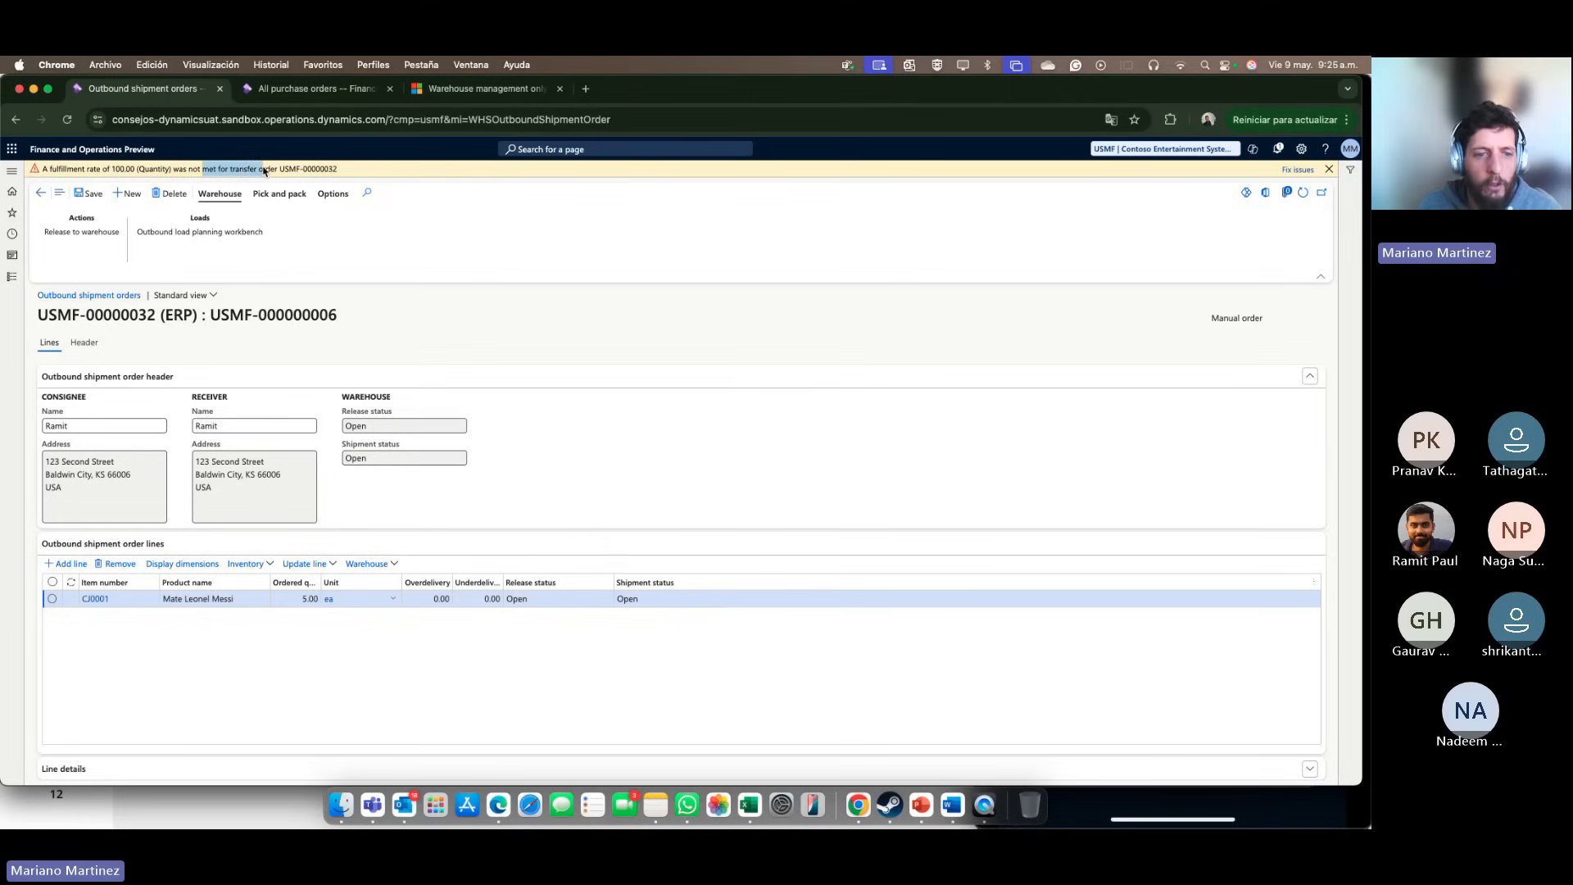
left_click(264, 170)
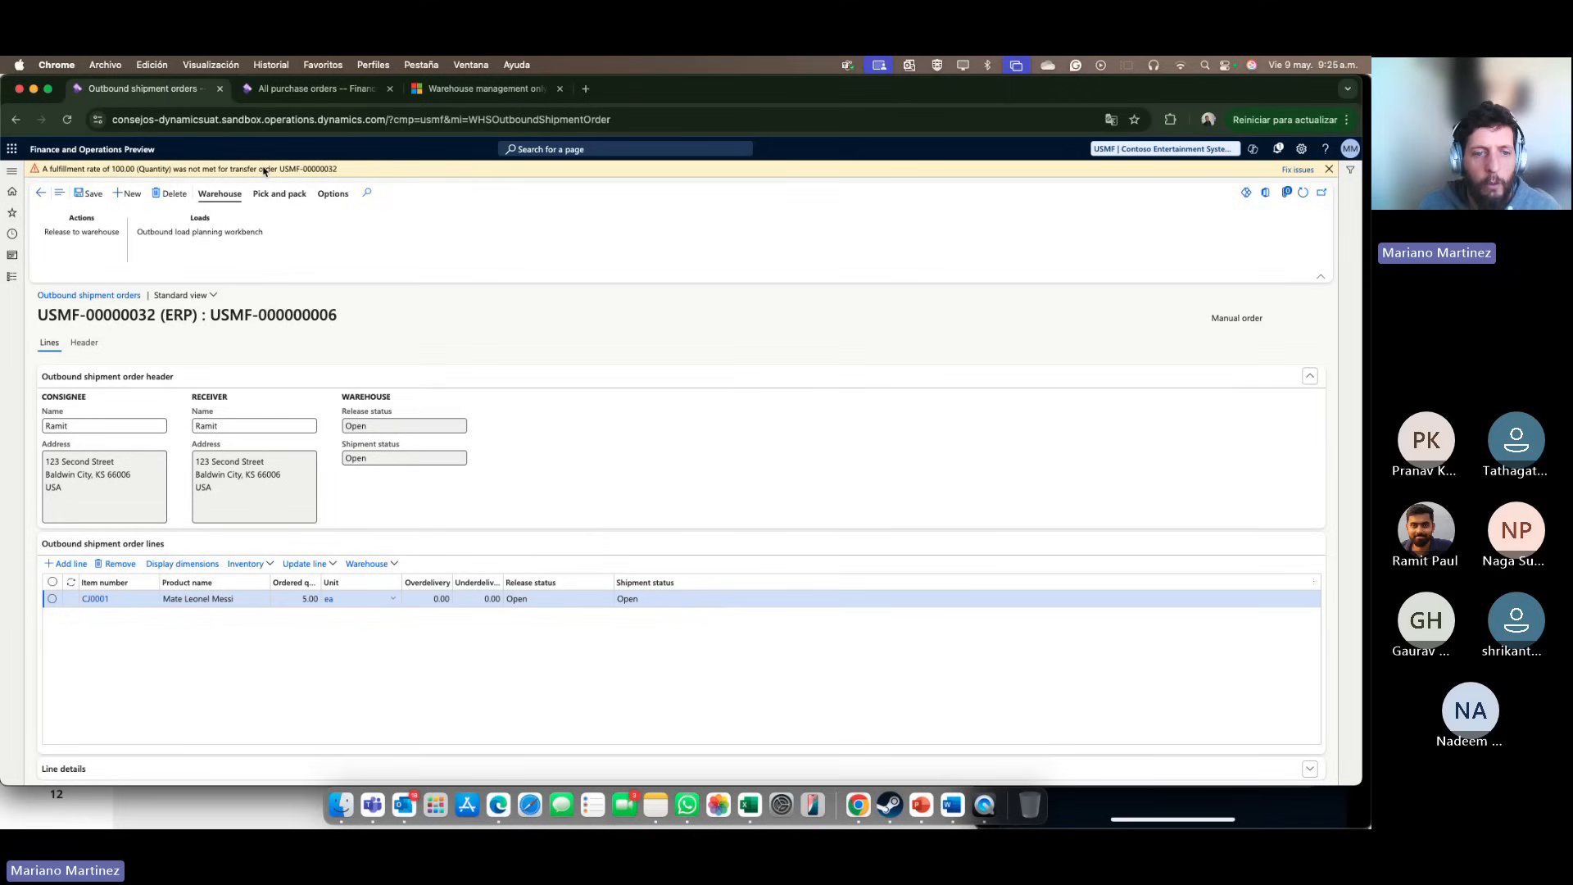
Step: Reserve 5 units of CJ0001 from warehouse 24 for the order line and release the order to the warehouse
left_click(272, 565)
left_click(263, 615)
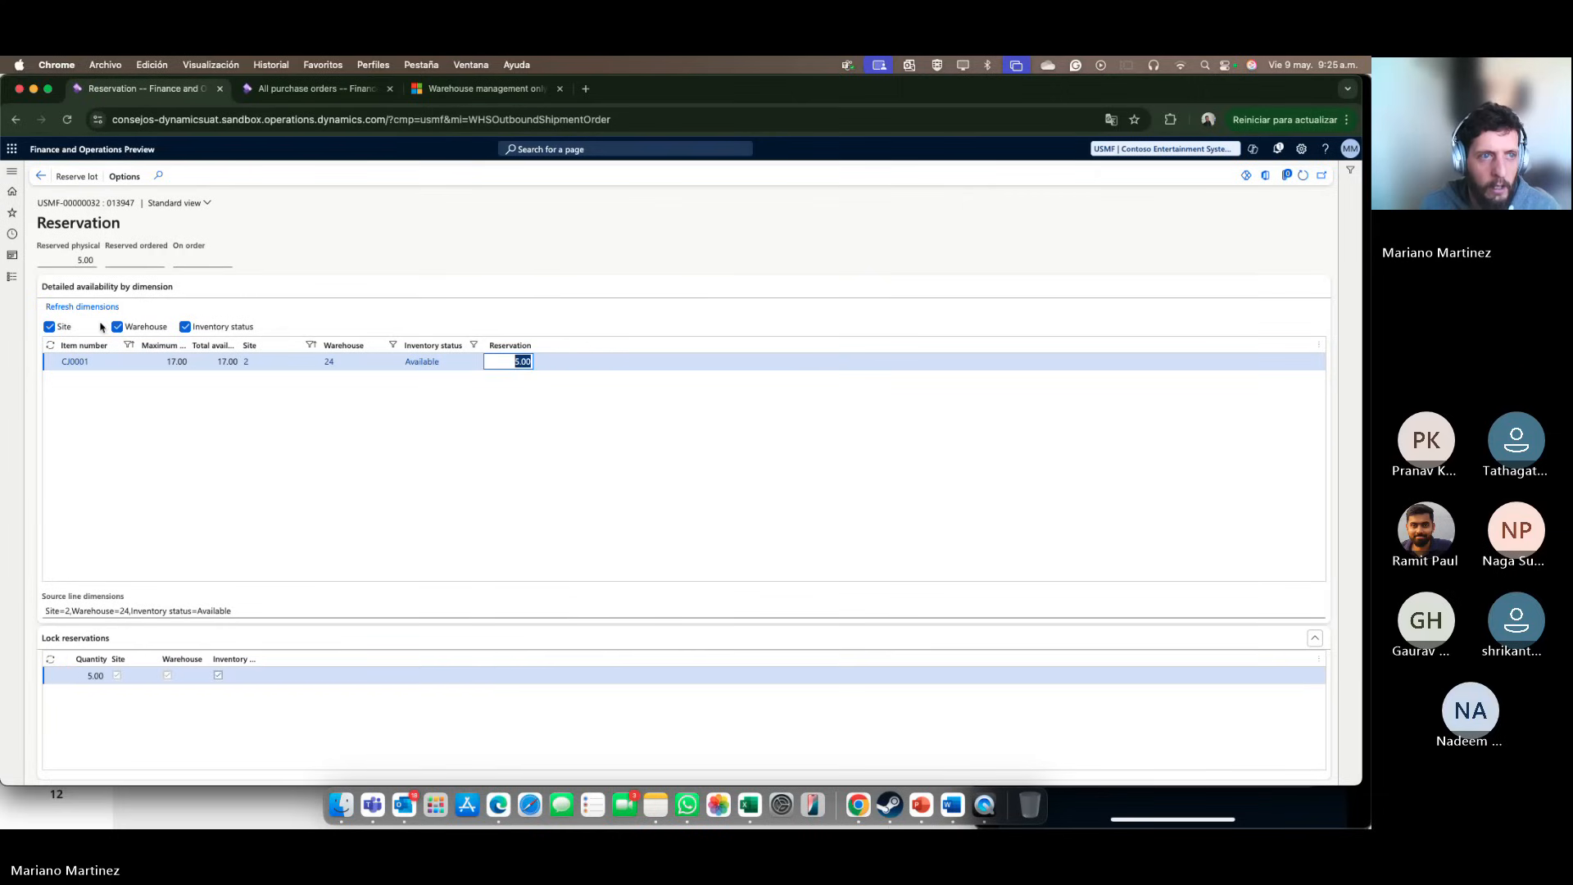
left_click(43, 179)
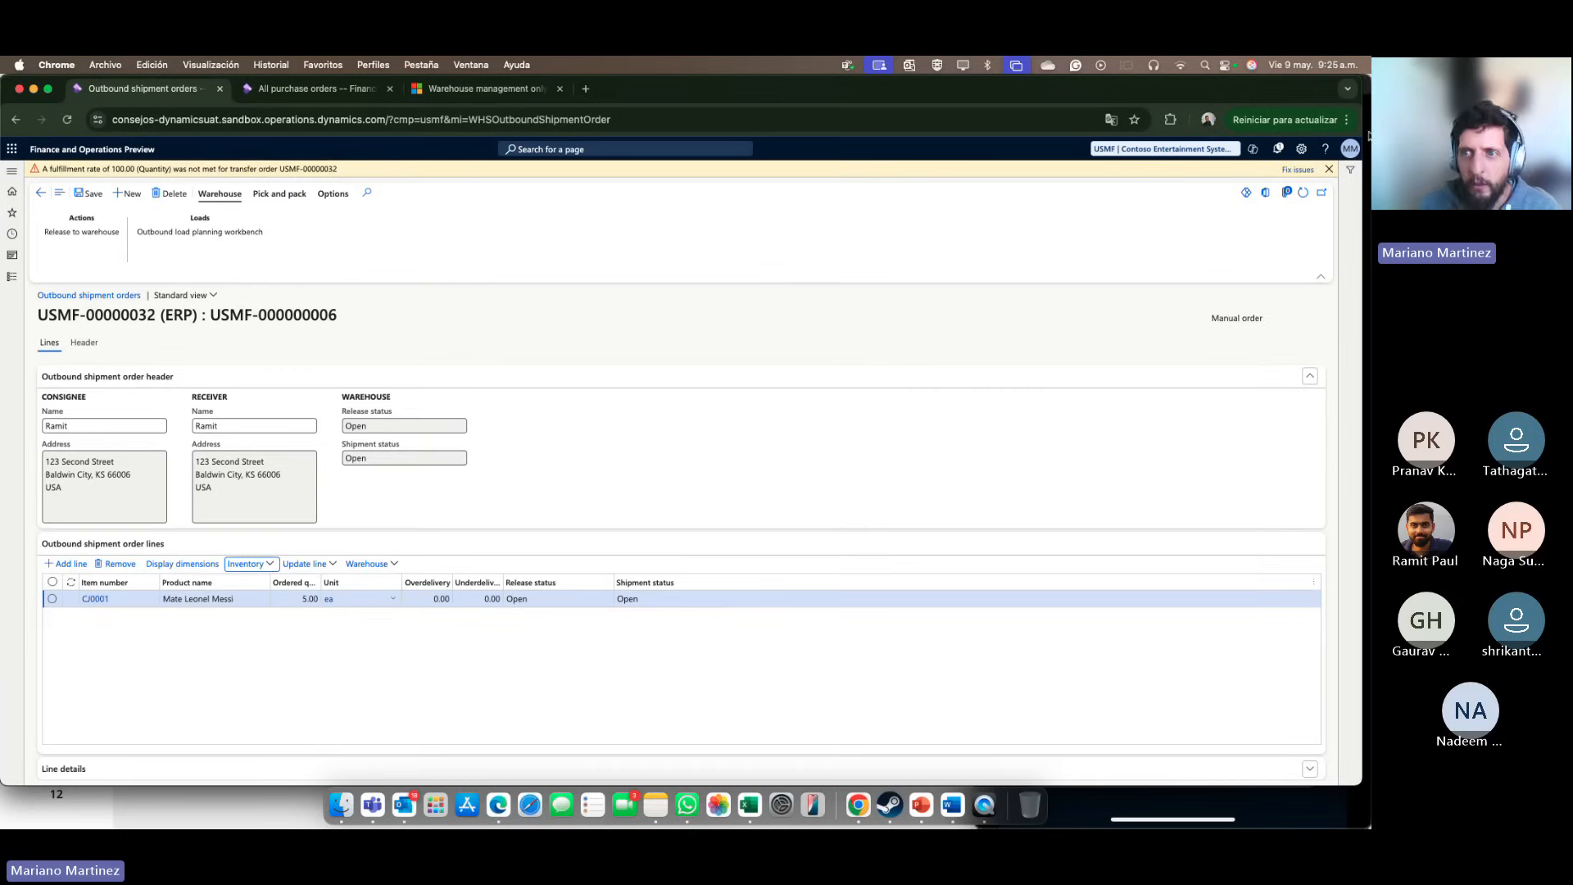
left_click(1329, 171)
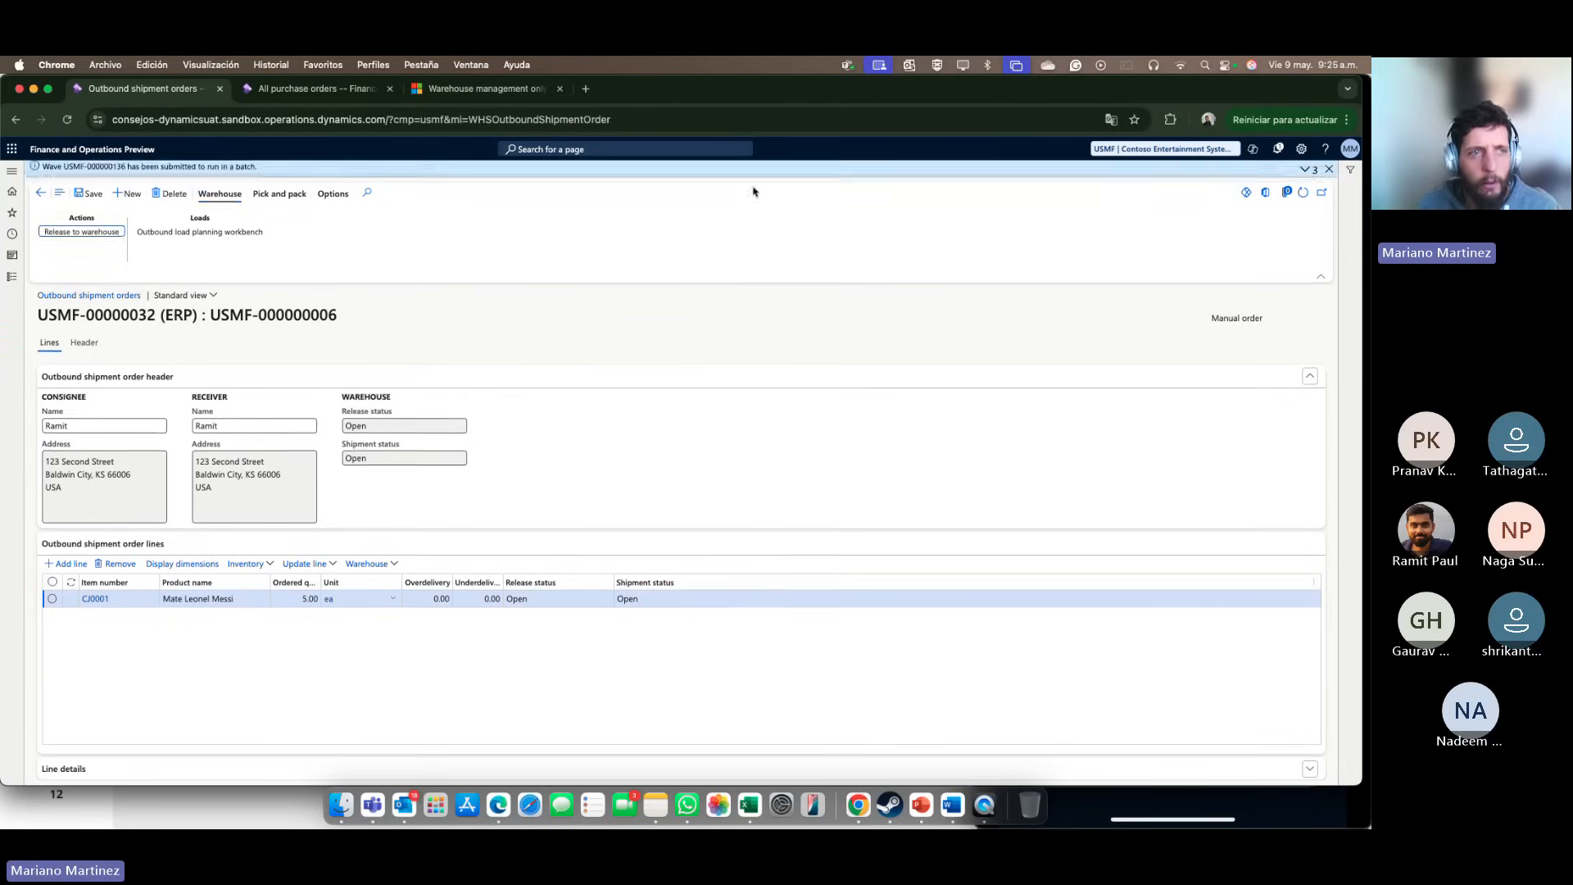
Step: Expand the release messages, read the wave and shipment details, and dismiss them
left_click(1307, 169)
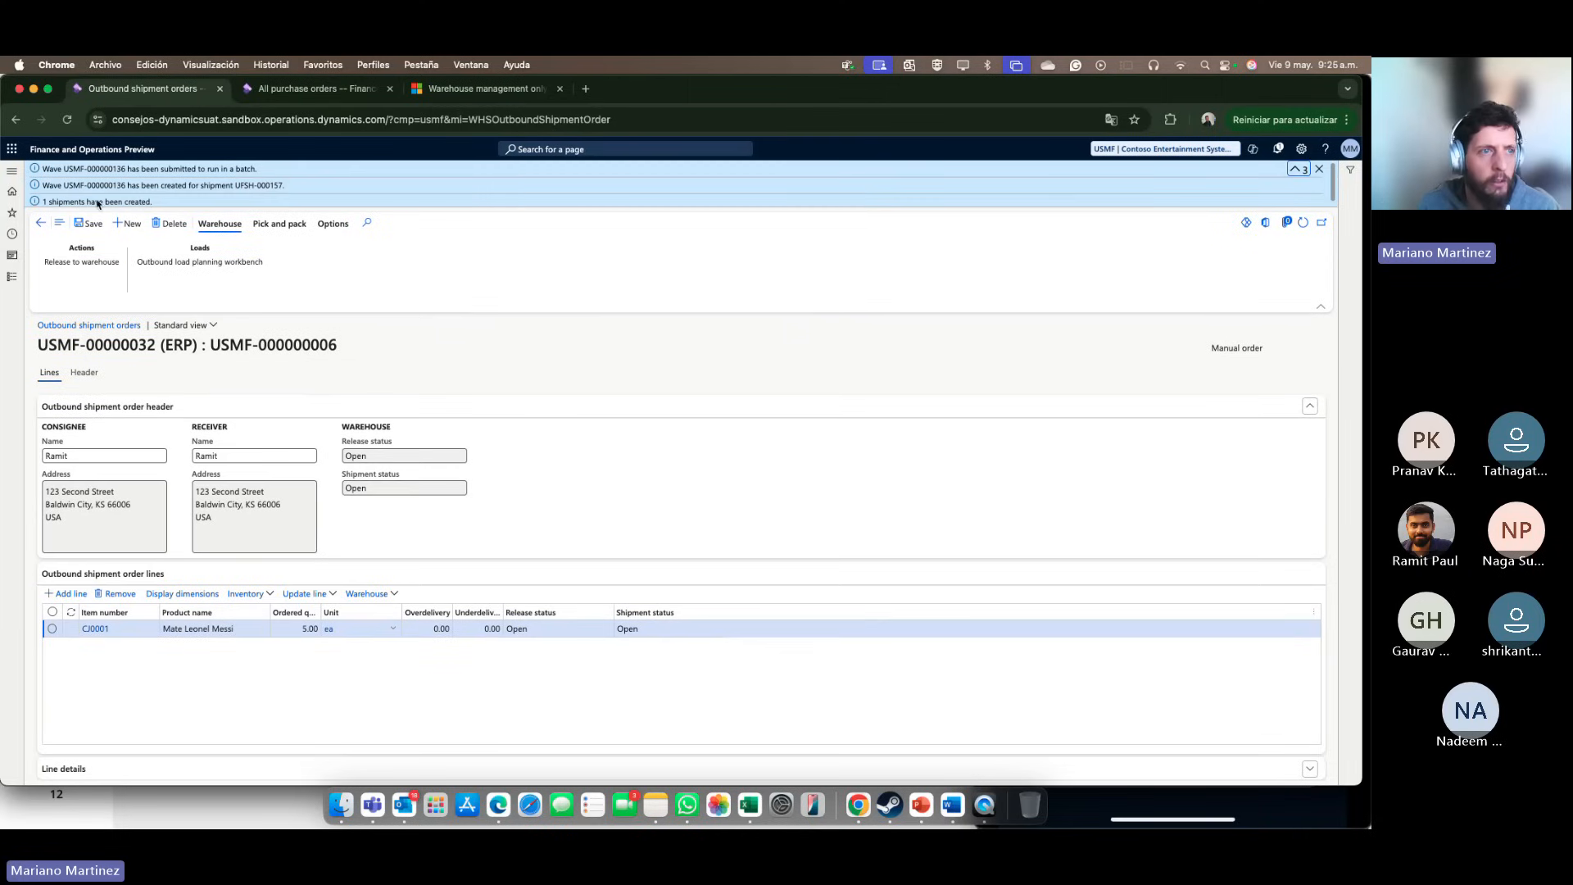
left_click_drag(50, 205, 99, 169)
left_click(281, 173)
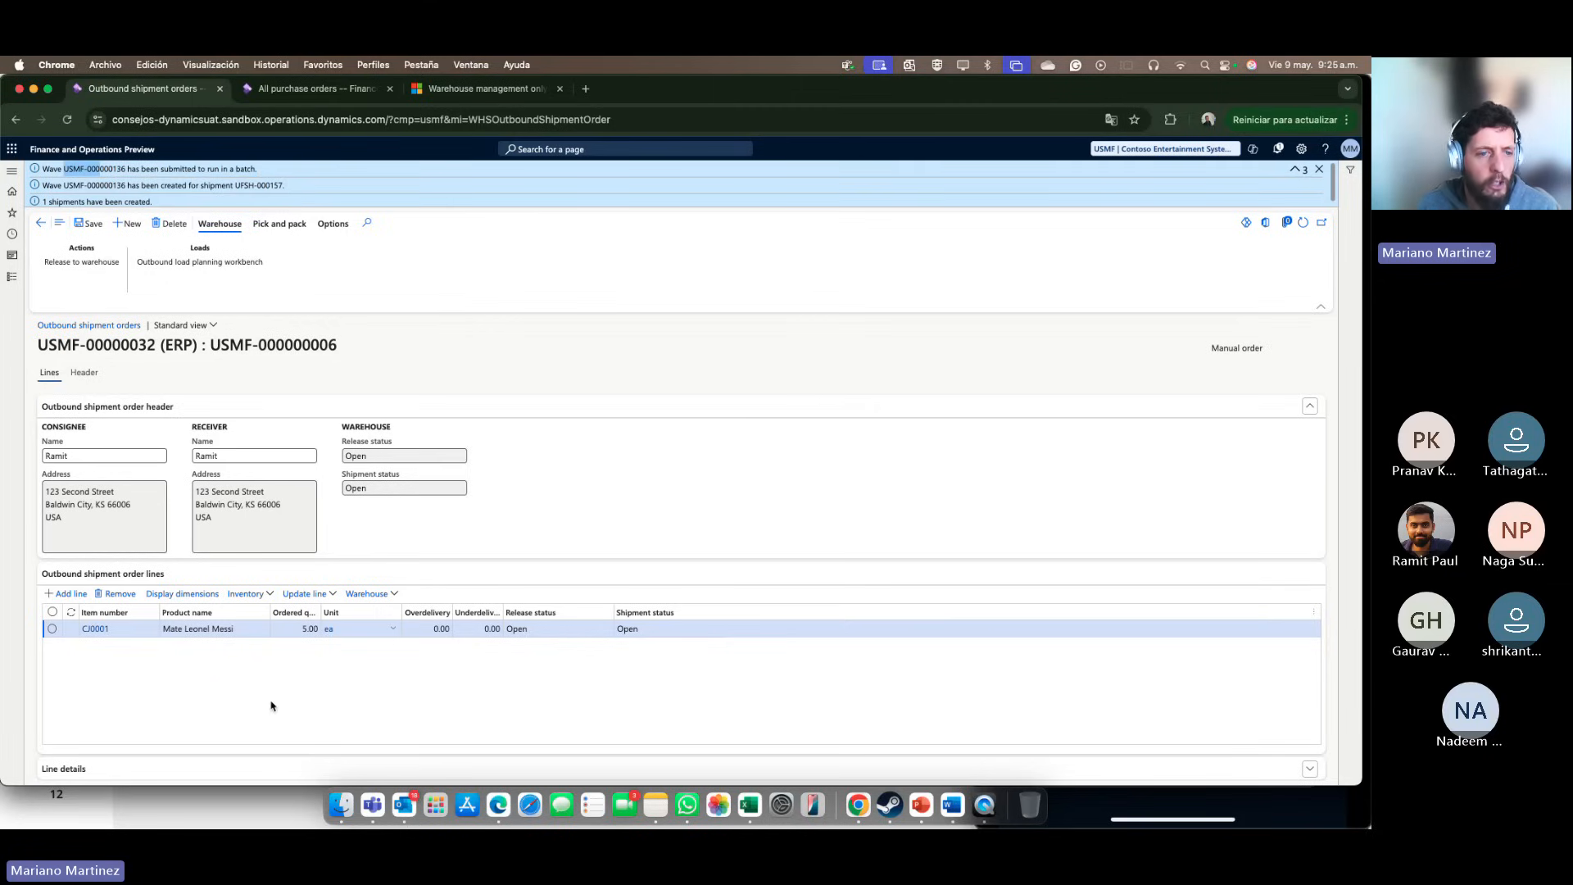
left_click(1320, 172)
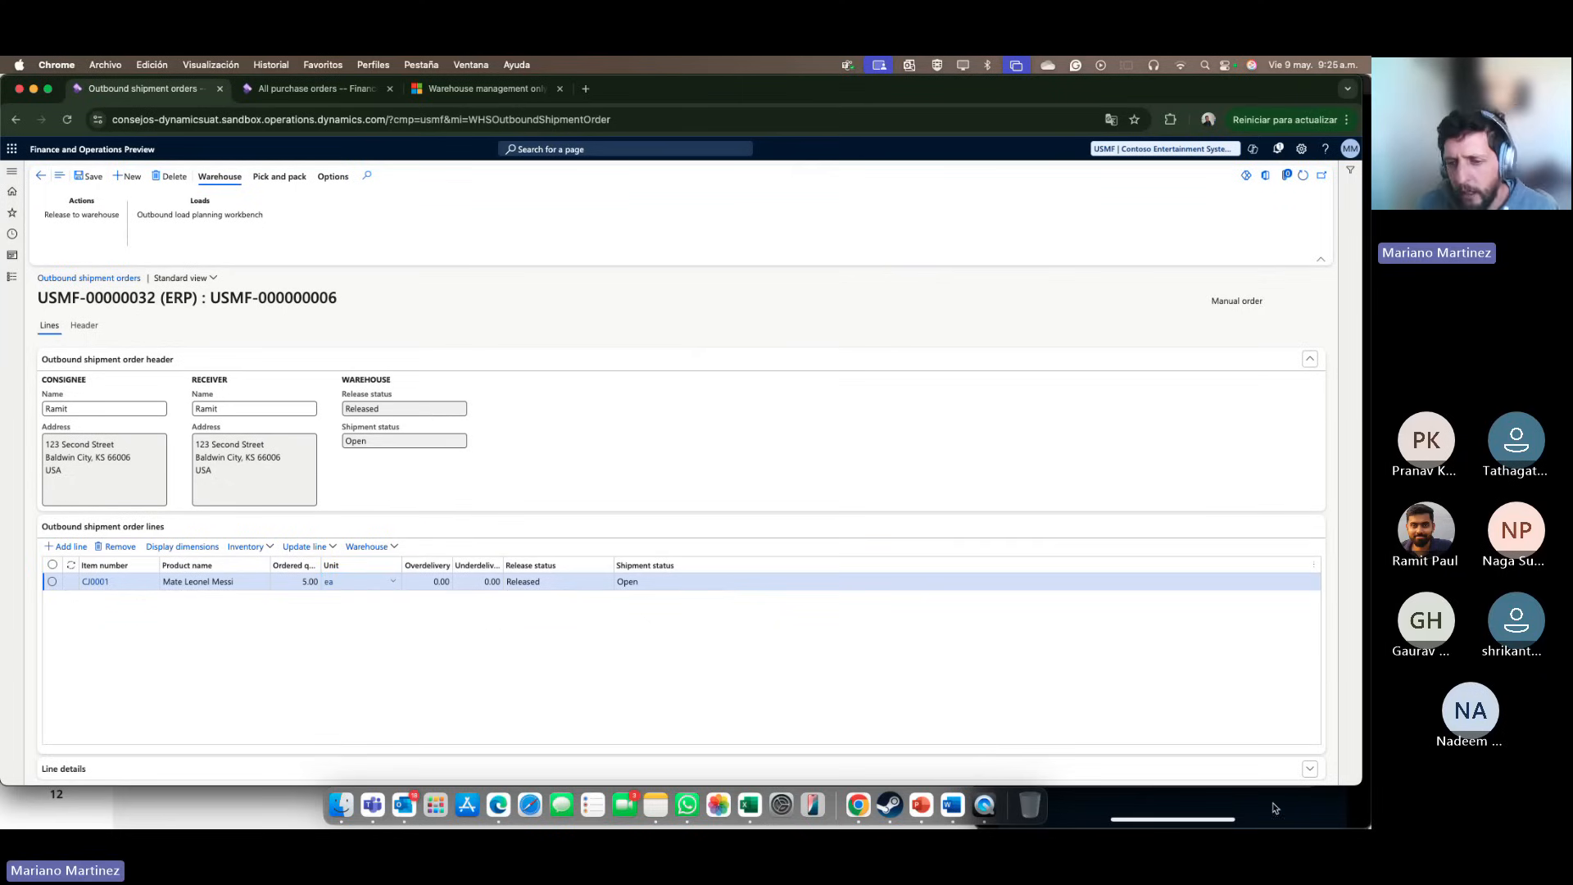
Step: Close the stalled phone mirroring window in QuickTime Player and start a new video recording to mirror the phone
left_click(1366, 816)
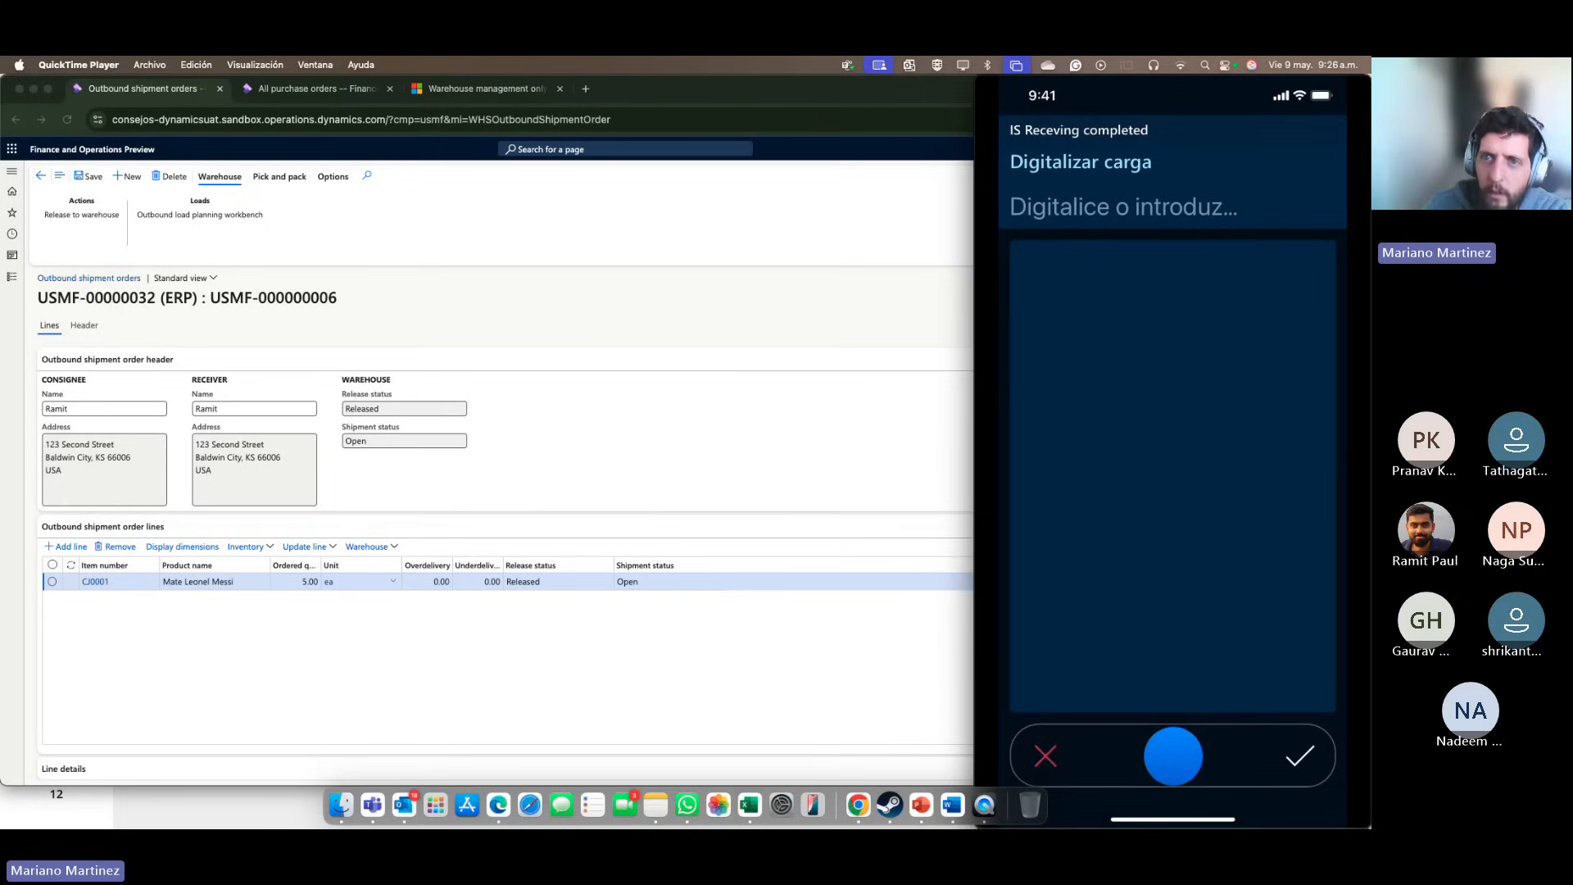
mouse_move(977, 77)
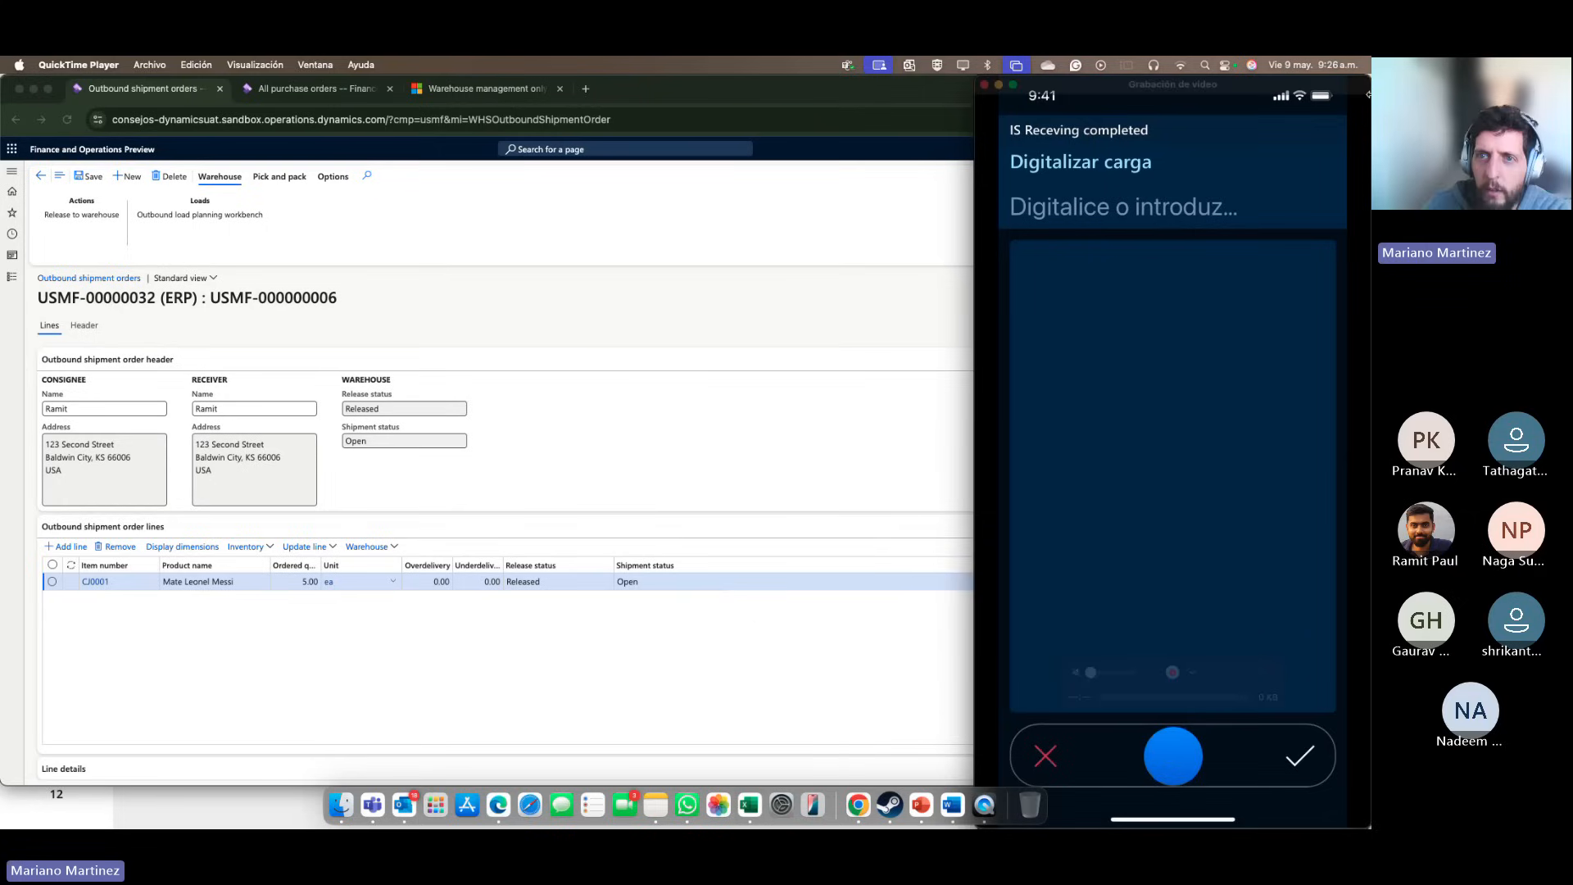
left_click(984, 86)
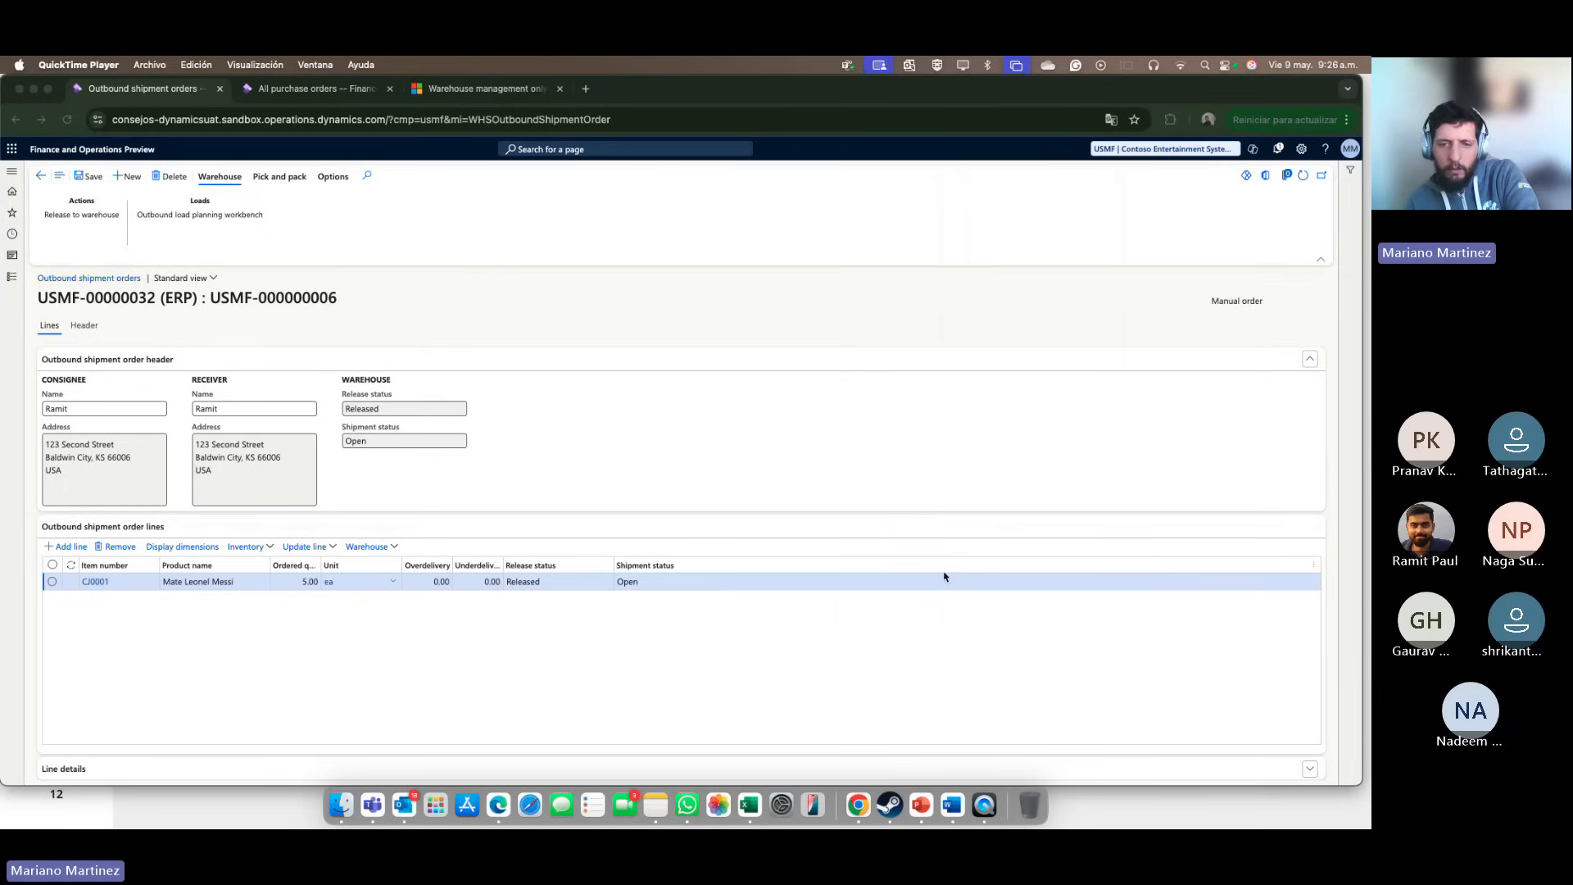
left_click(987, 805)
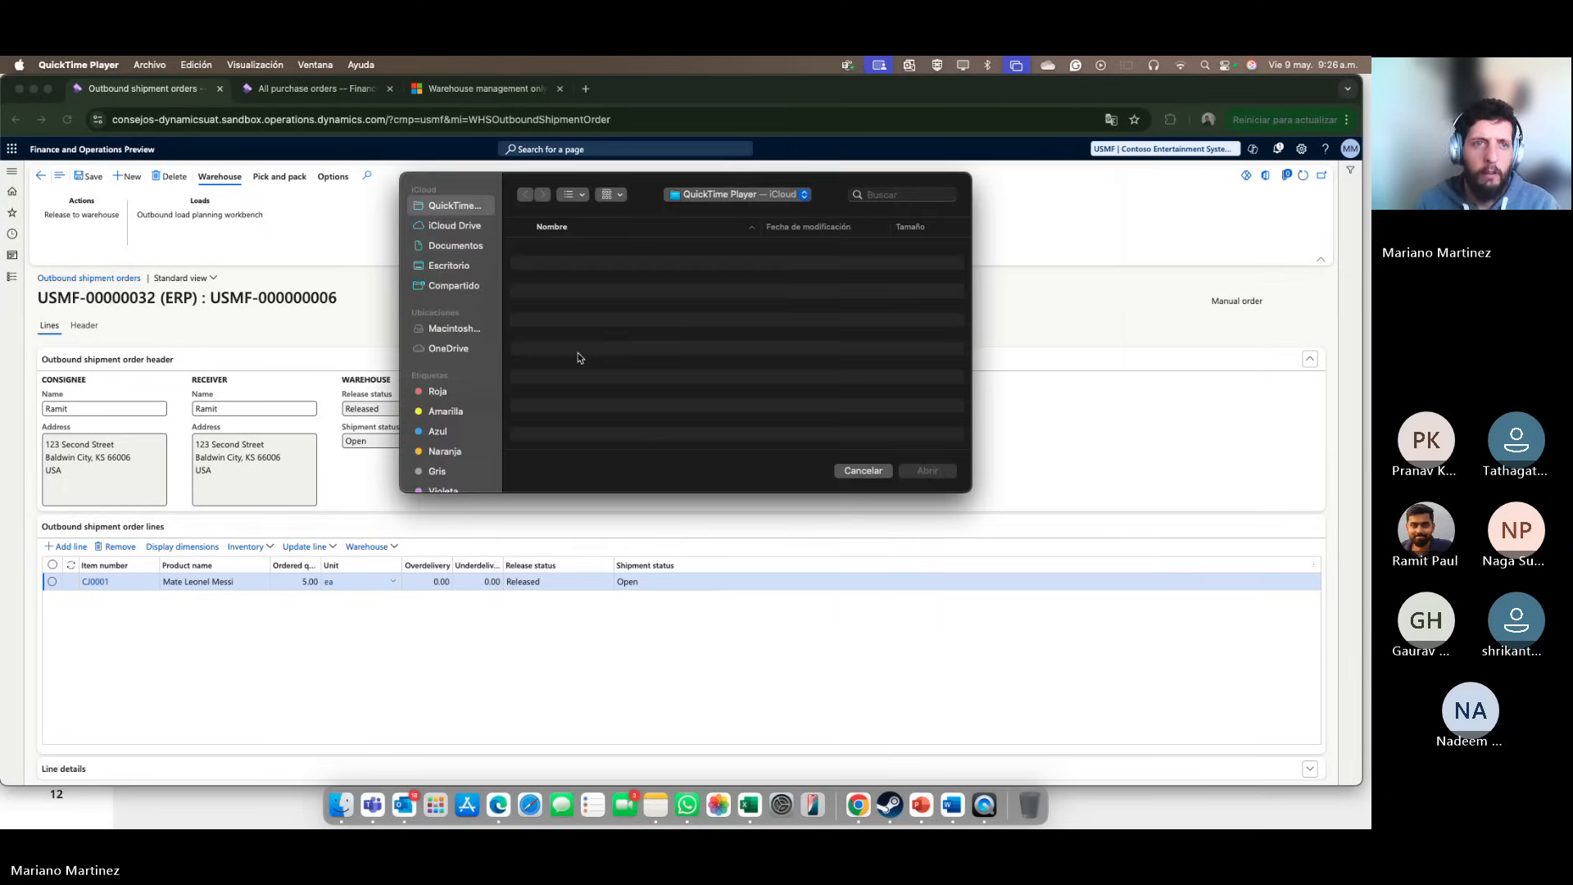
left_click(149, 65)
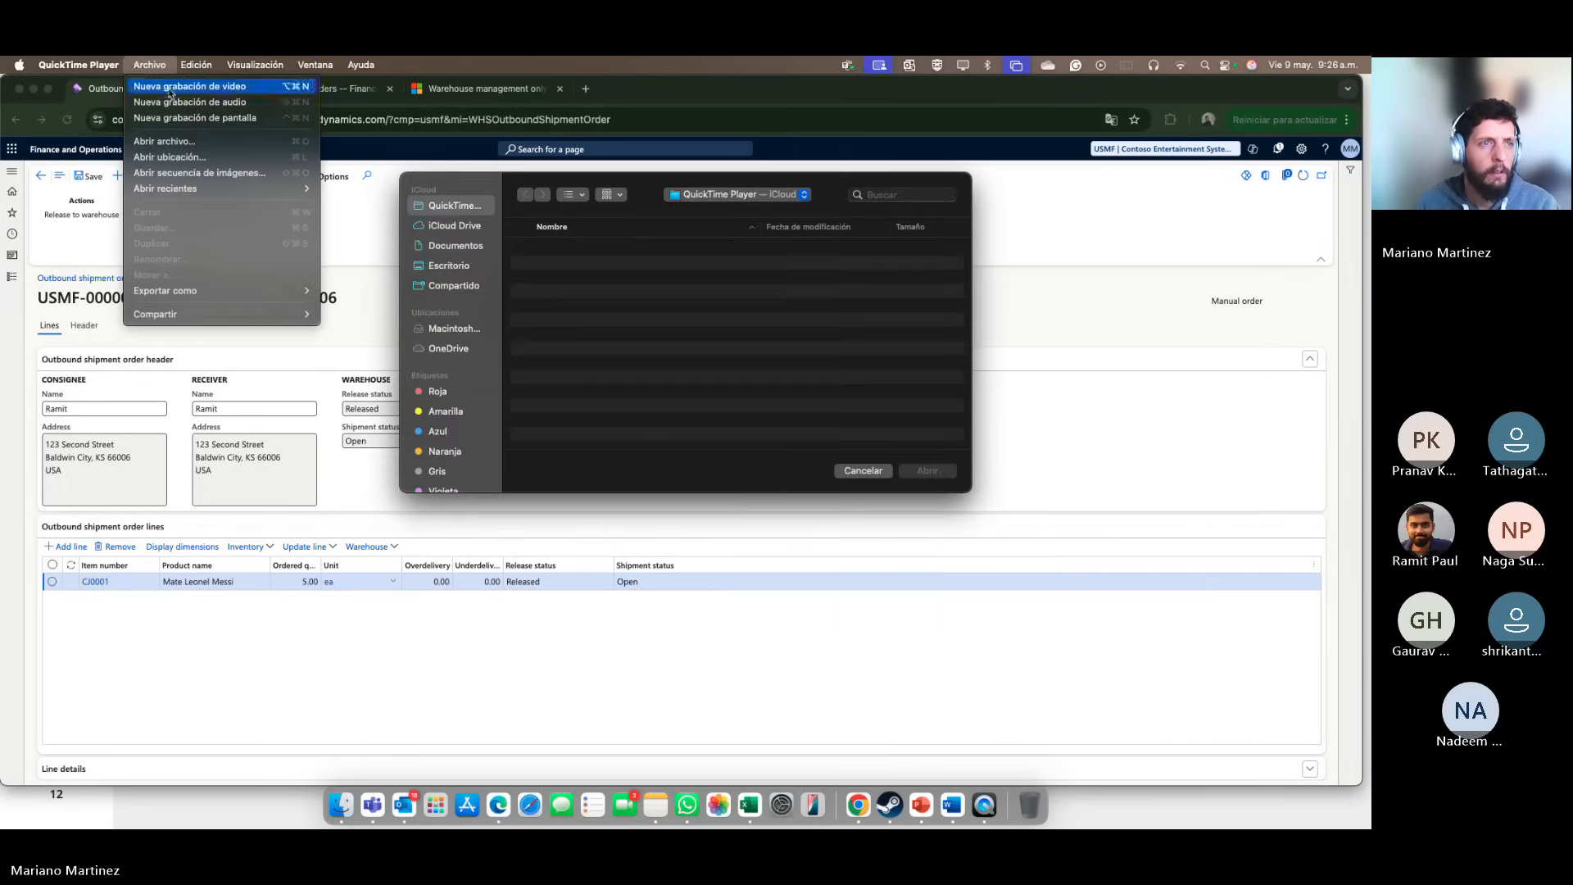
left_click(164, 88)
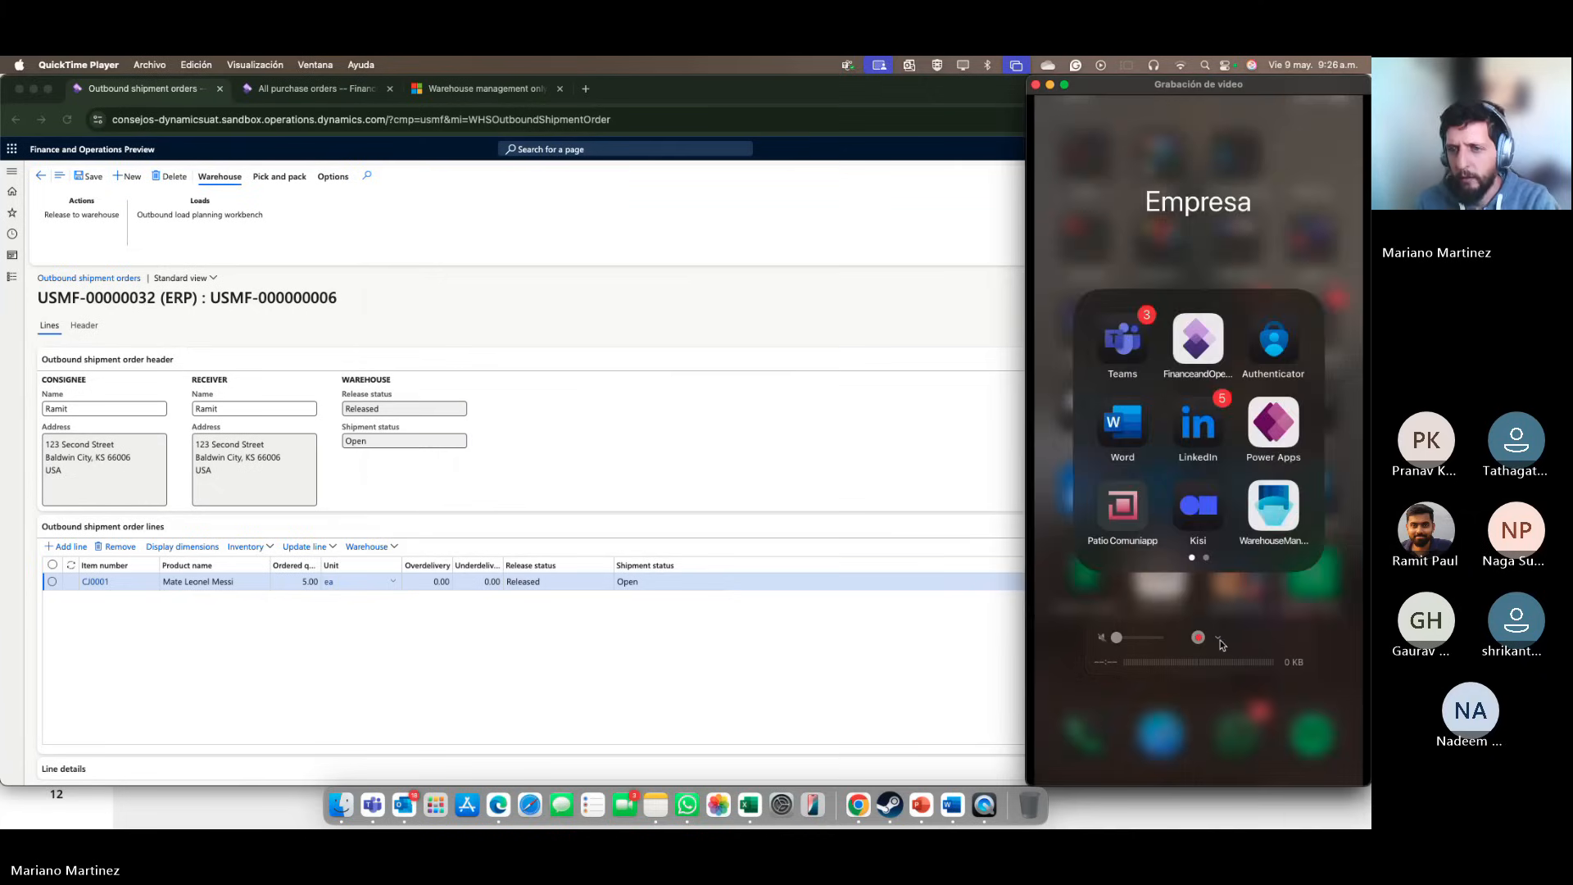
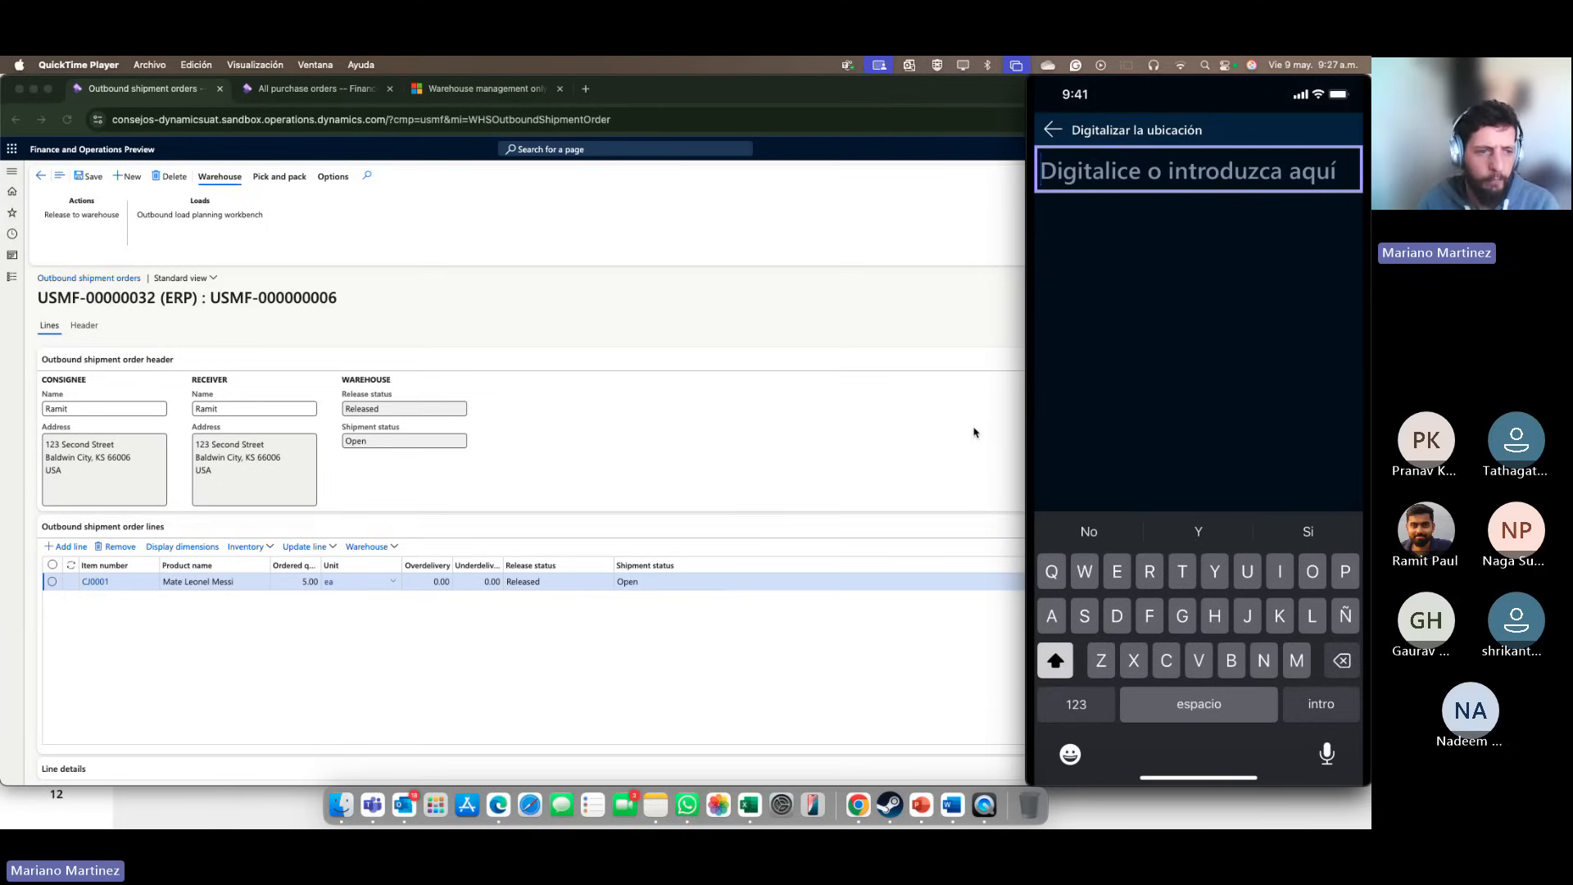
Step: Open the on-hand inventory for the CJ0001 order line in the browser and copy the location BULK-002
left_click(241, 564)
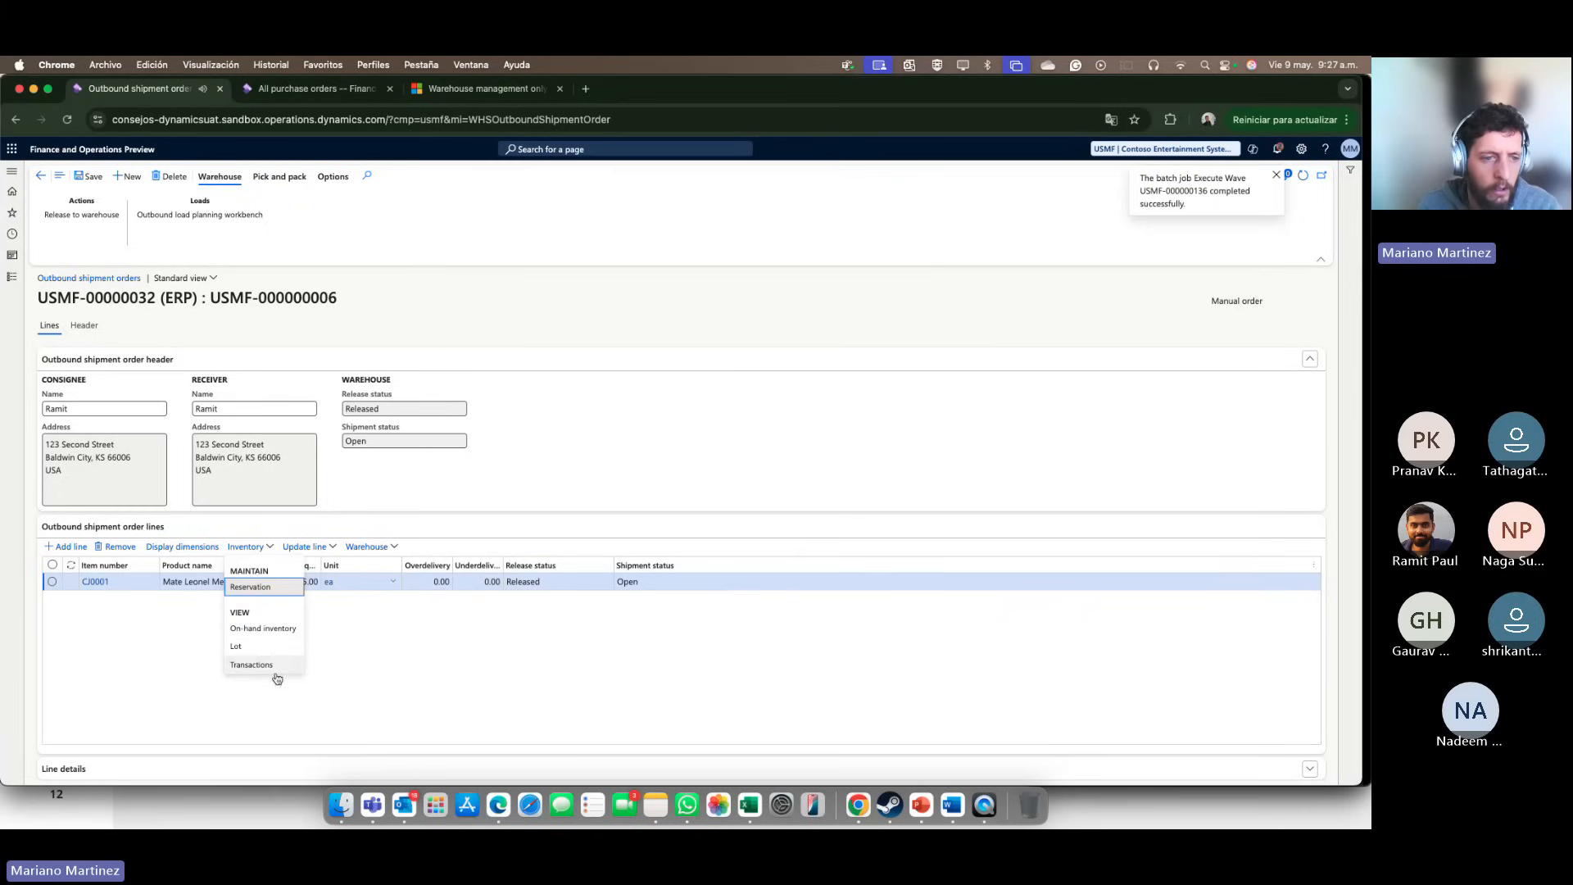
left_click(249, 632)
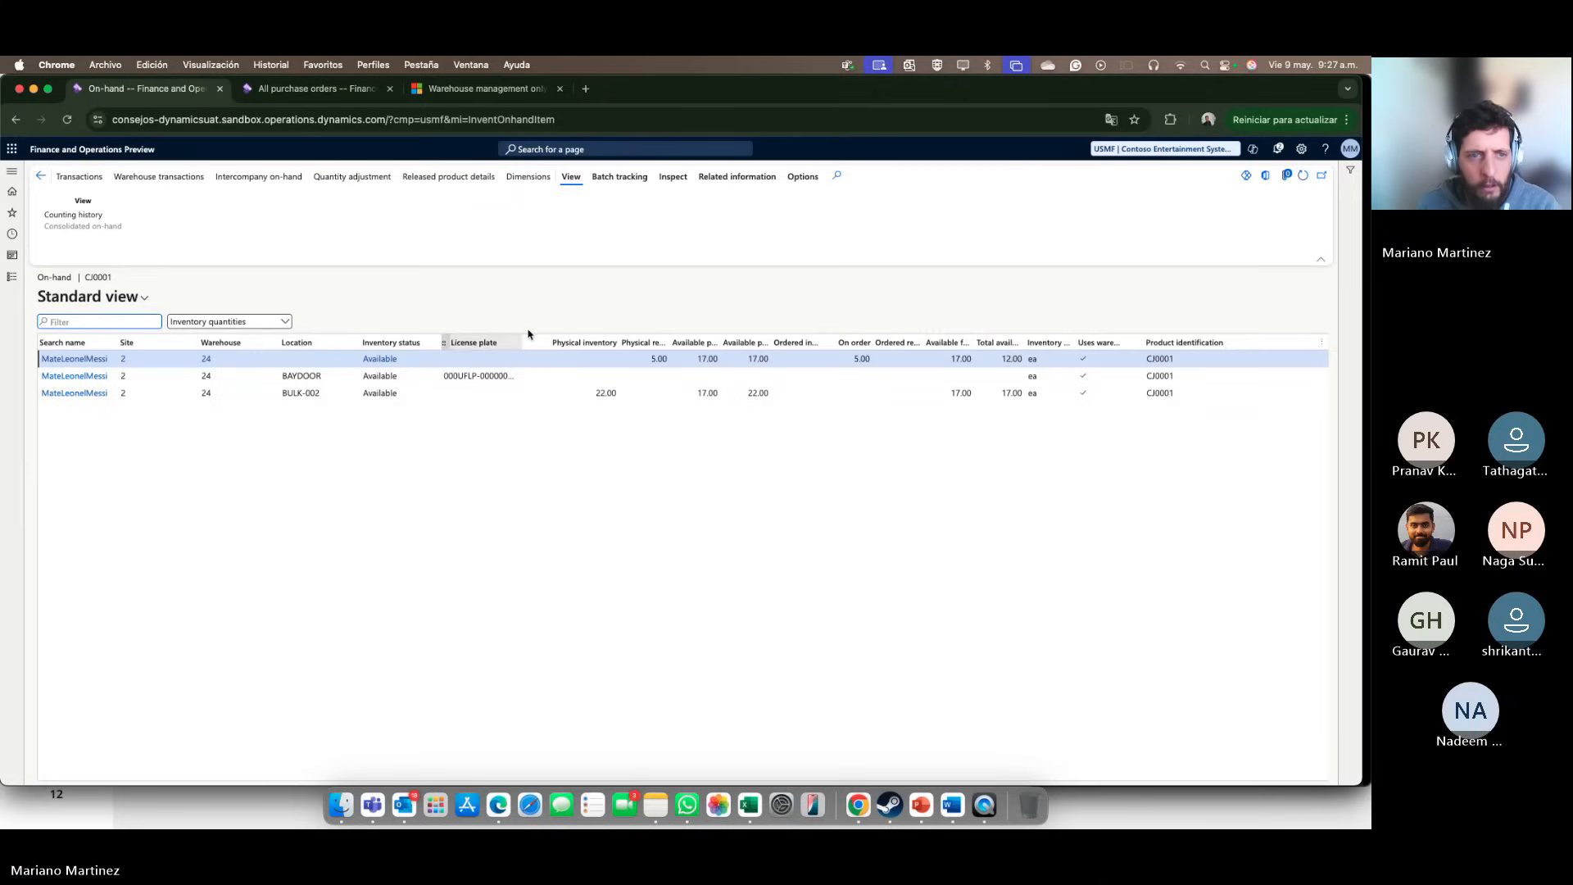
left_click(283, 394)
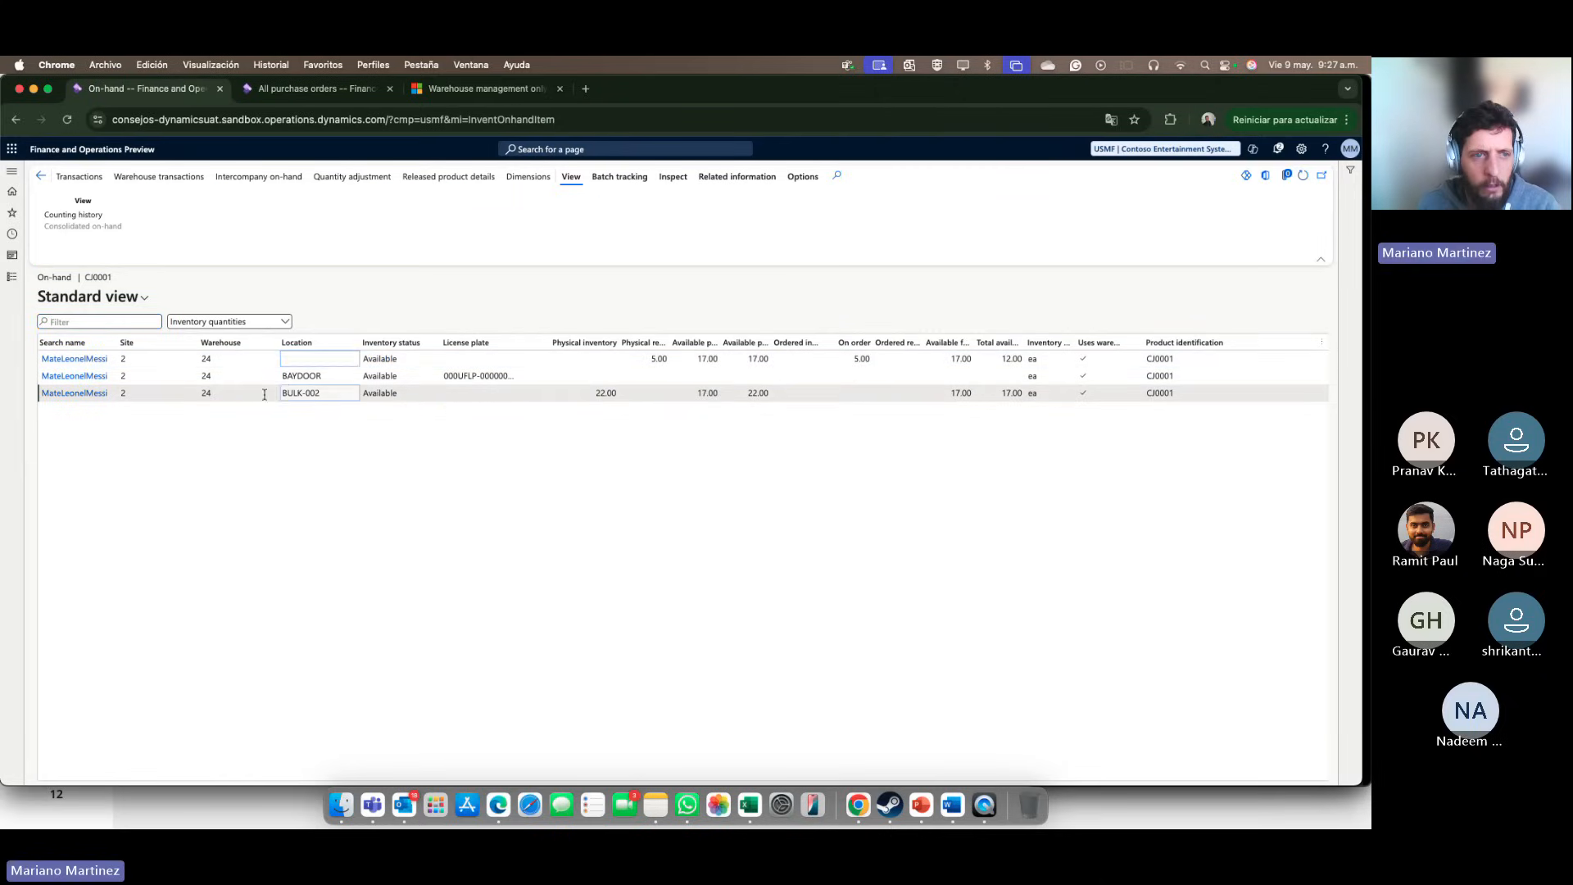
left_click_drag(282, 393, 319, 393)
key("super+c")
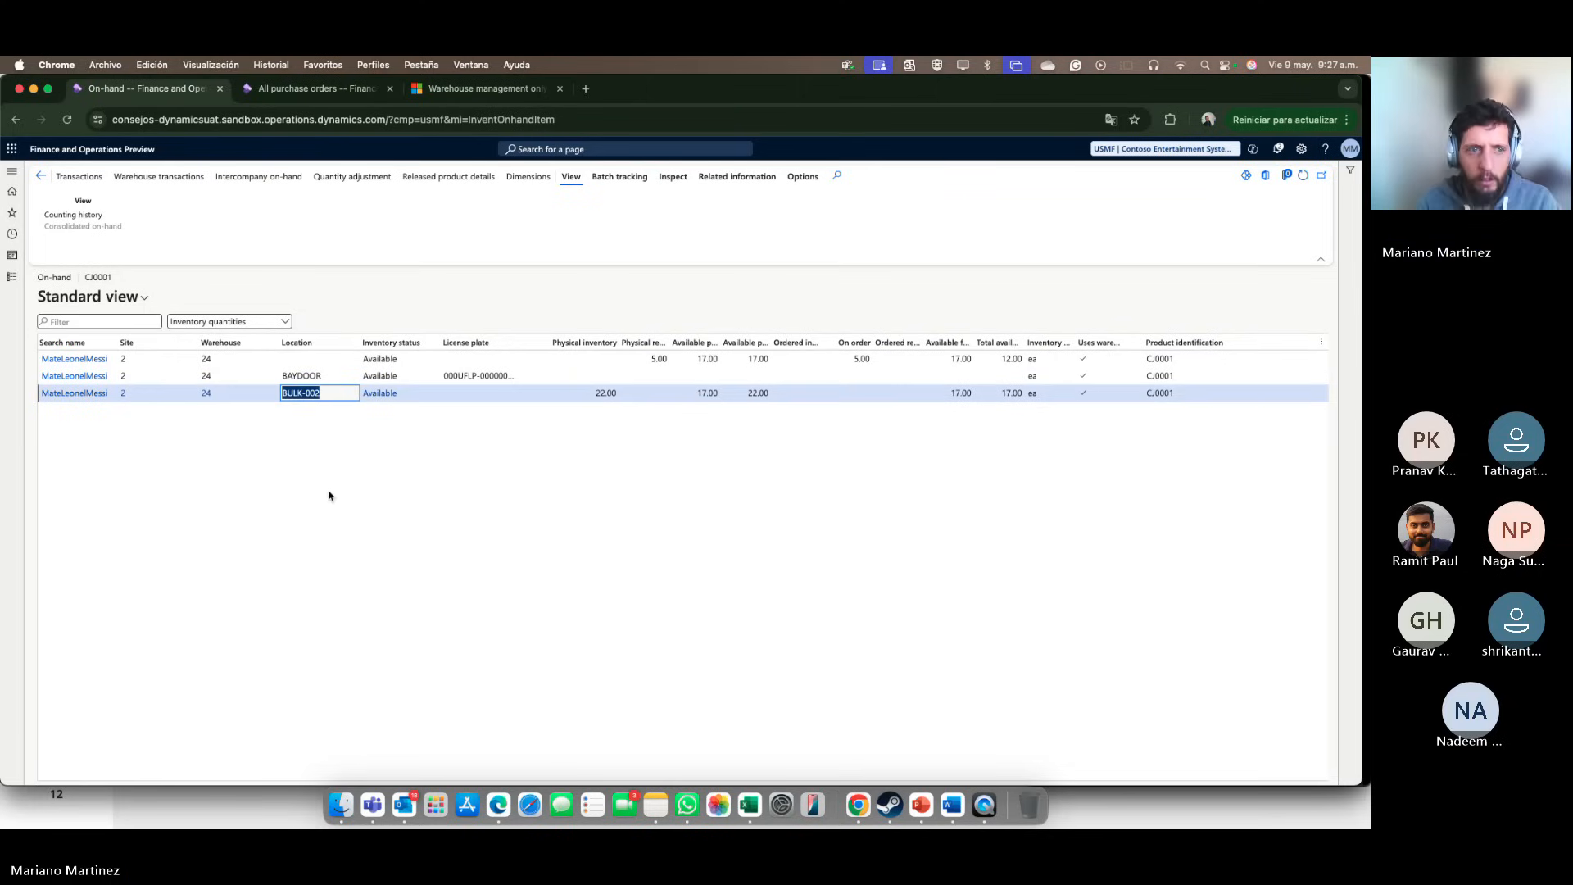
Step: Switch to the mirrored warehouse mobile app and enter BULK-002 as the pick location for outbound shipment picking
key("super+Tab")
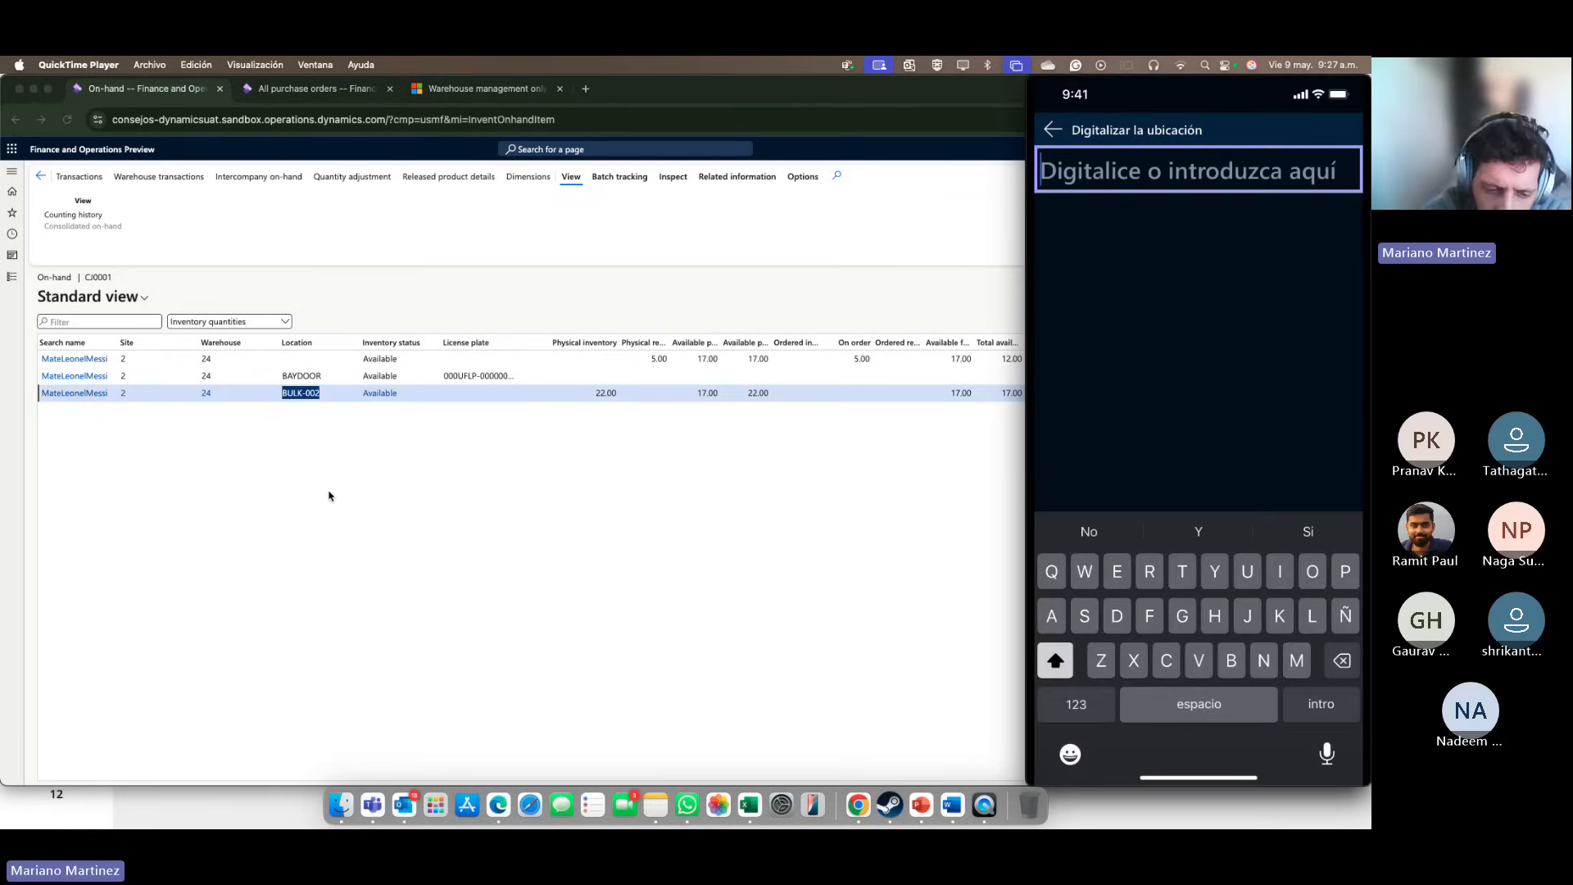
key("super+v")
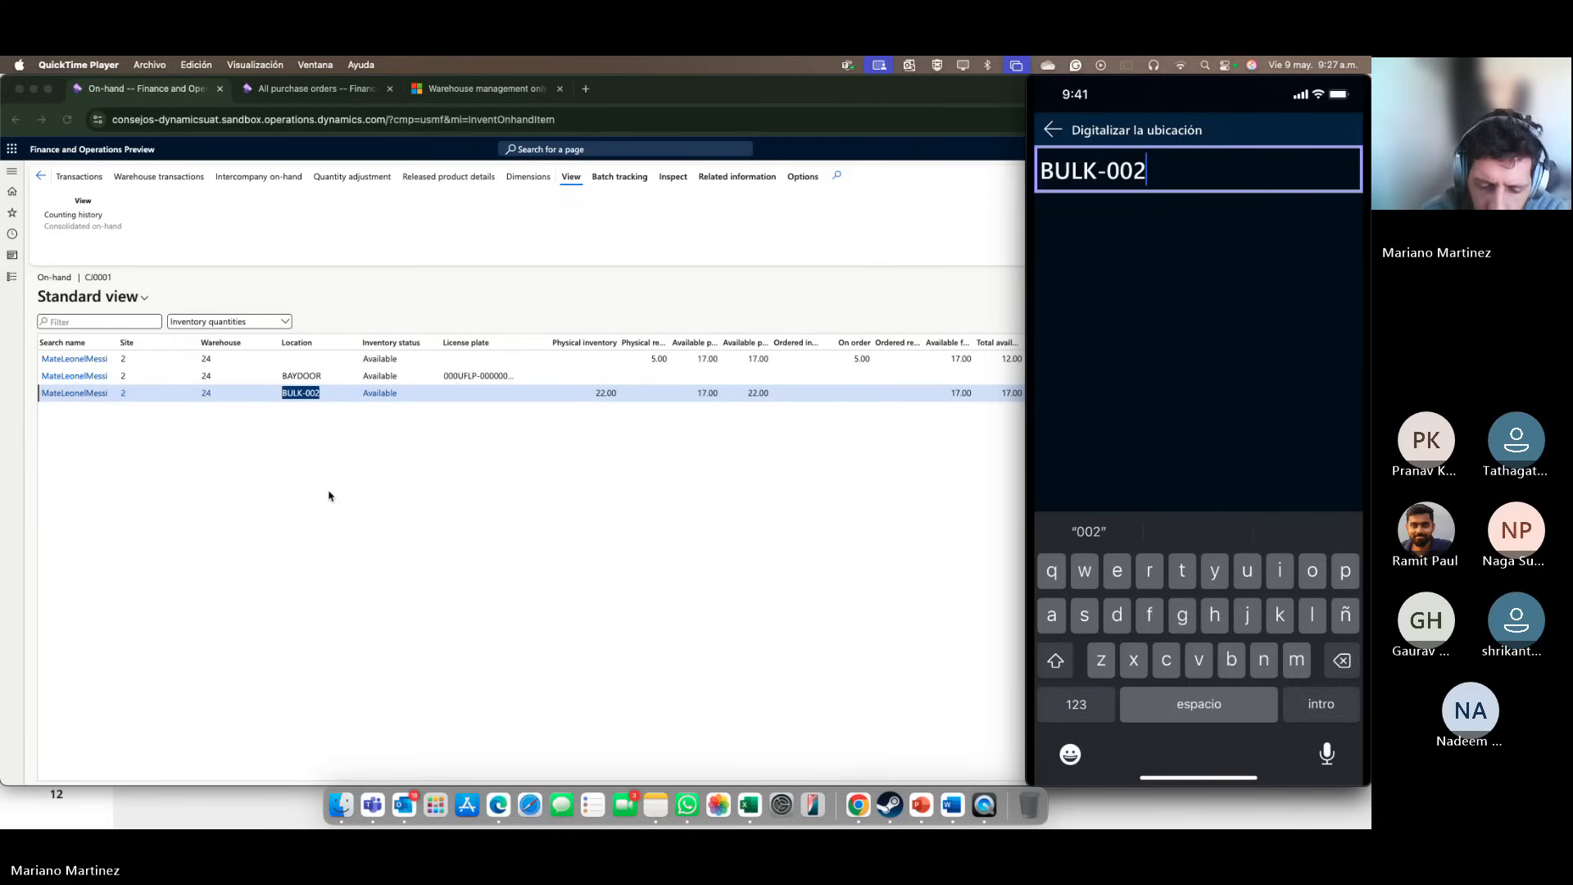
key("Return")
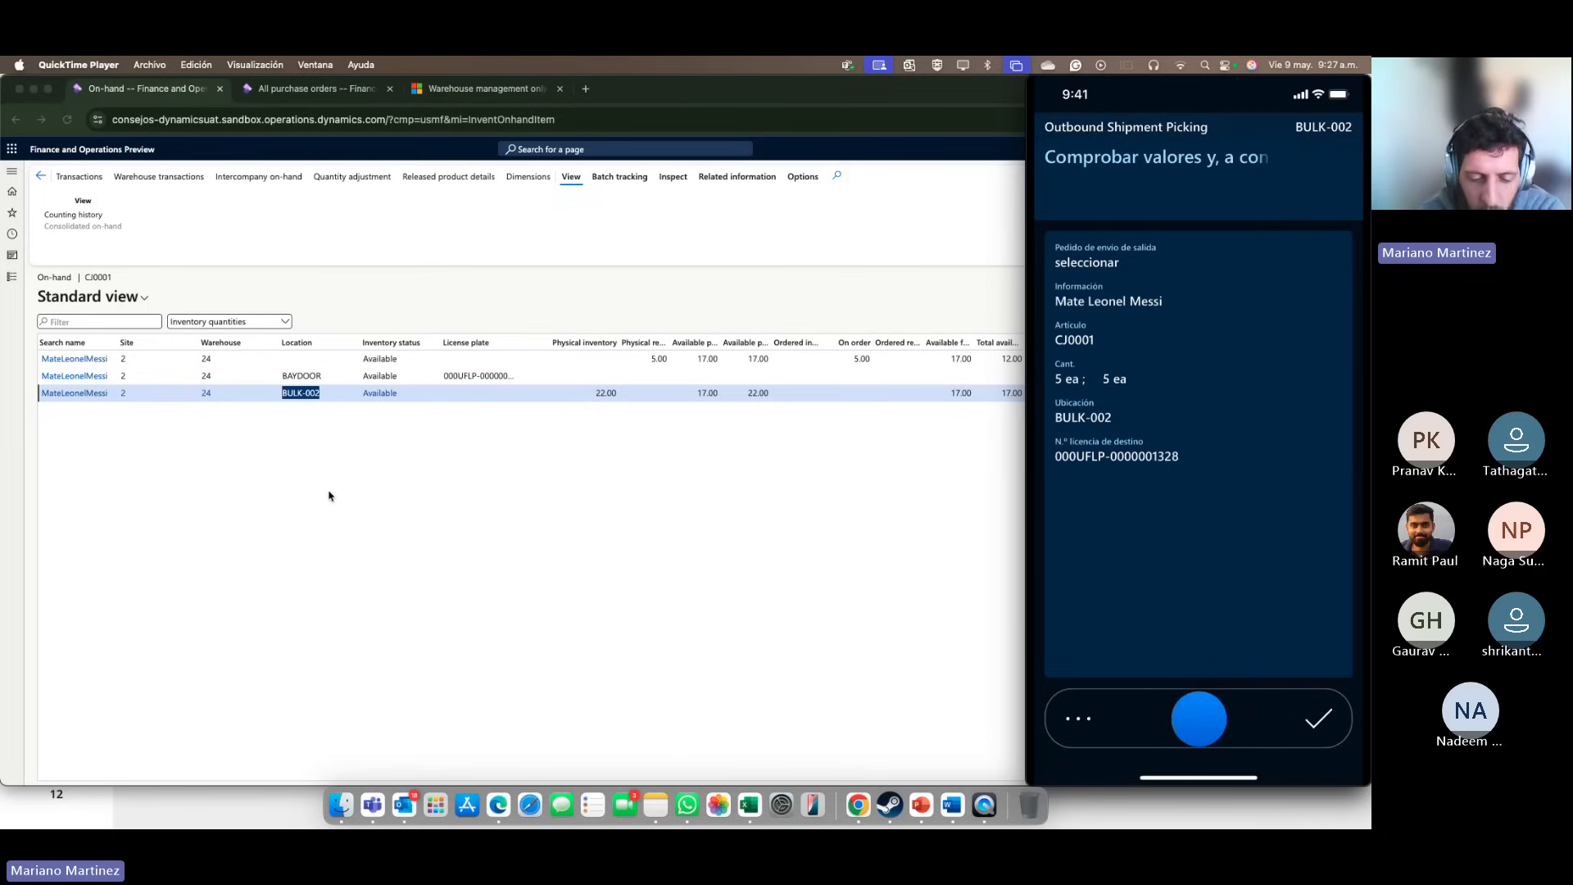
Step: Enter Baydoor as the put location for the 5 ea of CJ0001 and complete the outbound picking work
mouse_move(1224, 433)
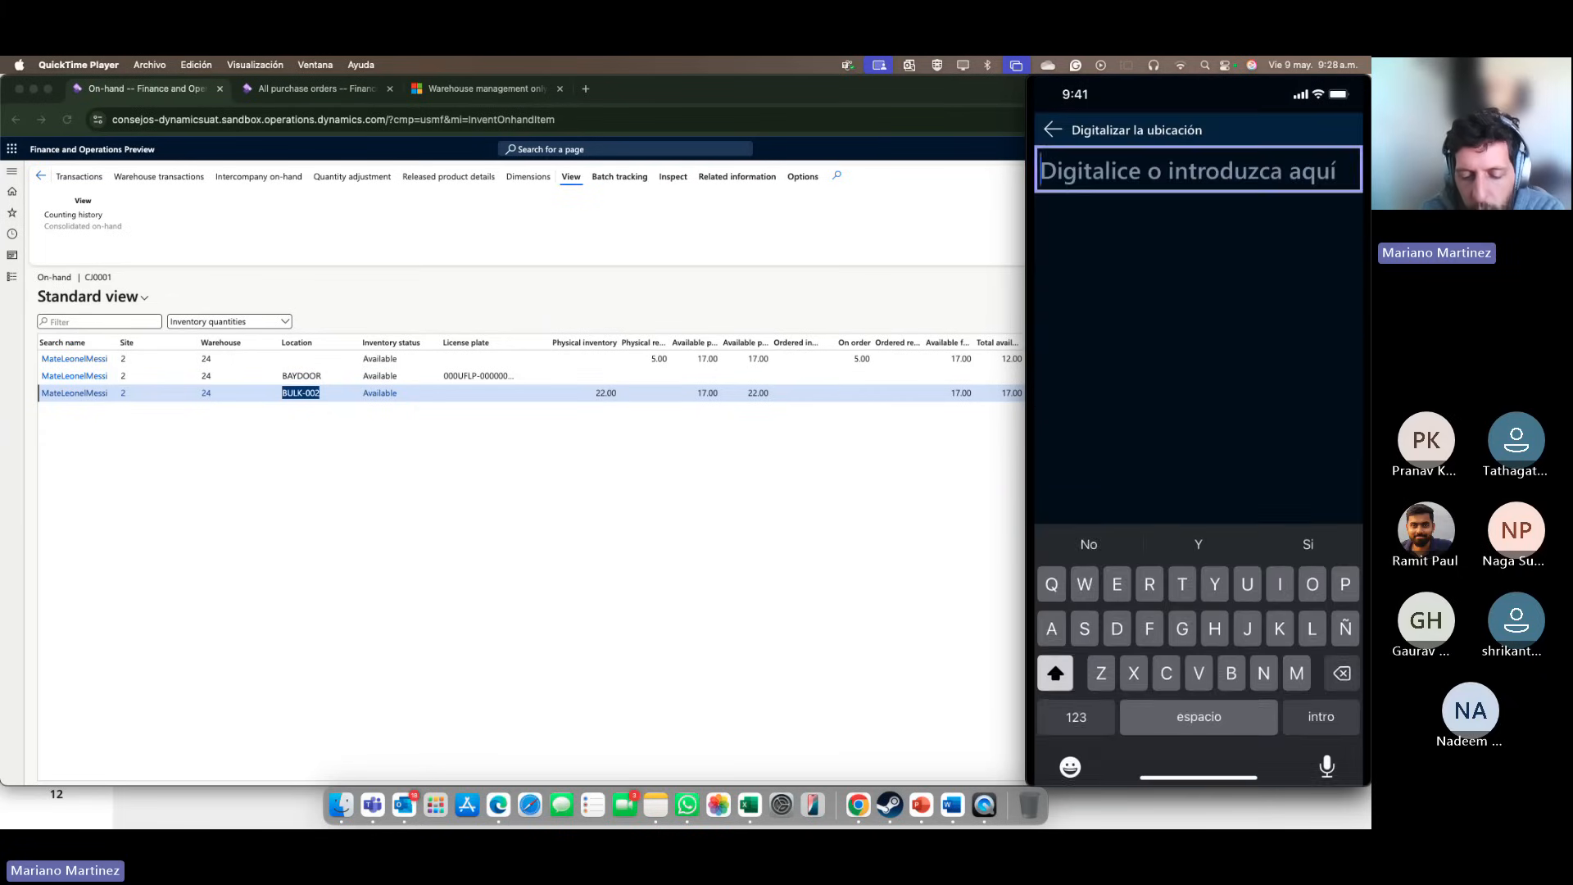
type("Bay")
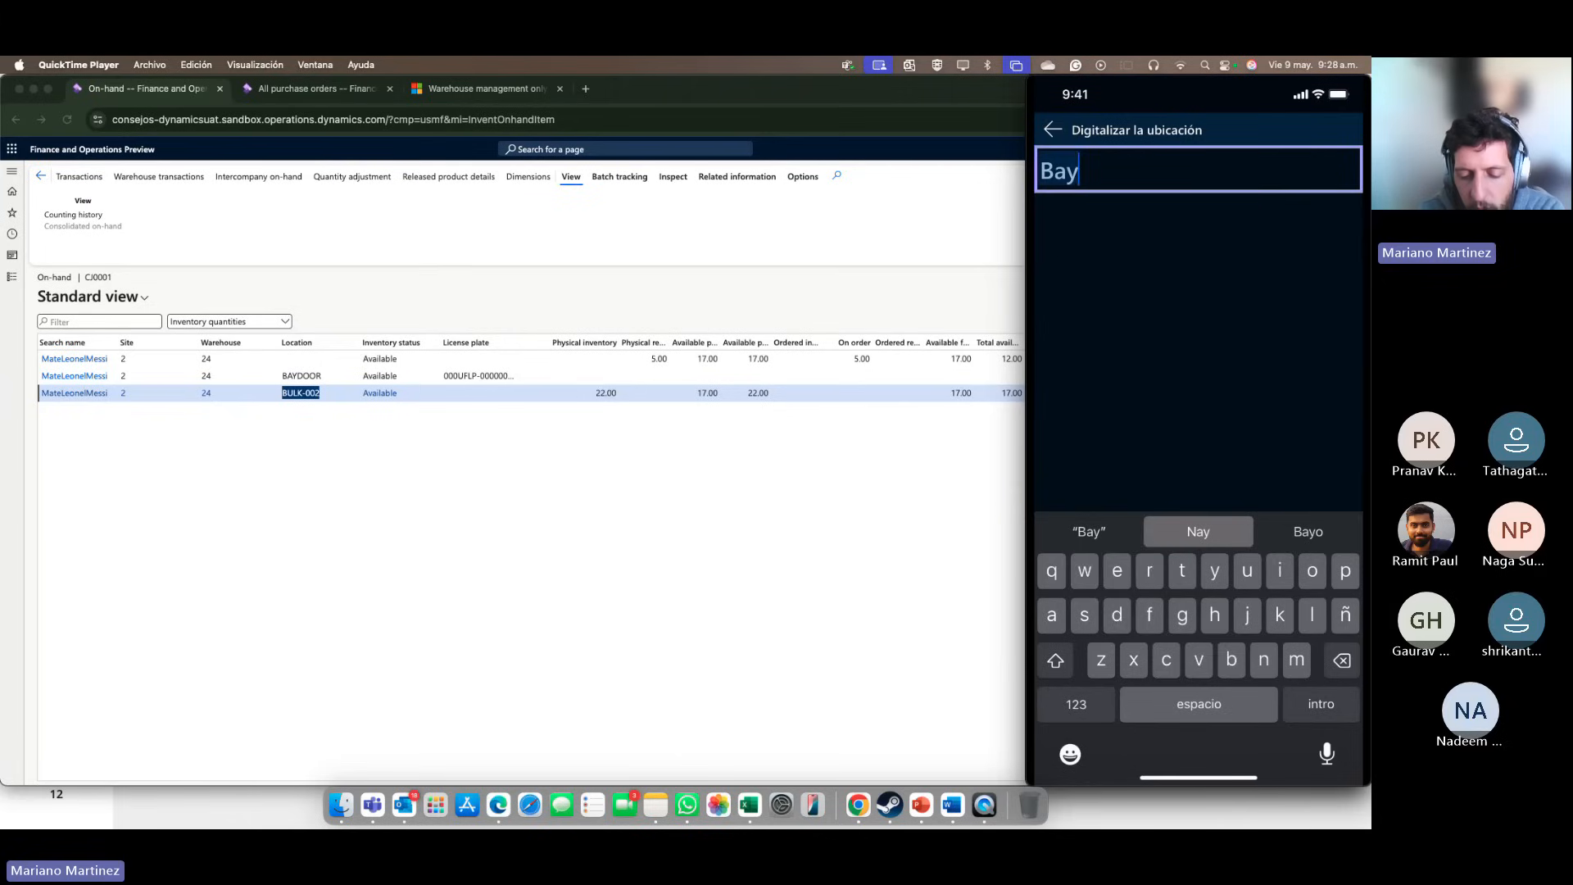
type("door")
key("Return")
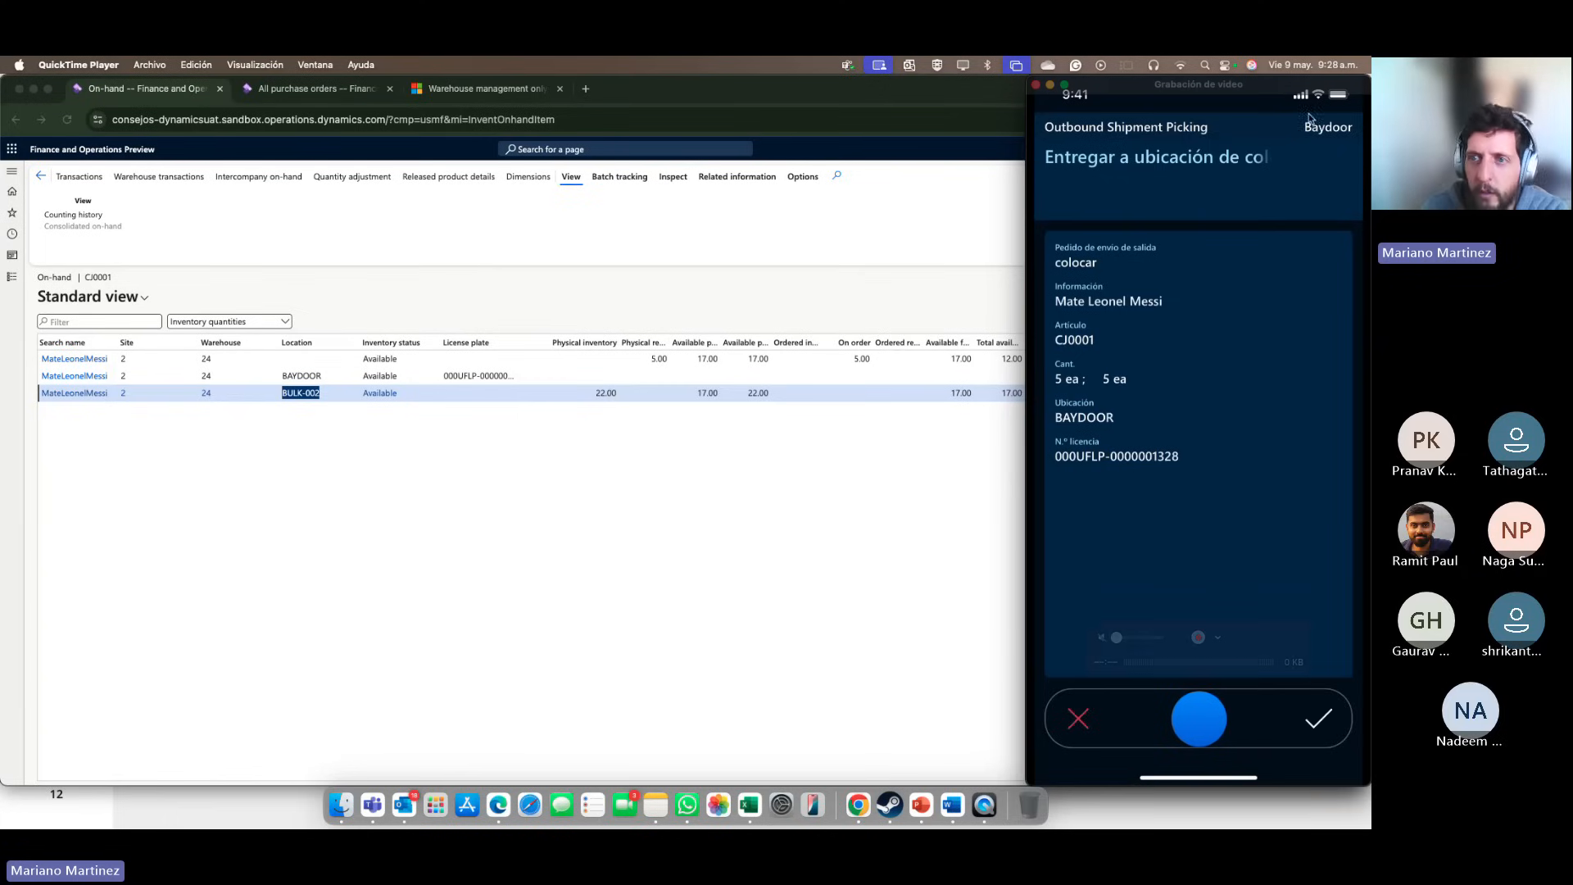
mouse_move(1173, 334)
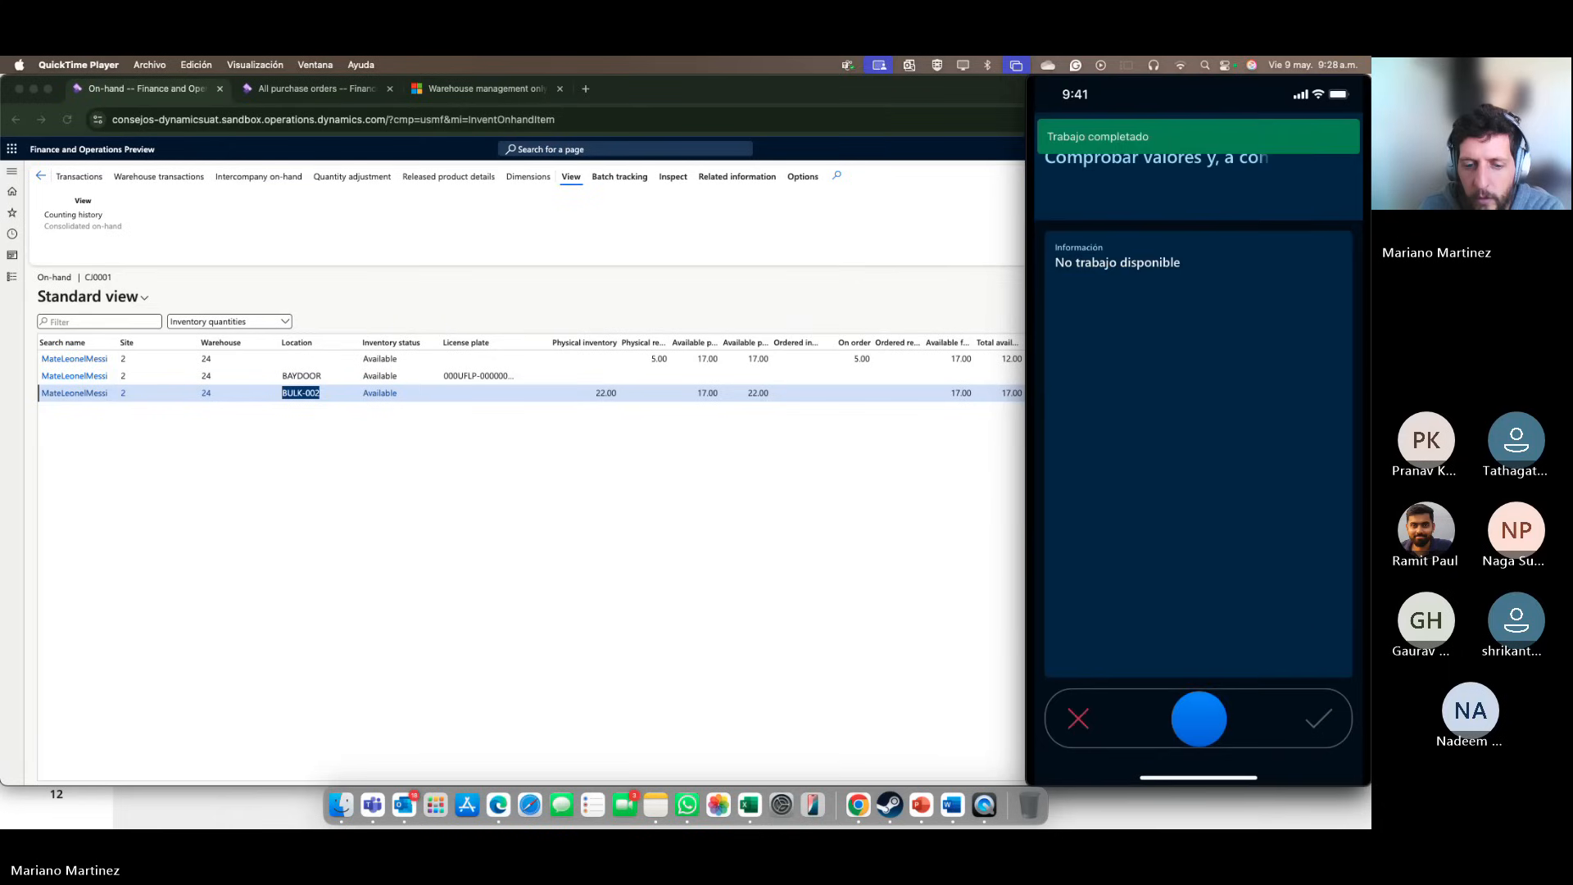
Step: Refresh the on-hand list for CJ0001 in the browser, check the quantities by location, and return to the outbound shipment order
left_click(921, 580)
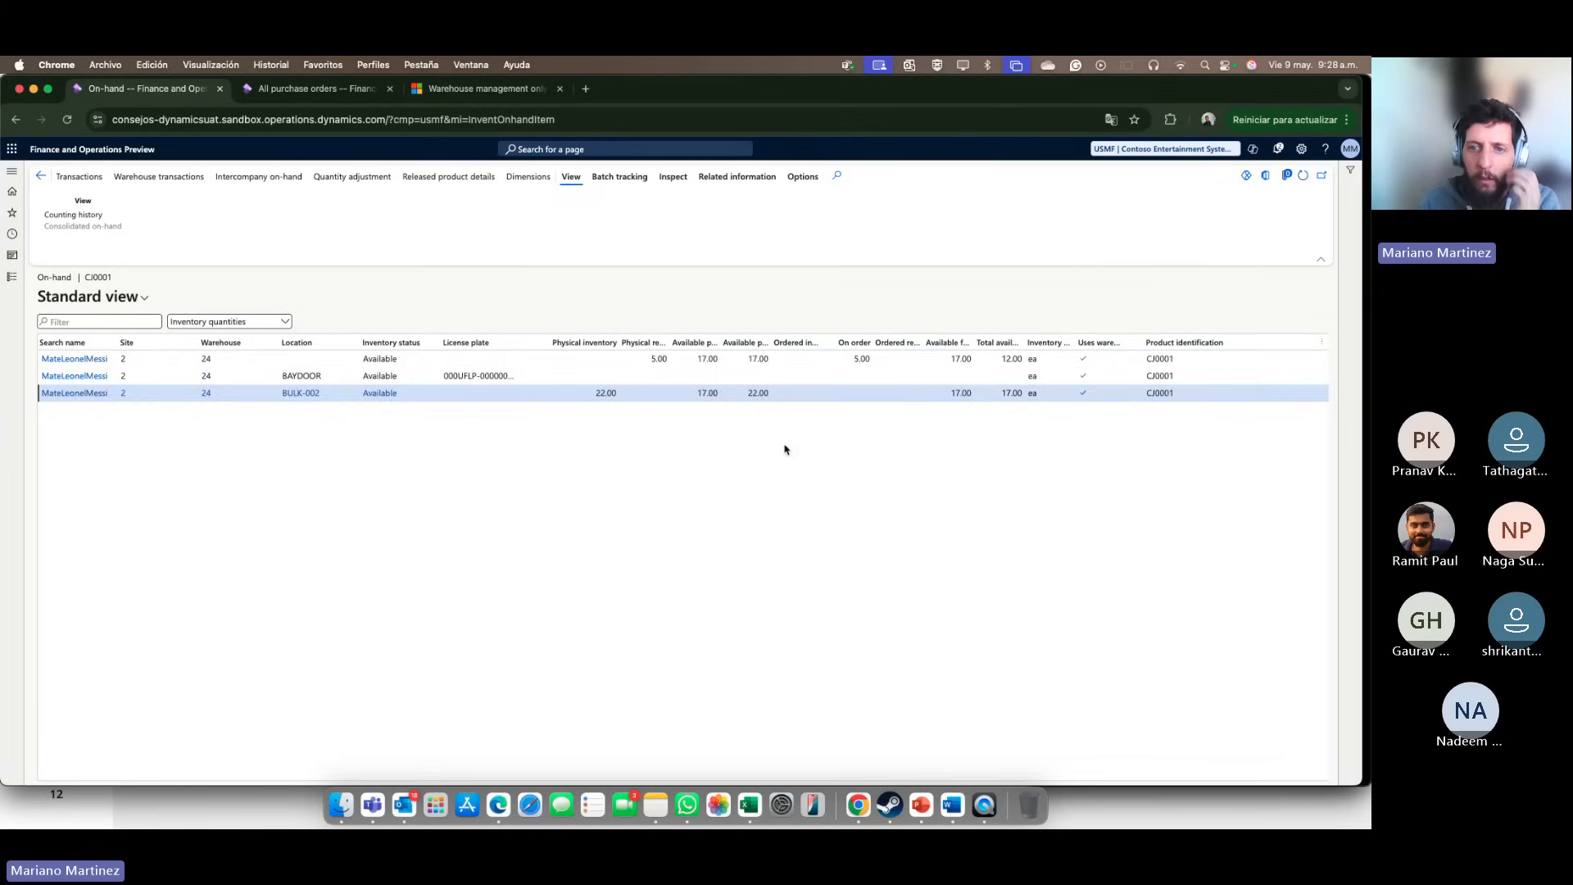
key("shift+F5")
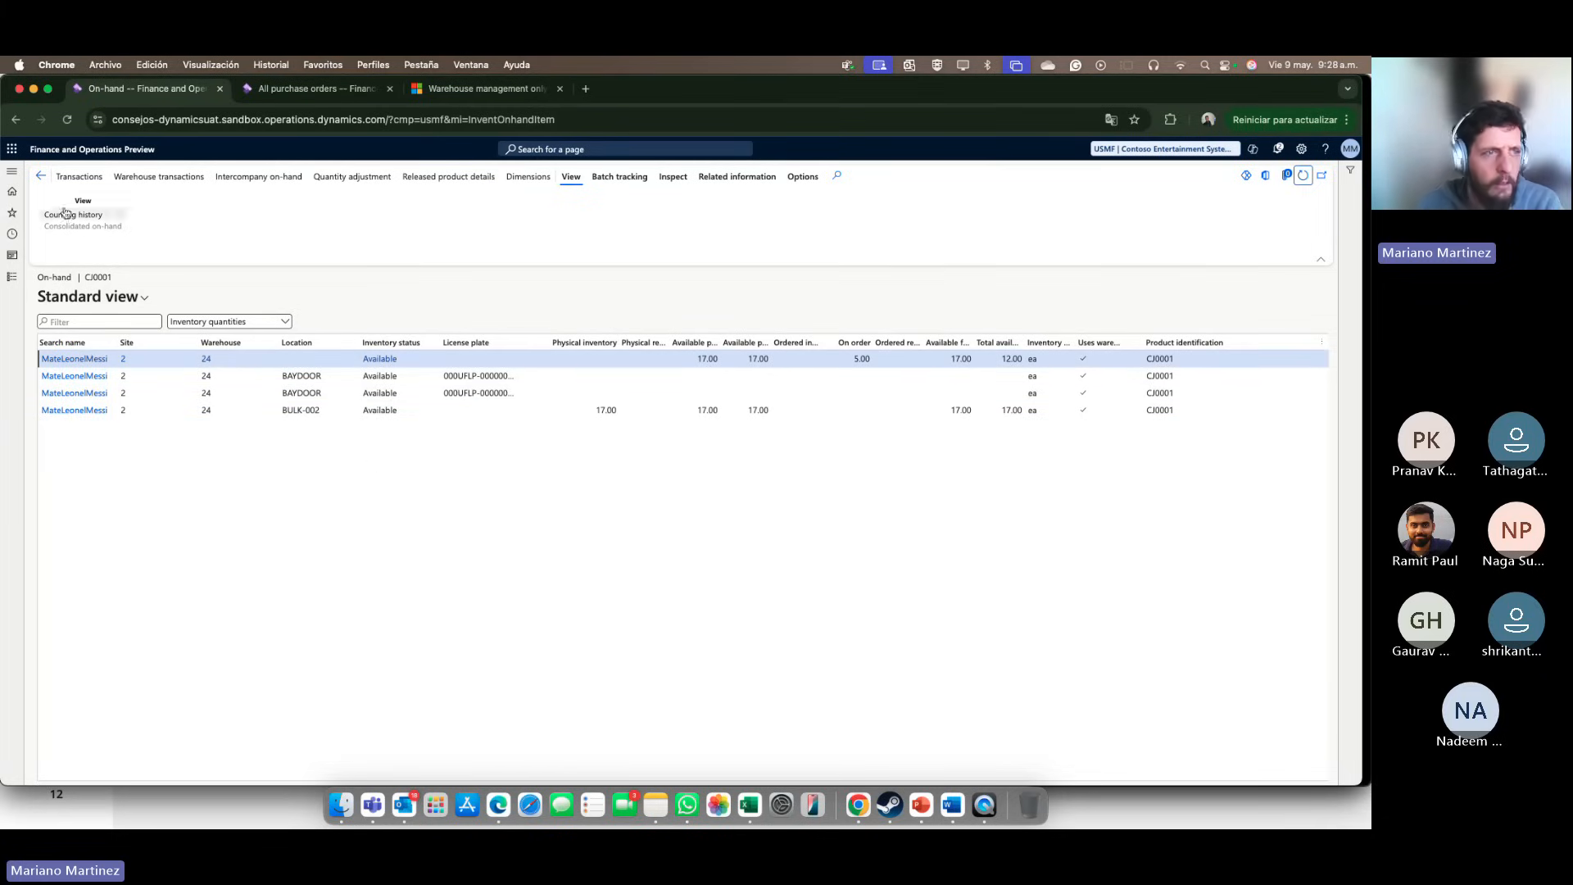
left_click(40, 175)
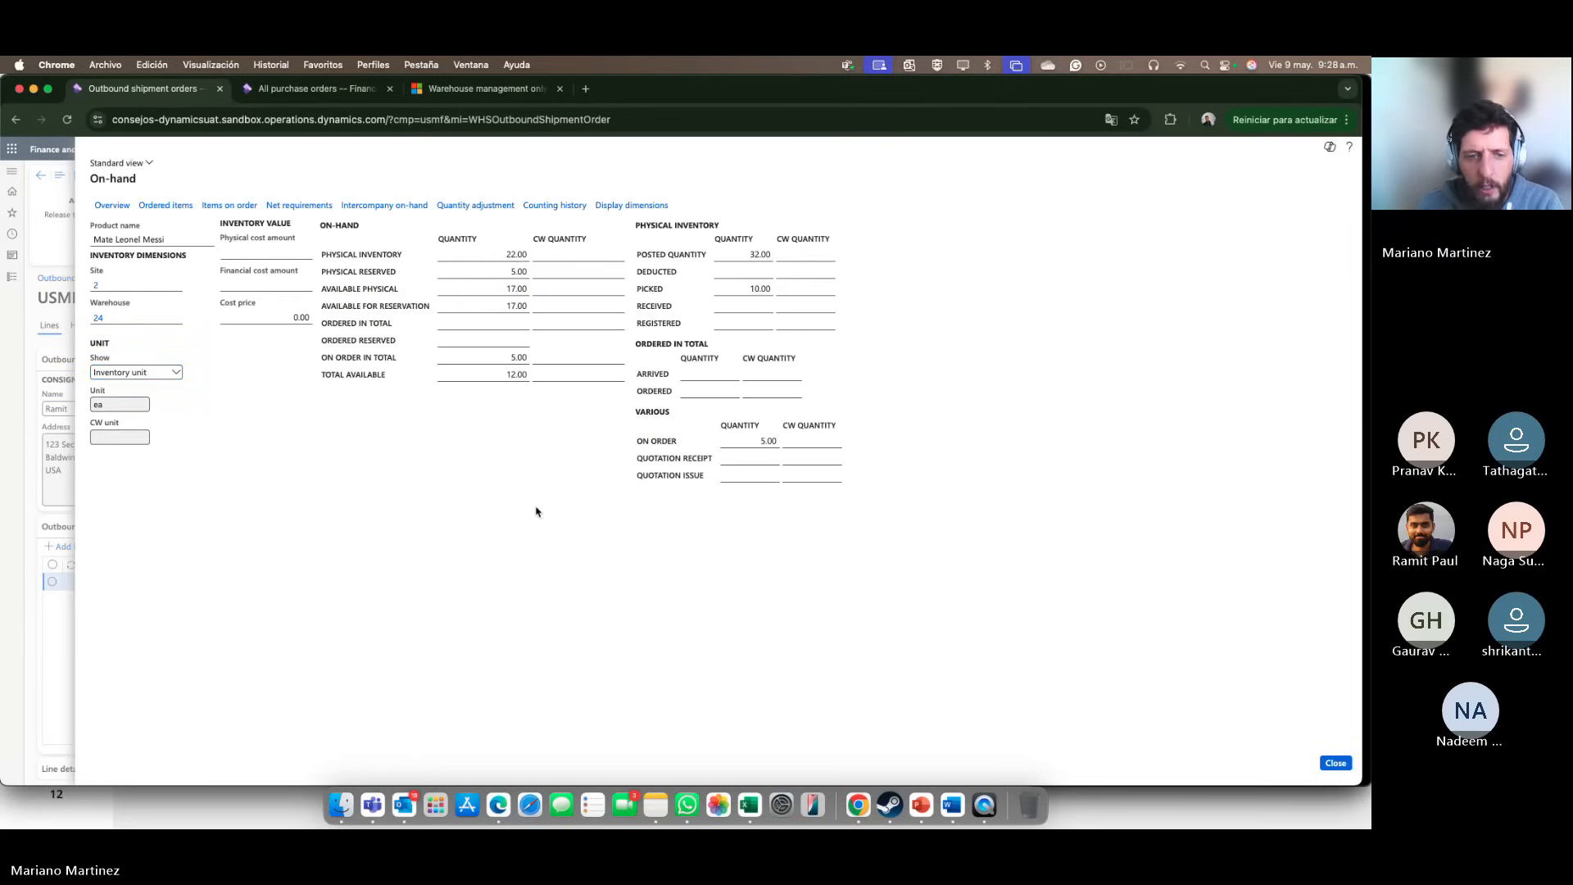
key("Escape")
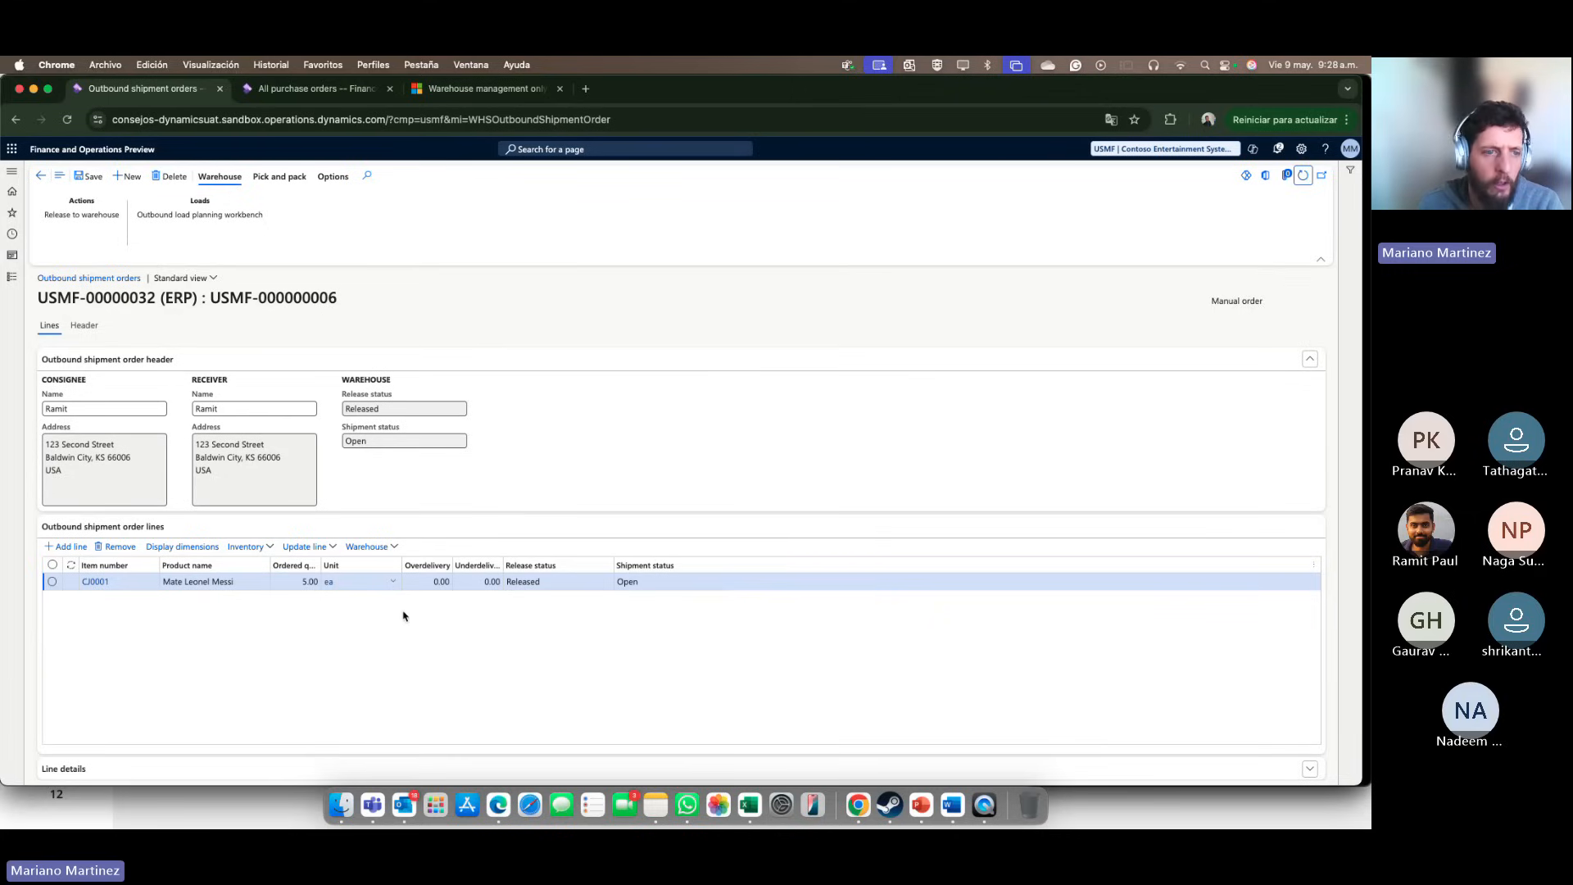
Step: Check the order's pick and pack options, and open the shipment details for the CJ0001 order line
left_click(297, 184)
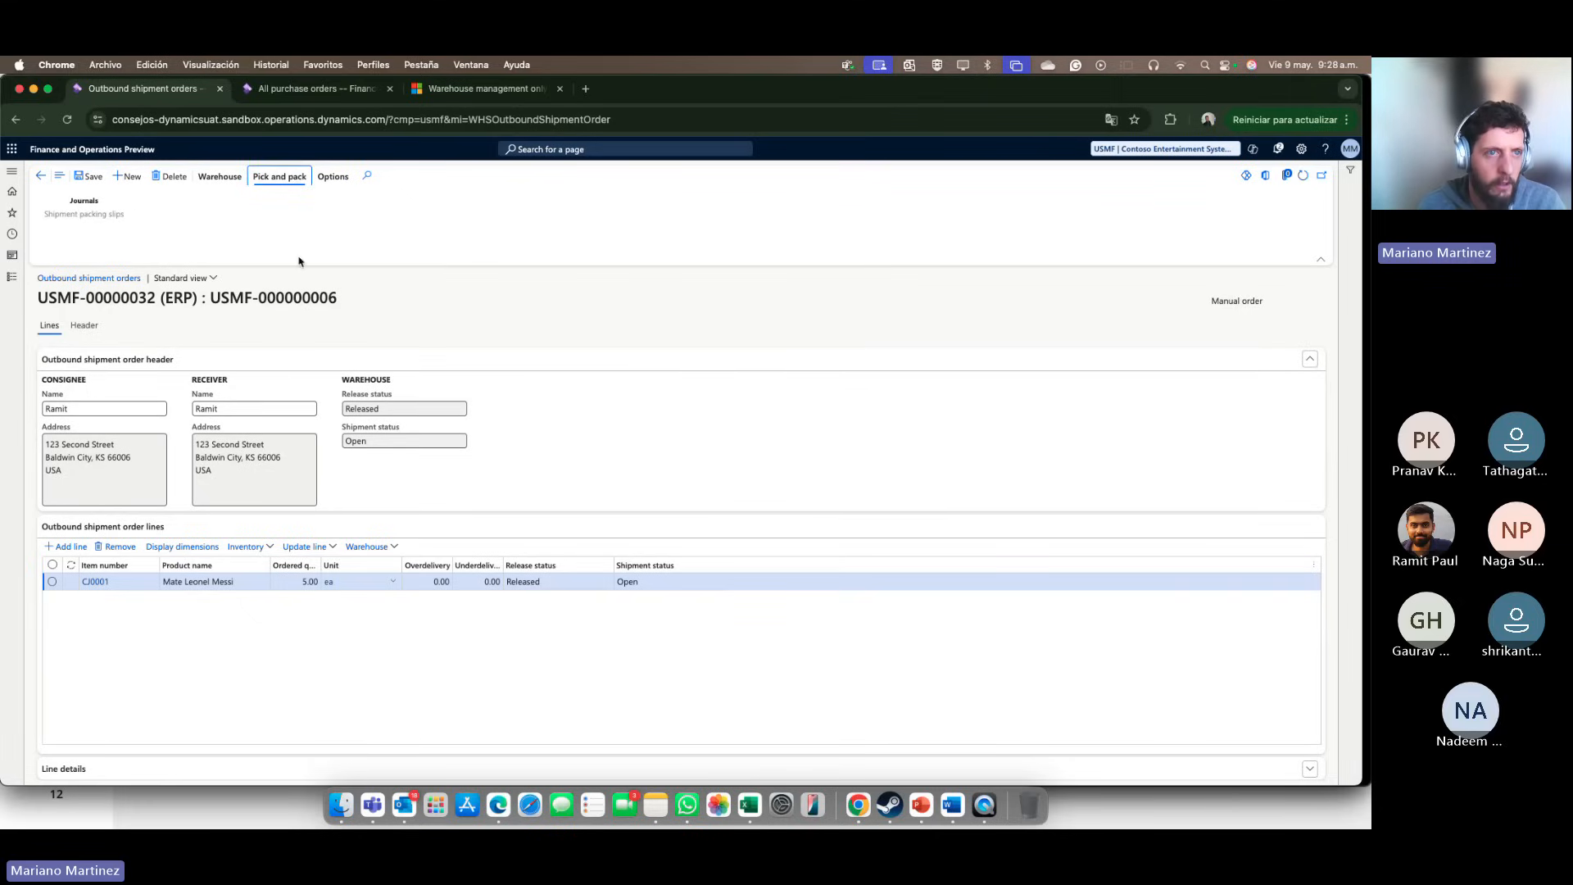
left_click(220, 176)
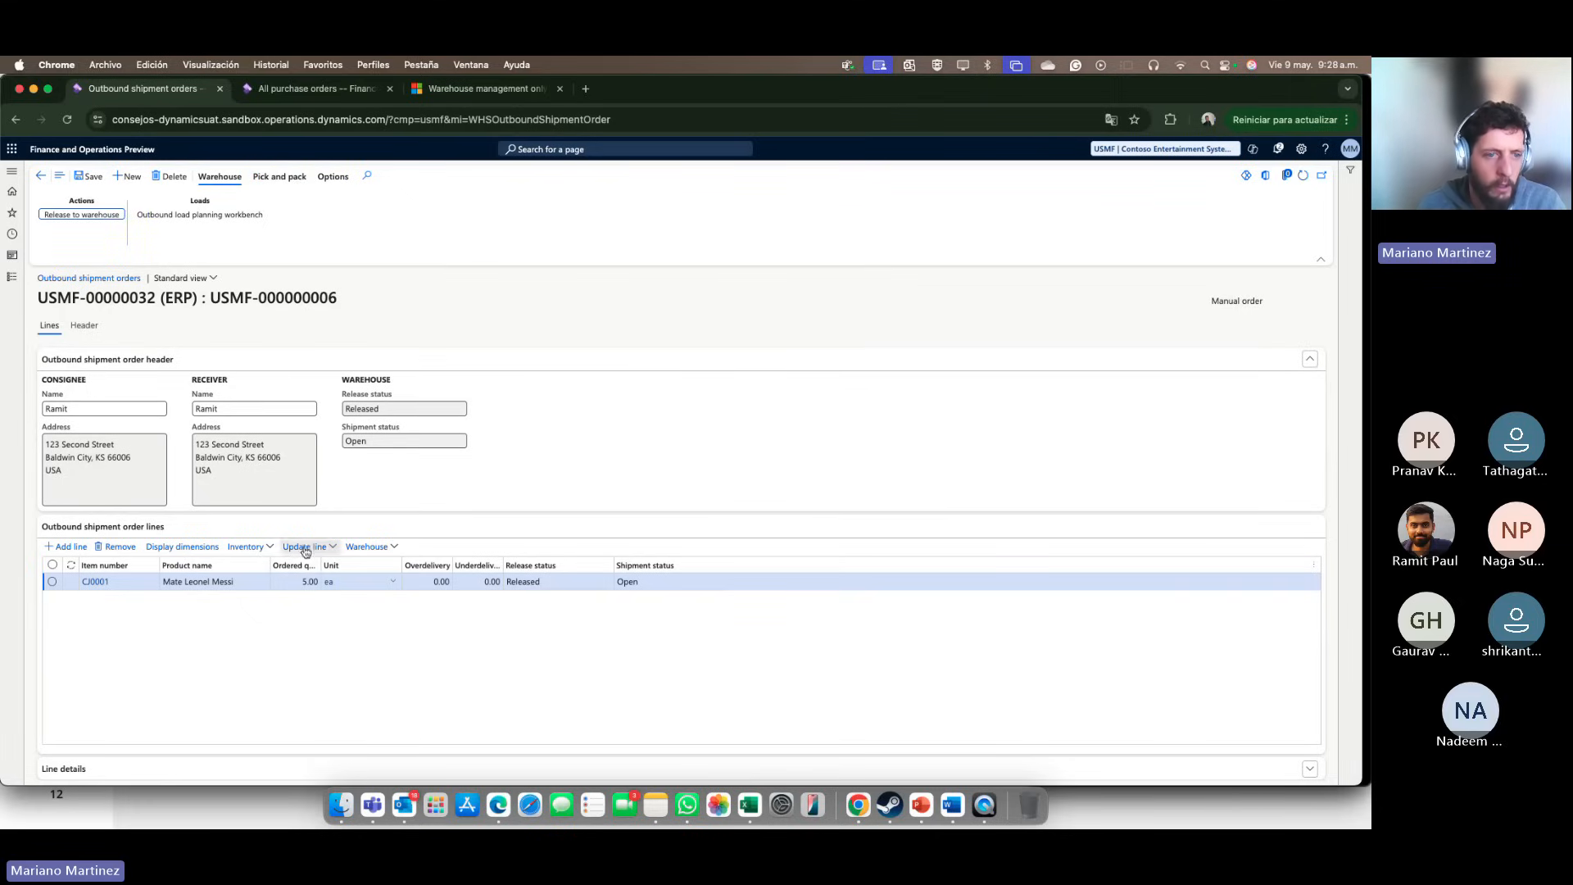
left_click(352, 546)
left_click(391, 564)
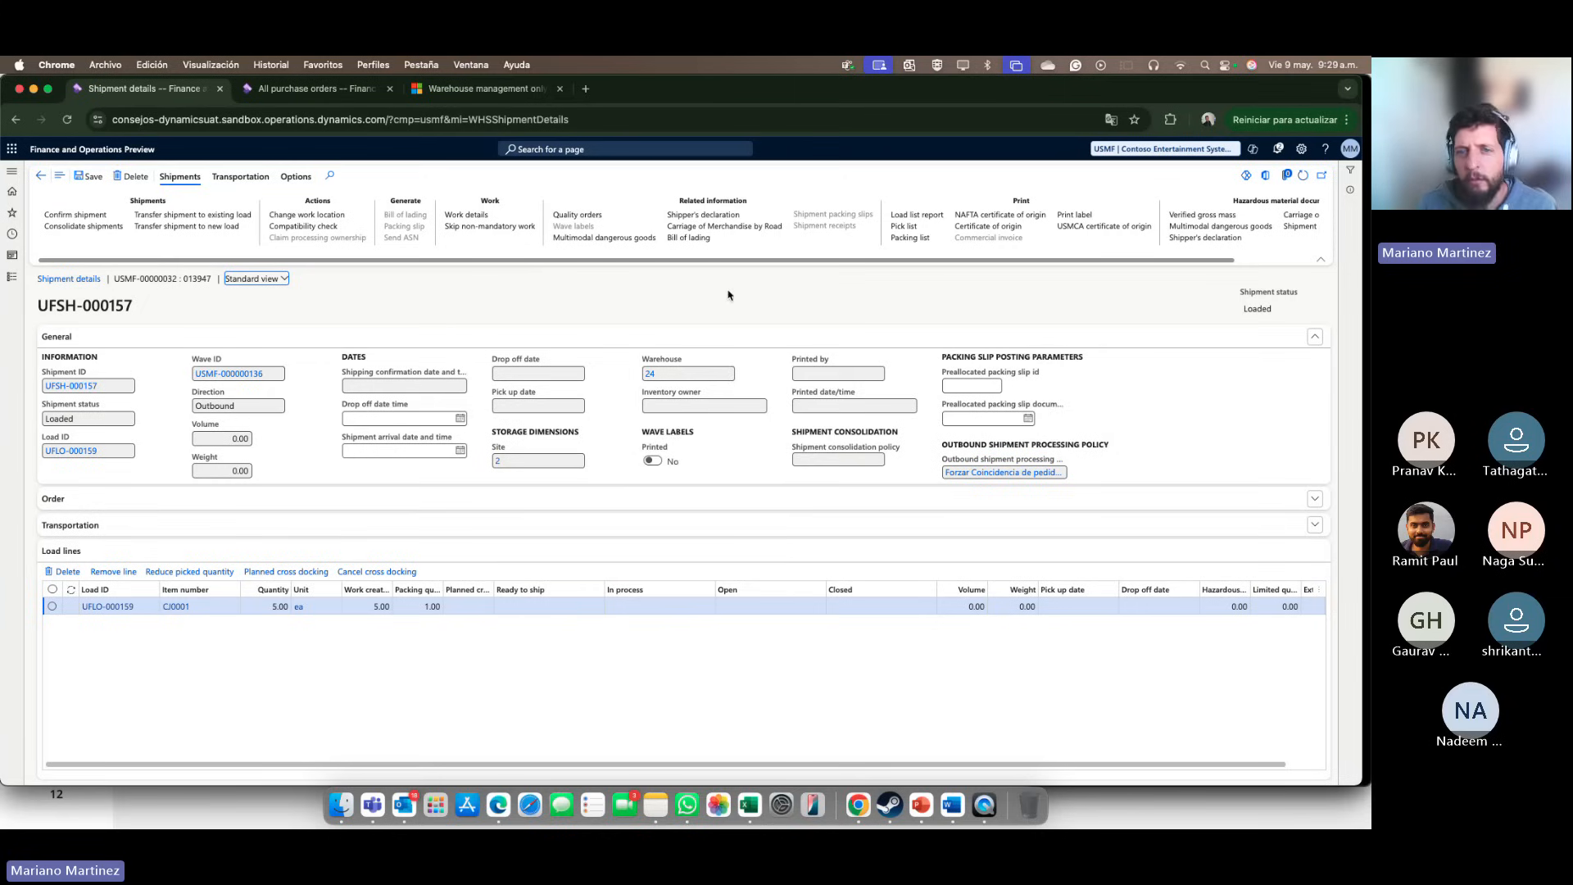
Step: Enlarge the browser window and skim the diagrams and unsupported processes in the Warehouse management only mode overview article
double_click(996, 104)
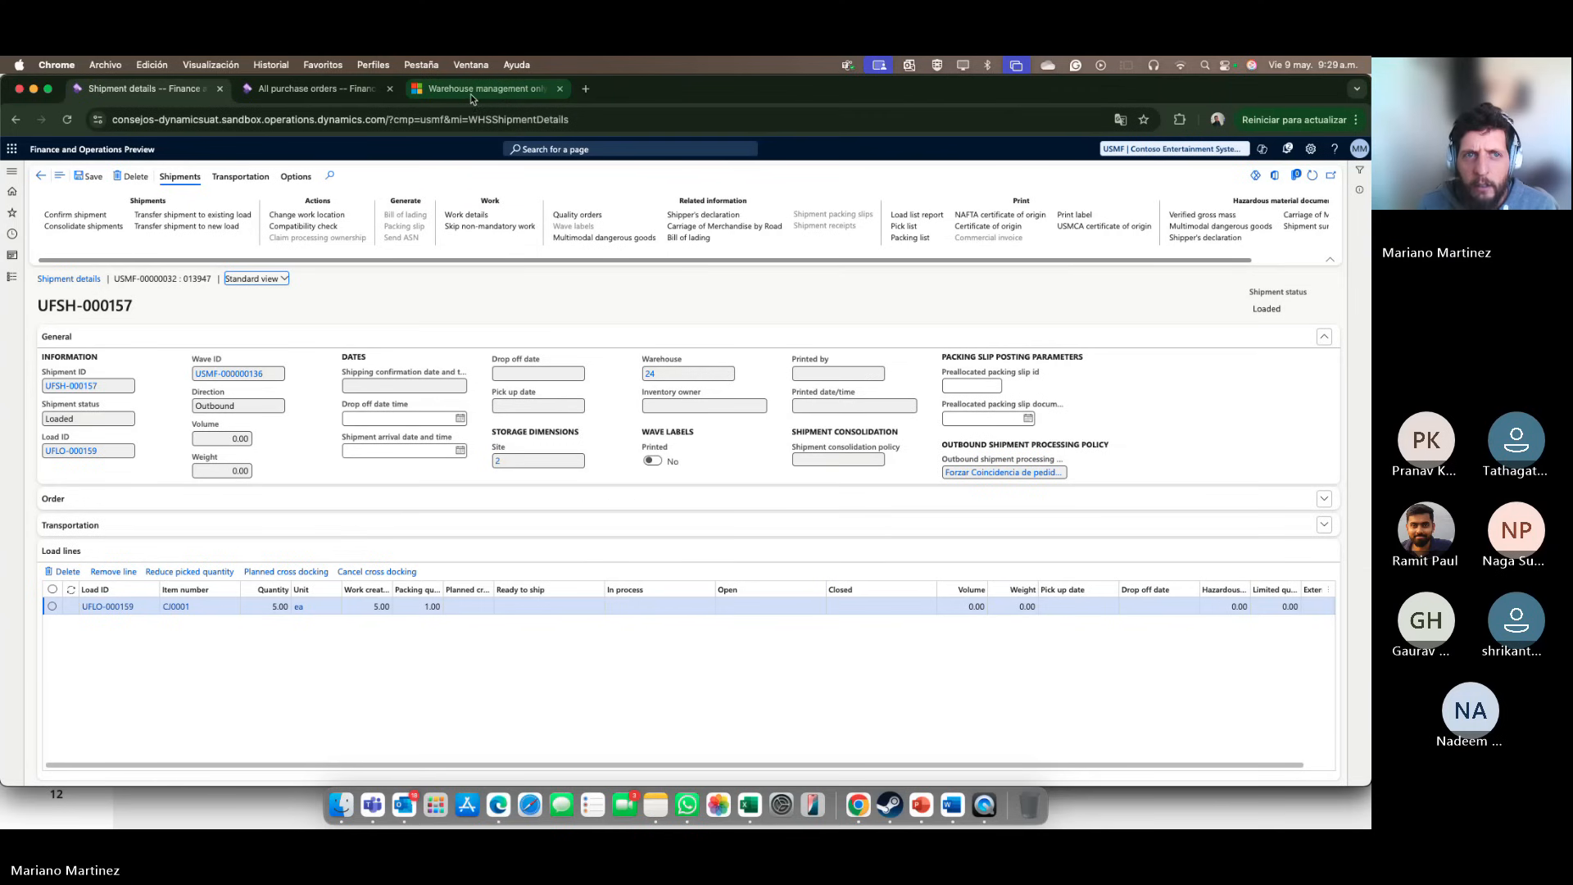
left_click(472, 91)
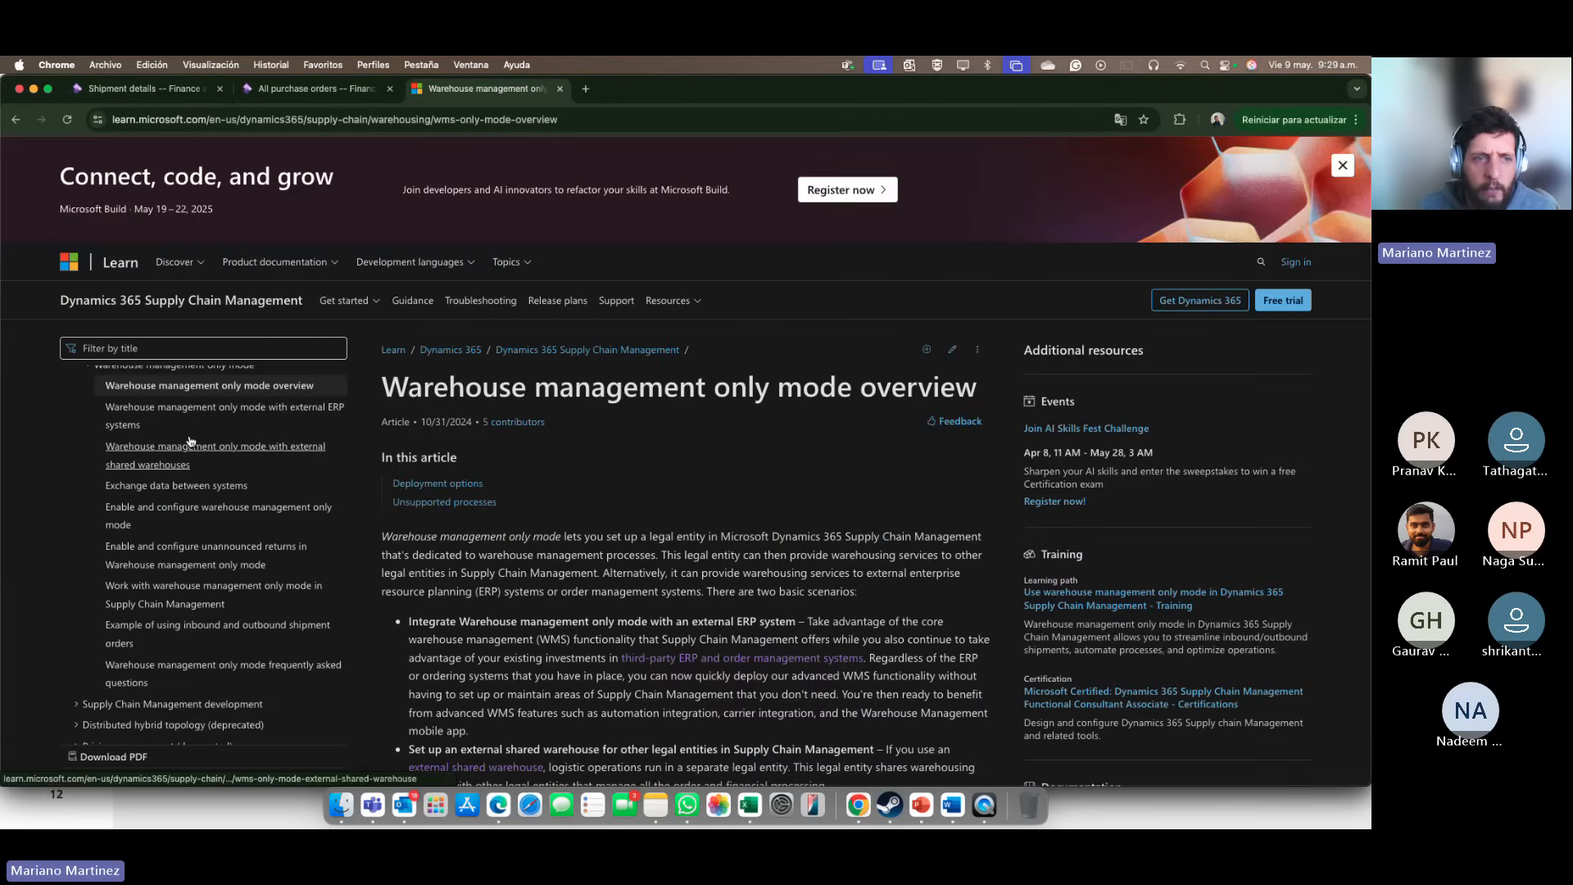
scroll(518, 456, "down", 20)
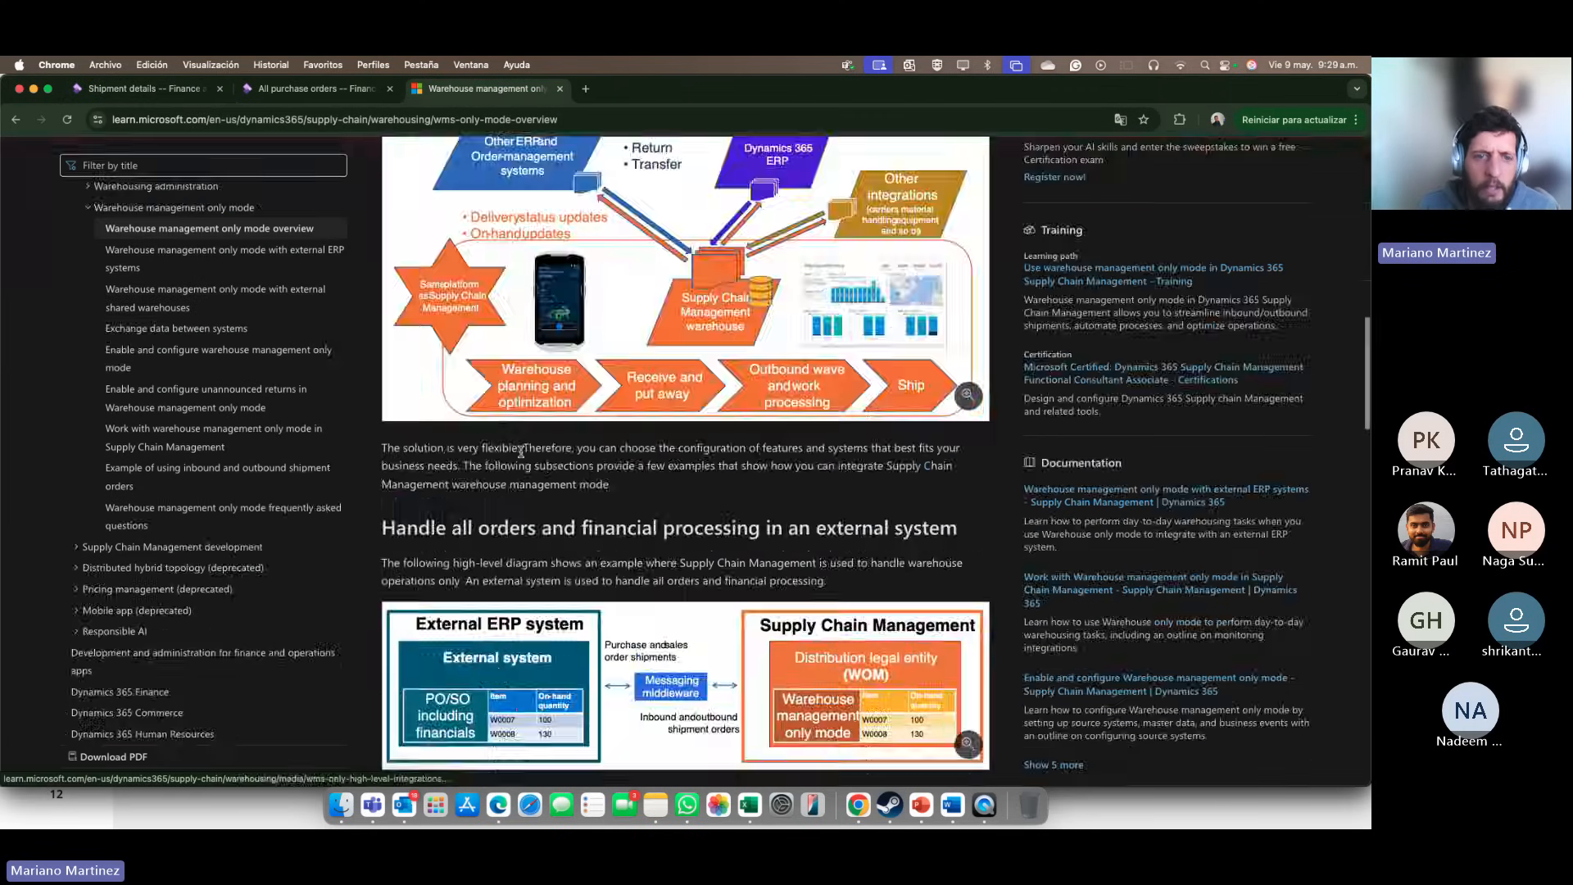
scroll(521, 456, "down", 5)
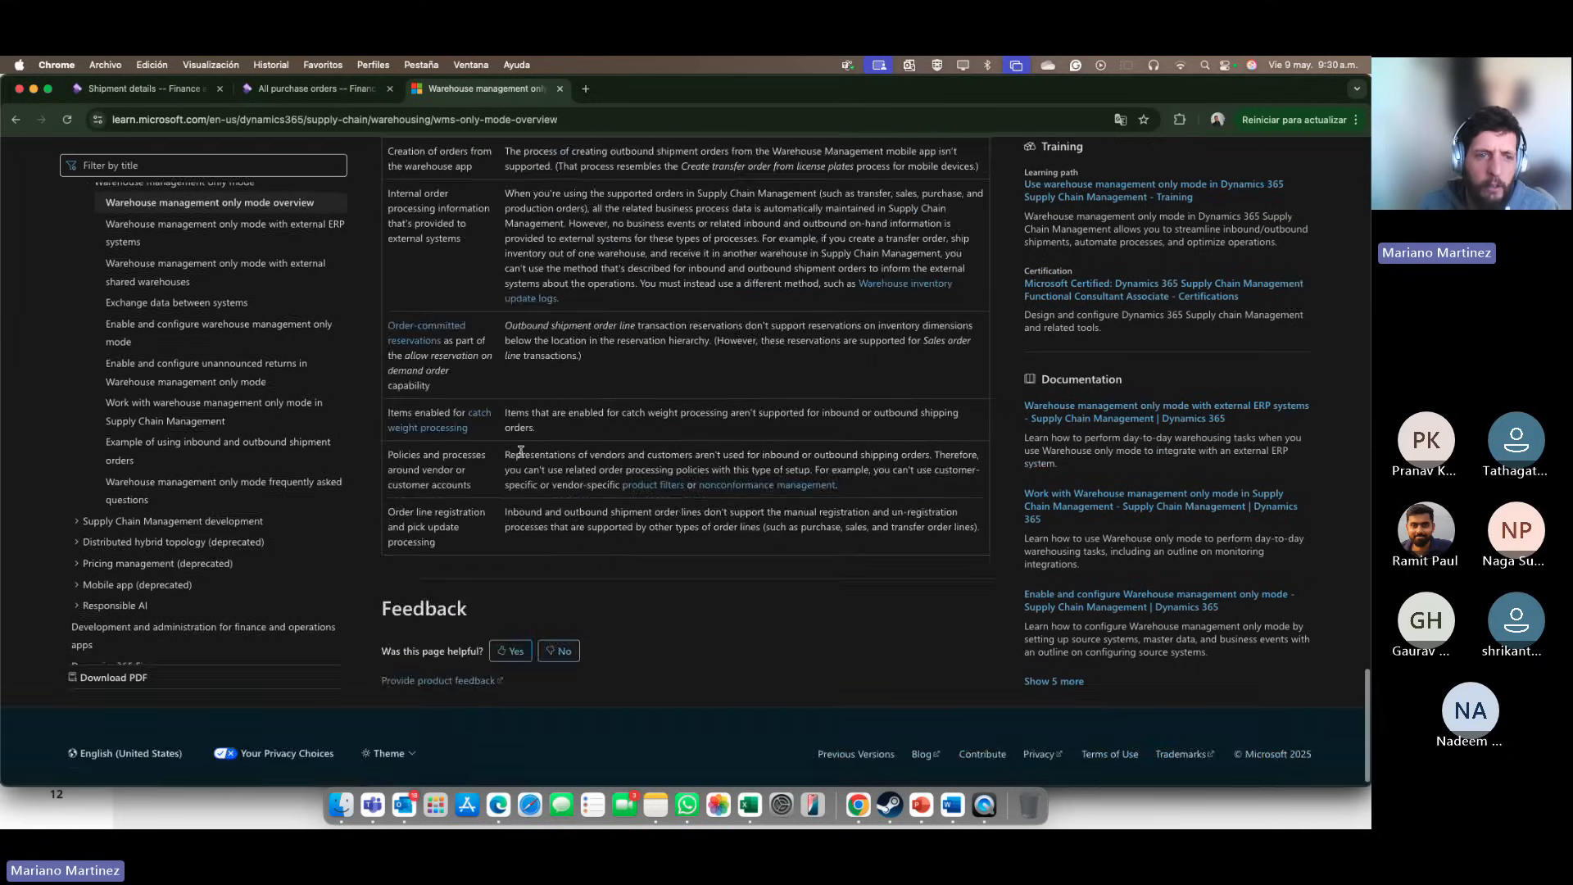
scroll(508, 459, "up", 12)
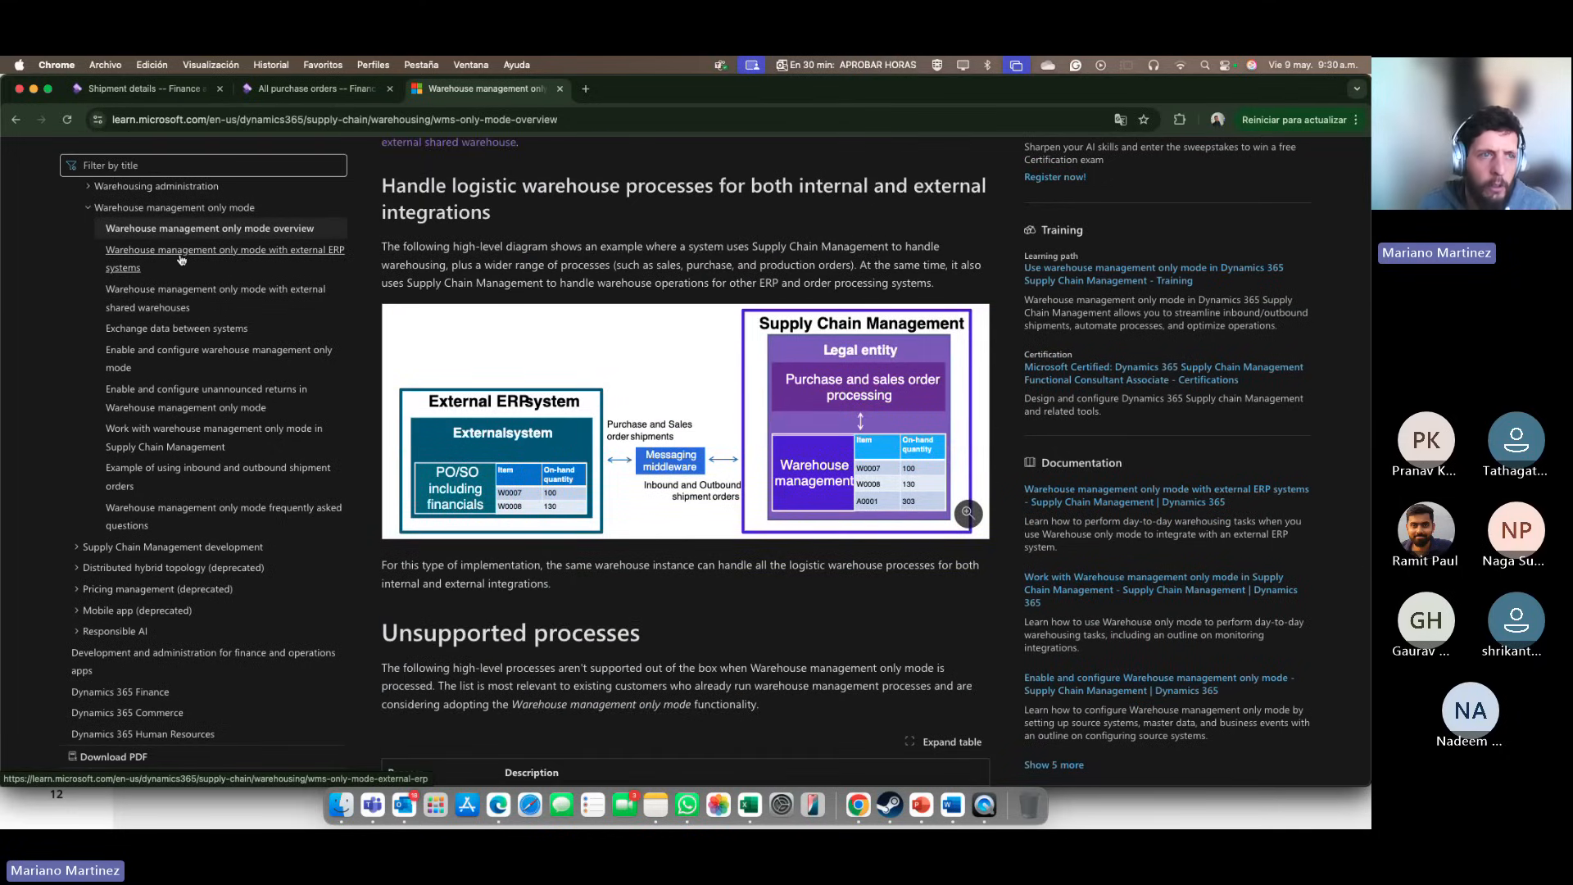
Step: Open the article on warehouse management only mode with external ERP systems and view its high-level implementation example
left_click(175, 260)
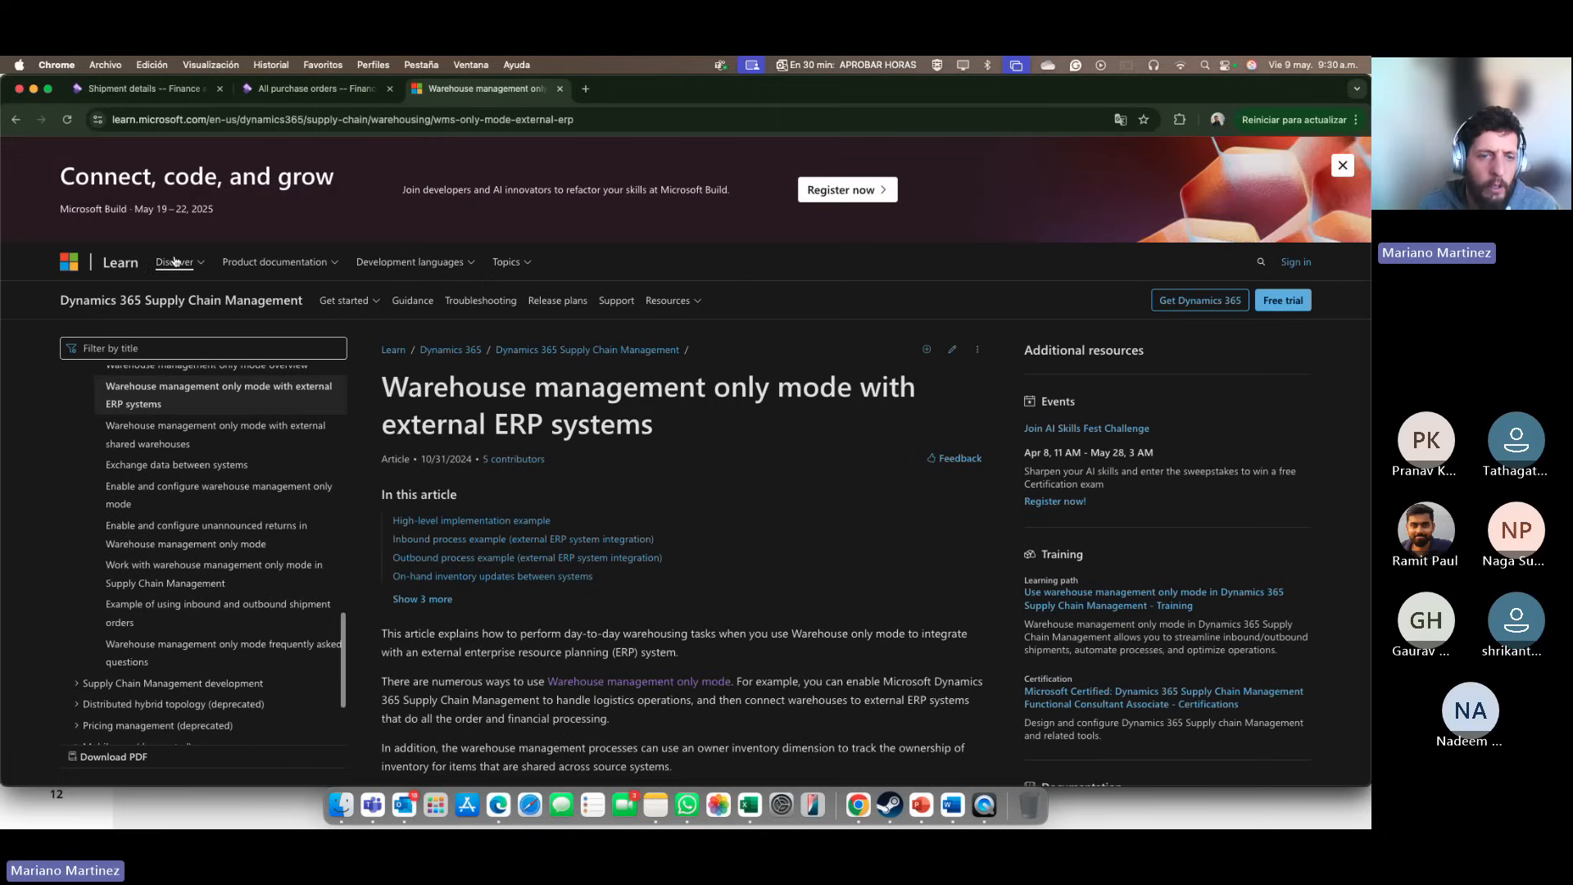
scroll(719, 373, "down", 5)
scroll(719, 373, "down", 10)
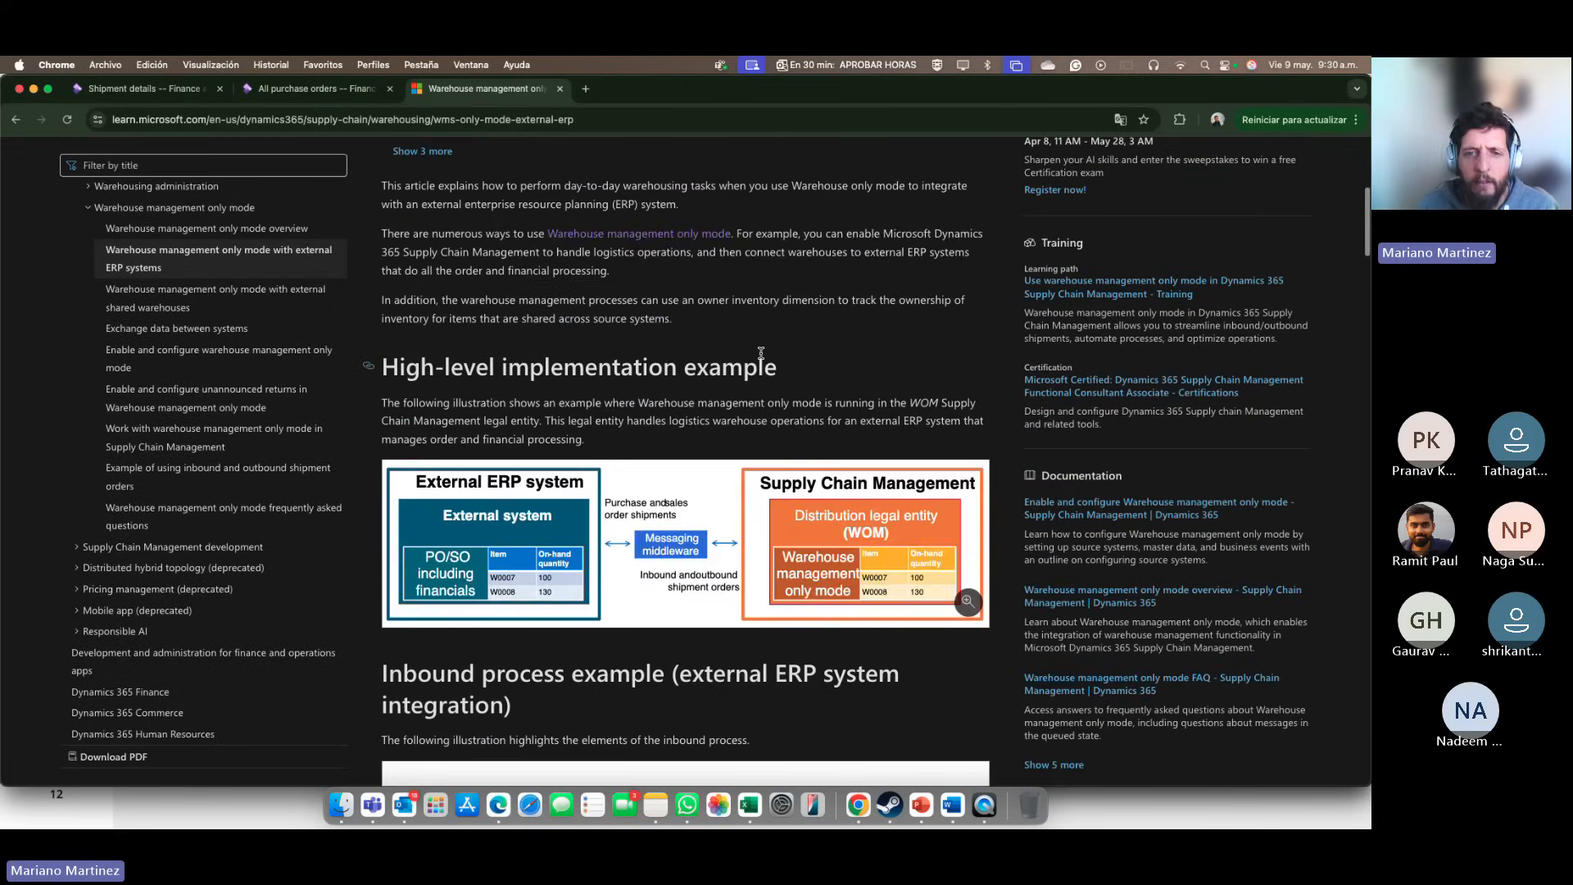
Step: Skim the outbound process steps, open the Exchange data between systems article, and view its message processor illustration
scroll(746, 352, "down", 15)
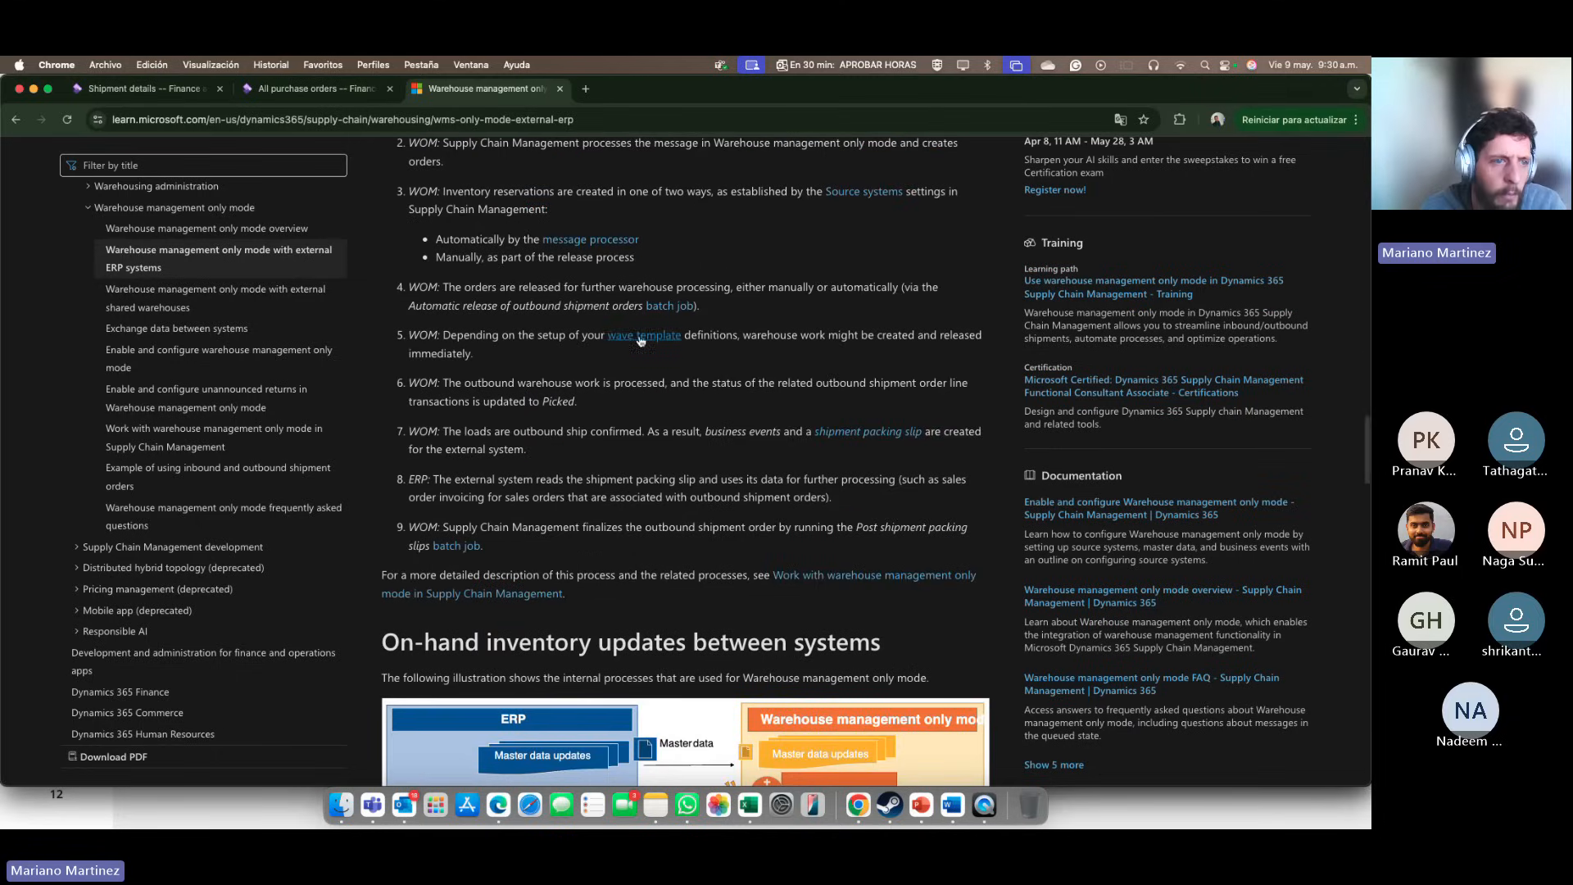
left_click(151, 331)
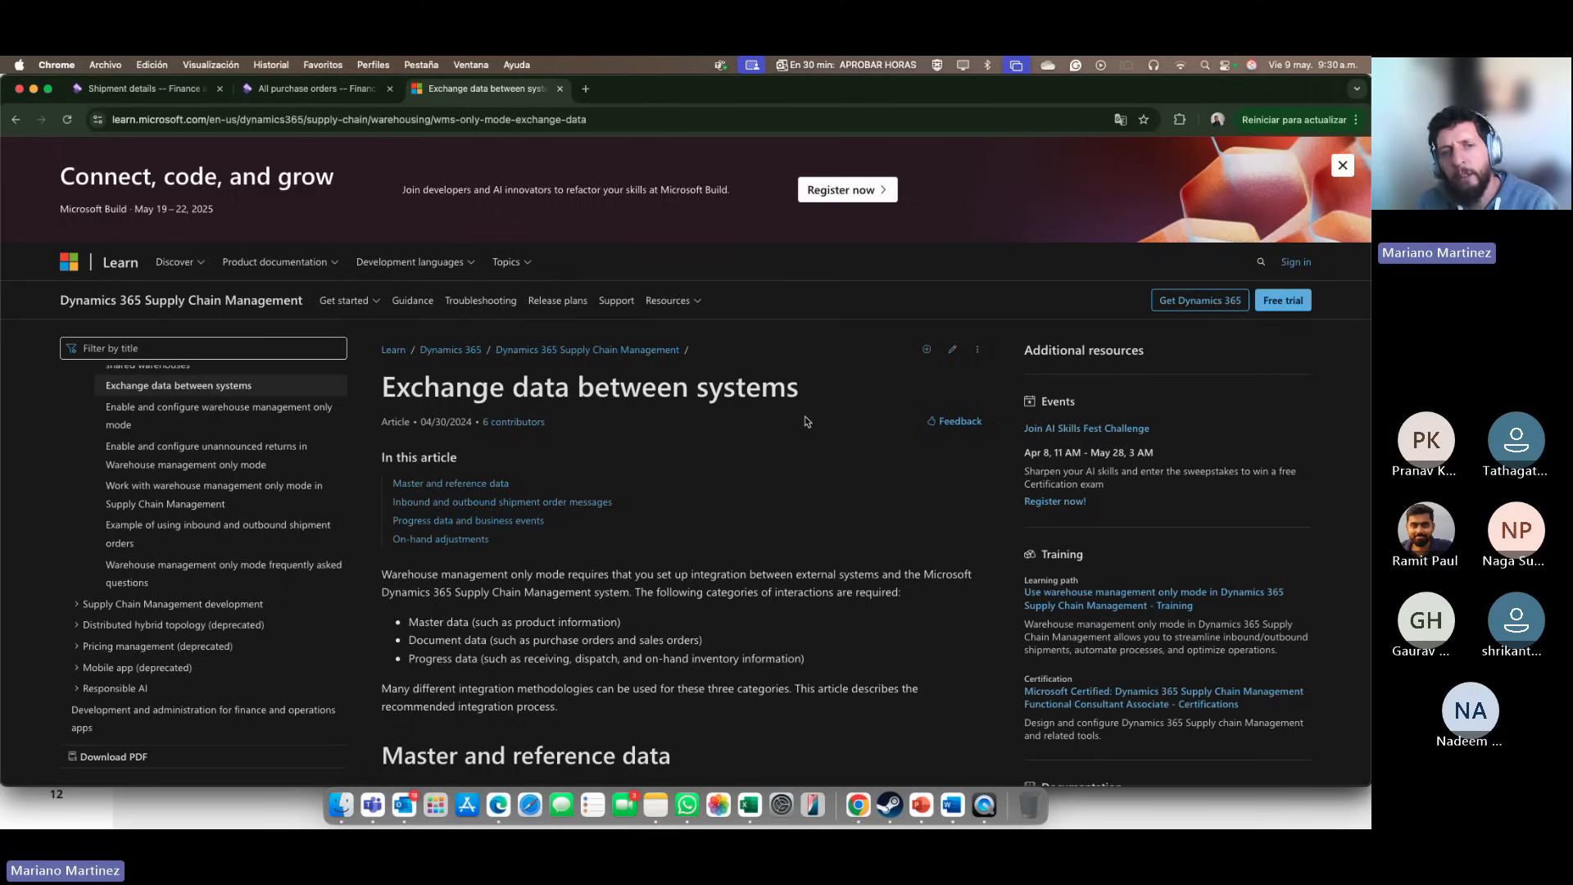
scroll(814, 403, "down", 12)
scroll(805, 418, "down", 15)
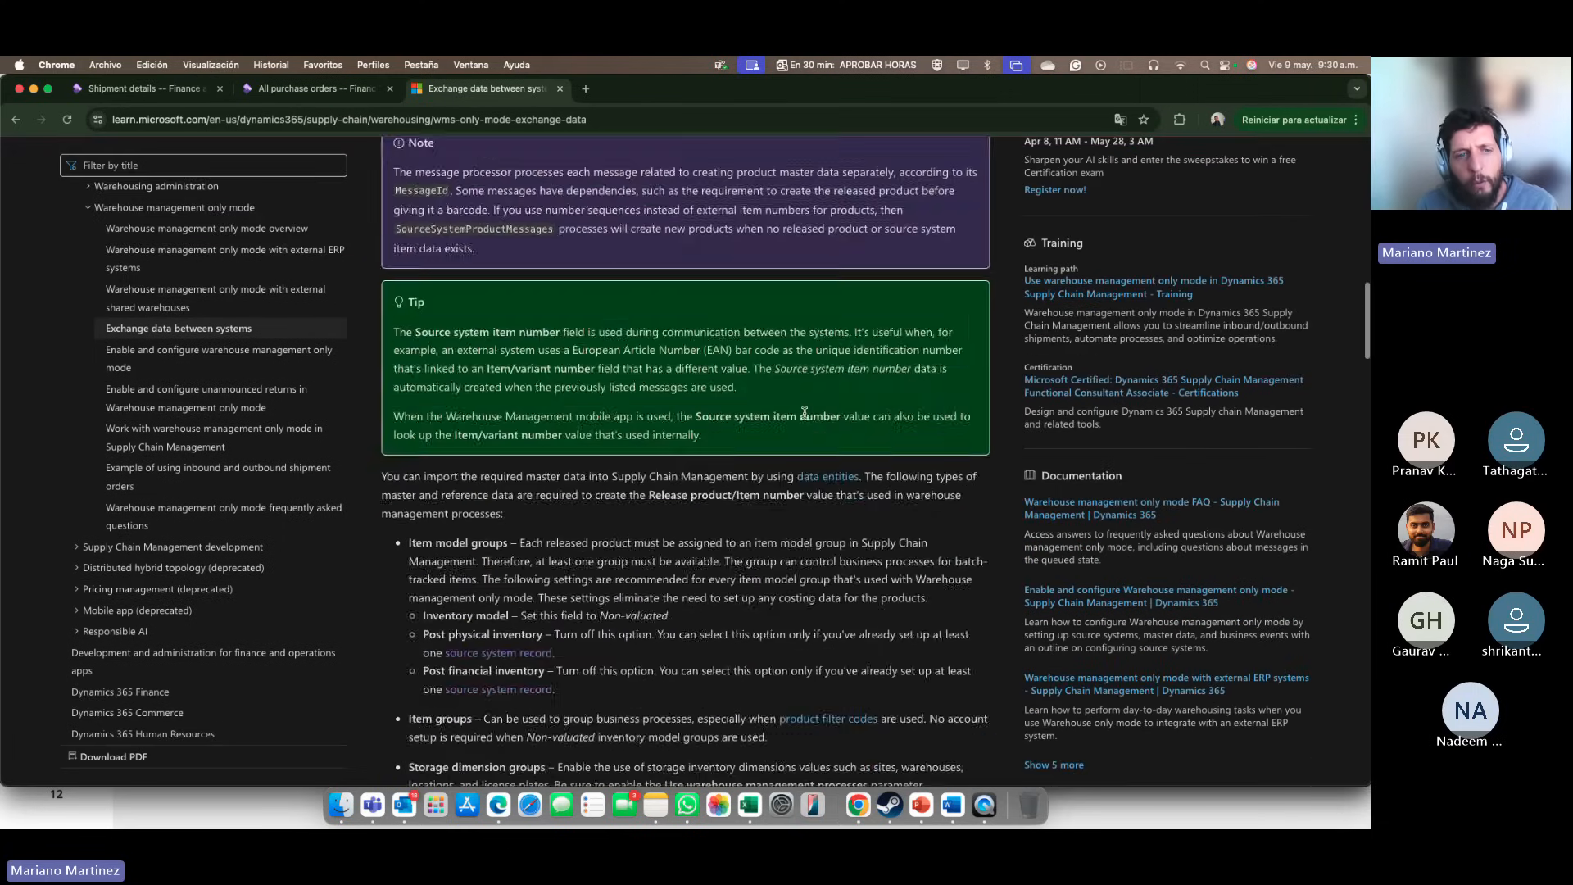
scroll(618, 421, "down", 20)
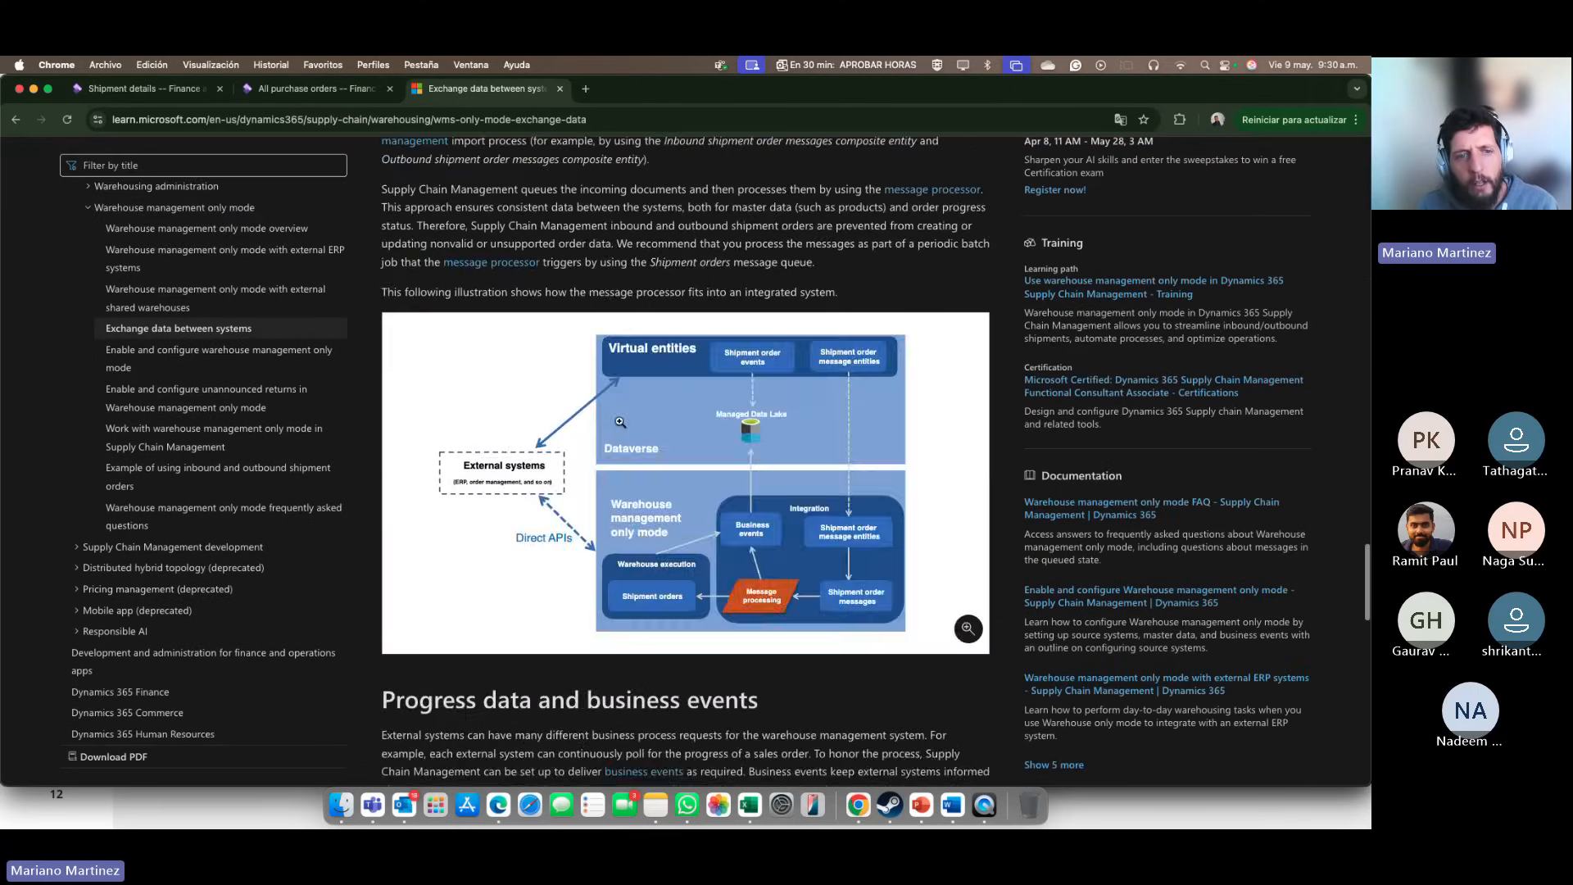
Step: Examine the supported business events table and the section on inbound and outbound shipment order messages
scroll(484, 288, "up", 5)
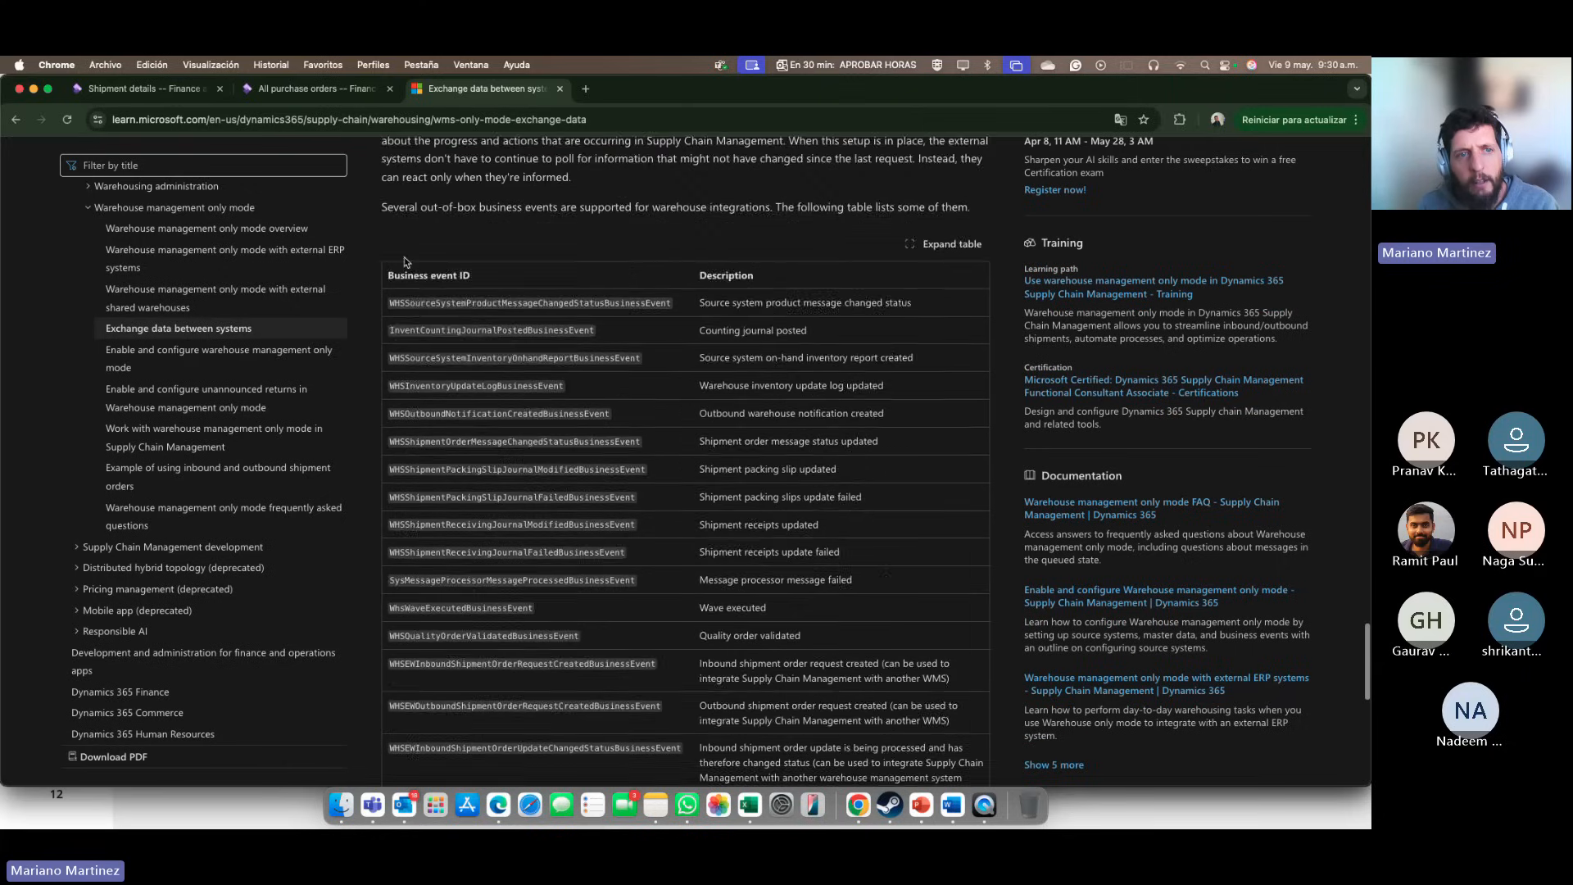
scroll(429, 531, "down", 12)
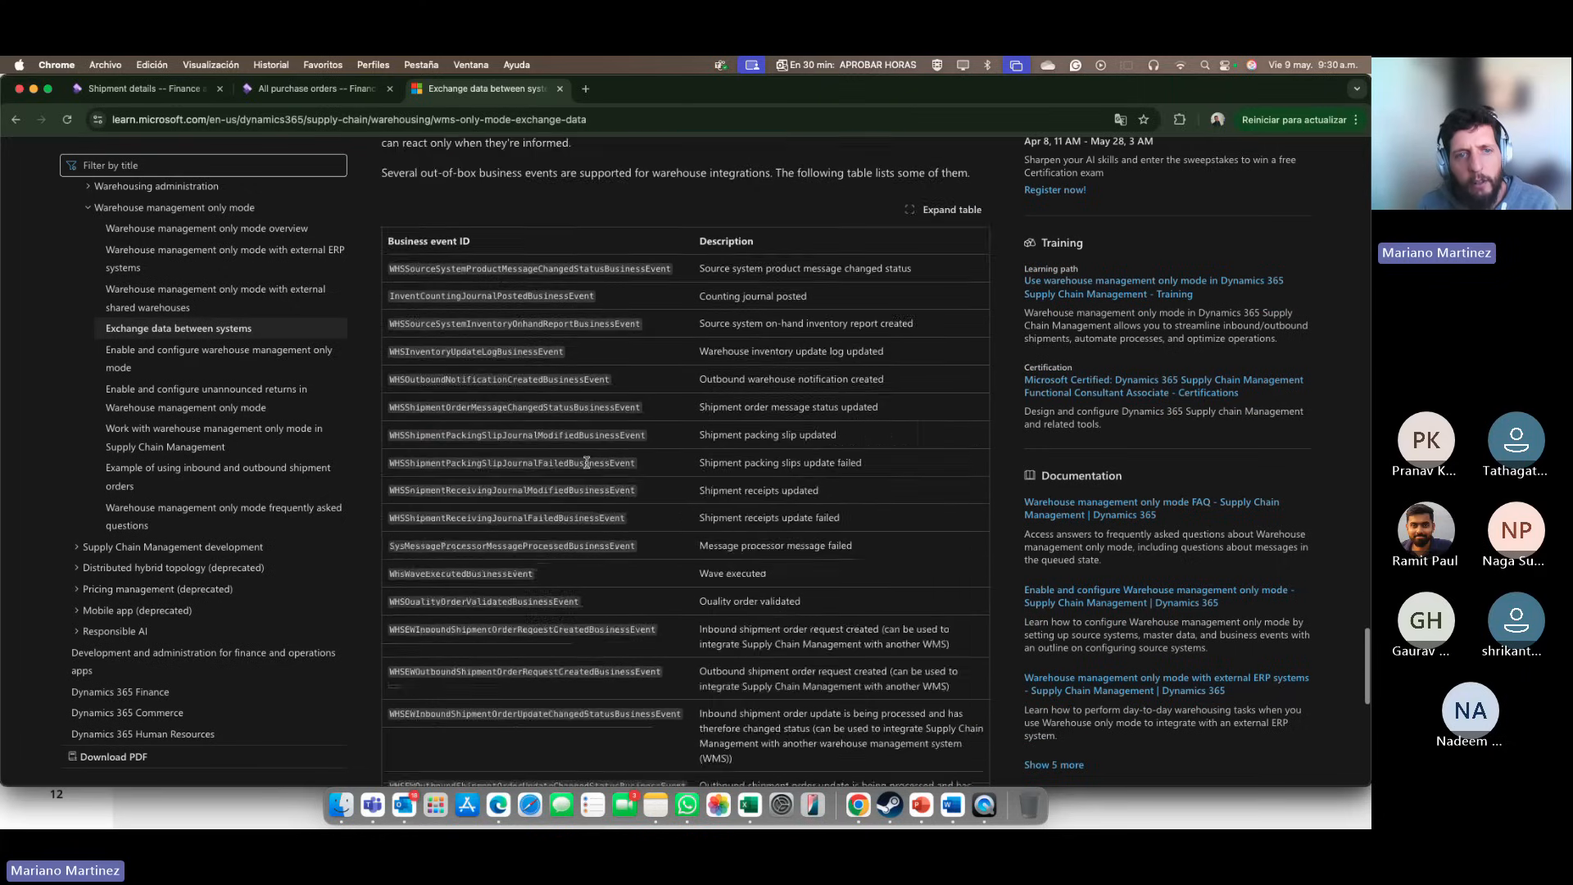
scroll(531, 410, "up", 12)
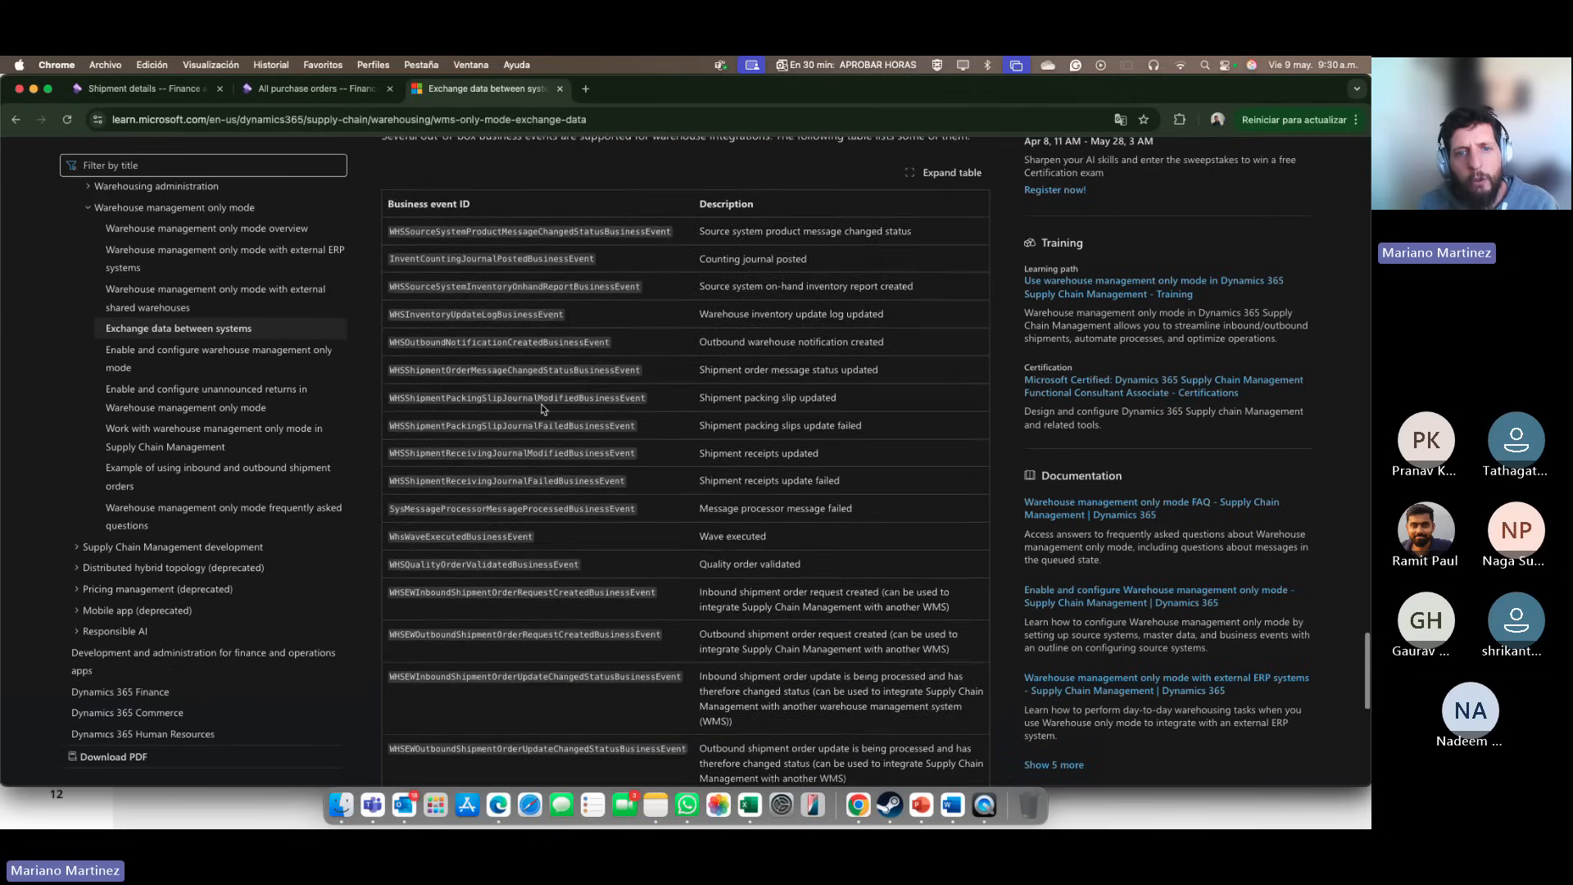
scroll(542, 404, "up", 10)
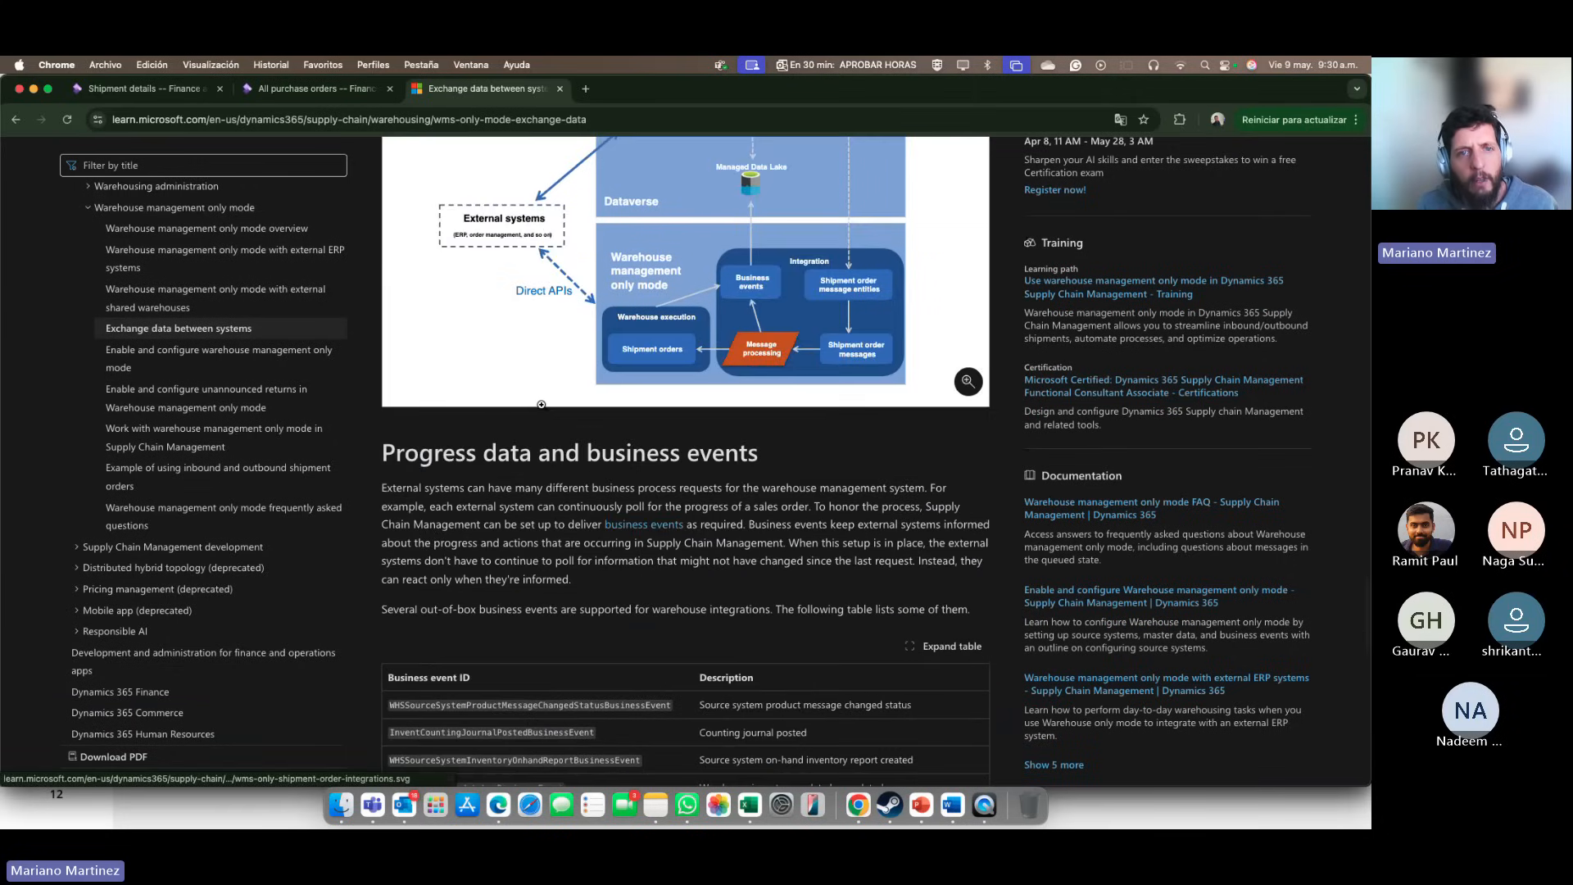
scroll(542, 404, "up", 1)
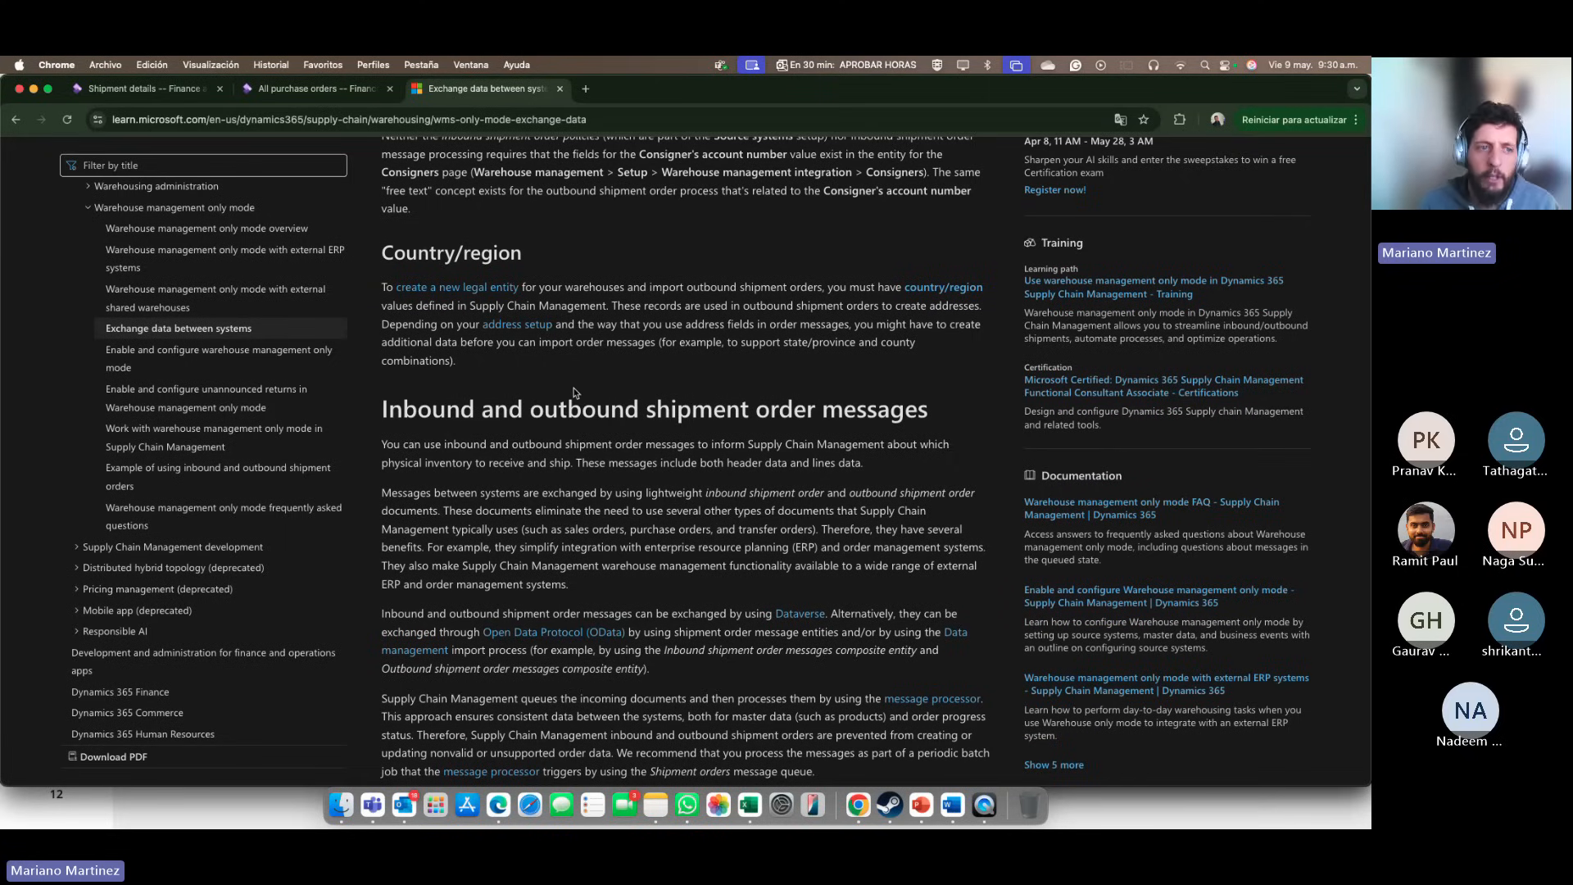
scroll(565, 402, "down", 10)
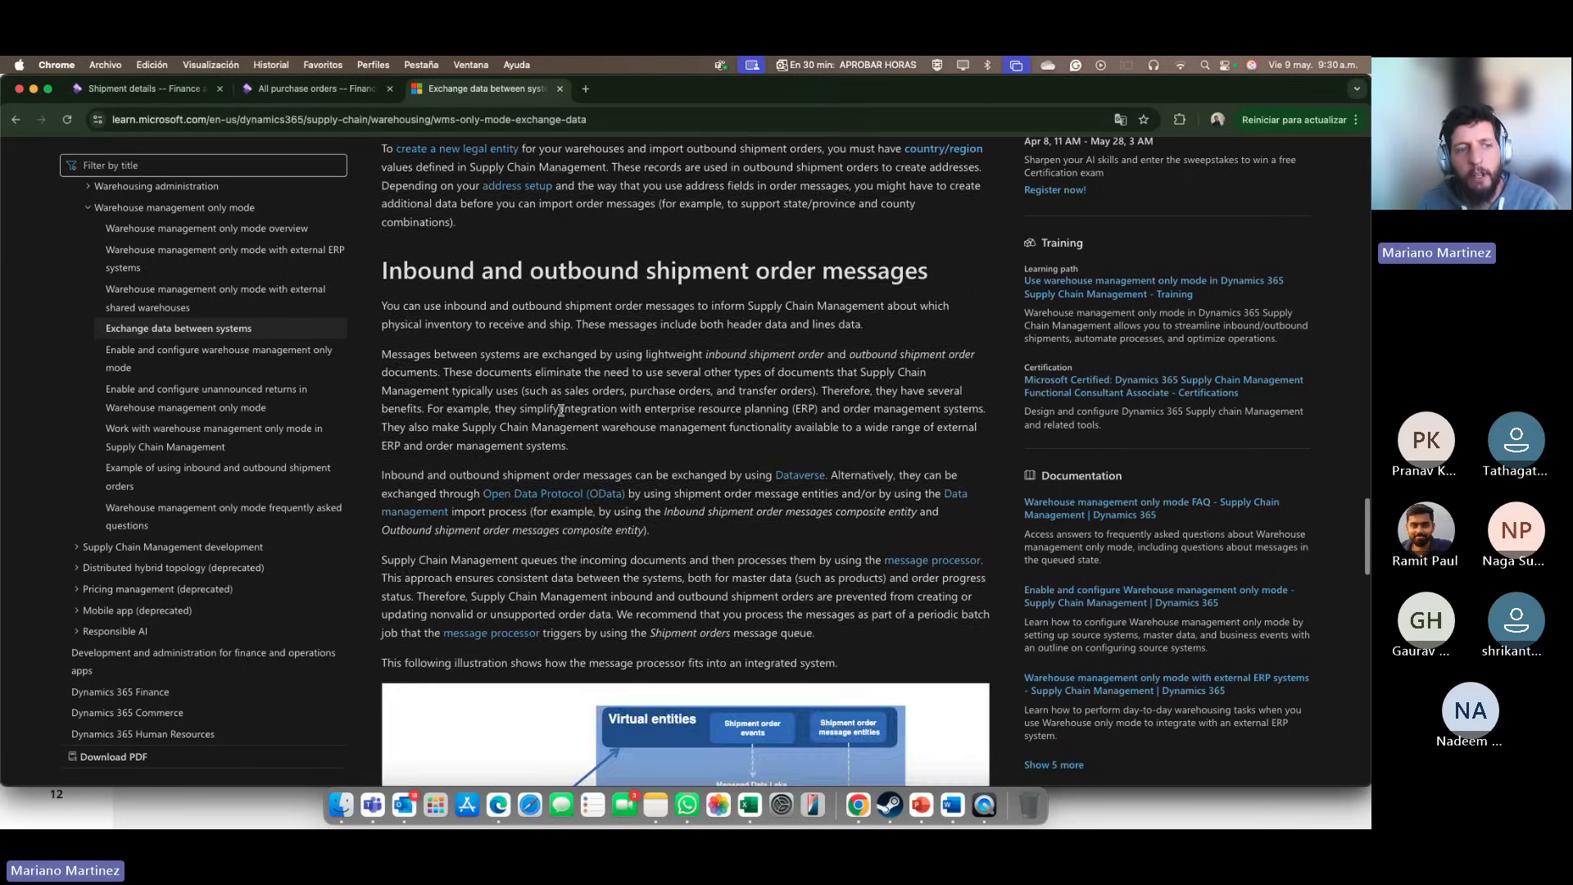
scroll(560, 411, "down", 3)
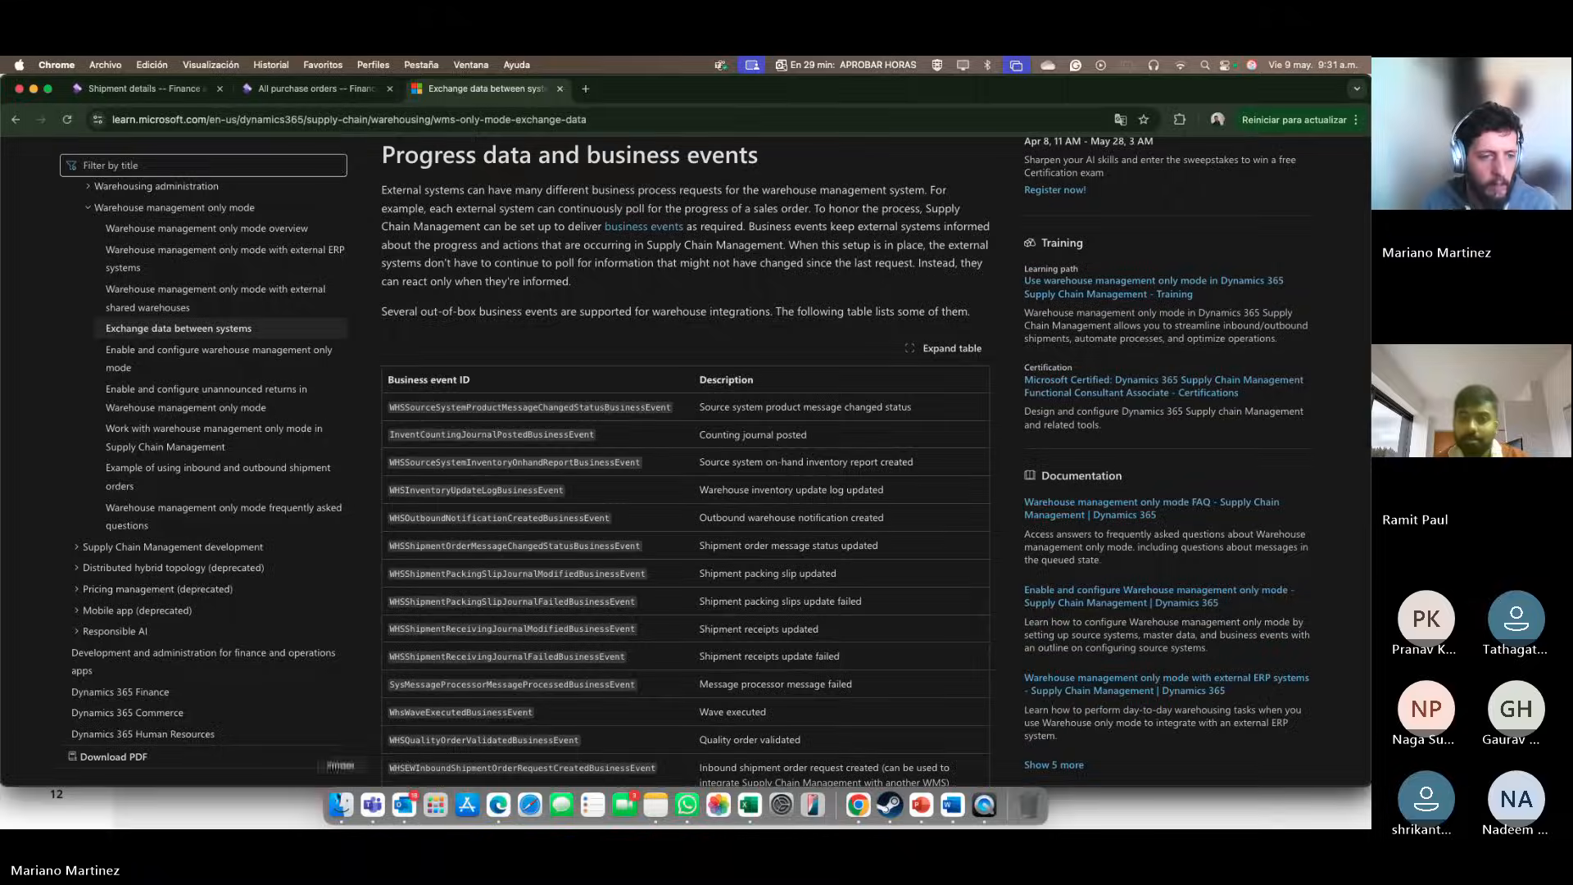
Step: Switch to the PowerPoint slide show and advance to the Q&A slide
key("super+Tab")
key("Right")
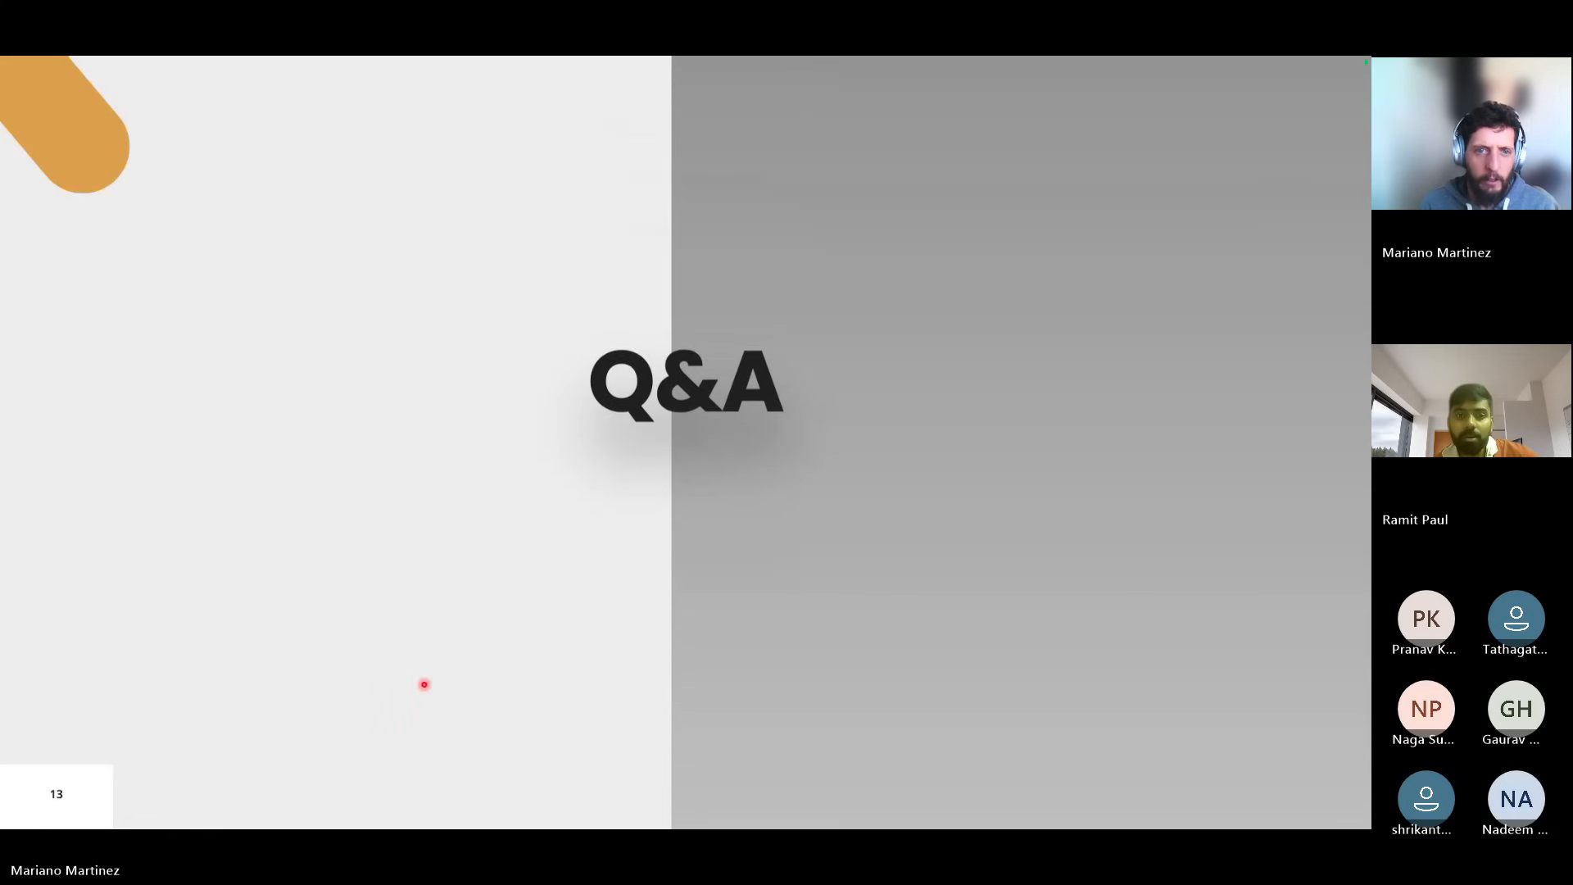